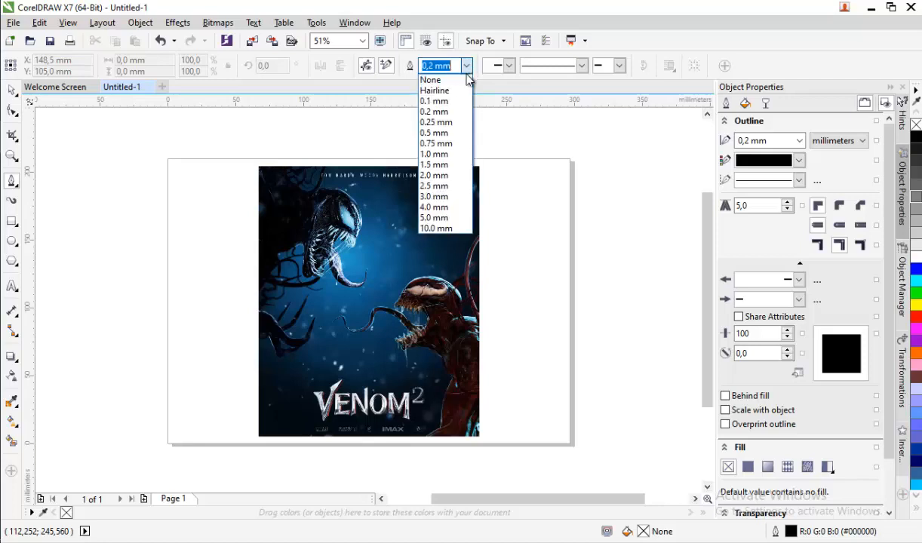
Set the default outline for new graphic objects to hairline width and yellow colour
click(455, 93)
click(429, 359)
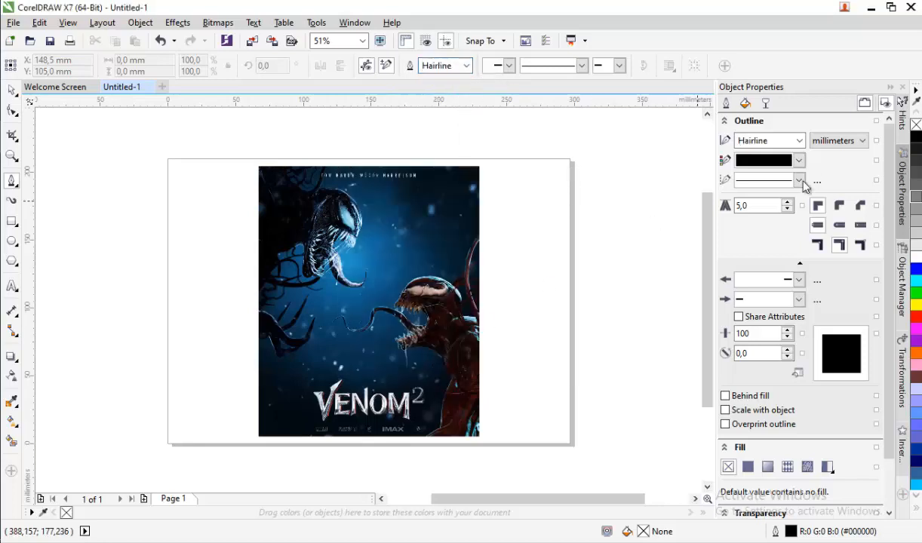
click(800, 163)
click(743, 188)
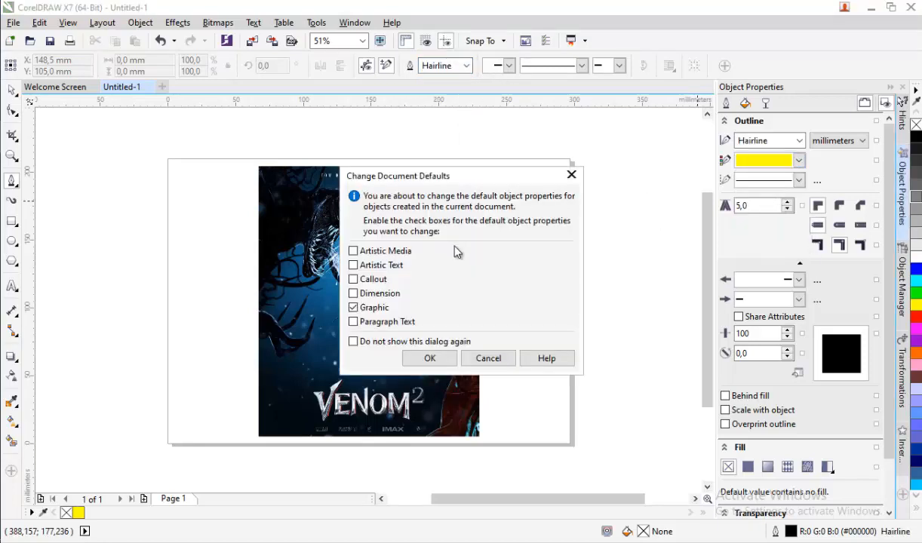
click(429, 359)
Start a Bezier path on top of Venom's head and trace the skull contour down to the tip of the upper lip
scroll(277, 195, up, 4)
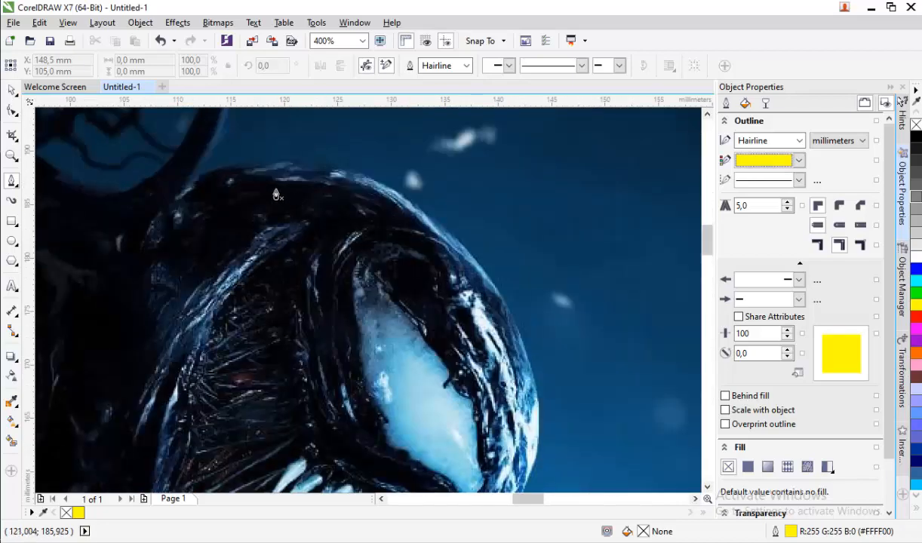
drag(386, 176, 433, 192)
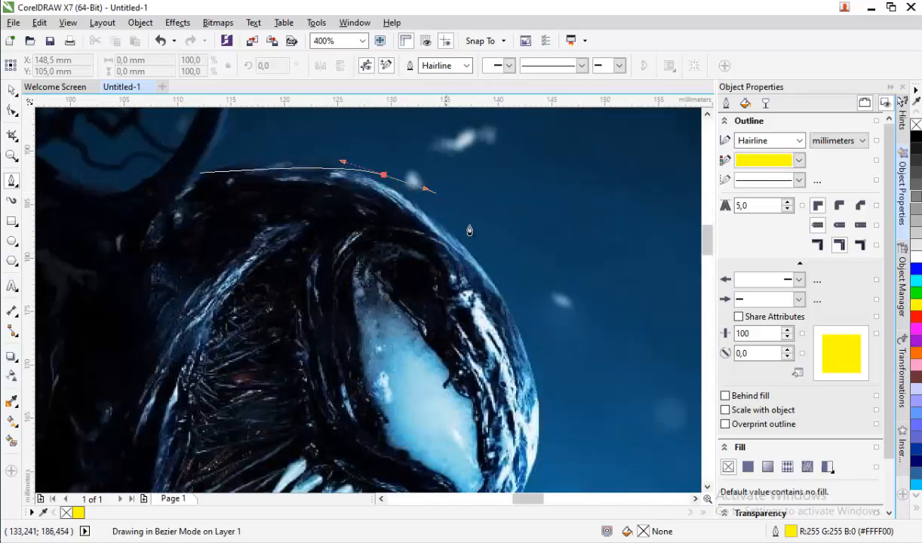
key(ctrl+z)
click(204, 176)
drag(350, 184, 366, 175)
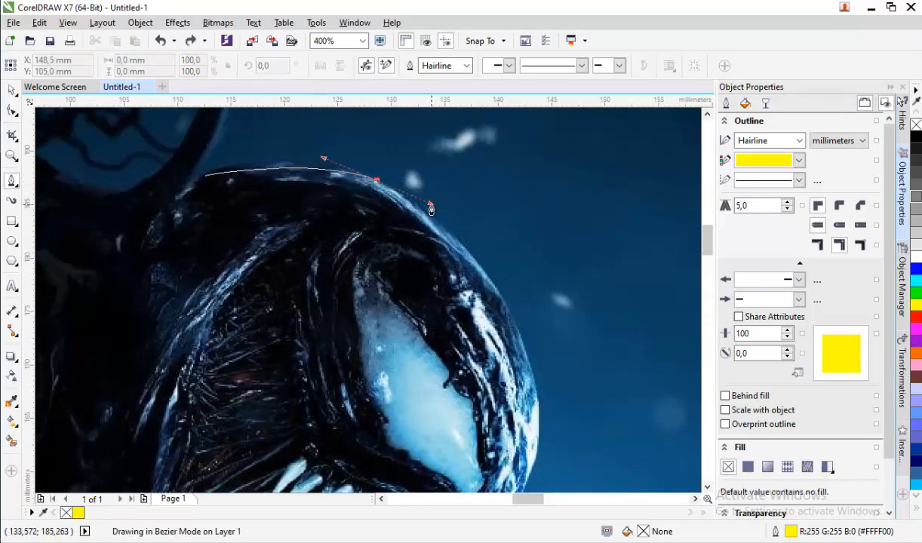
scroll(483, 302, down, 2)
scroll(486, 313, up, 2)
scroll(488, 313, up, 2)
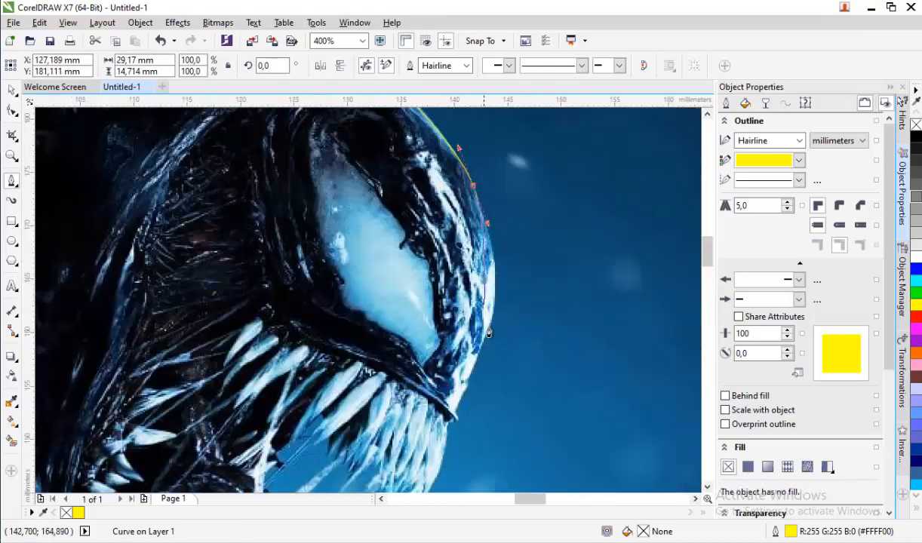
drag(461, 394, 455, 413)
scroll(453, 423, up, 2)
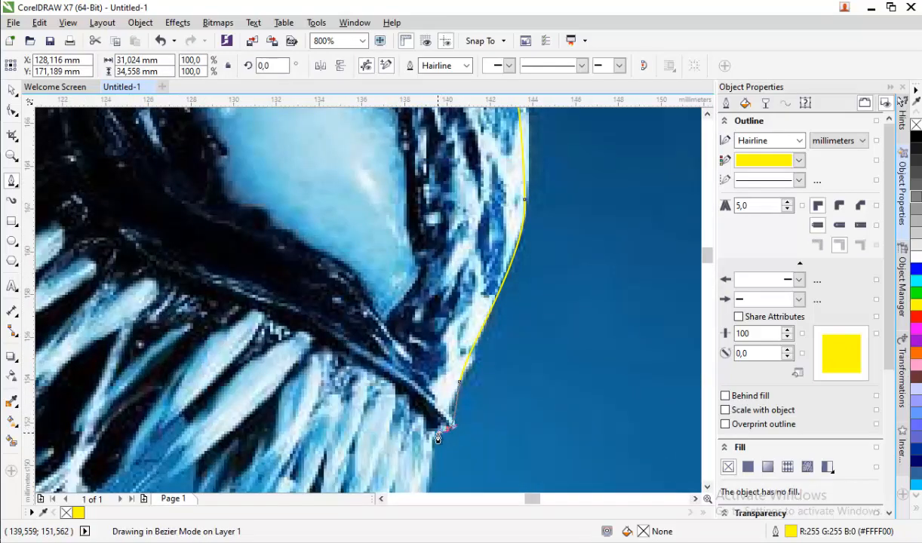
Continue the path down the outer edge of the front teeth and zigzag around the tips of the foremost upper teeth
scroll(438, 438, down, 3)
scroll(467, 422, up, 1)
scroll(498, 400, down, 1)
scroll(527, 381, up, 1)
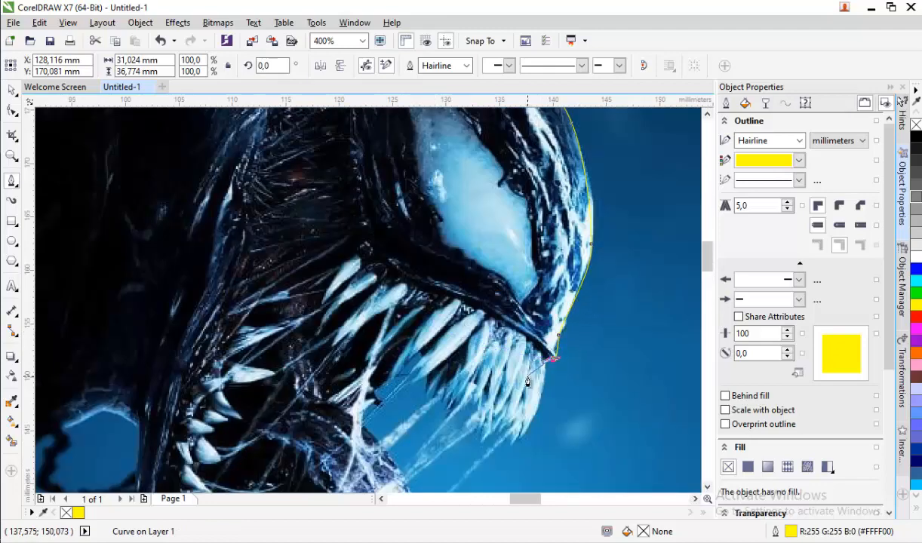
scroll(533, 337, up, 2)
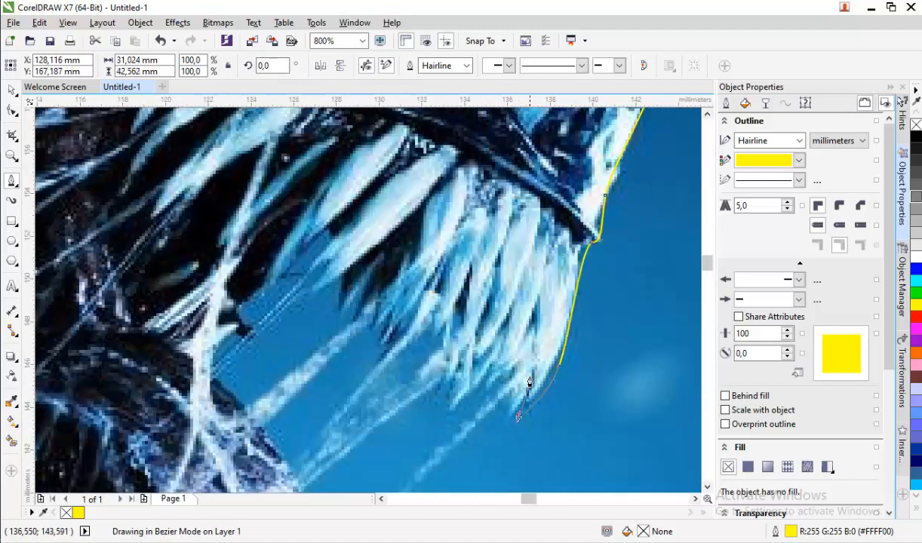
drag(530, 382, 531, 351)
drag(496, 390, 510, 320)
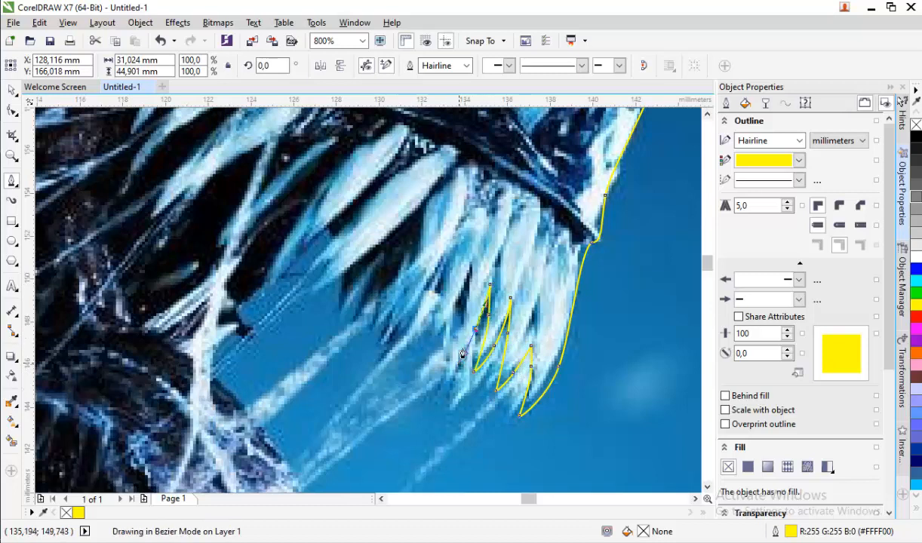
drag(459, 365, 466, 273)
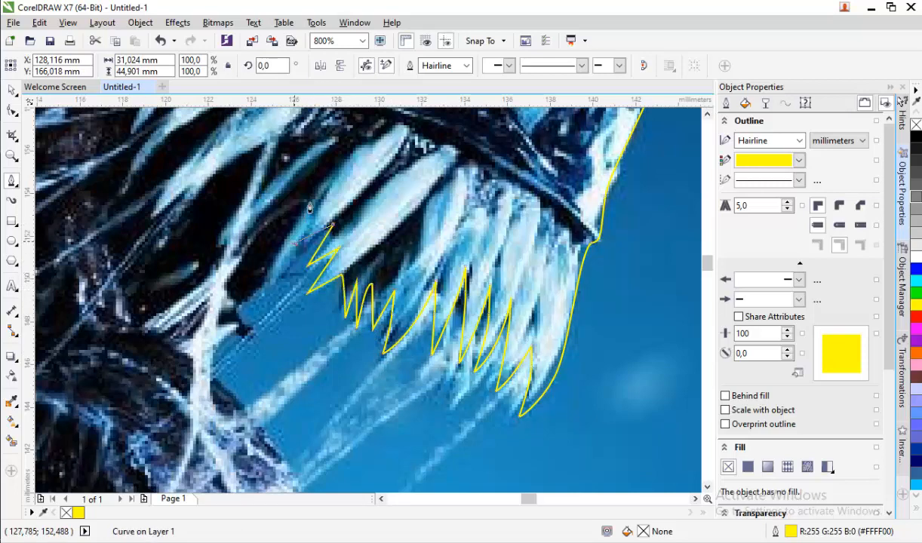
Extend the zigzag path around the long upper teeth toward the back of Venom's mouth
drag(269, 209, 257, 225)
click(243, 243)
click(263, 177)
scroll(262, 177, down, 2)
scroll(254, 161, up, 2)
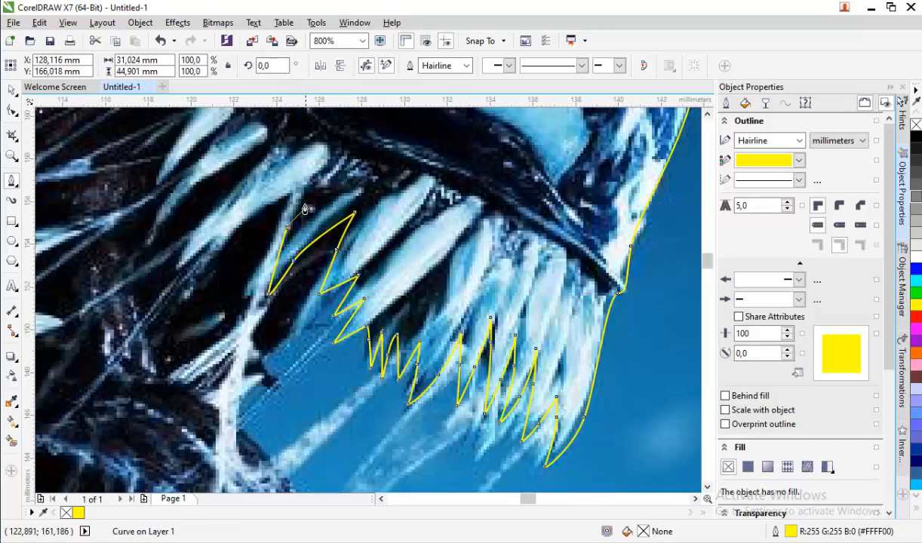
click(209, 234)
click(171, 276)
drag(221, 196, 241, 174)
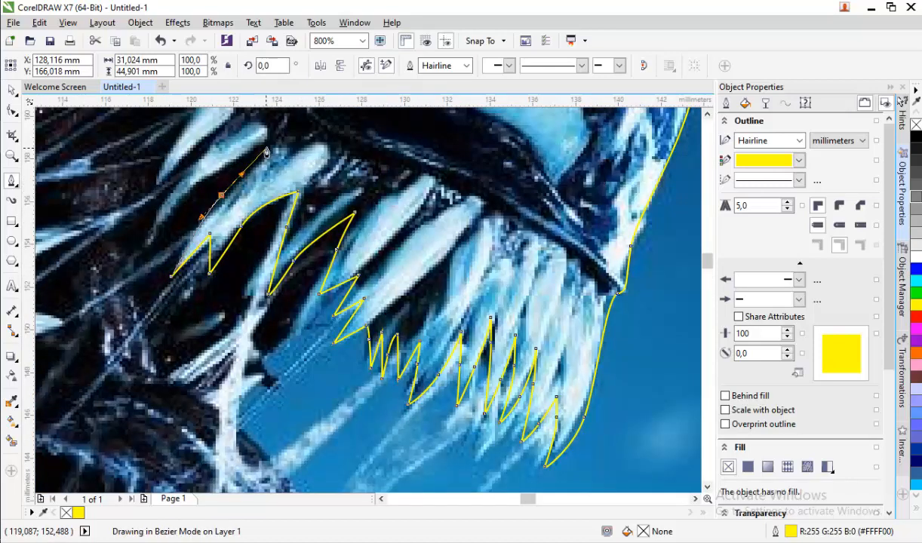
drag(154, 251, 210, 138)
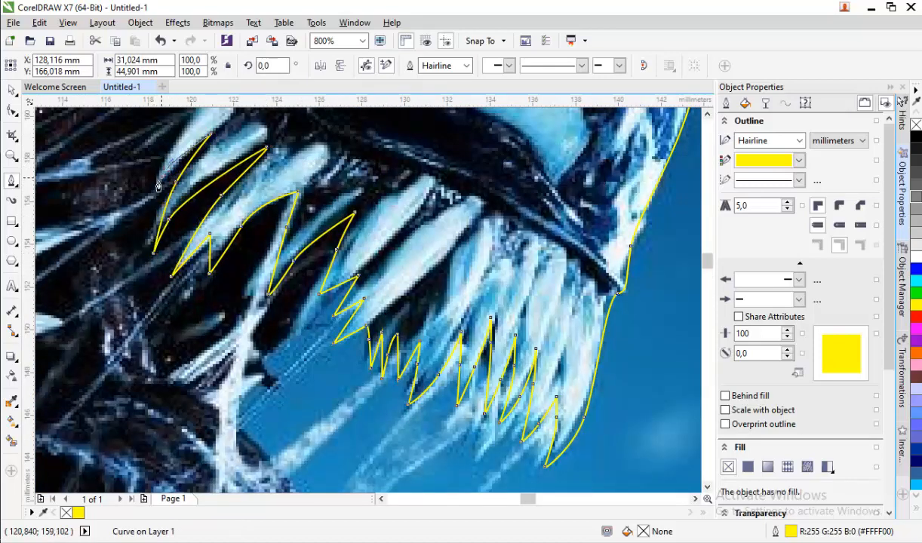
Trace the path around the rearmost upper tooth and the lowest stretched strands at the corner of the mouth
scroll(158, 186, down, 2)
scroll(159, 187, up, 2)
scroll(212, 147, down, 2)
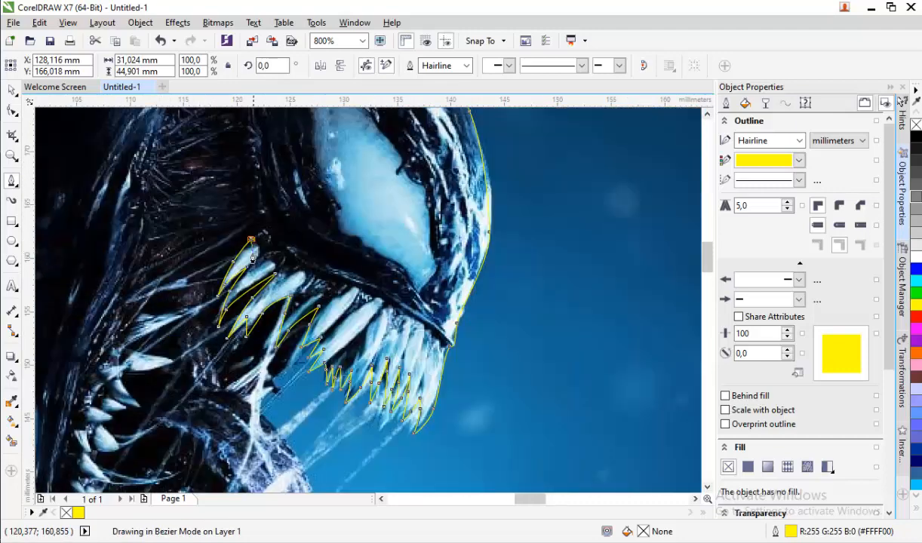
scroll(251, 257, up, 2)
scroll(243, 245, down, 2)
scroll(241, 253, up, 1)
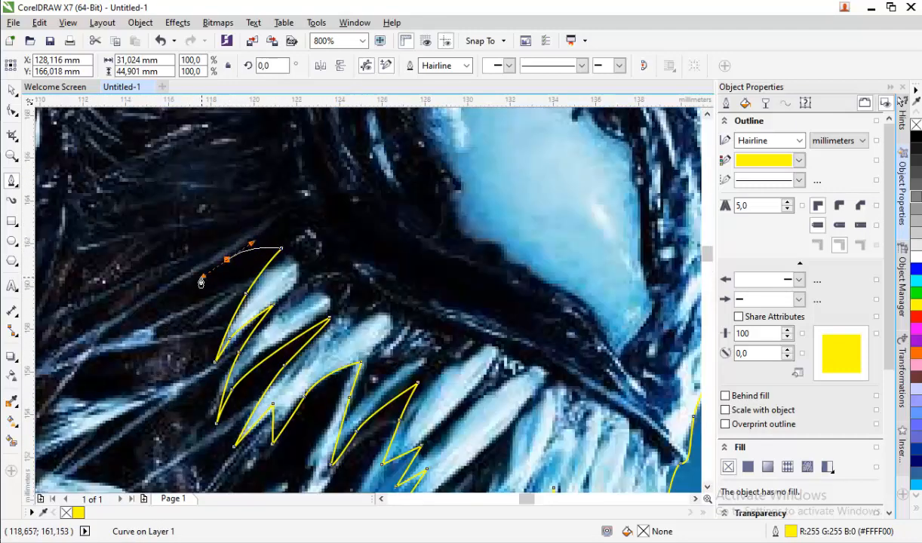
drag(201, 281, 187, 283)
drag(121, 323, 268, 222)
click(77, 320)
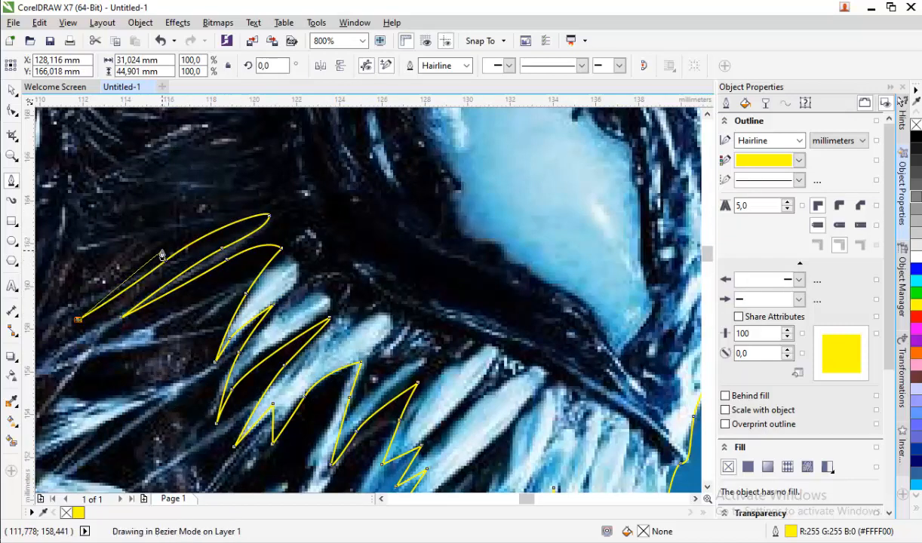
drag(163, 249, 211, 209)
drag(244, 208, 266, 190)
click(274, 184)
Continue the path back and forth along the middle strands stretched across Venom's cheek
scroll(264, 381, down, 1)
scroll(256, 247, up, 1)
drag(216, 345, 153, 371)
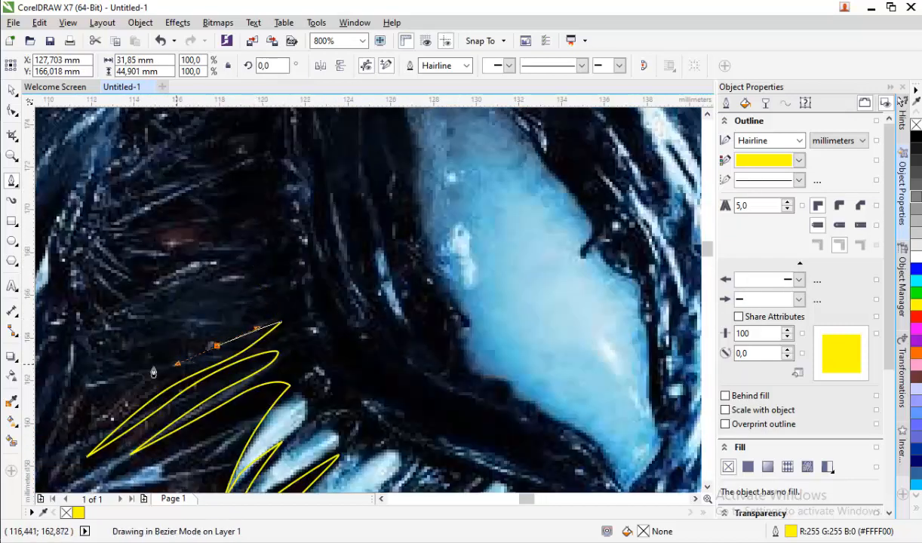
drag(80, 423, 79, 420)
drag(273, 293, 166, 340)
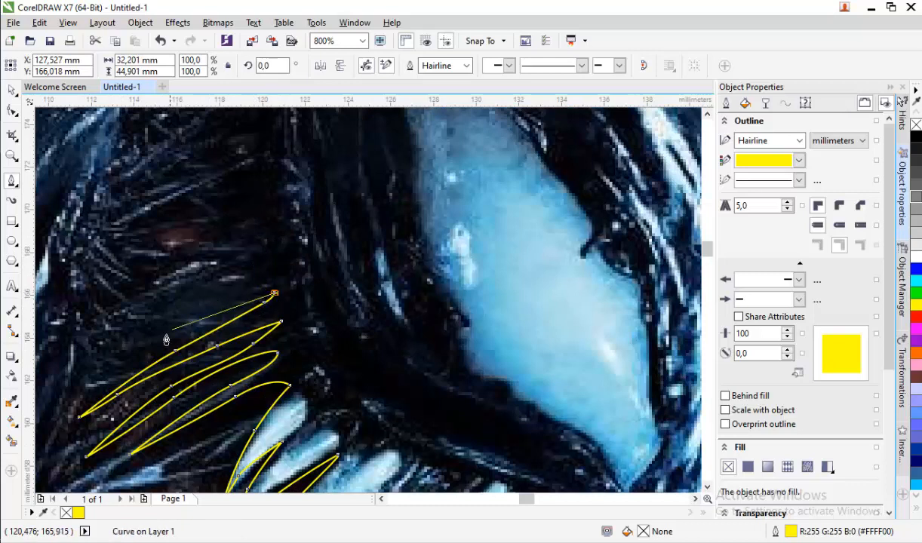
drag(227, 292, 247, 281)
drag(267, 269, 258, 276)
drag(162, 303, 107, 326)
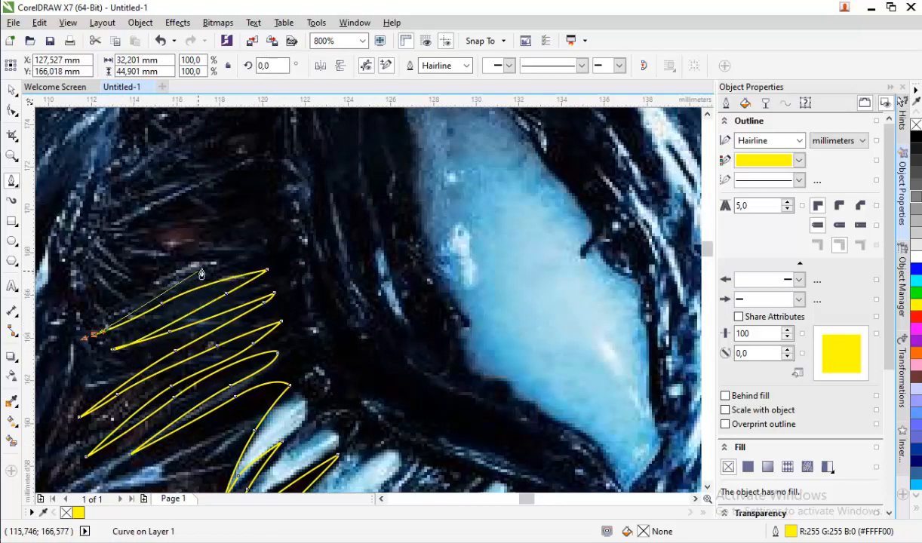
click(258, 252)
drag(199, 269, 218, 247)
click(92, 261)
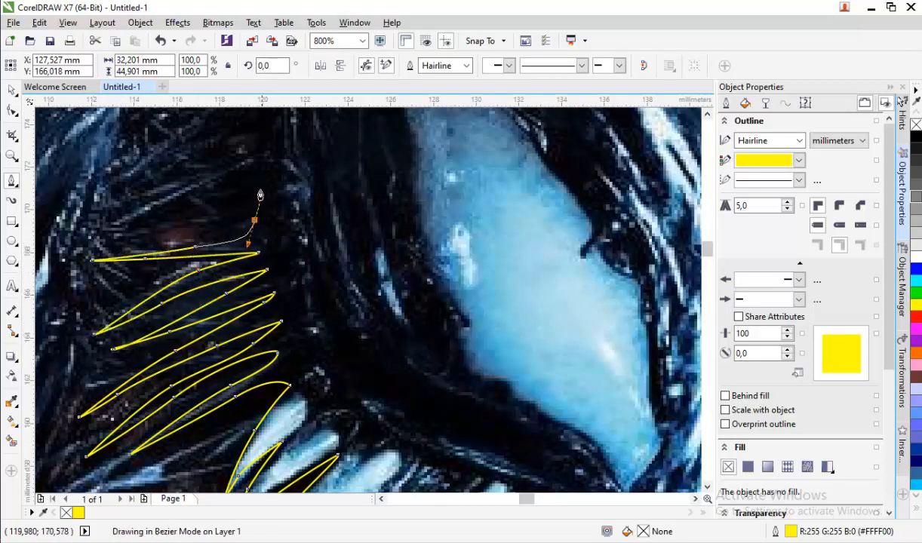
Trace the remaining upper cheek strands in narrow loops up to the top of the dark cheek area
drag(261, 195, 261, 194)
drag(230, 189, 248, 164)
click(107, 219)
scroll(233, 226, down, 2)
scroll(237, 166, up, 2)
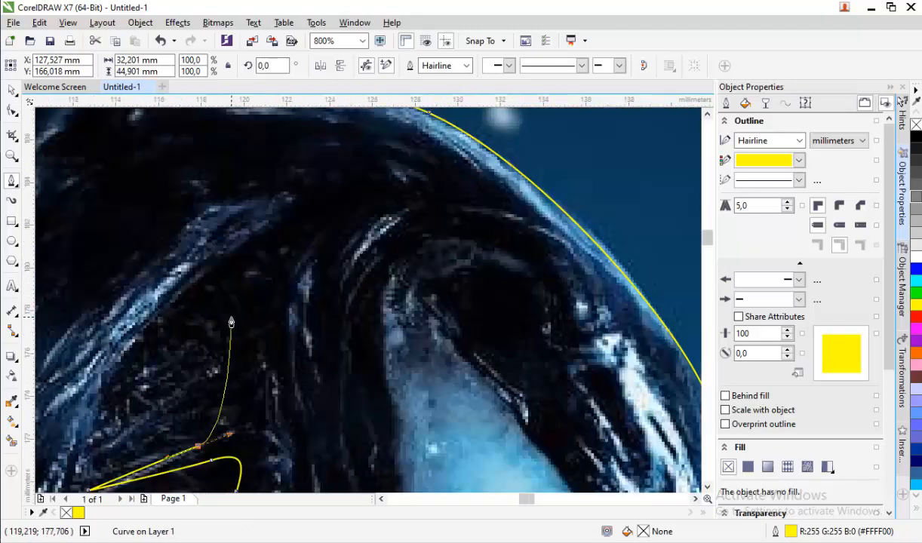
scroll(231, 323, down, 2)
scroll(261, 387, up, 2)
click(255, 371)
drag(98, 419, 88, 424)
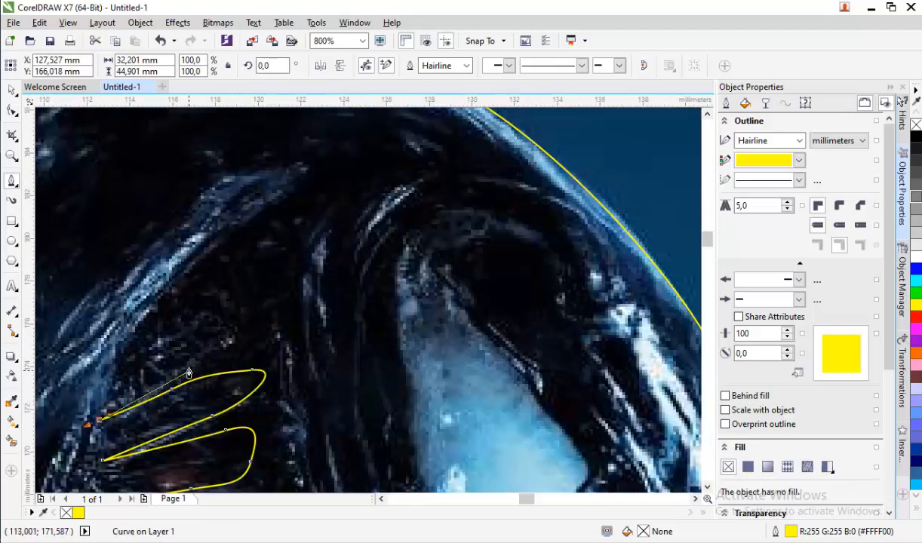
click(196, 361)
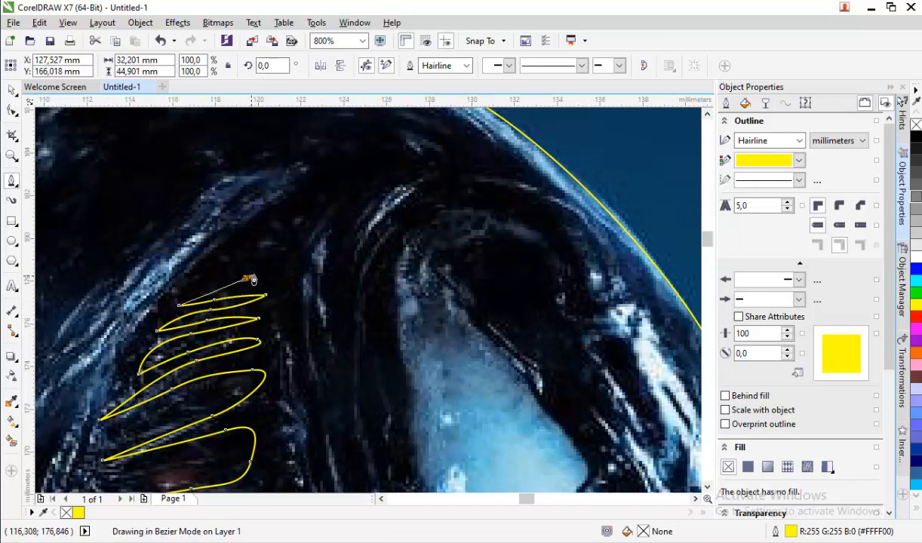
scroll(176, 297, up, 1)
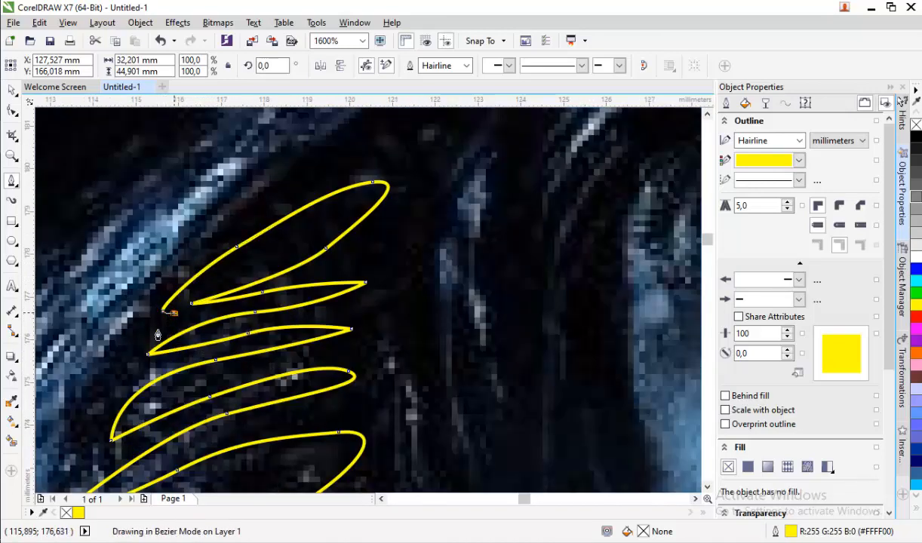
Bring the path back down the rear edge of the upper cheek strands in a scalloped line
drag(105, 454, 105, 454)
click(108, 454)
scroll(108, 455, down, 2)
scroll(223, 347, up, 2)
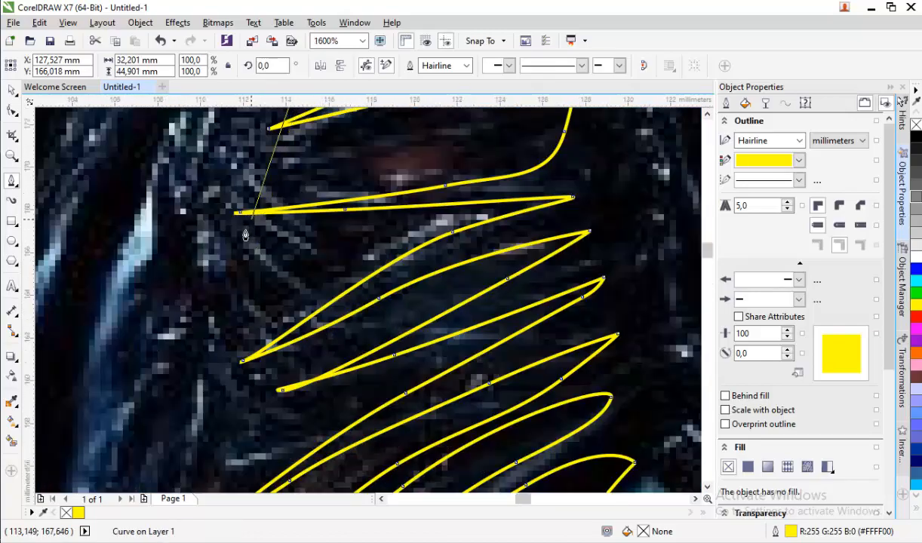
scroll(240, 226, down, 2)
scroll(240, 185, up, 2)
drag(226, 229, 232, 261)
click(276, 248)
drag(225, 316, 235, 332)
click(260, 340)
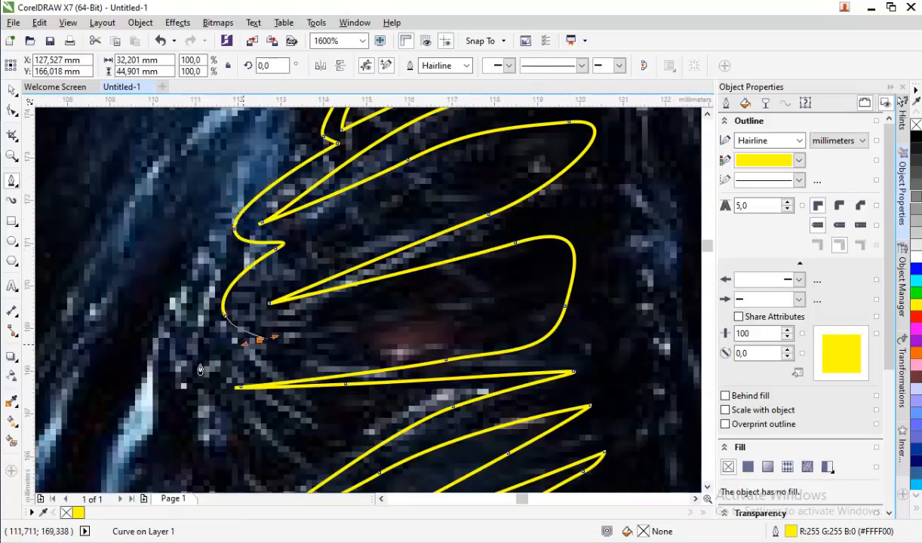
drag(200, 405, 220, 414)
Continue the scalloped rear edge down past the lower cheek strands to the corner of the jaw
scroll(305, 249, down, 1)
scroll(236, 378, up, 1)
drag(302, 330, 330, 335)
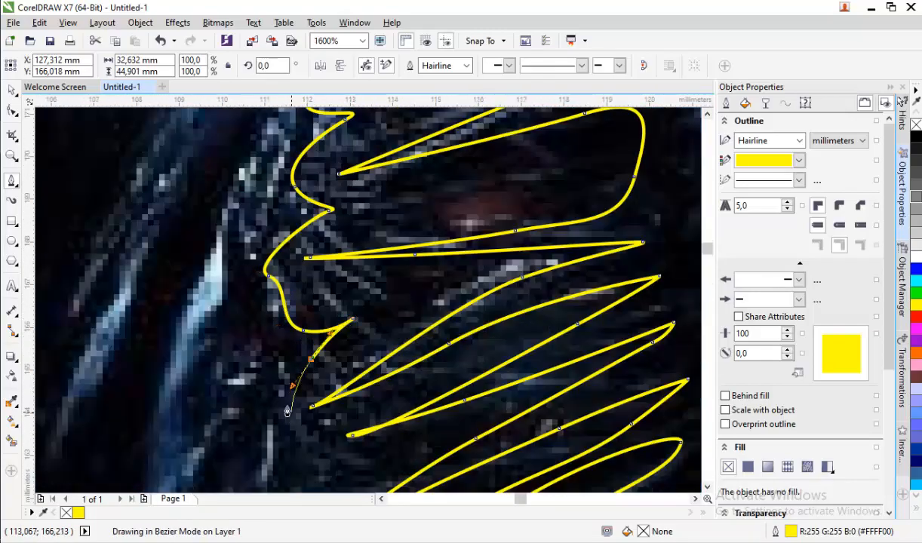
scroll(286, 411, down, 1)
drag(371, 278, 332, 294)
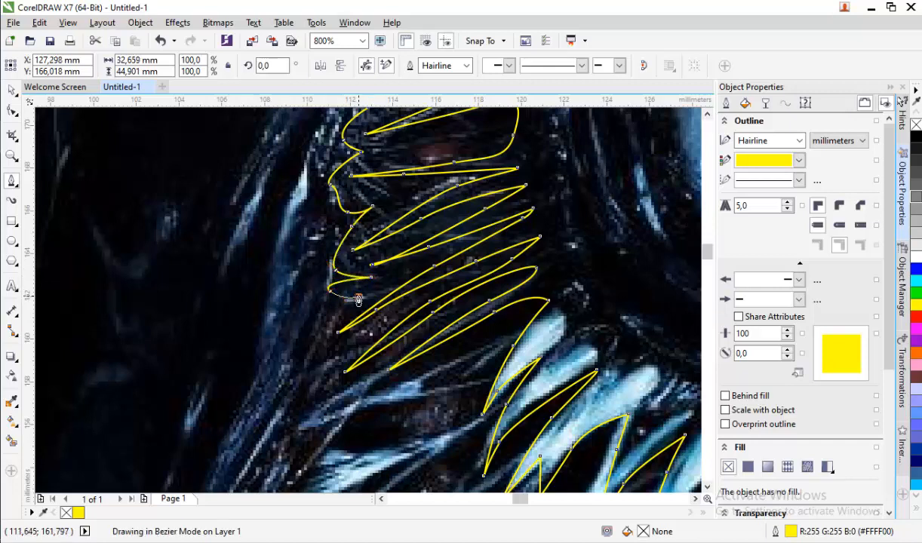
drag(310, 365, 362, 351)
drag(299, 412, 327, 413)
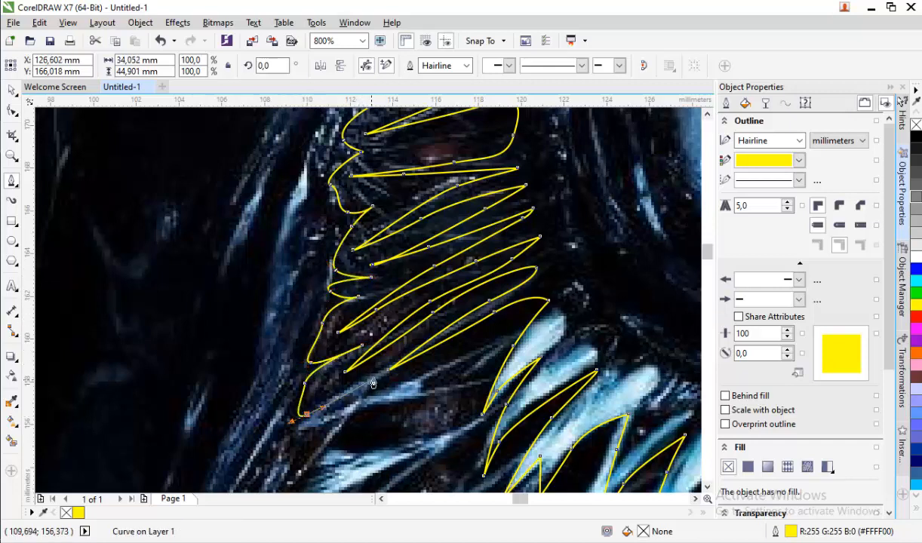
Trace the path around the light strand below the cheek and down to the small gap beneath it
drag(419, 391, 383, 406)
click(473, 394)
scroll(383, 406, down, 1)
scroll(410, 331, up, 2)
scroll(386, 336, down, 1)
scroll(350, 365, up, 1)
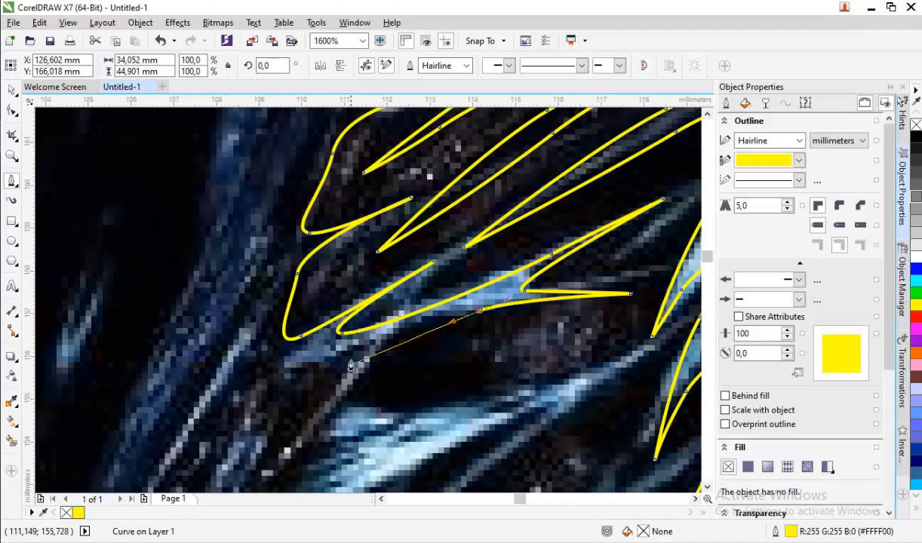
click(286, 452)
drag(344, 354, 313, 369)
drag(287, 416, 285, 431)
Outline the narrow gap and the pointed strands above the first large lower tooth
scroll(331, 279, down, 2)
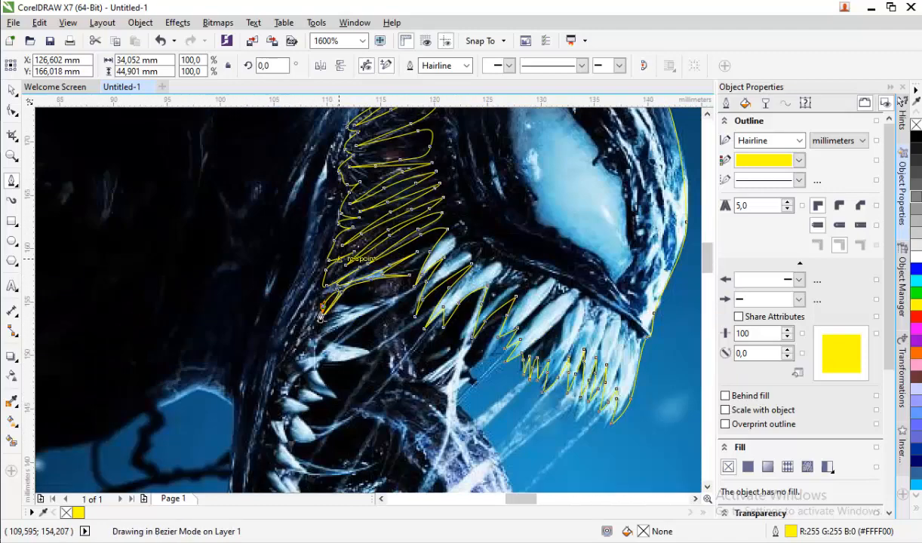
scroll(311, 330, up, 2)
click(321, 339)
scroll(392, 264, down, 2)
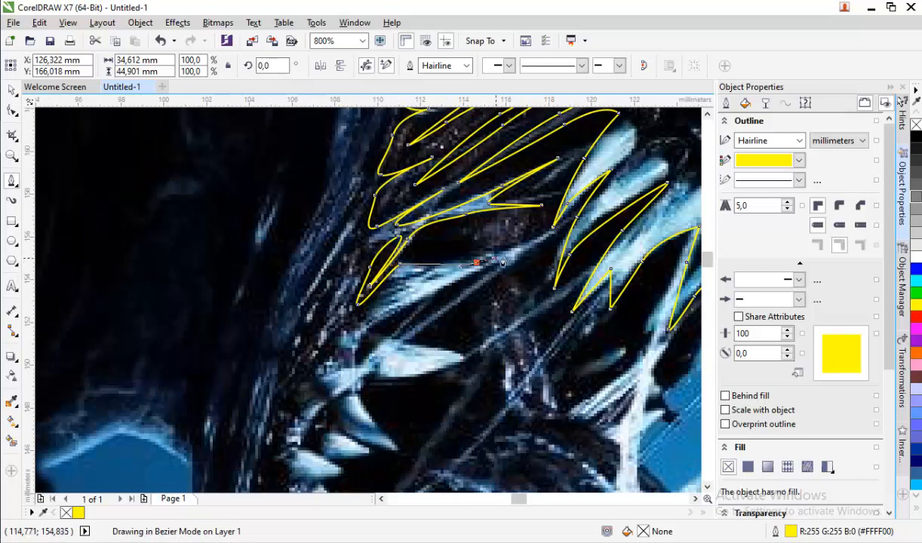
click(536, 245)
scroll(463, 290, up, 1)
drag(459, 329, 329, 390)
click(344, 402)
click(510, 255)
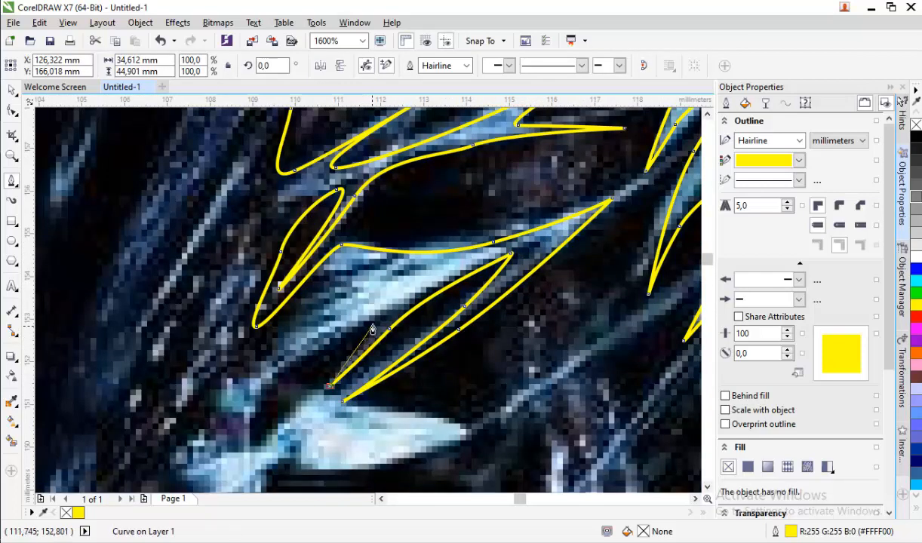
Trace the path back around the narrow strand and along the upper edge of the first large lower tooth to its tip
click(372, 329)
drag(283, 369, 283, 394)
click(467, 427)
scroll(479, 315, down, 3)
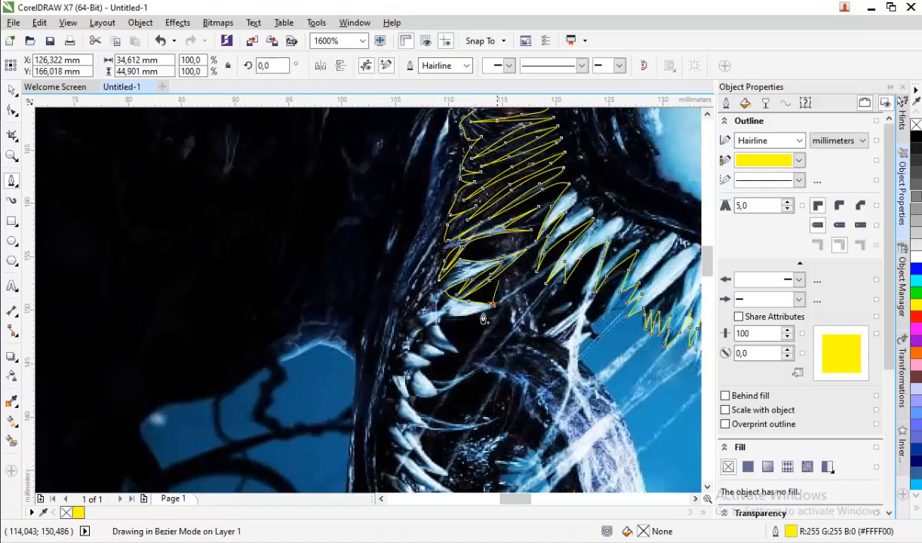
Return the path along the underside of the first large lower tooth and down the front of the curved tooth below
scroll(466, 341, up, 3)
drag(463, 266, 427, 275)
drag(370, 261, 364, 280)
click(397, 367)
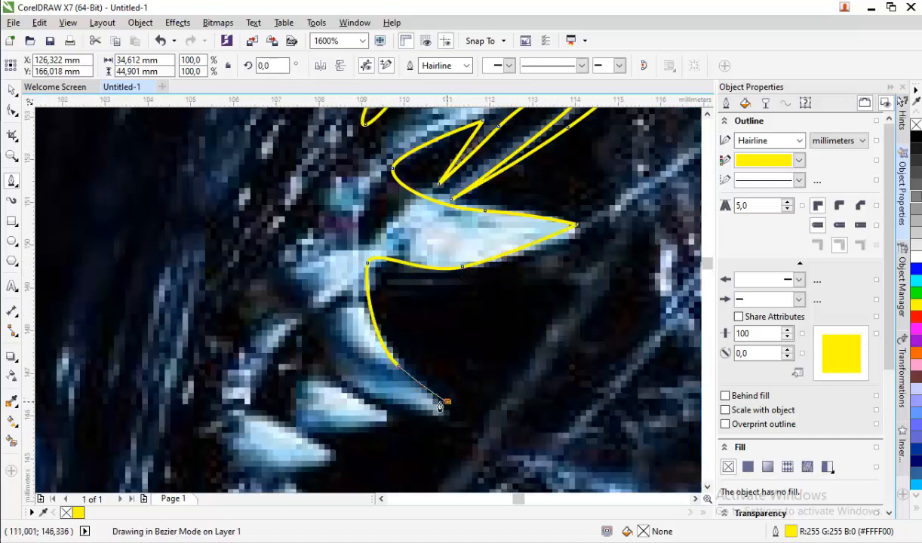
Outline the two small pointed teeth beneath the curved tooth, ending at the base of the lower one
click(399, 425)
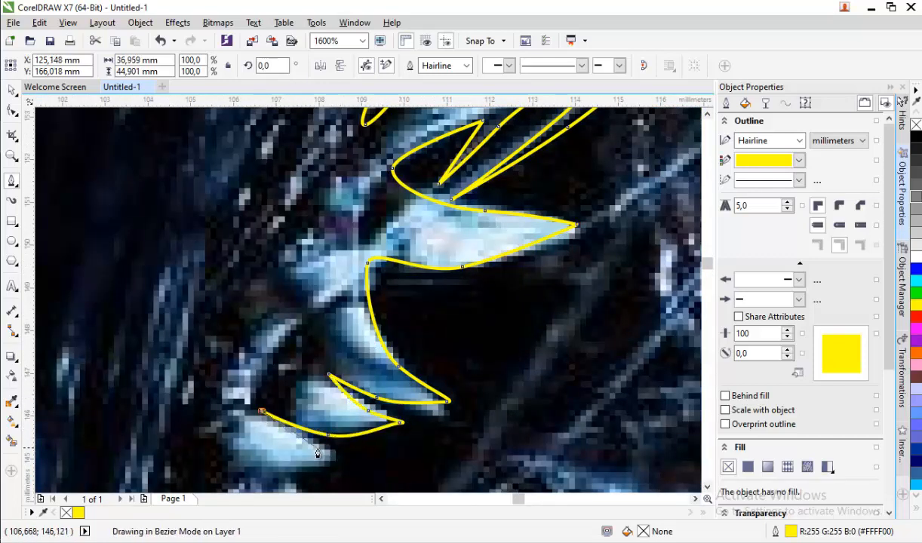
scroll(413, 362, down, 3)
scroll(394, 396, up, 3)
drag(355, 342, 347, 341)
click(331, 339)
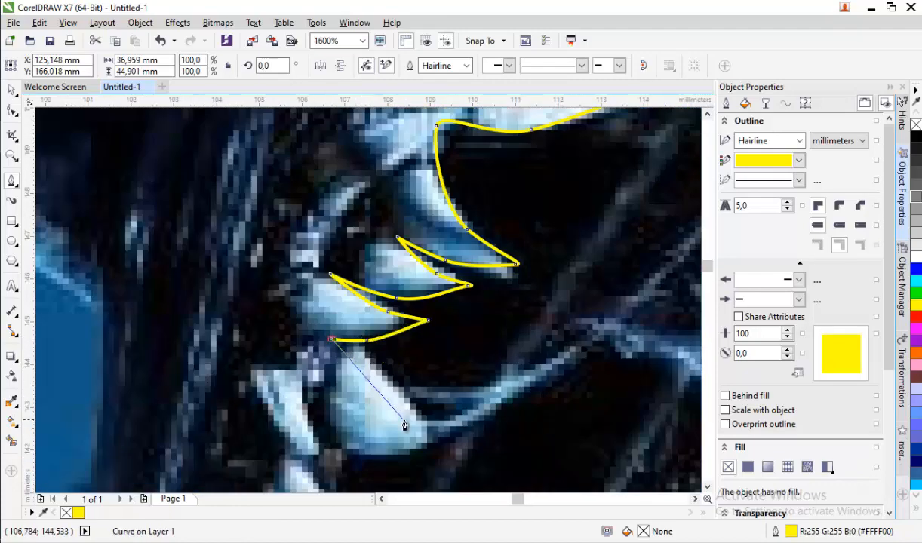
Outline the broad tooth below the two small teeth, curving around its tip and back to its base
drag(409, 421, 427, 430)
click(446, 436)
click(314, 416)
Outline the small narrow tooth behind the broad one and return the path to its base
scroll(340, 364, down, 2)
scroll(334, 395, up, 3)
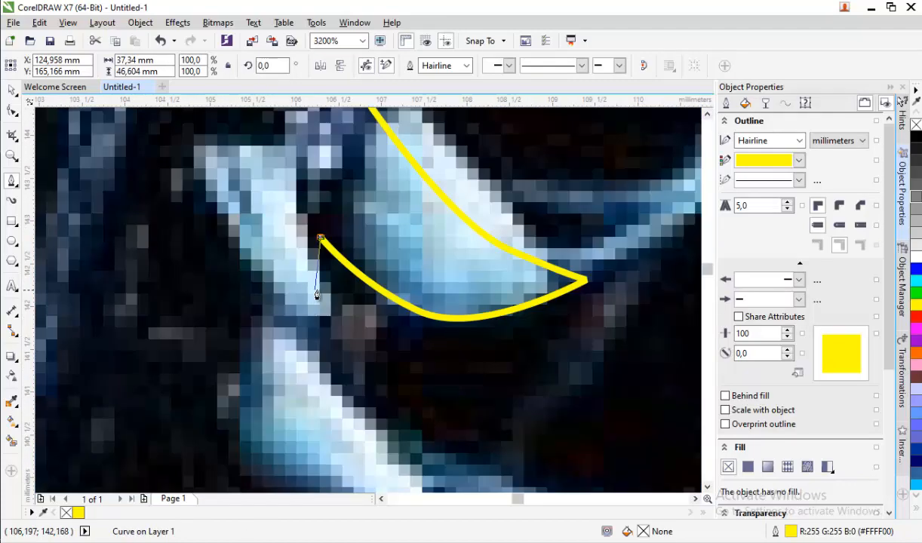
click(385, 351)
drag(321, 290, 261, 286)
click(231, 240)
Trace the long slanted tooth beneath it down to its tip and back along the underside to its base
drag(308, 377, 336, 407)
scroll(332, 396, down, 2)
scroll(358, 453, up, 2)
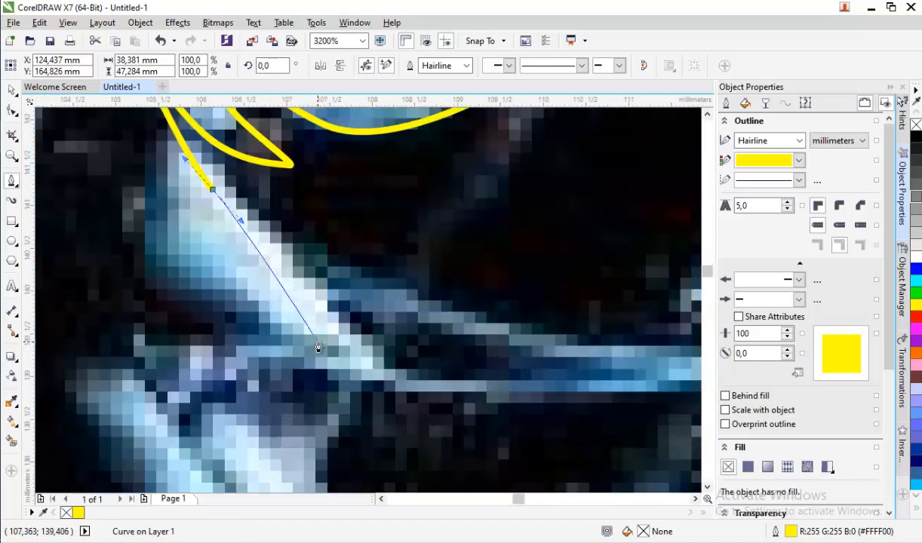
drag(319, 319, 357, 353)
click(408, 377)
drag(257, 353, 175, 292)
click(165, 277)
Outline the short pointed tooth under the slanted one and bring the path back to its base
drag(231, 390, 269, 415)
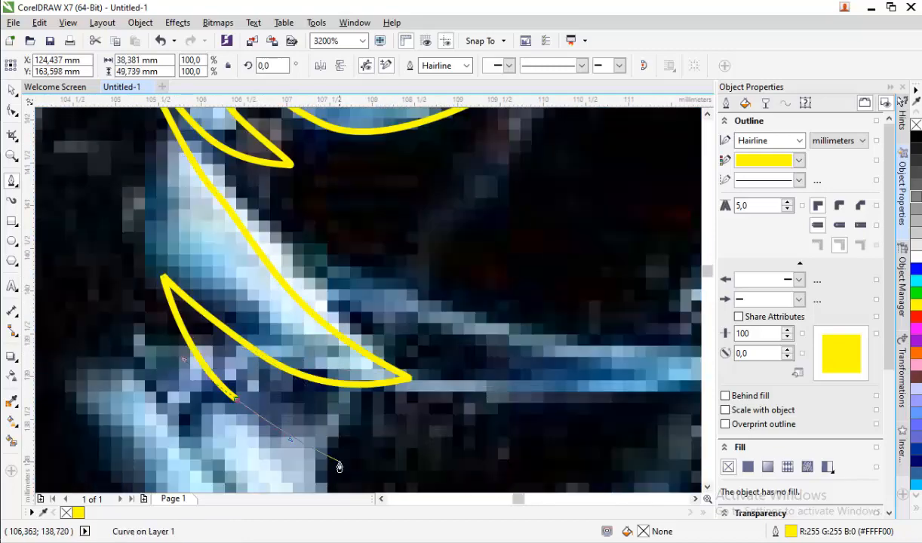
click(337, 460)
scroll(308, 279, down, 2)
scroll(313, 340, up, 2)
click(244, 242)
Outline the next two long lower teeth and continue down the inner jaw edge to the tip of the following tooth
scroll(245, 249, down, 2)
drag(276, 289, 257, 303)
click(318, 314)
scroll(272, 314, up, 2)
click(201, 278)
scroll(224, 279, down, 2)
click(268, 305)
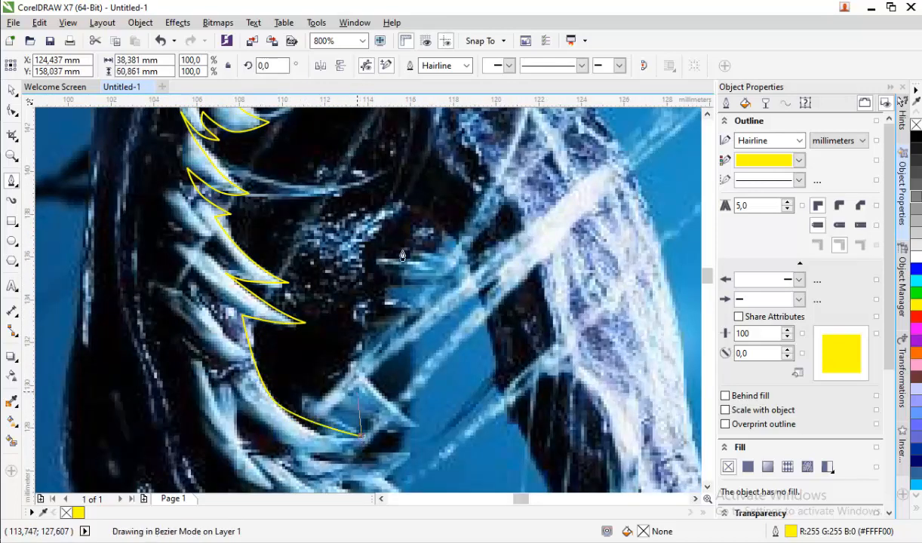
Zigzag the path around the pointed teeth at the front end of the lower jaw
scroll(396, 298, down, 2)
scroll(396, 298, up, 3)
click(273, 283)
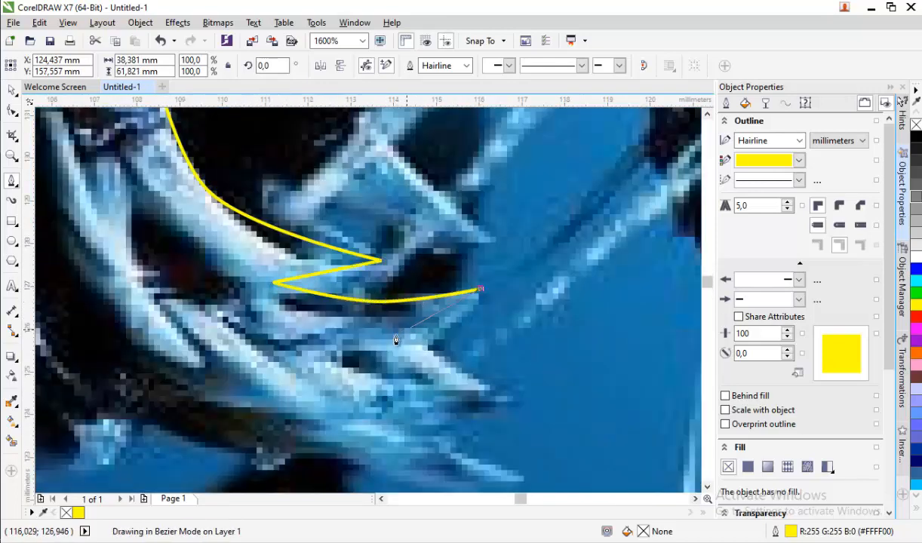
click(479, 290)
click(324, 348)
click(531, 382)
click(360, 417)
Trace the lowest front tooth to its tip and return along the underside of the jaw
click(459, 451)
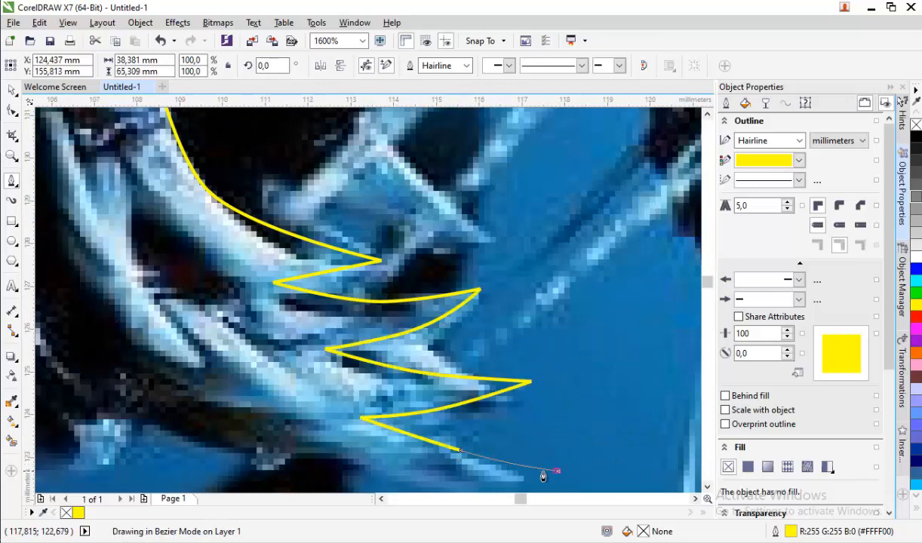
drag(302, 465, 300, 466)
scroll(330, 376, down, 1)
scroll(264, 387, up, 1)
drag(220, 424, 182, 429)
scroll(392, 330, down, 2)
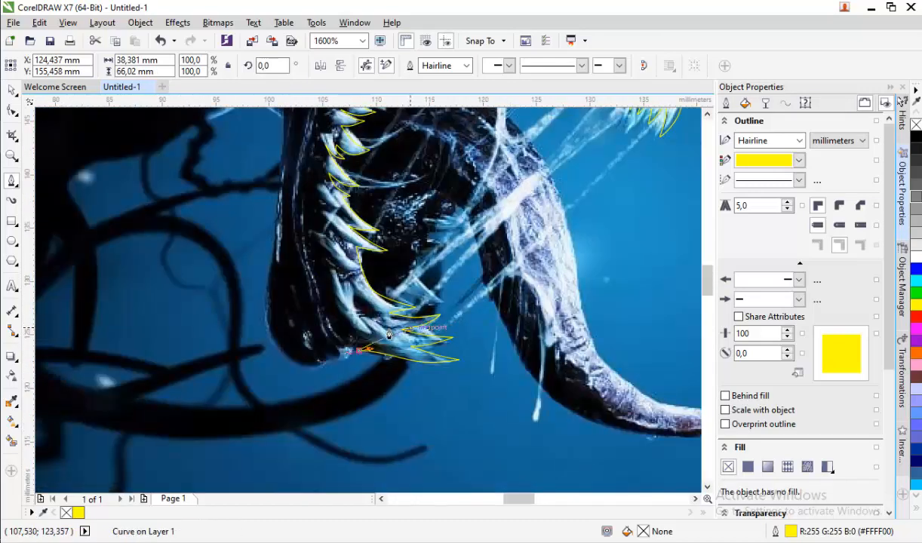
Curve the path around the rounded chin and up the rear edge of the lower jaw
scroll(324, 345, up, 1)
drag(317, 378, 296, 389)
drag(227, 371, 202, 343)
drag(189, 262, 189, 218)
scroll(237, 314, down, 3)
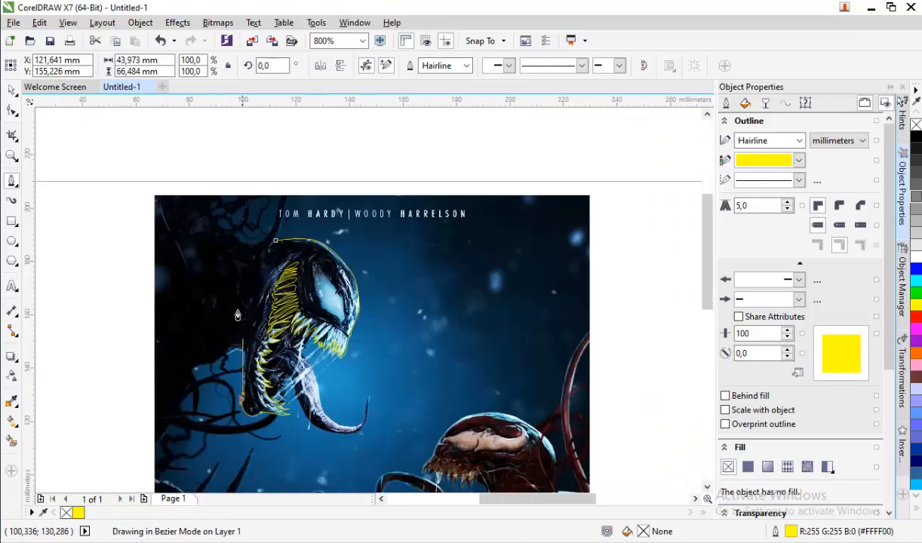
scroll(239, 306, up, 1)
scroll(309, 289, down, 1)
scroll(306, 287, up, 2)
Trace over the bend behind the jaw and down the shoulder edge to the poster's left border
mouse_move(295, 316)
mouse_down()
mouse_move(293, 283)
mouse_move(241, 266)
mouse_up()
drag(215, 288, 152, 320)
scroll(340, 196, down, 2)
scroll(270, 240, up, 1)
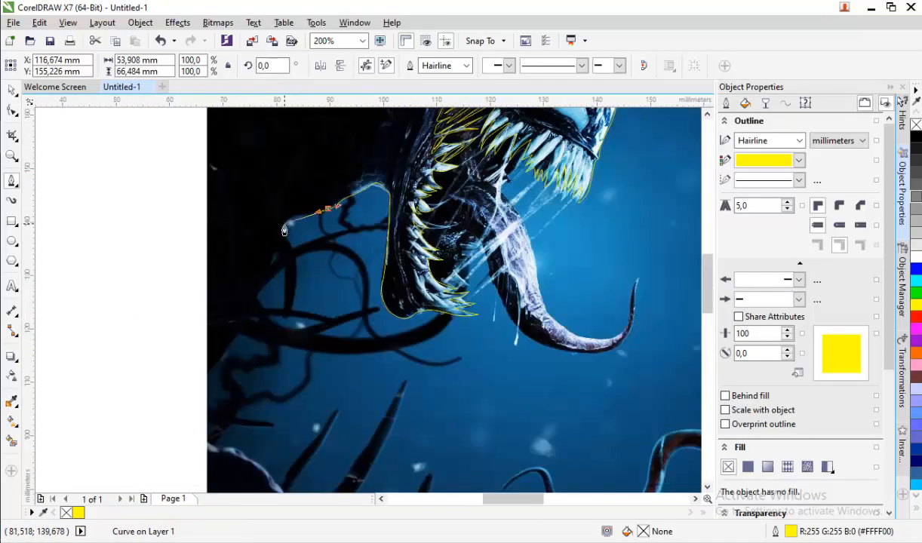
drag(281, 231, 276, 247)
drag(258, 297, 245, 326)
click(206, 376)
Run the path up the poster's left border to its top corner and along the top border to the neck edge
scroll(206, 376, down, 2)
scroll(209, 295, up, 2)
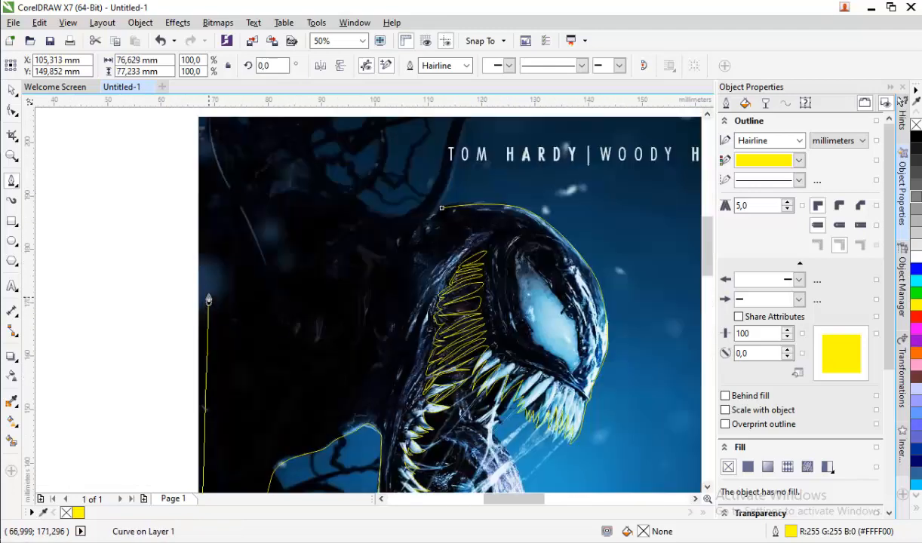
scroll(209, 299, down, 1)
scroll(198, 163, up, 2)
click(196, 162)
click(303, 161)
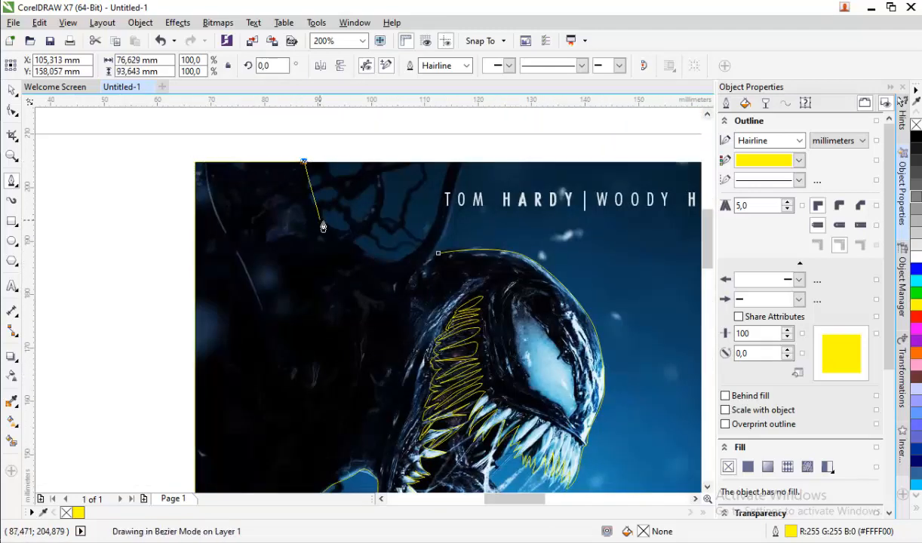
Curve the path down the back of the neck and close it at the starting node on the head
drag(390, 262, 409, 261)
click(438, 253)
scroll(358, 195, down, 1)
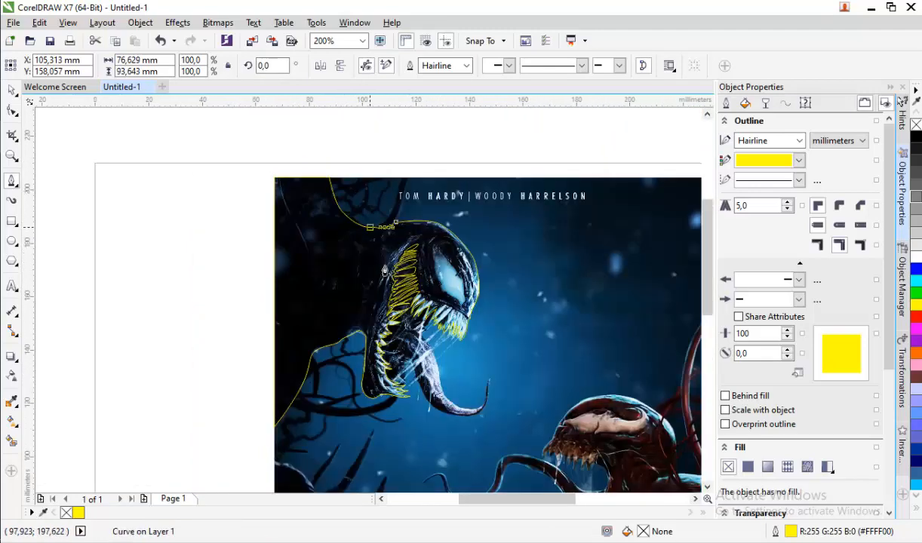
Start a new path at the upper teeth, tracing down the thick saliva strand and back up into the neighbouring tooth gap
scroll(413, 340, up, 2)
scroll(409, 294, down, 1)
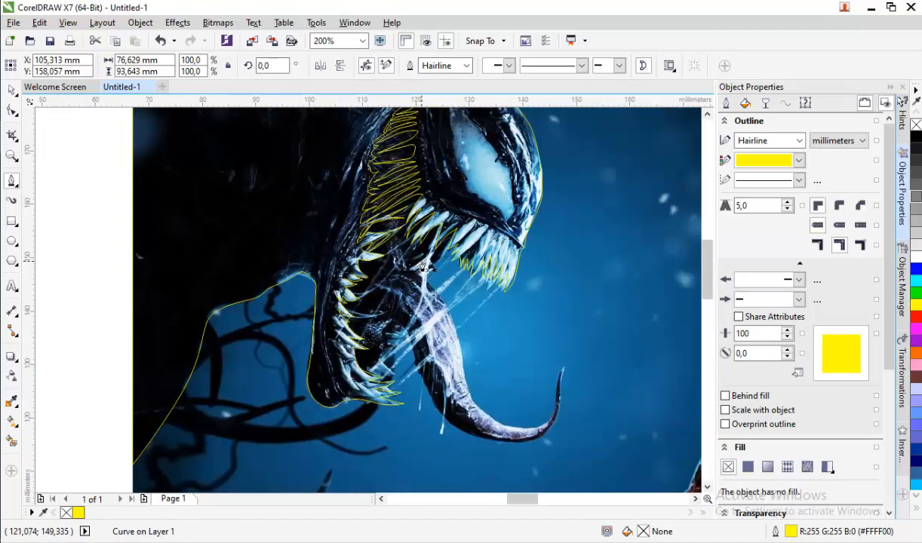
scroll(425, 266, up, 1)
scroll(434, 238, down, 2)
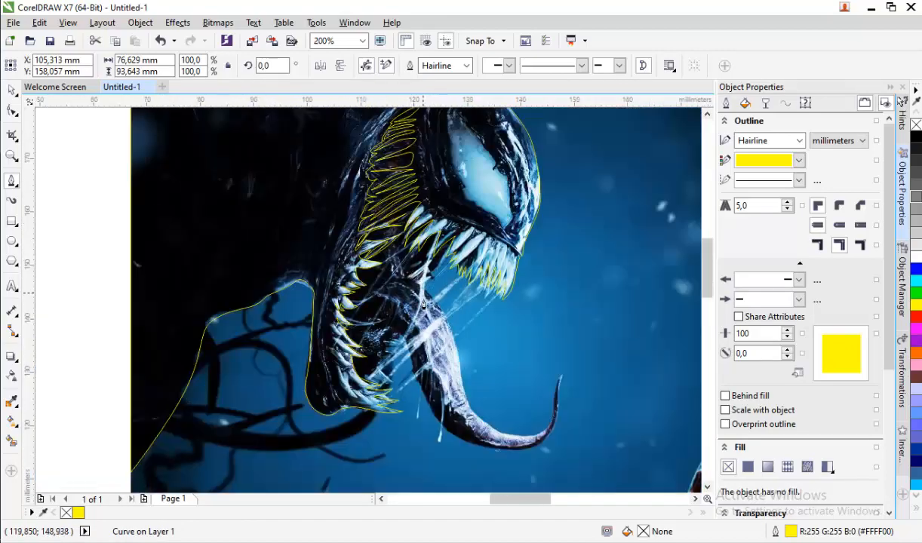
scroll(438, 187, up, 3)
click(466, 142)
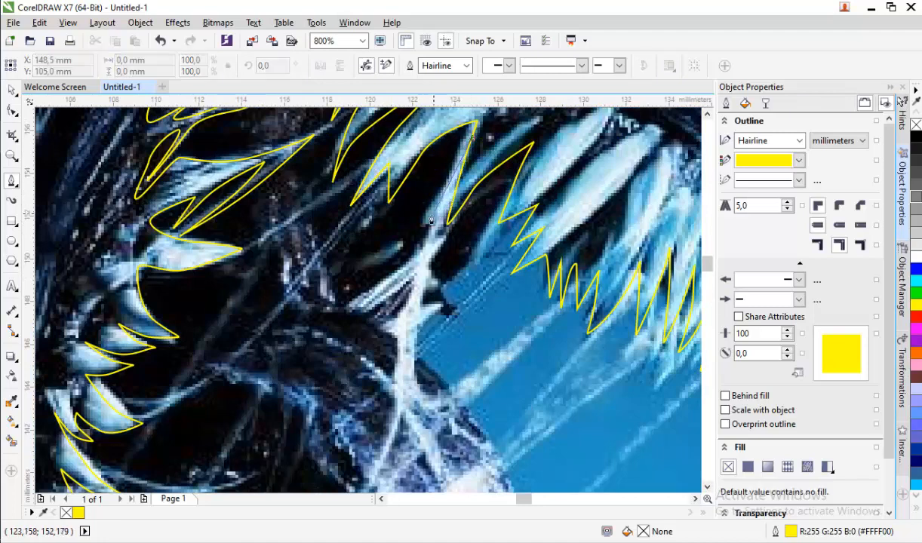
drag(427, 217, 436, 253)
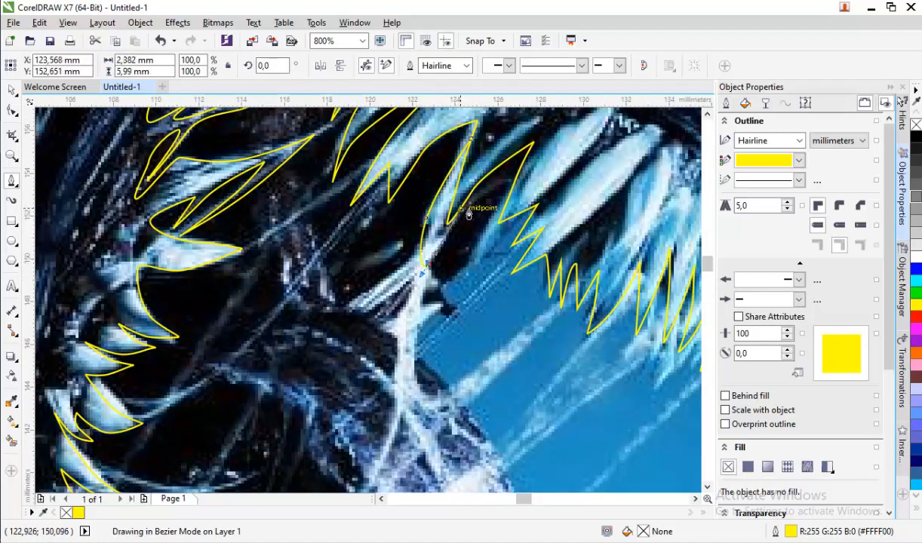
click(472, 201)
click(502, 164)
Trace the far side of the dark gap and its small notch down to the saliva strand above the tongue
scroll(491, 197, up, 1)
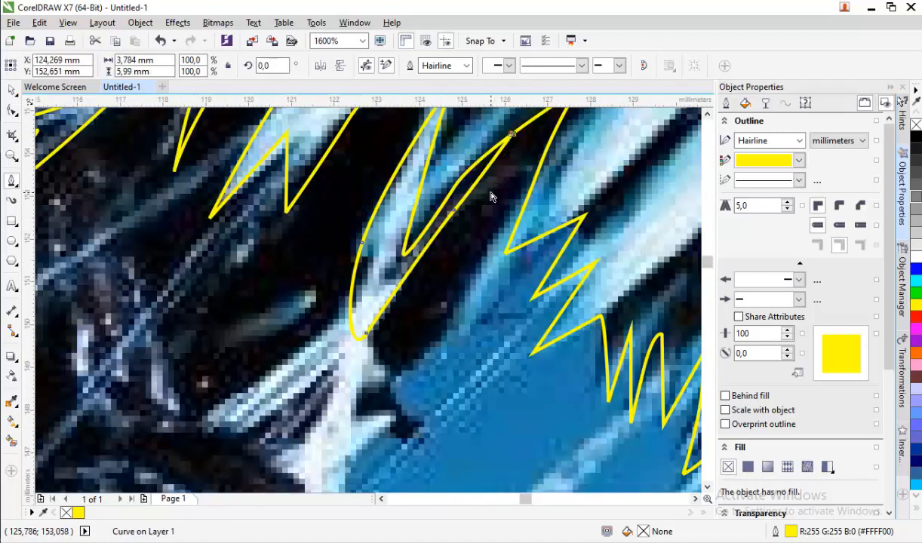
click(519, 156)
drag(472, 284, 406, 320)
scroll(452, 237, down, 1)
scroll(433, 325, up, 1)
click(428, 327)
click(357, 369)
scroll(388, 231, down, 1)
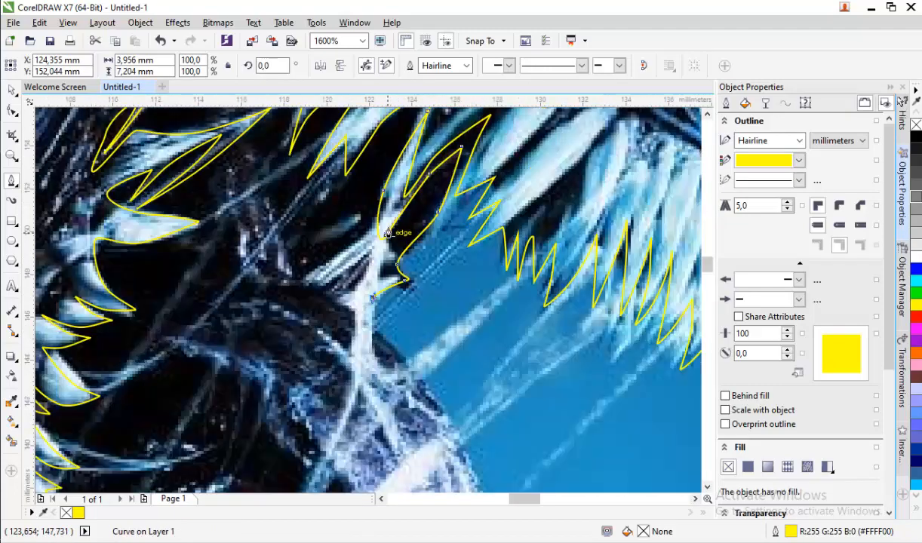
Trace the outer edge of the tongue from the saliva strand down through its lower bend
scroll(388, 233, down, 1)
scroll(388, 322, up, 1)
drag(373, 254, 383, 265)
scroll(391, 230, down, 2)
scroll(405, 289, up, 1)
drag(431, 302, 440, 352)
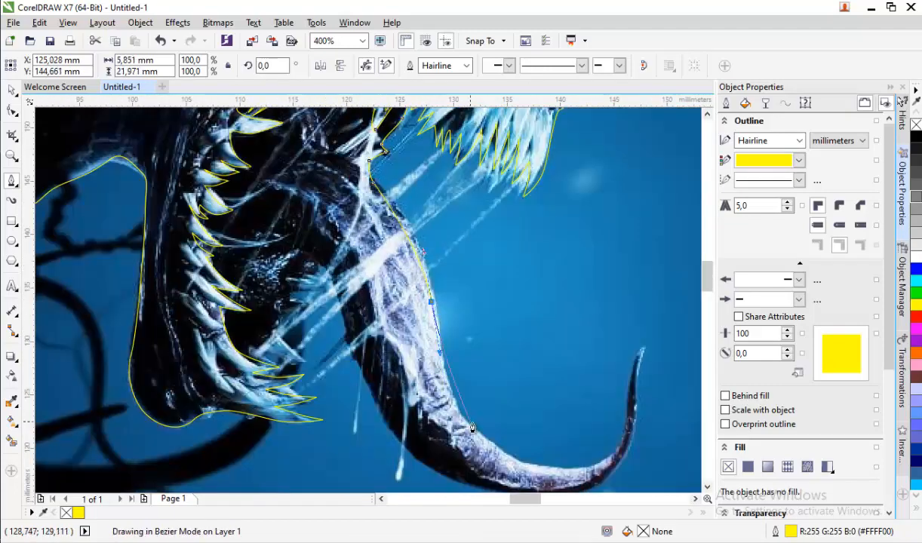
drag(487, 444, 533, 472)
Trace around the tongue's tapered tip and back along its underside up into the mouth
scroll(481, 388, down, 1)
scroll(509, 433, up, 1)
drag(568, 412, 598, 394)
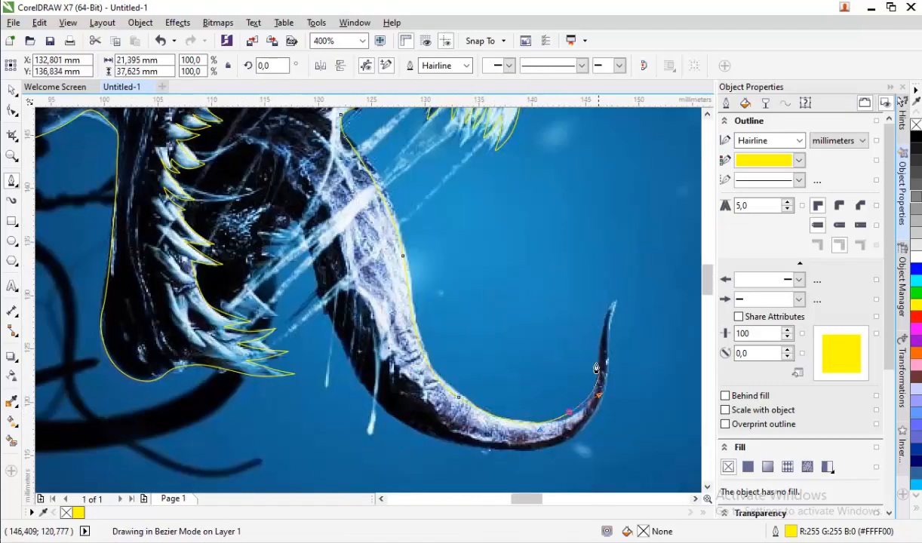
drag(597, 347, 610, 310)
drag(498, 448, 473, 455)
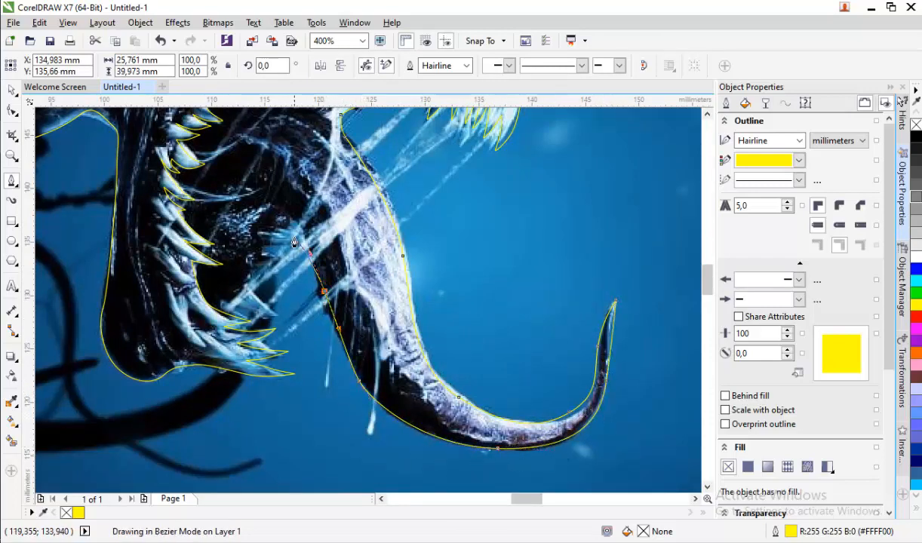
drag(293, 218, 281, 255)
Outline the blue notches inside the mouth behind the tongue with a scalloped line
scroll(266, 217, up, 2)
click(372, 284)
drag(277, 308, 261, 307)
drag(245, 308, 255, 323)
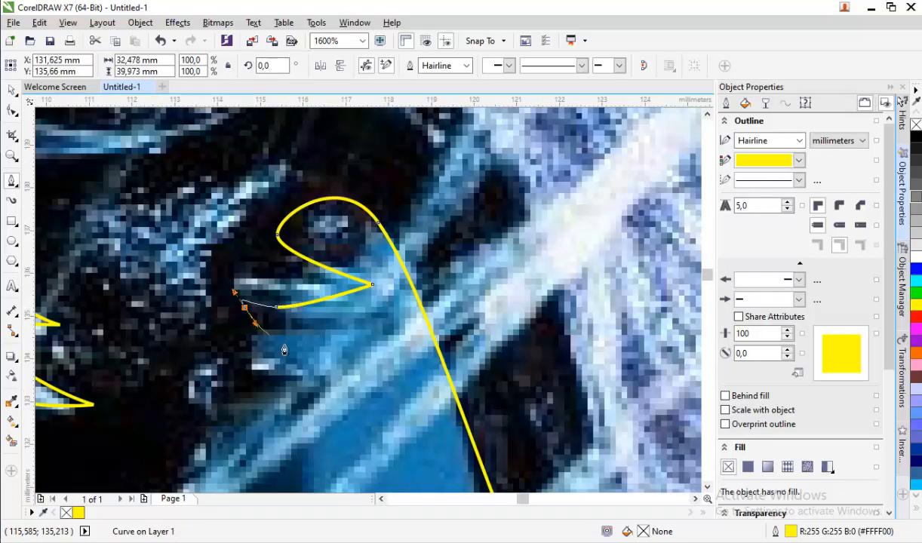
drag(222, 381, 188, 385)
Continue past the last notch and down the crossing saliva strands toward the front lower teeth
scroll(316, 224, down, 2)
scroll(316, 224, up, 1)
click(357, 234)
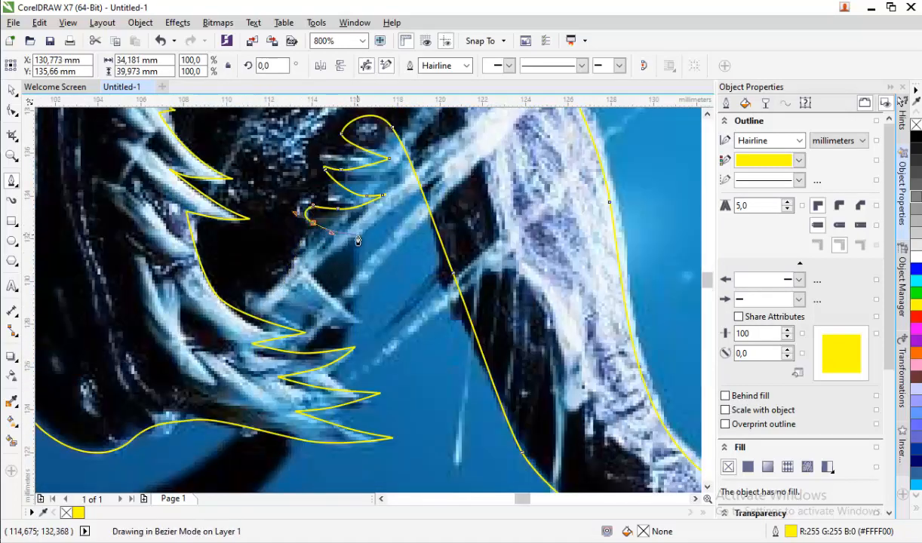
drag(292, 249, 303, 273)
drag(334, 311, 350, 324)
Outline the saliva strand's tip and the narrow gap beneath it above the front lower teeth
scroll(310, 318, up, 2)
click(303, 314)
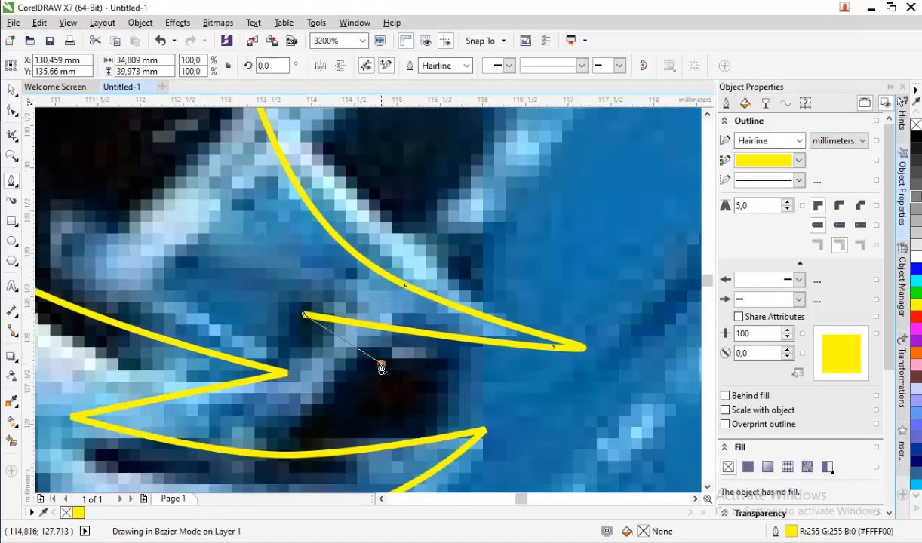
click(381, 364)
drag(250, 346, 208, 335)
scroll(210, 337, down, 1)
Follow the inner edge of the lower jaw back up and around to the tip of the next long tooth
click(329, 329)
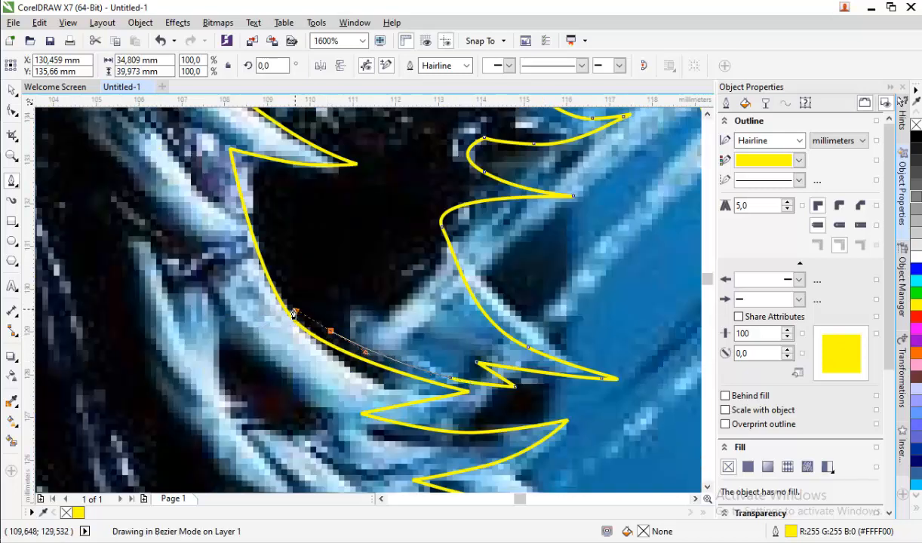
drag(365, 172, 365, 171)
click(378, 166)
scroll(377, 167, down, 1)
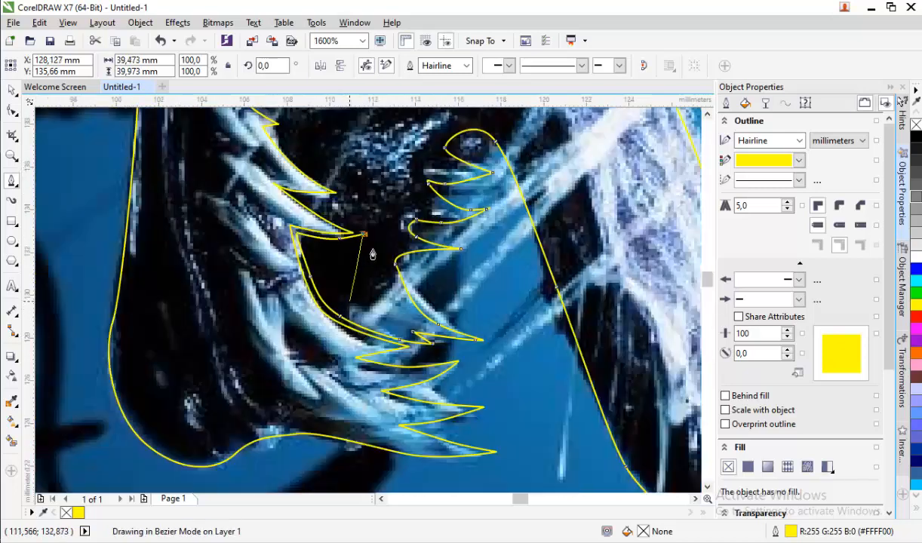
Trace the mouth side of the long lower teeth up past the short pointed tooth to the slanted tooth's tip
scroll(361, 175, up, 1)
drag(282, 375, 232, 346)
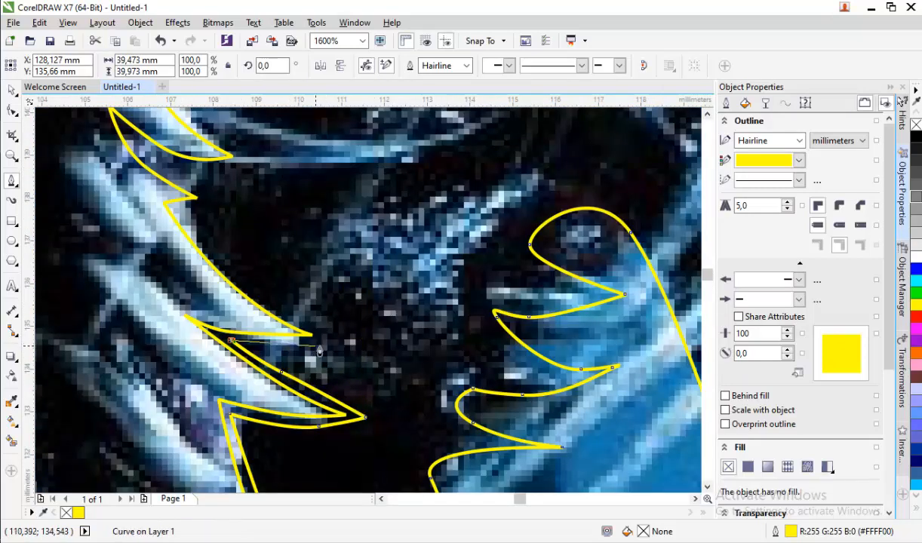
drag(333, 344, 260, 295)
drag(215, 200, 254, 156)
click(257, 155)
Trace up the inner edge of the slanted tooth and around the tip of the small narrow tooth
scroll(282, 268, down, 2)
scroll(279, 168, up, 2)
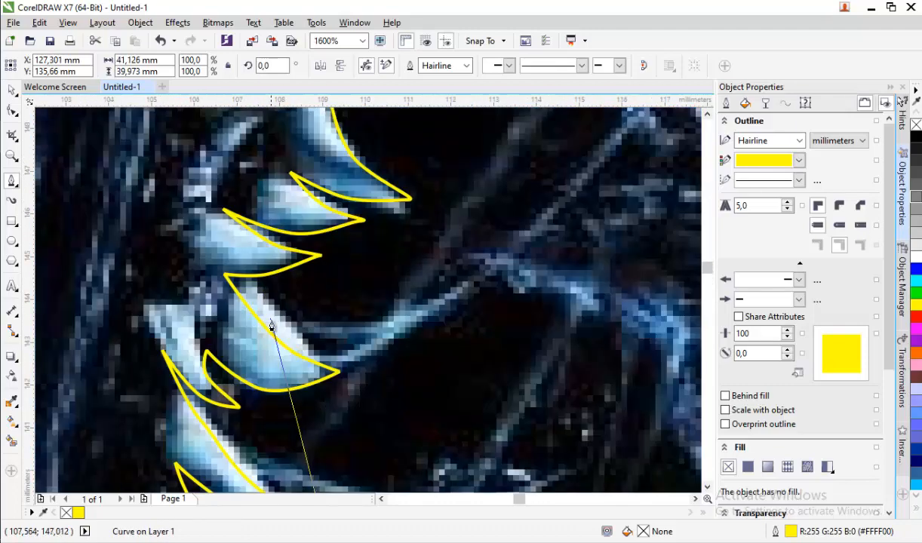
scroll(285, 286, down, 2)
scroll(271, 354, up, 2)
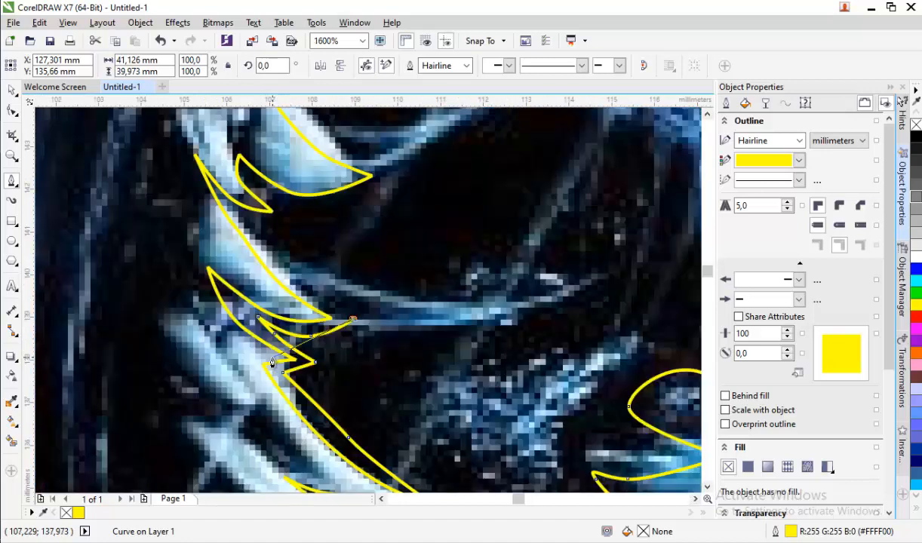
click(243, 213)
click(295, 221)
click(281, 205)
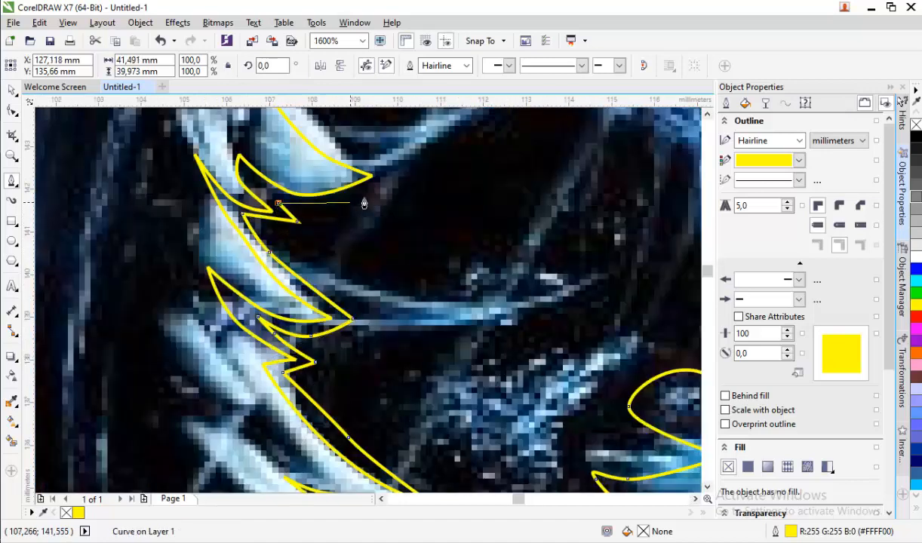
Trace beneath the broad lower tooth and along the lower edge of its thin saliva strand to the far end
drag(363, 194, 394, 174)
click(397, 172)
scroll(396, 263, down, 2)
scroll(428, 218, up, 2)
click(401, 249)
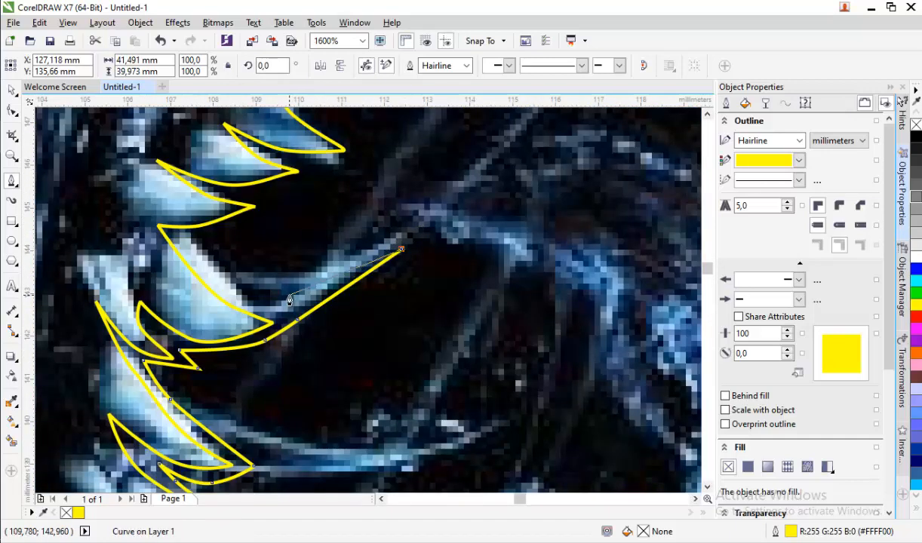
Trace back along the upper edge of the thin saliva strand and zigzag upward around the tips of the small side teeth
drag(208, 261, 264, 240)
click(301, 264)
click(207, 237)
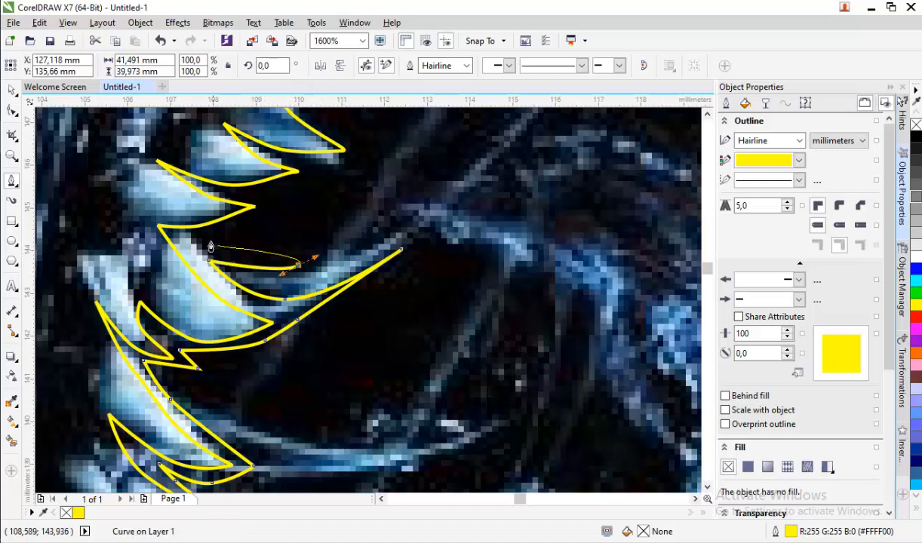
click(293, 202)
drag(264, 193, 324, 172)
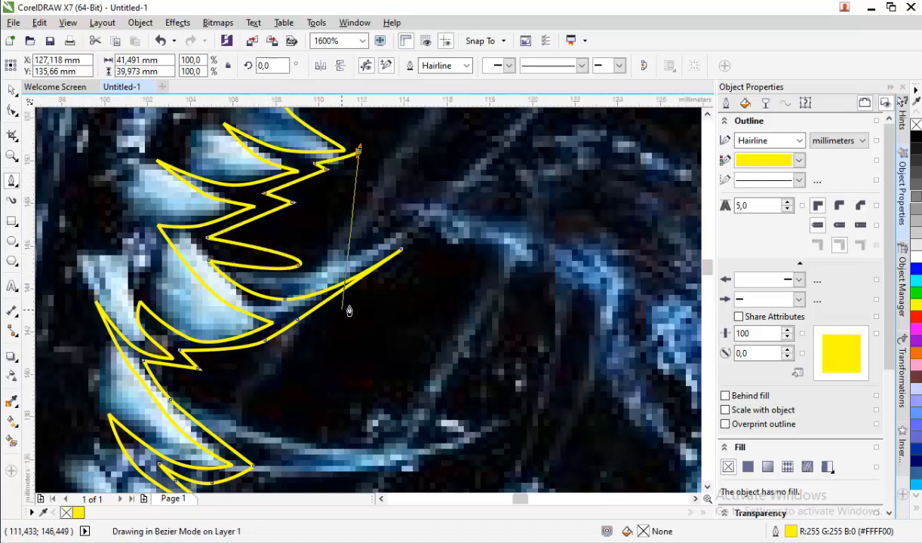
Follow the lower edge of the broad horizontal side tooth and continue around its pointed tip
scroll(348, 249, down, 1)
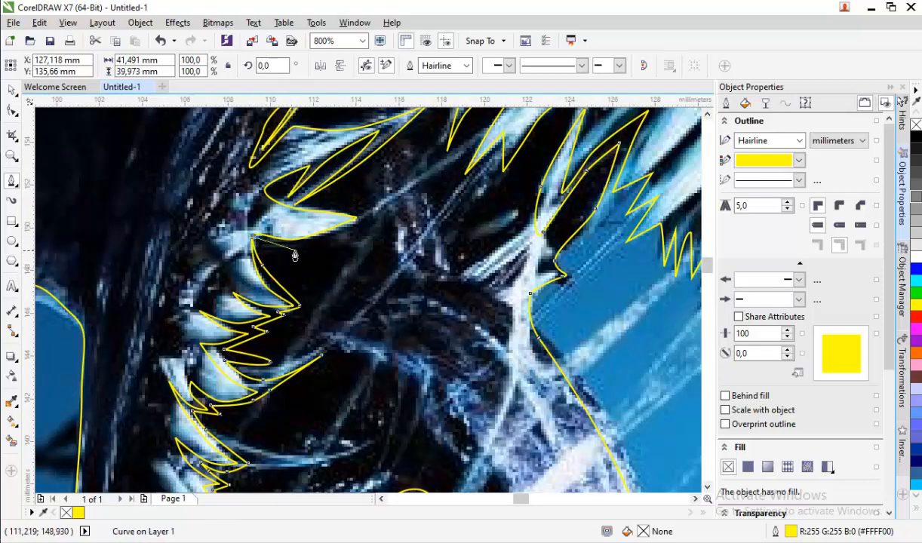
scroll(271, 249, up, 1)
click(236, 232)
drag(337, 241, 375, 233)
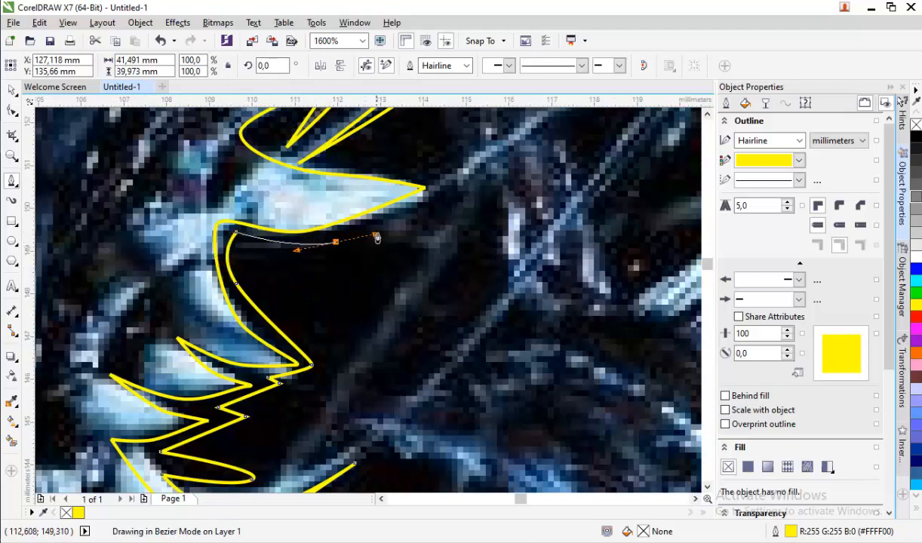
click(443, 189)
click(357, 162)
Trace the mouth side of the long slanted side tooth and around the tip of the narrow upper tooth beside it
scroll(272, 249, down, 1)
scroll(396, 160, down, 2)
scroll(400, 147, up, 3)
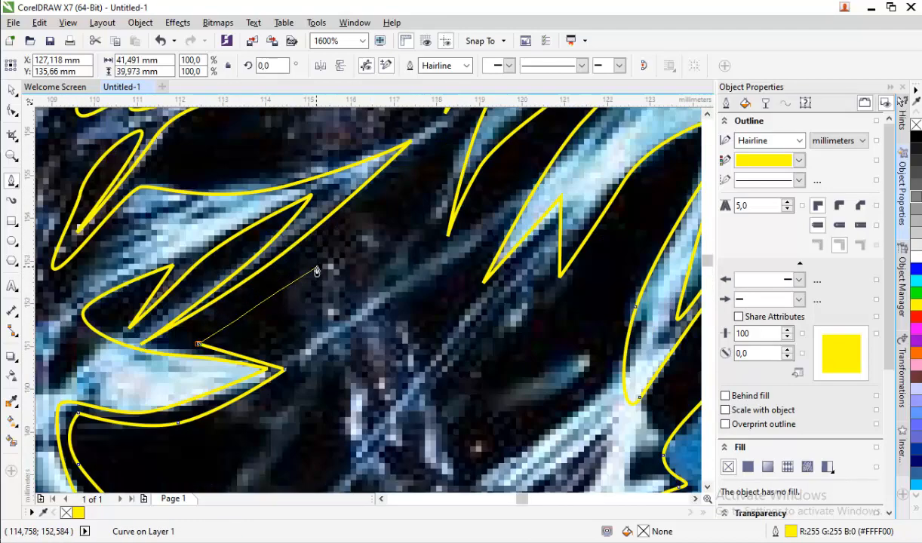
drag(338, 237, 361, 208)
click(452, 129)
click(438, 277)
drag(494, 158, 516, 148)
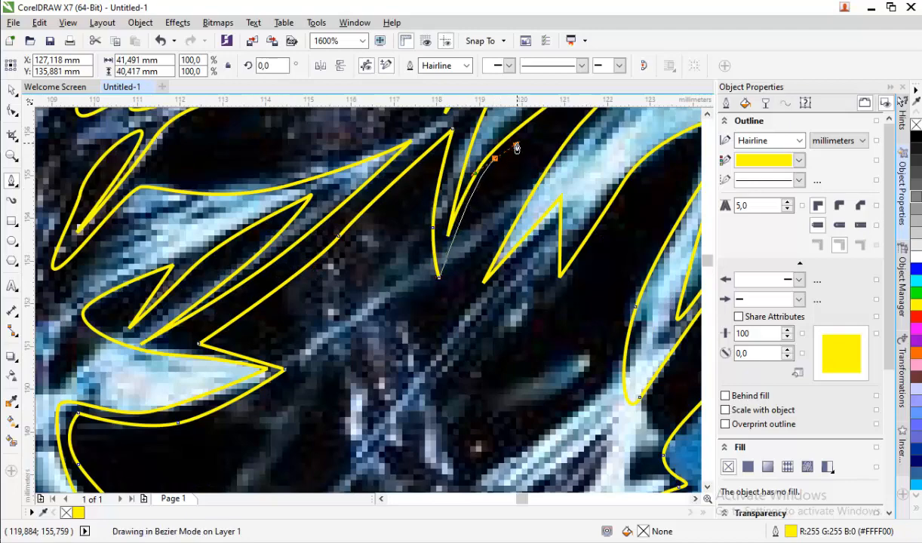
Trace the mouth side of the double-pointed upper tooth, including the notch between its two tips
drag(477, 271, 472, 295)
click(471, 319)
click(549, 228)
click(557, 314)
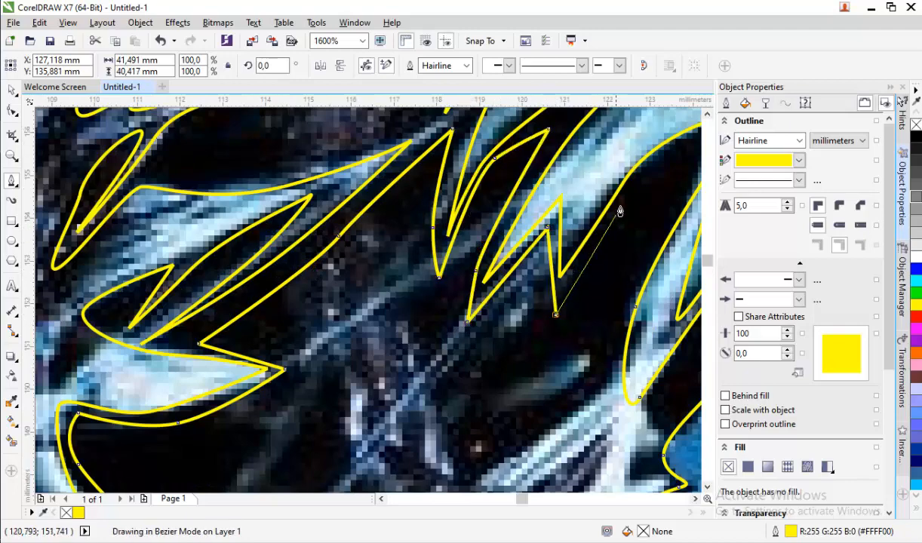
Trace up to the gap before the next long upper tooth, down its mouth side, and close the inner-mouth path
drag(629, 191, 647, 177)
scroll(611, 184, down, 1)
scroll(614, 186, down, 1)
scroll(627, 182, up, 2)
click(659, 142)
drag(589, 279, 568, 316)
scroll(514, 230, down, 2)
scroll(530, 300, up, 1)
scroll(520, 271, up, 1)
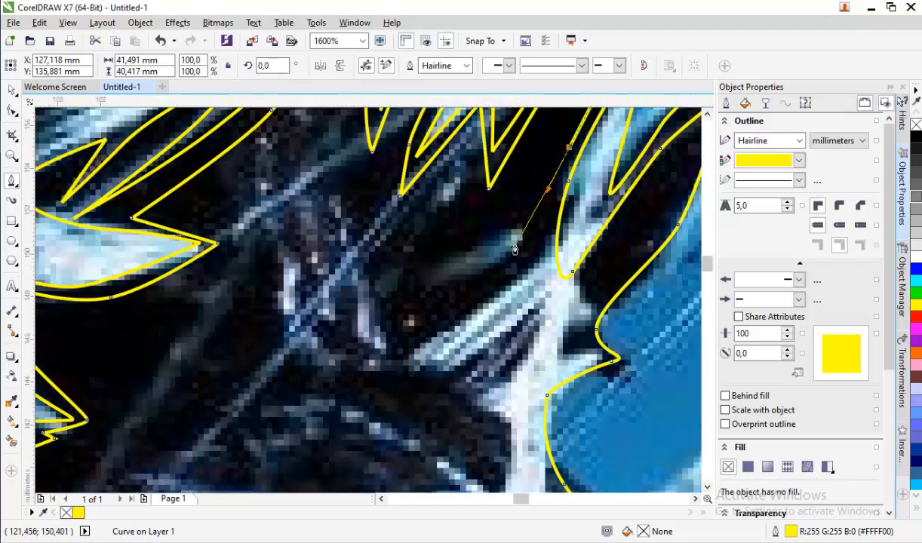
scroll(516, 248, down, 1)
scroll(517, 234, up, 1)
scroll(516, 238, down, 1)
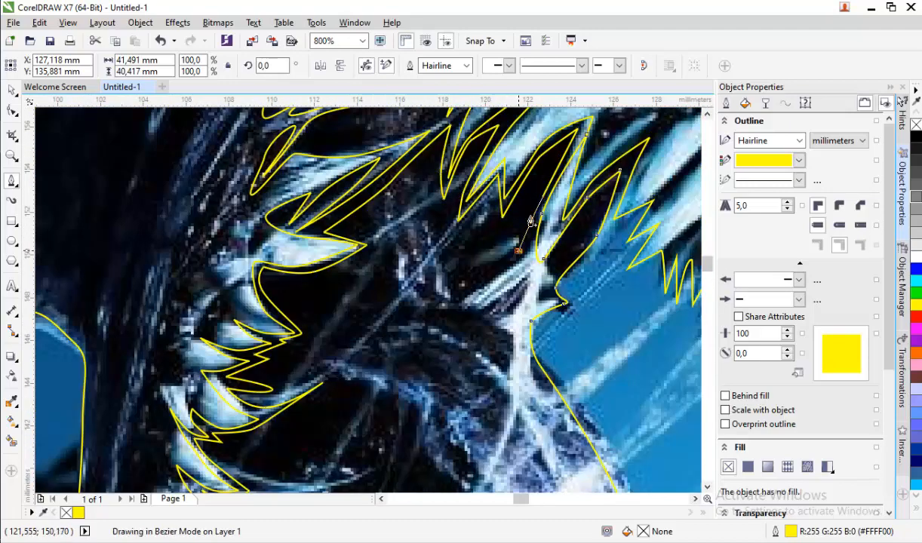
scroll(530, 221, up, 1)
scroll(545, 181, down, 1)
scroll(429, 243, down, 2)
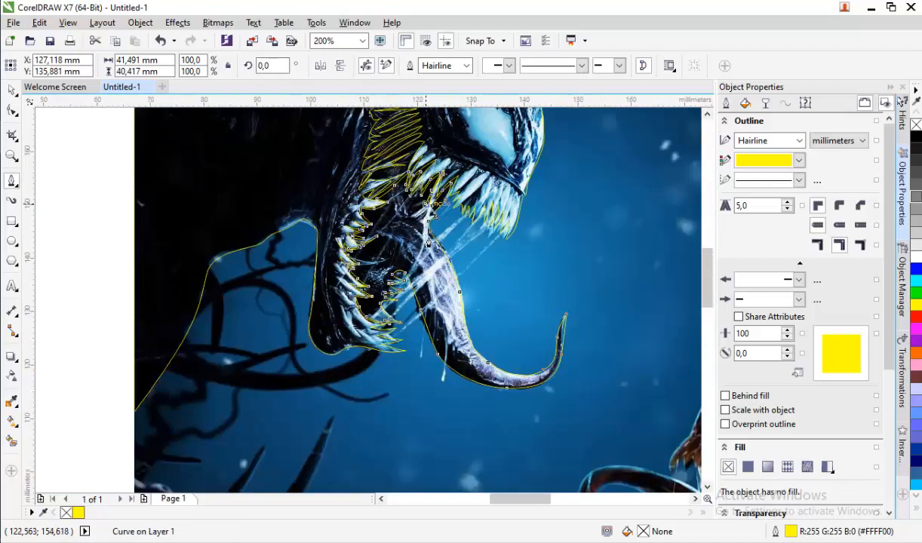
Start a new path at the lower corner of Venom's white eye and trace up its front edge
scroll(430, 249, up, 2)
scroll(414, 253, down, 1)
scroll(391, 235, up, 1)
scroll(392, 235, down, 1)
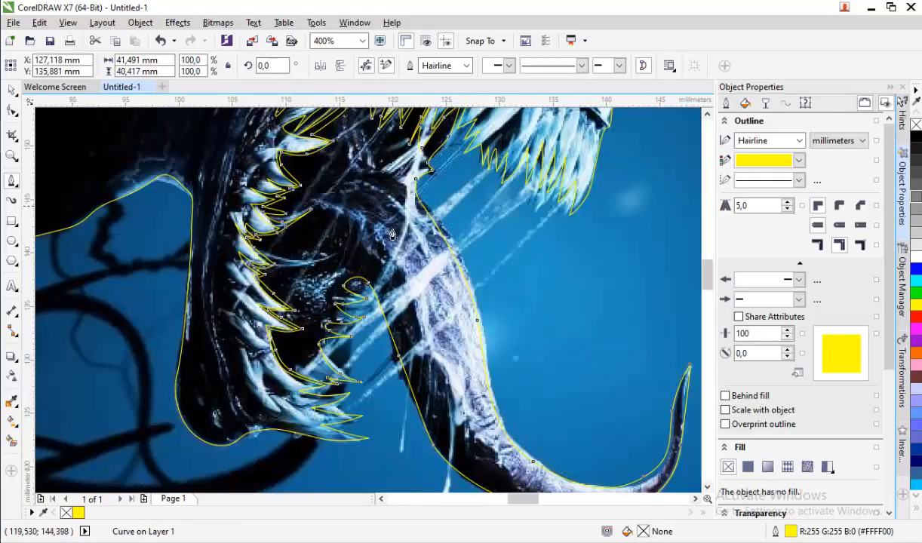
scroll(393, 235, down, 1)
scroll(388, 234, down, 1)
scroll(414, 234, up, 2)
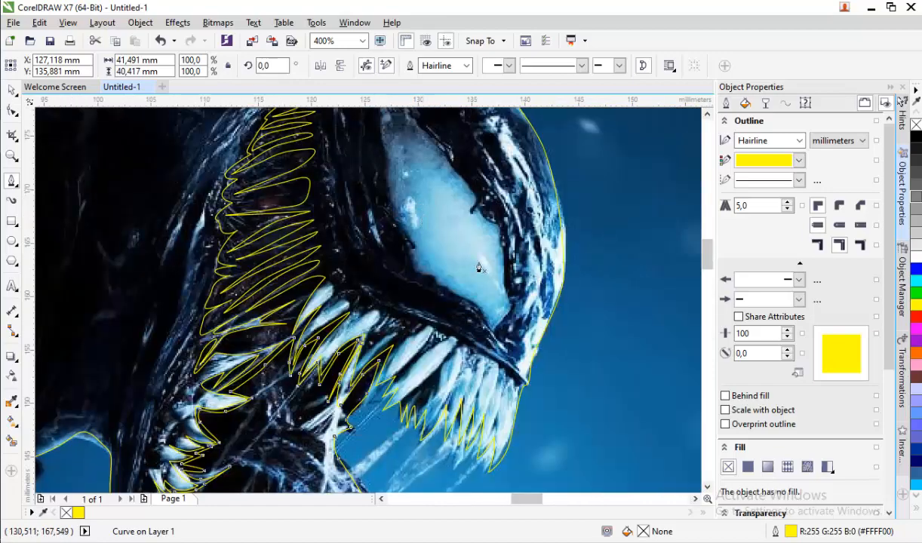
click(494, 330)
scroll(510, 306, up, 1)
drag(511, 307, 506, 292)
drag(498, 257, 495, 243)
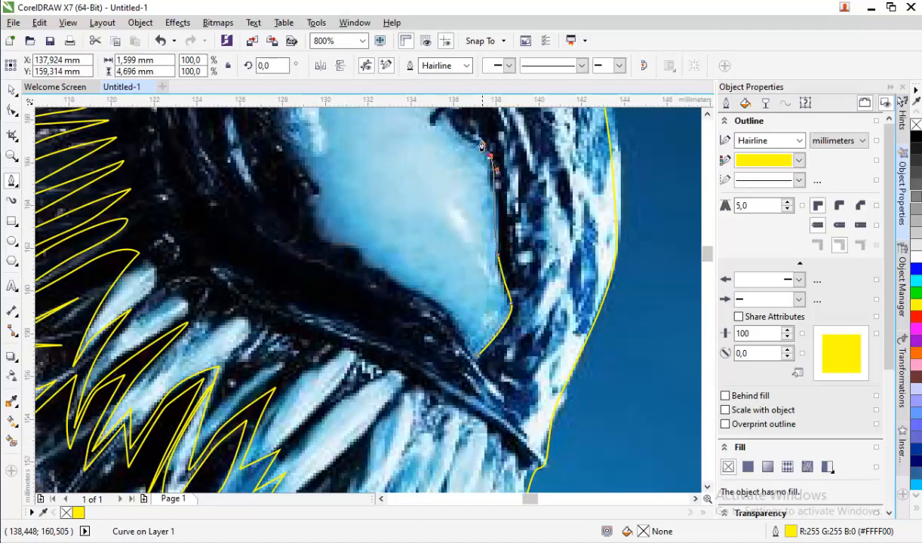
drag(491, 158, 482, 144)
Trace the eye's front edge through the small notch and onward to the eye's upper tip
scroll(479, 166, down, 1)
scroll(480, 147, up, 1)
scroll(474, 157, up, 2)
mouse_move(351, 230)
mouse_down()
mouse_move(296, 155)
mouse_move(301, 143)
mouse_up()
click(299, 247)
scroll(314, 327, down, 3)
scroll(308, 244, up, 1)
drag(307, 326, 289, 309)
drag(268, 272, 258, 255)
drag(187, 185, 176, 171)
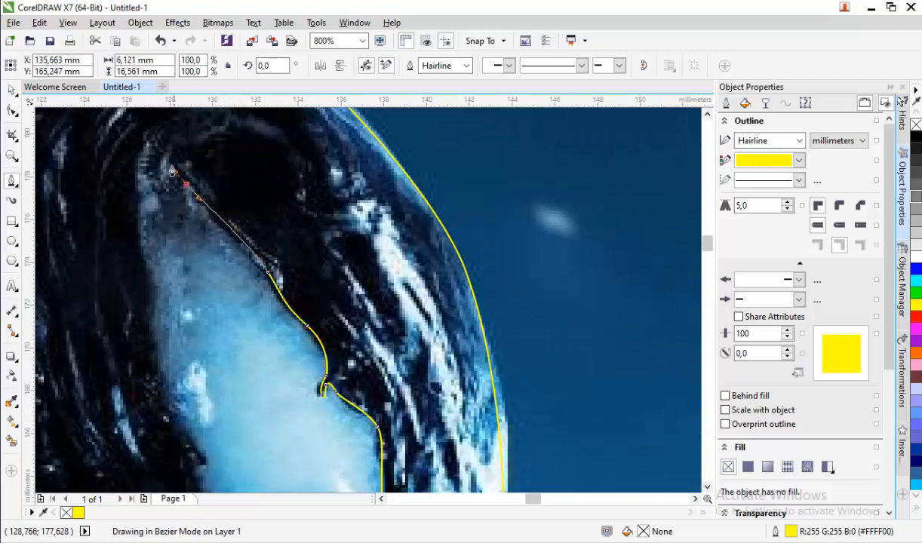
click(164, 136)
Trace the eye's rear and lower edges back to the lower corner and close the outline, about 12 by 23 mm
scroll(219, 251, down, 2)
drag(183, 216, 180, 233)
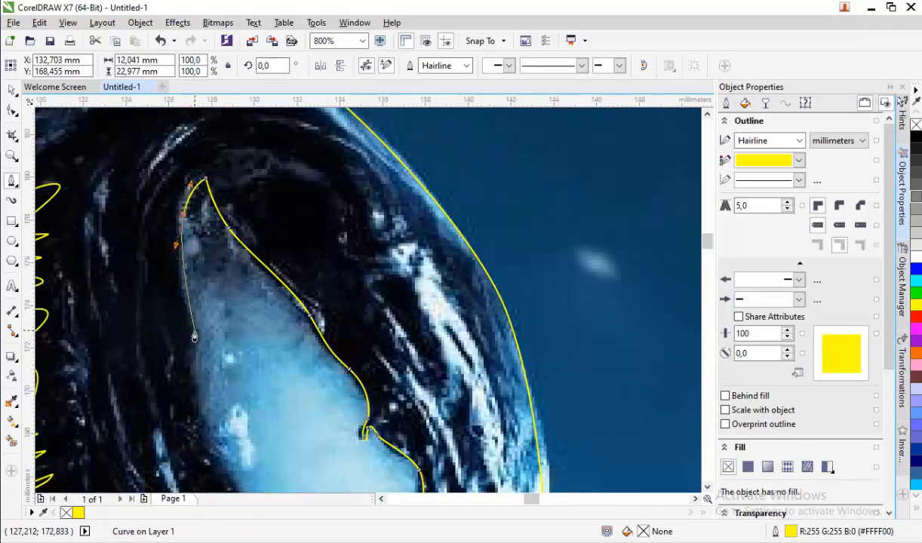
drag(194, 341, 197, 356)
scroll(199, 332, down, 2)
scroll(213, 302, up, 2)
drag(215, 301, 220, 312)
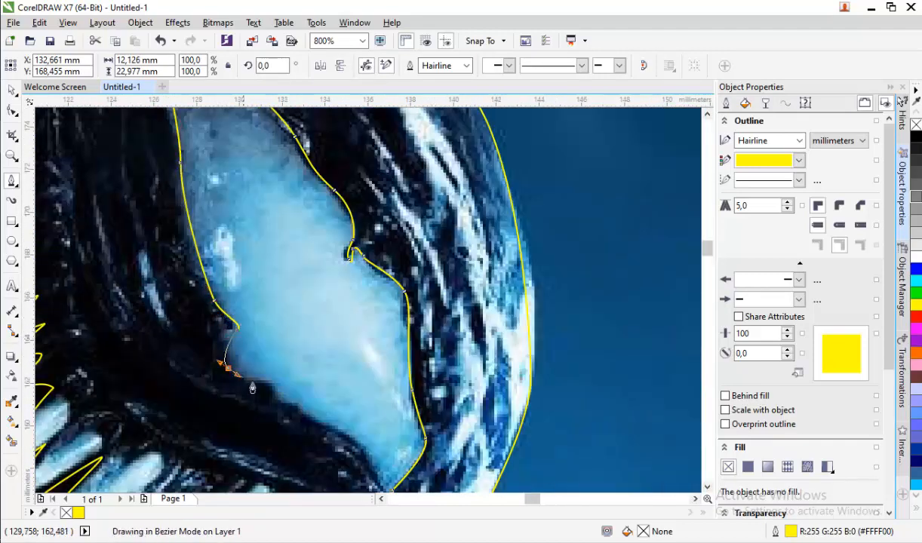
click(359, 448)
scroll(355, 423, down, 4)
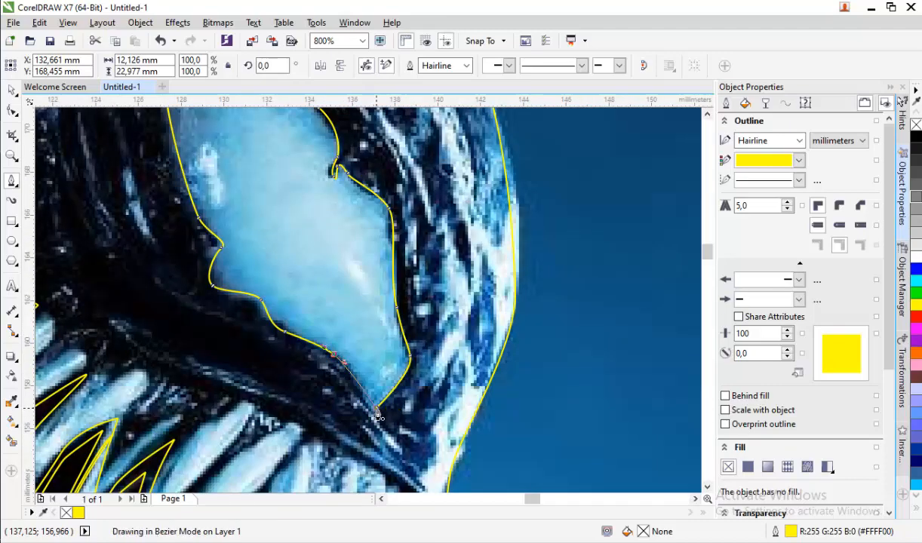
scroll(274, 305, up, 2)
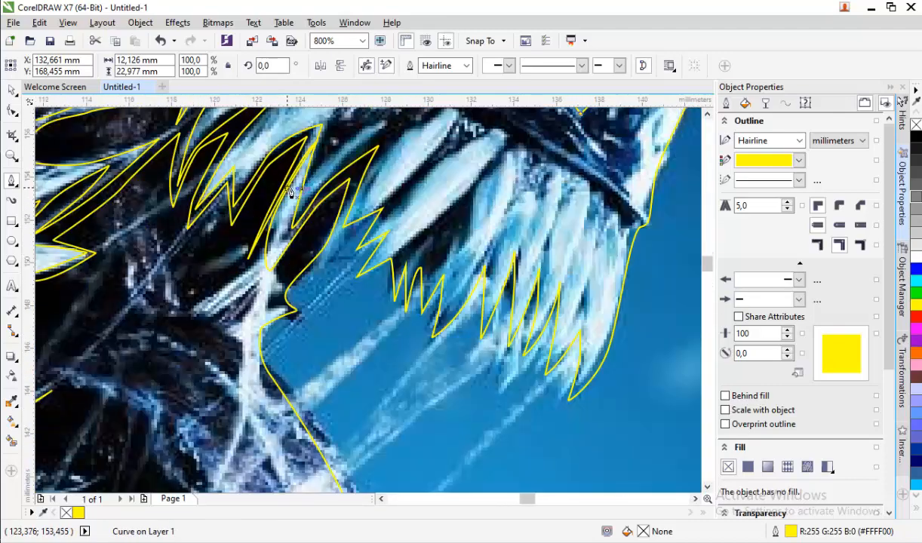
Fill the eye shape with white and Venom's silhouette with black
scroll(90, 119, down, 3)
click(11, 92)
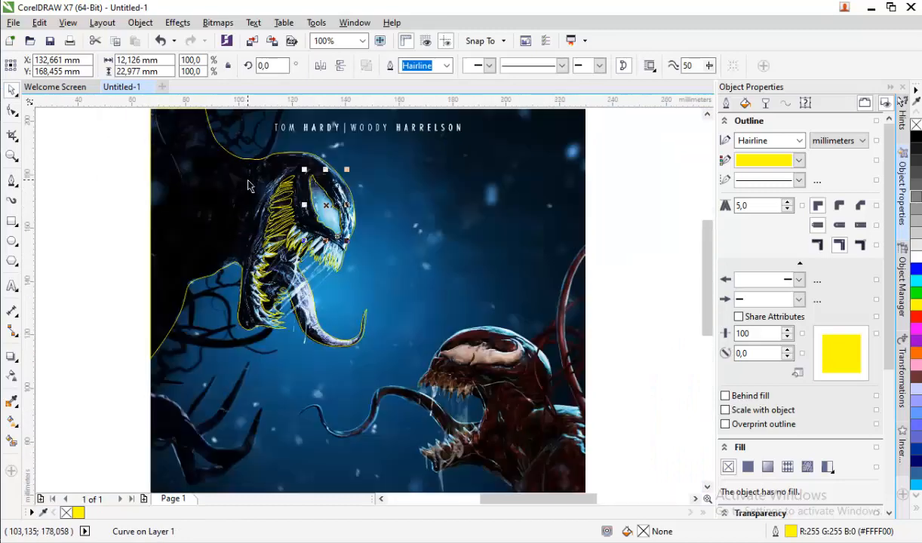
key(Tab)
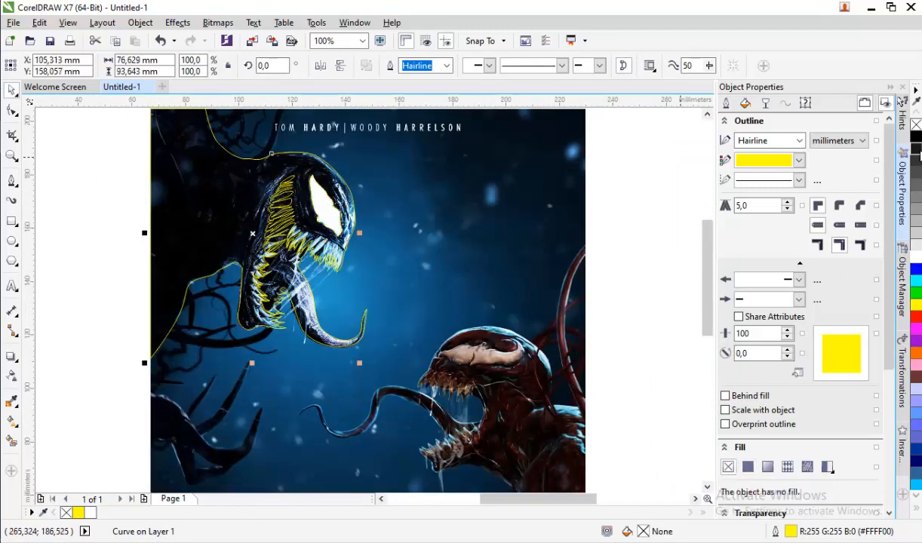
click(915, 138)
Try dark grey (#1A1A1A) and black fills on the inner-mouth and tongue shape, and remove its fill
key(Tab)
click(916, 151)
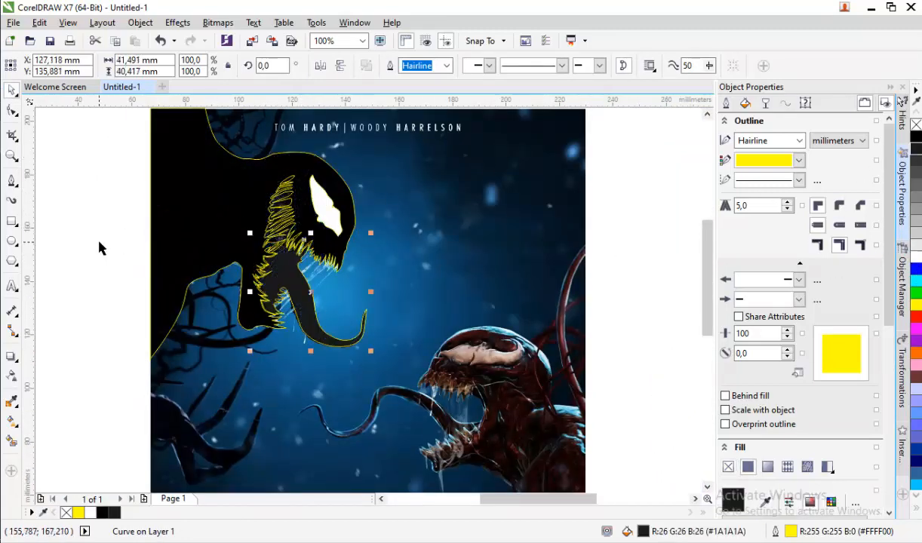
click(915, 137)
scroll(310, 271, up, 4)
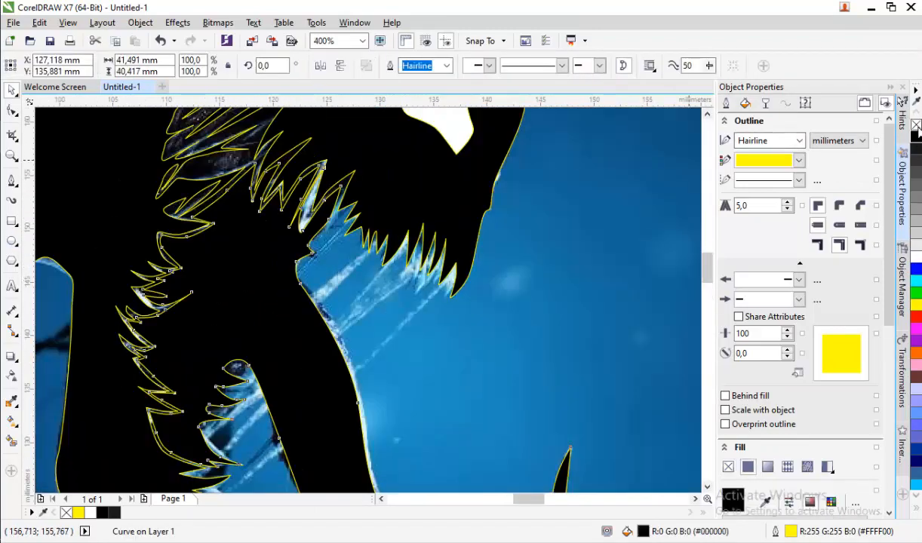
click(915, 124)
Trace a closed path around the thick saliva strand crossing the tongue from the lower teeth, about 20 by 17 mm
scroll(236, 276, up, 2)
click(11, 181)
scroll(224, 368, down, 3)
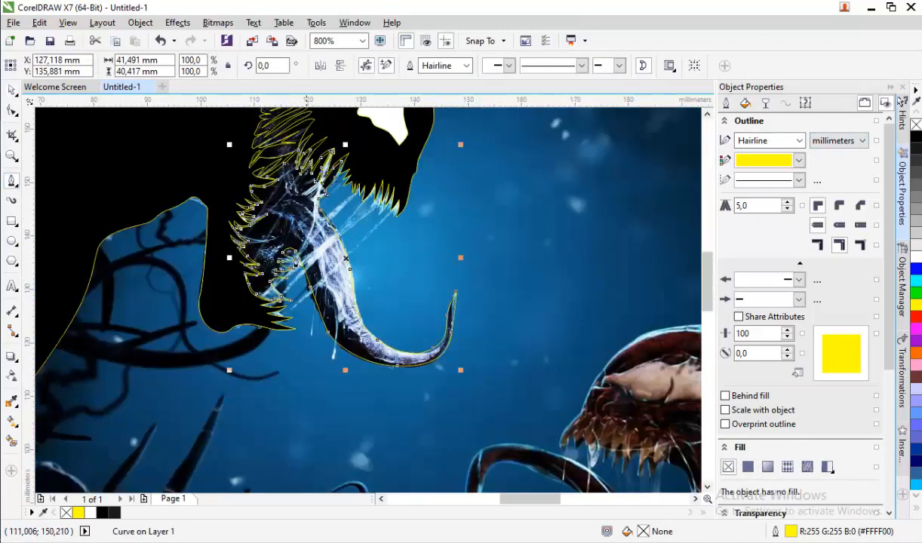
scroll(224, 368, up, 3)
click(203, 373)
scroll(416, 206, down, 3)
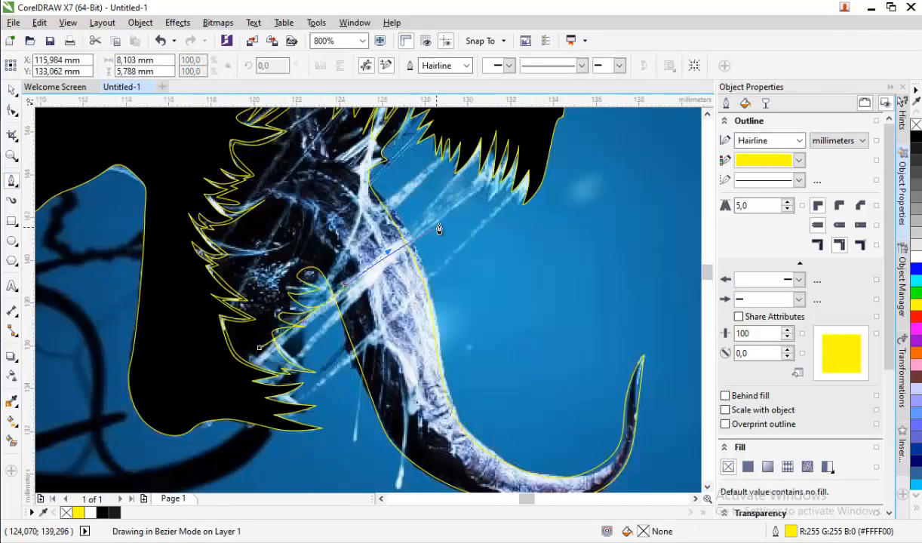
scroll(494, 173, up, 3)
click(500, 154)
scroll(357, 292, down, 1)
scroll(255, 395, up, 1)
mouse_move(276, 367)
mouse_down()
mouse_move(267, 376)
mouse_move(268, 367)
mouse_up()
click(187, 360)
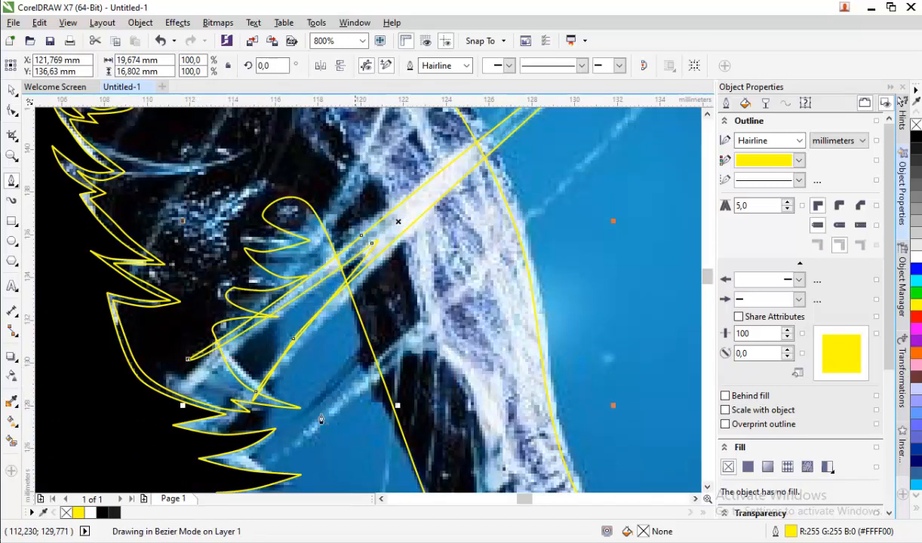
Trace a closed path around the thin saliva strand from the lower teeth toward the front upper teeth, about 19 by 18 mm
click(283, 441)
drag(532, 224, 546, 201)
scroll(521, 220, down, 1)
click(600, 144)
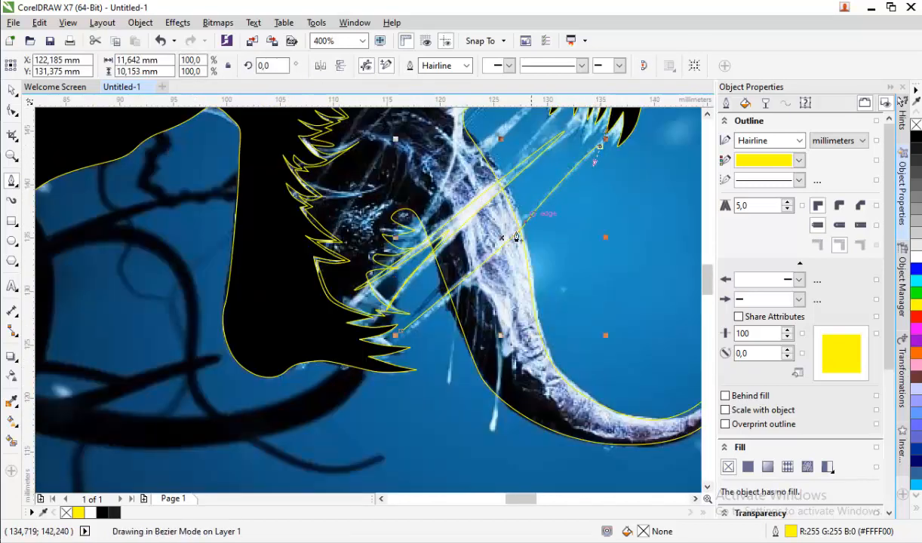
scroll(436, 324, up, 2)
drag(385, 319, 428, 267)
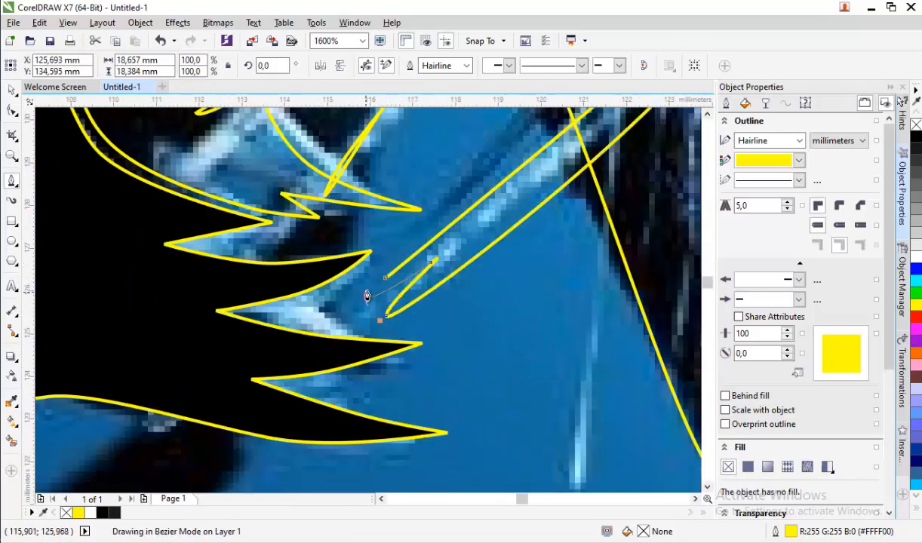
scroll(182, 324, down, 2)
scroll(245, 308, down, 1)
scroll(325, 168, up, 2)
scroll(230, 331, down, 2)
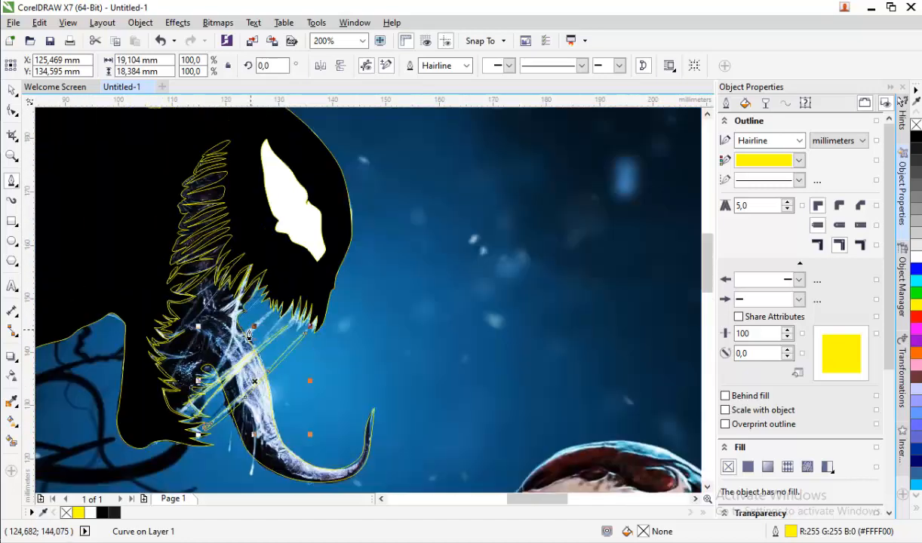
Start a path up the steep saliva strand to the long upper tooth, return down its other side, and begin the diagonal branch
scroll(228, 330, up, 1)
click(209, 379)
drag(235, 309, 238, 286)
scroll(249, 257, up, 1)
drag(266, 222, 293, 212)
drag(219, 442, 299, 399)
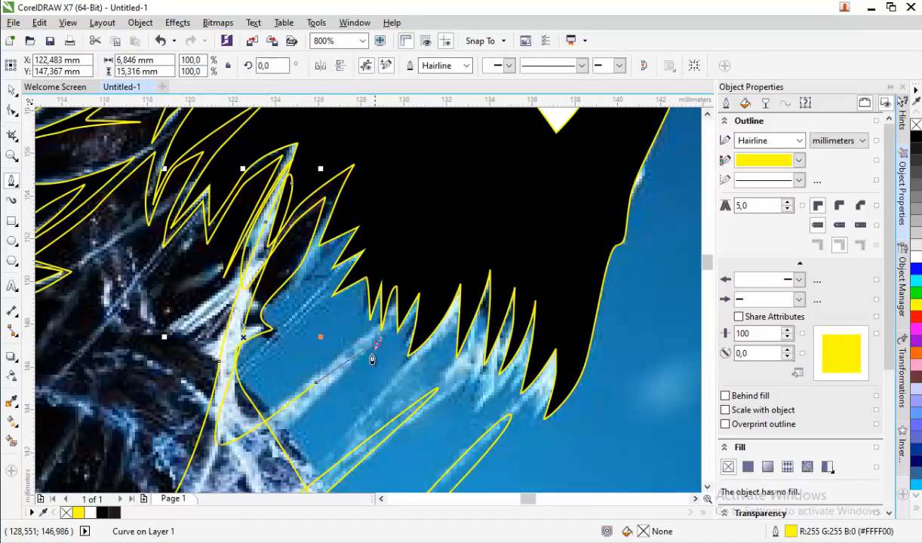
Trace around the diagonal saliva branch below the front upper teeth and close the forked strand's path at its lower end
drag(372, 355, 358, 365)
scroll(354, 366, down, 1)
scroll(312, 395, up, 2)
drag(274, 400, 252, 417)
drag(229, 427, 239, 404)
drag(253, 354, 243, 368)
drag(162, 469, 151, 447)
click(174, 440)
Trace a narrow closed path around the small saliva drip hanging behind the tongue, about 1.3 by 11 mm
scroll(174, 441, down, 3)
scroll(311, 272, up, 1)
click(356, 302)
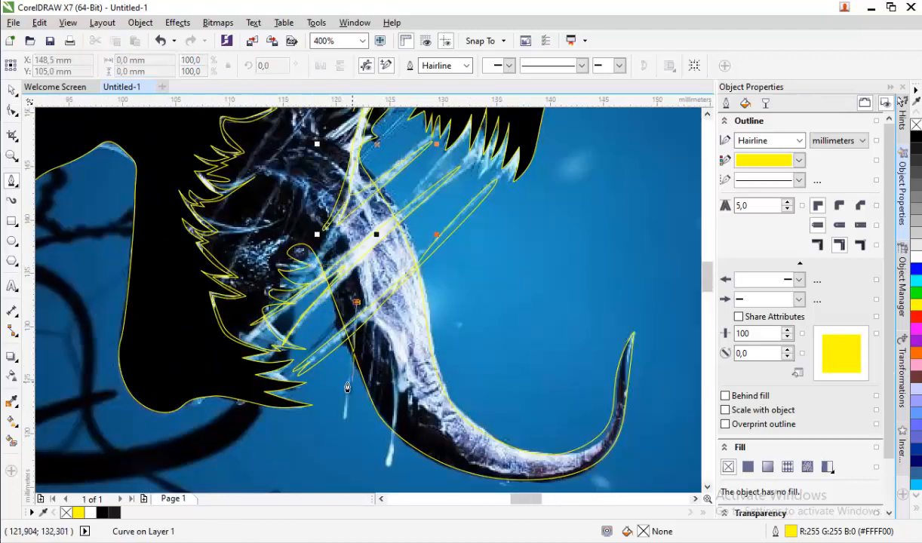
scroll(347, 388, up, 1)
drag(341, 456, 366, 371)
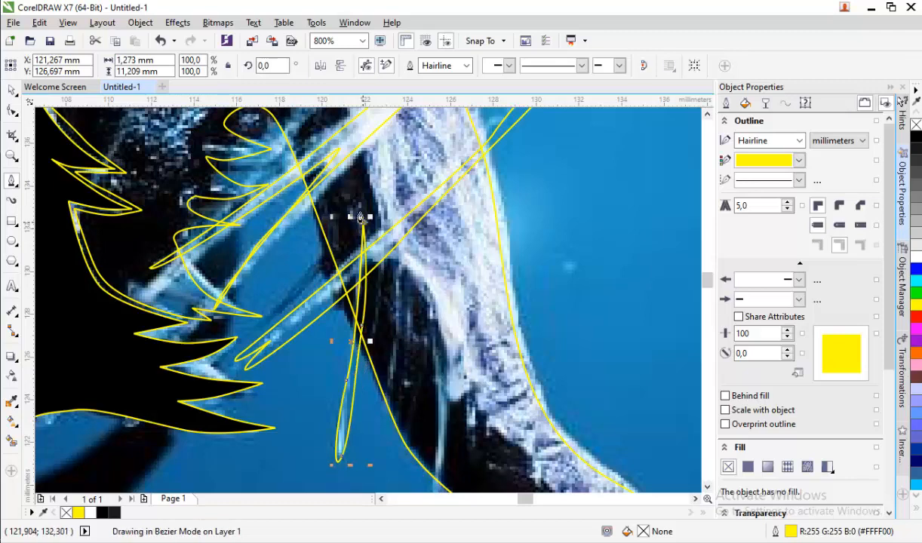
scroll(359, 188, down, 1)
Trace a closed path around the longer saliva drip hanging beneath the tongue, about 1.6 by 12 mm
scroll(386, 269, up, 1)
click(391, 214)
drag(409, 319, 411, 374)
drag(393, 470, 411, 463)
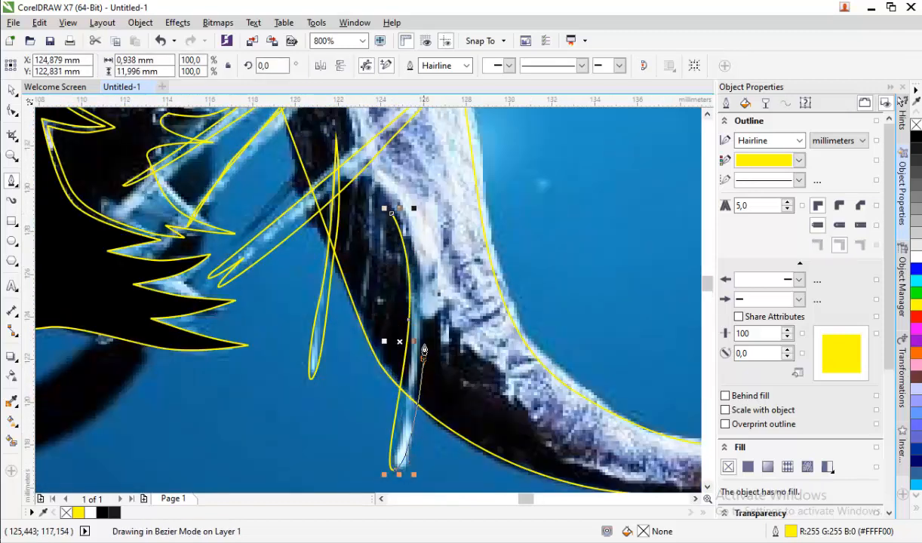
drag(424, 359, 424, 320)
click(391, 213)
Select the inner-mouth and tongue shape and fill it with black
scroll(392, 219, down, 2)
scroll(402, 253, up, 2)
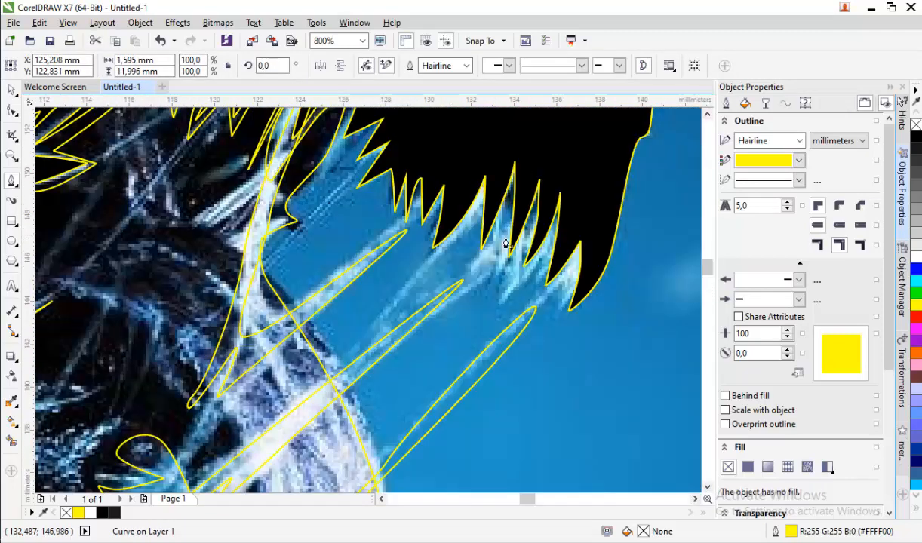
scroll(463, 298, down, 2)
click(12, 89)
click(437, 367)
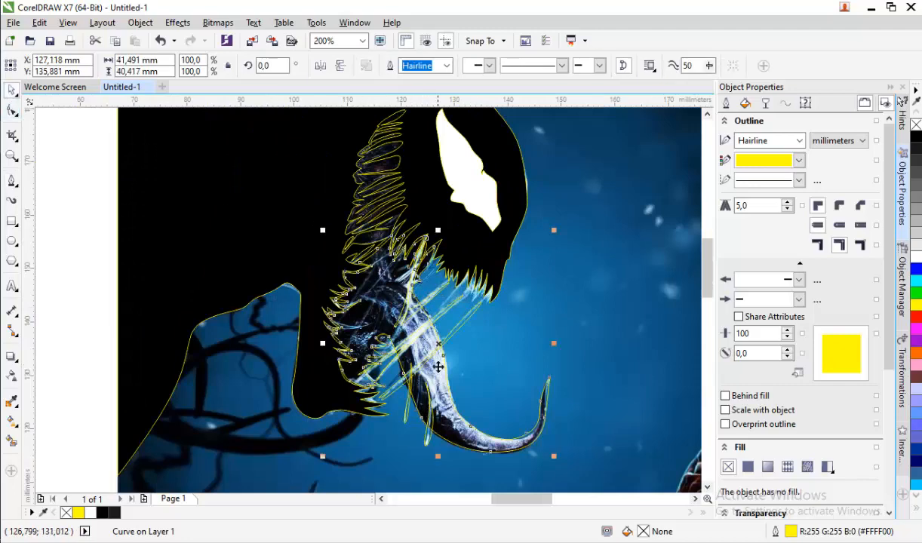
click(918, 134)
scroll(341, 198, down, 1)
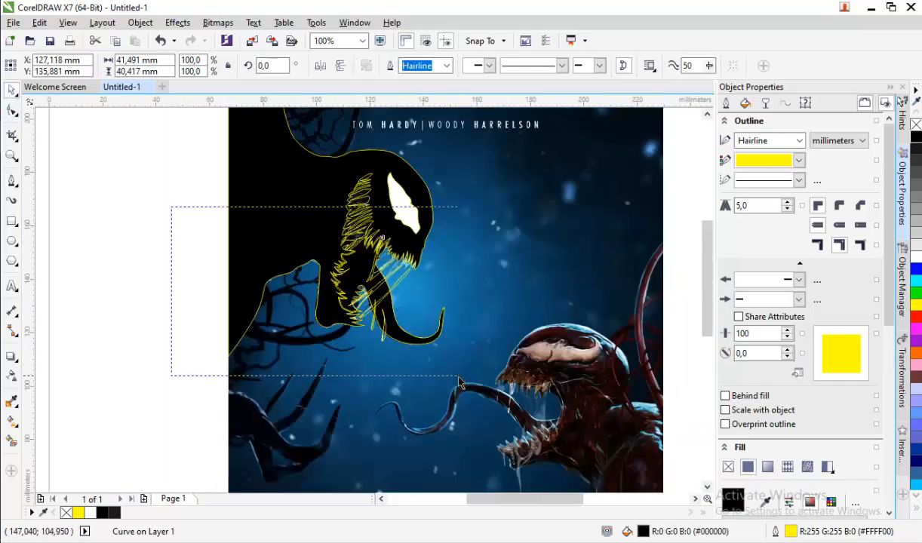
Select the five saliva strand shapes around the open mouth and fill them with black
drag(457, 377, 439, 371)
click(916, 137)
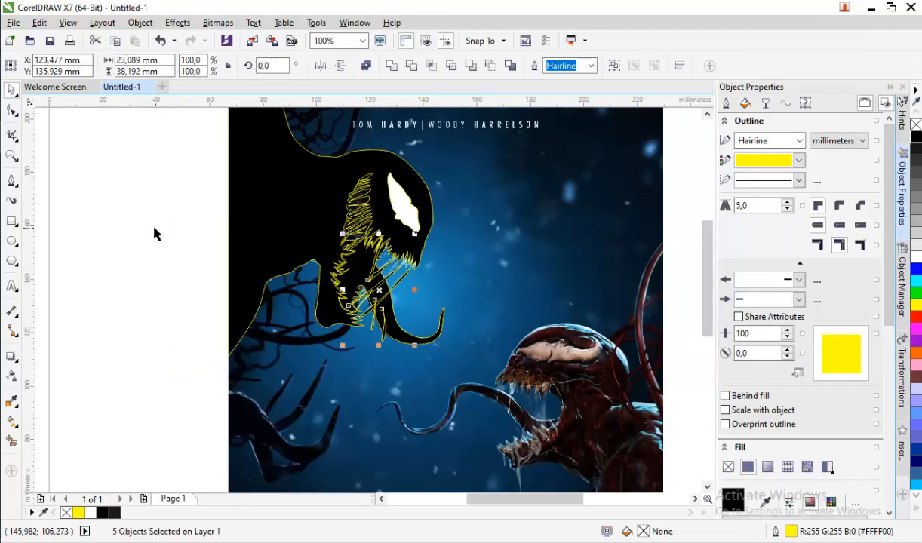
click(155, 230)
scroll(224, 252, down, 1)
scroll(258, 213, up, 1)
Remove the fill from Venom's main silhouette so the poster beneath it can be traced
click(245, 201)
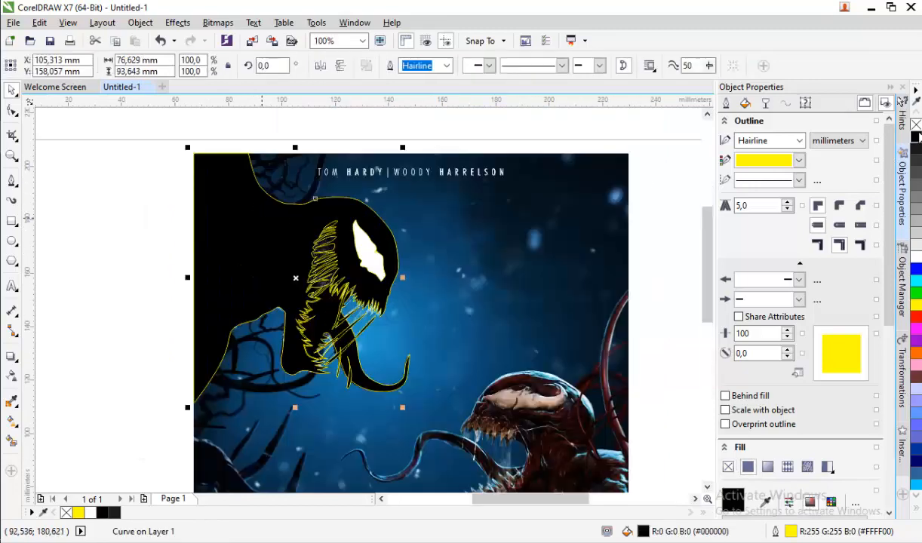
click(916, 125)
scroll(194, 191, up, 1)
Trace a closed Bezier path around the thick tentacle rising from Venom's back to the poster's upper edge, about 19 by 21 mm
click(11, 181)
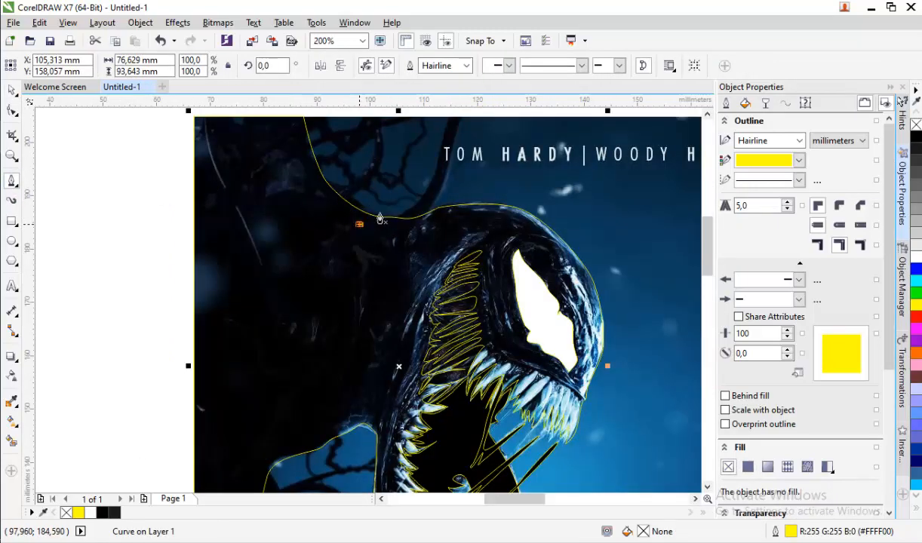
drag(436, 173, 444, 145)
scroll(445, 132, up, 1)
scroll(426, 170, down, 1)
scroll(424, 170, up, 1)
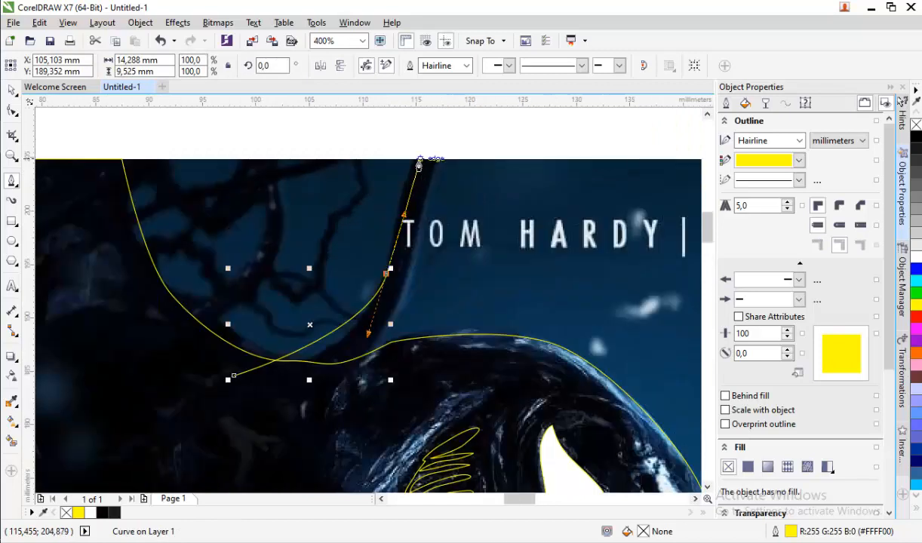
click(414, 159)
click(438, 159)
drag(403, 288, 376, 326)
click(308, 383)
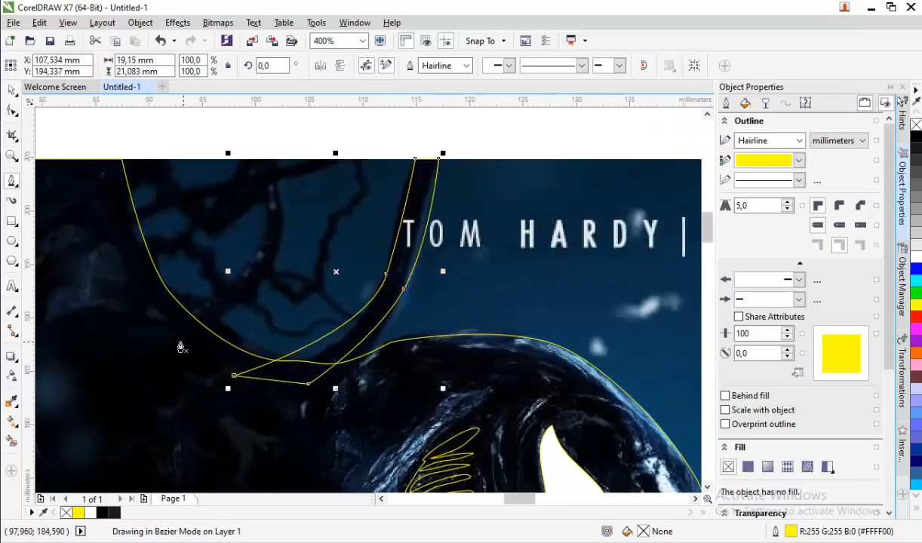
Trace a closed path around the curved tentacle in the middle of the gap above Venom's back, about 11 by 19 mm
click(167, 334)
click(231, 288)
click(271, 214)
click(260, 158)
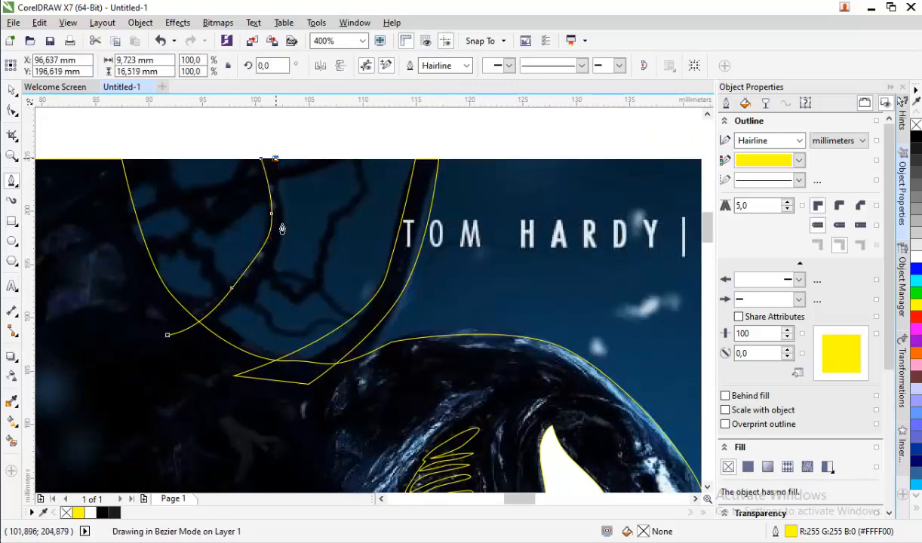
drag(287, 246, 275, 273)
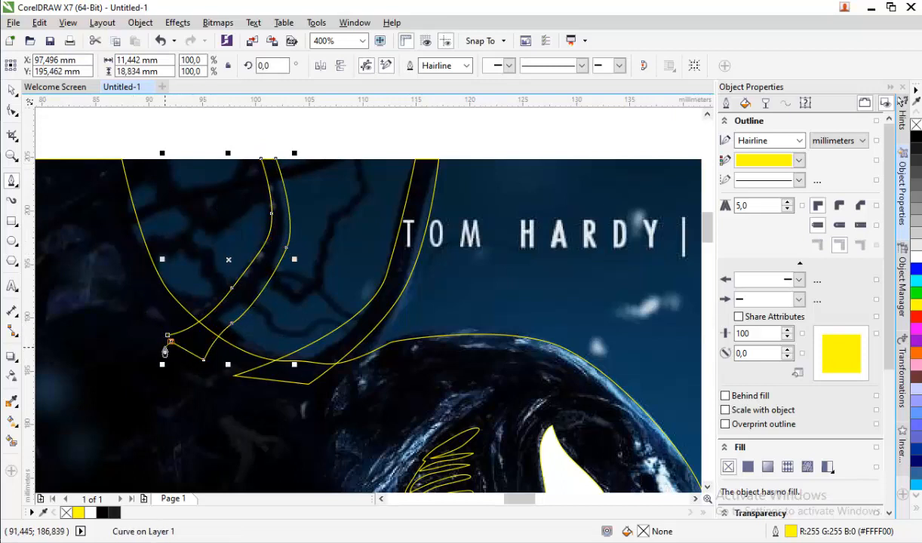
Trace a closed path around the wavy branch crossing the lower part of the gap above Venom's back, about 21 by 10 mm
click(130, 245)
drag(166, 238, 207, 247)
drag(216, 265, 219, 276)
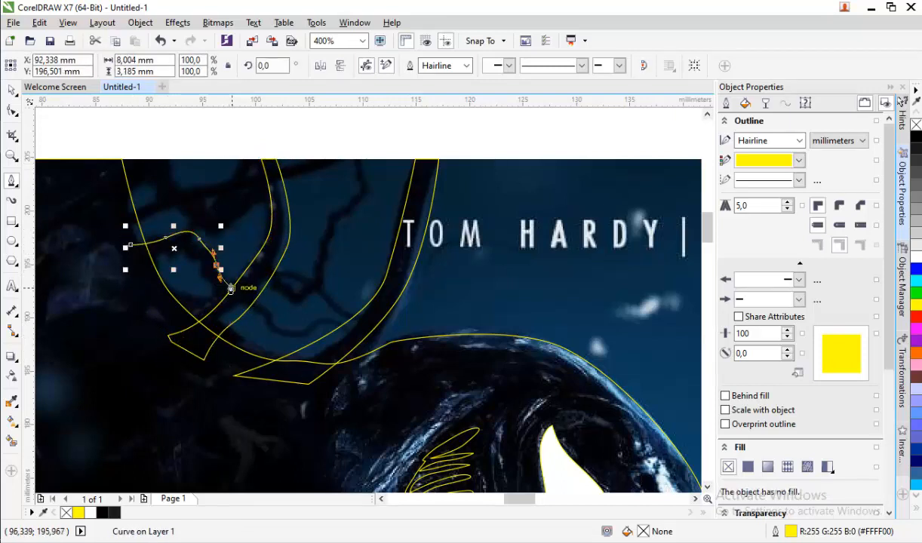
click(231, 288)
drag(260, 304, 338, 323)
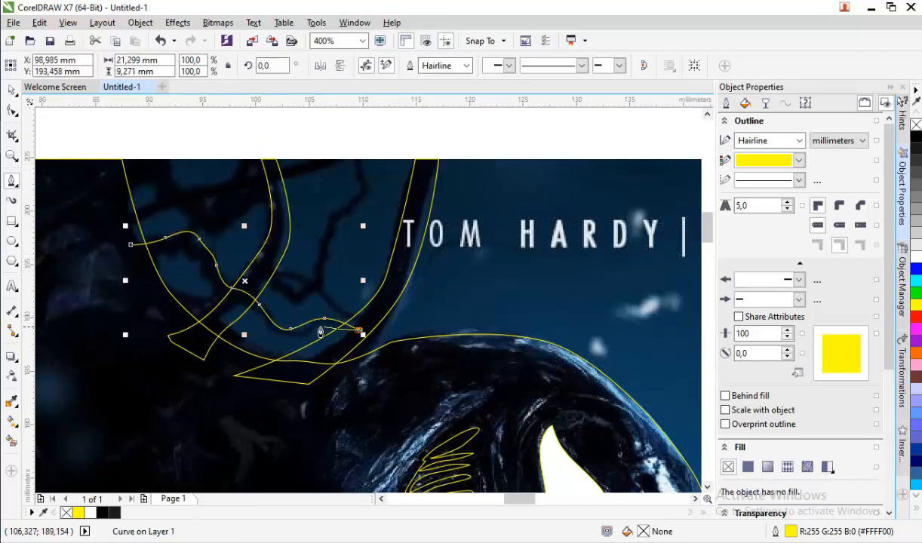
drag(262, 324, 237, 301)
drag(165, 258, 138, 262)
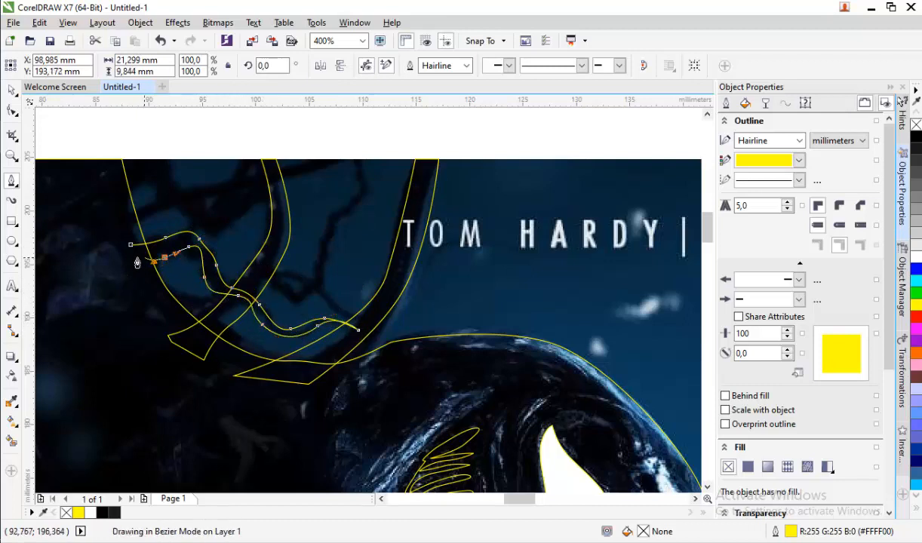
Trace a closed path around the thin forked branch between the two upper tentacles, about 10 by 16 mm
click(261, 264)
drag(289, 292, 319, 248)
drag(333, 211, 334, 238)
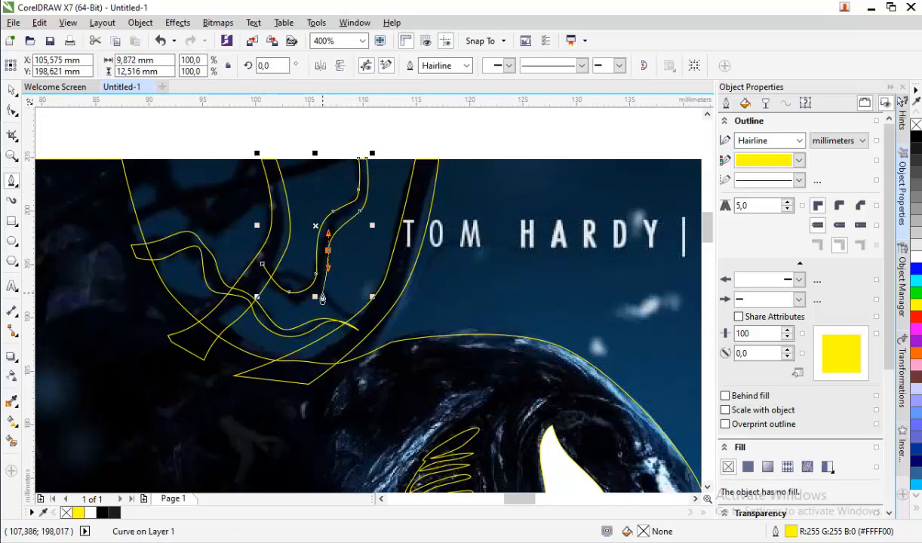
scroll(360, 325, up, 2)
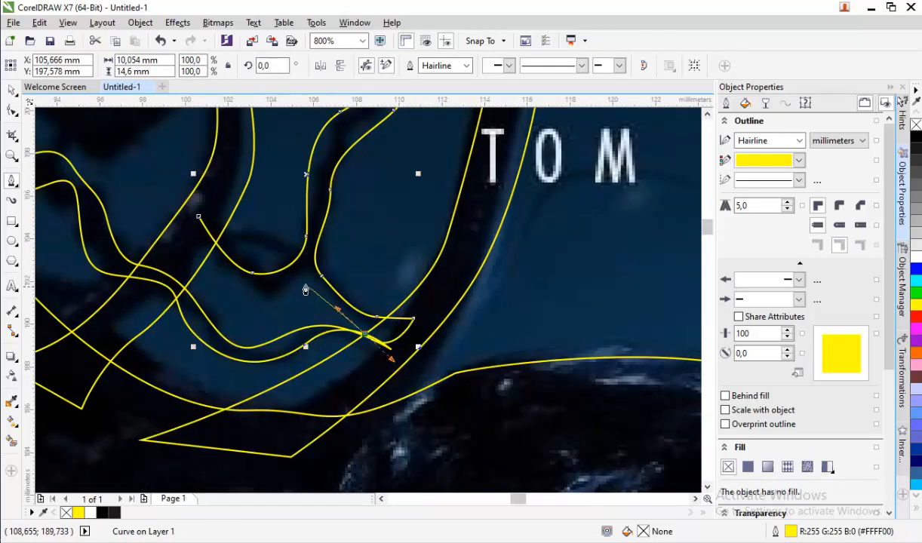
drag(300, 276, 282, 283)
drag(238, 285, 215, 270)
scroll(200, 219, down, 4)
scroll(116, 159, up, 4)
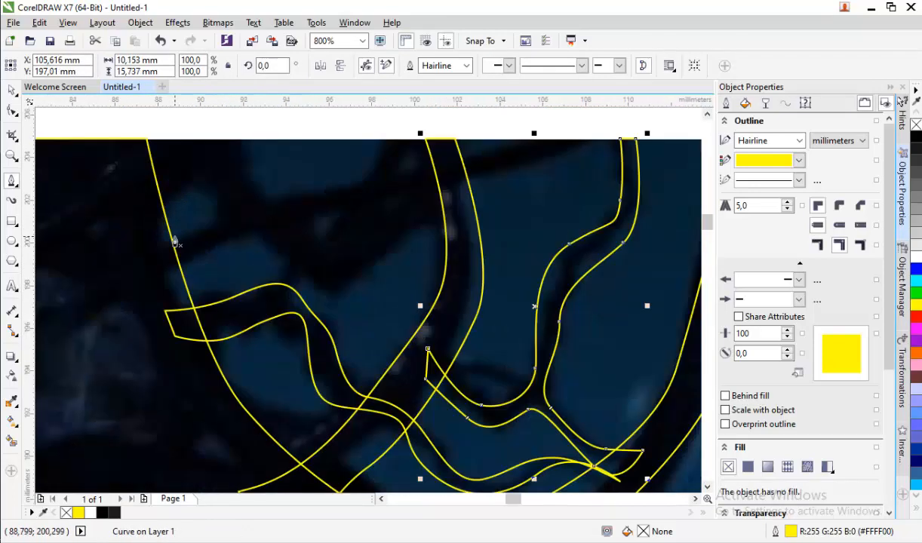
Trace a closed path around the slanted branch rising from the silhouette to the poster's upper edge, about 22 by 7 mm
click(135, 292)
drag(279, 215, 337, 204)
scroll(408, 218, down, 2)
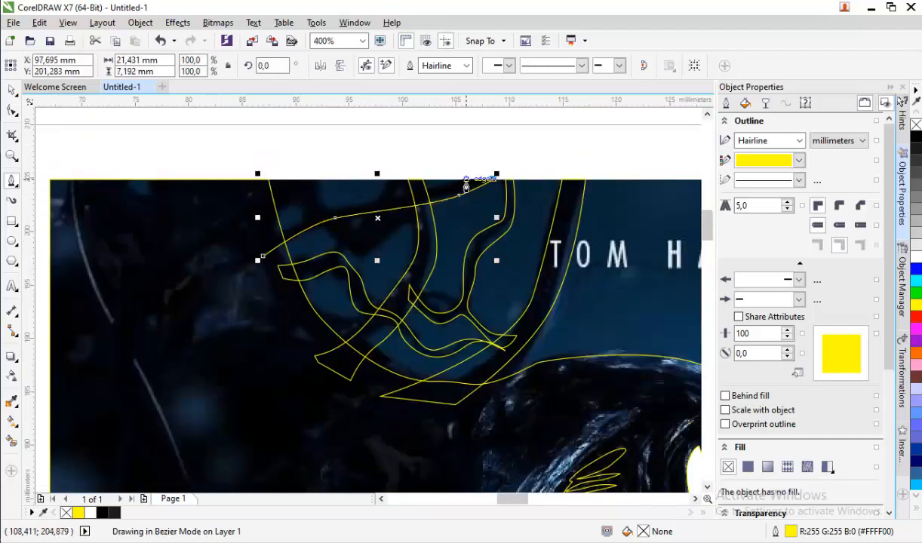
click(260, 233)
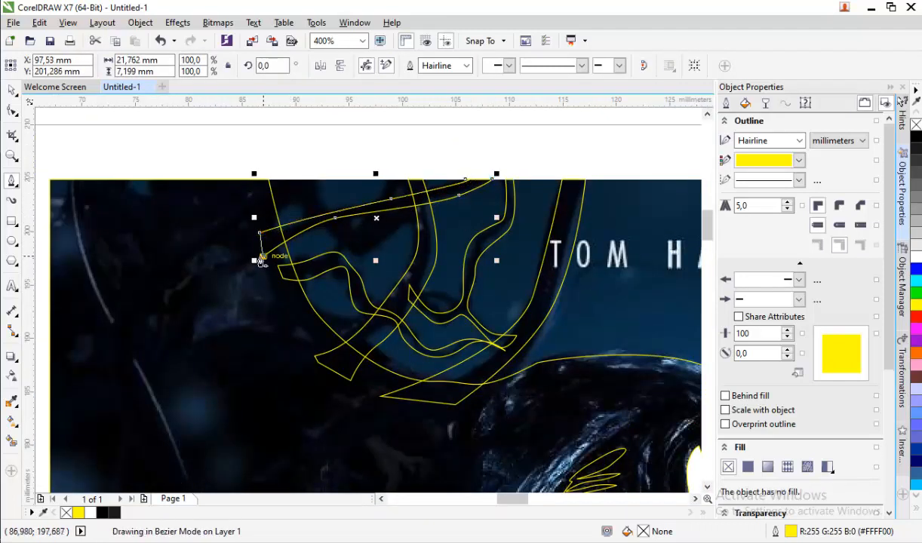
click(263, 256)
Trace a closed path around the short wavy branch just below the poster's upper edge, about 17 by 6 mm
click(244, 216)
drag(303, 209, 378, 242)
drag(400, 207, 425, 215)
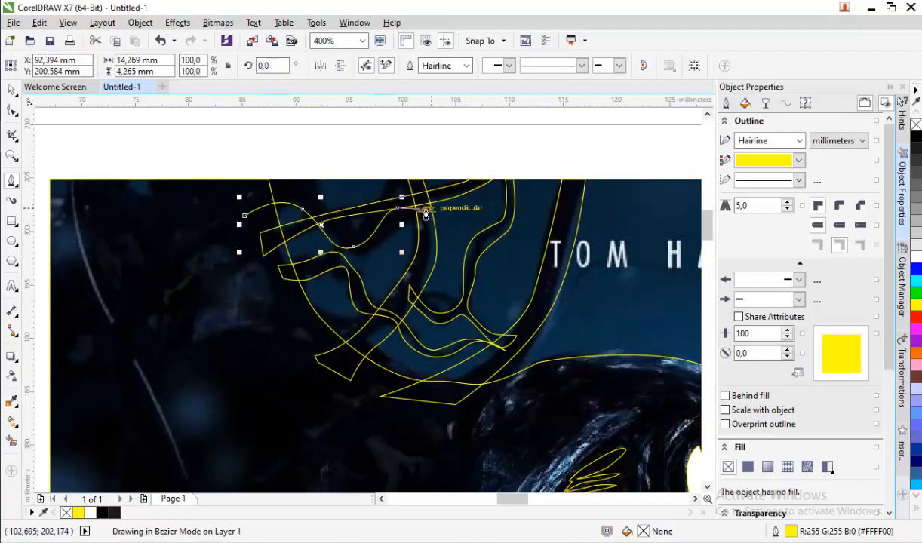
drag(374, 203, 354, 224)
drag(339, 231, 325, 220)
drag(306, 190, 279, 185)
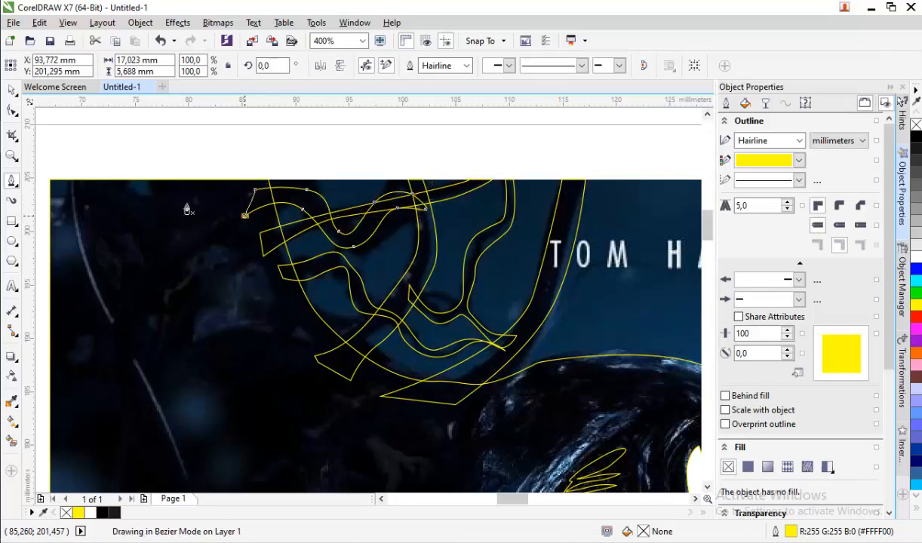
scroll(262, 234, down, 1)
Weld the traced upper branches together and weld the result to Venom's main silhouette
key(space)
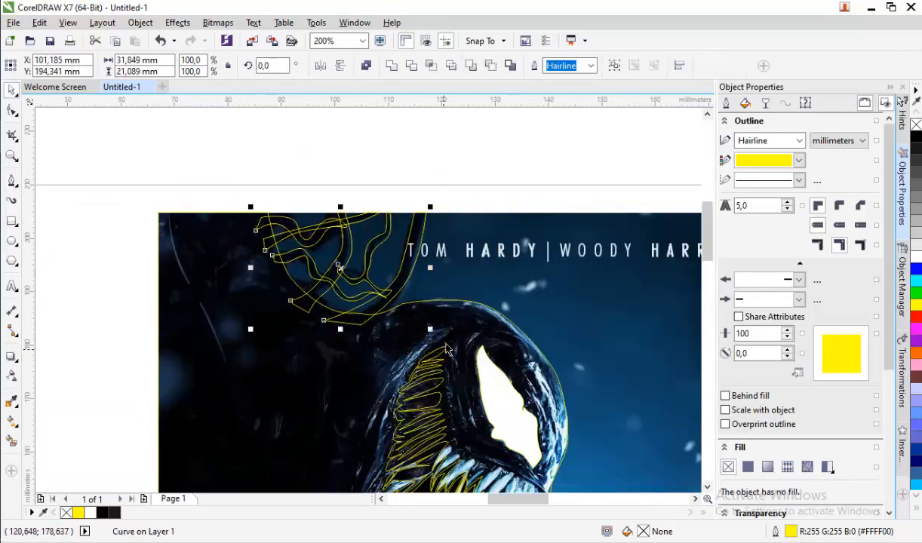
click(391, 66)
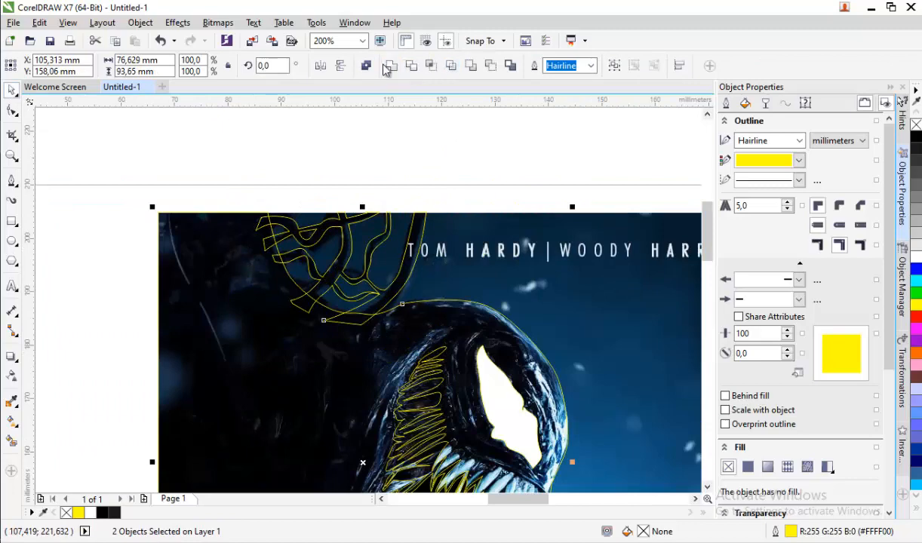
click(391, 66)
click(291, 160)
Trace a closed path around the long curved tentacle below Venom's lower jaw, about 39 by 11 mm
scroll(289, 161, down, 2)
scroll(312, 255, up, 2)
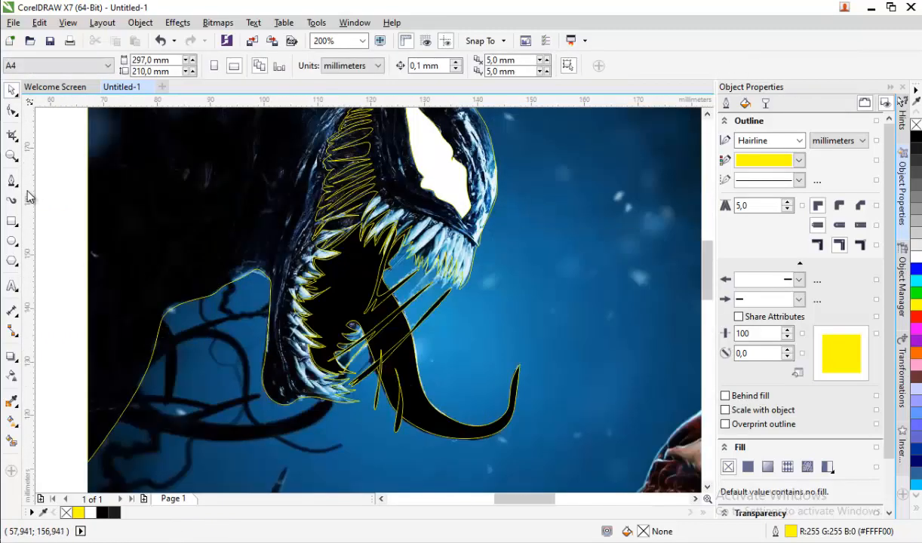
click(12, 181)
scroll(305, 240, down, 1)
scroll(237, 305, up, 2)
scroll(249, 302, down, 2)
scroll(253, 294, up, 1)
click(224, 267)
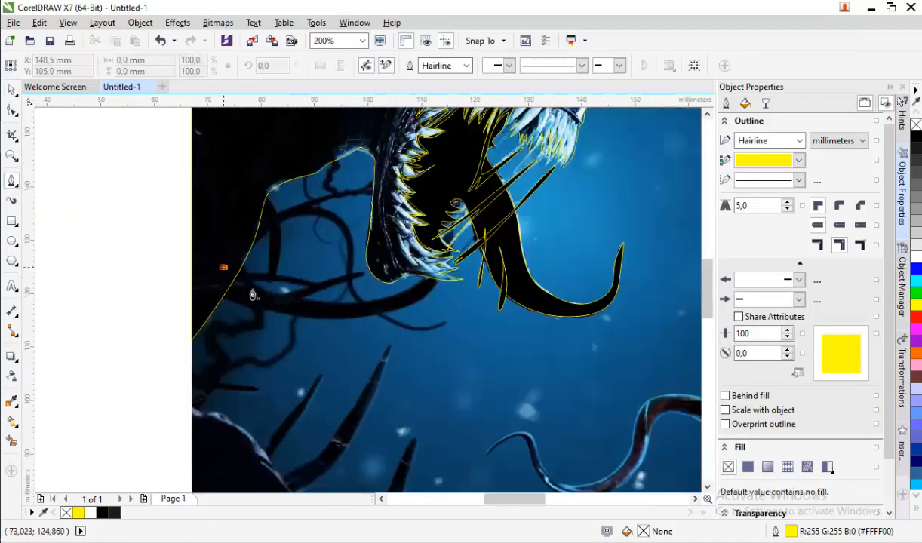
drag(335, 313, 392, 311)
click(418, 292)
scroll(339, 327, up, 1)
drag(324, 324, 264, 332)
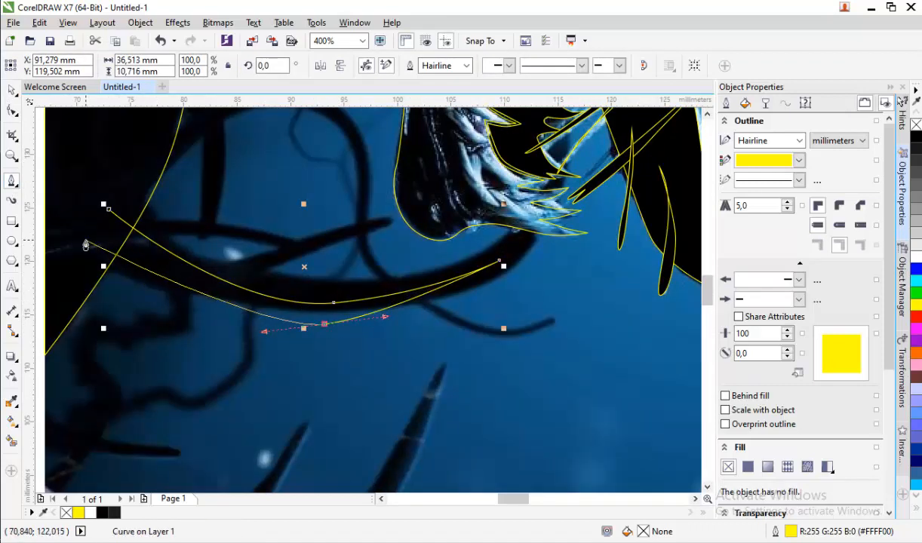
click(85, 240)
click(110, 210)
Trace the arched branch that starts inside the silhouette and sweeps down across the long lower tentacle
click(82, 198)
drag(295, 250, 345, 292)
click(357, 347)
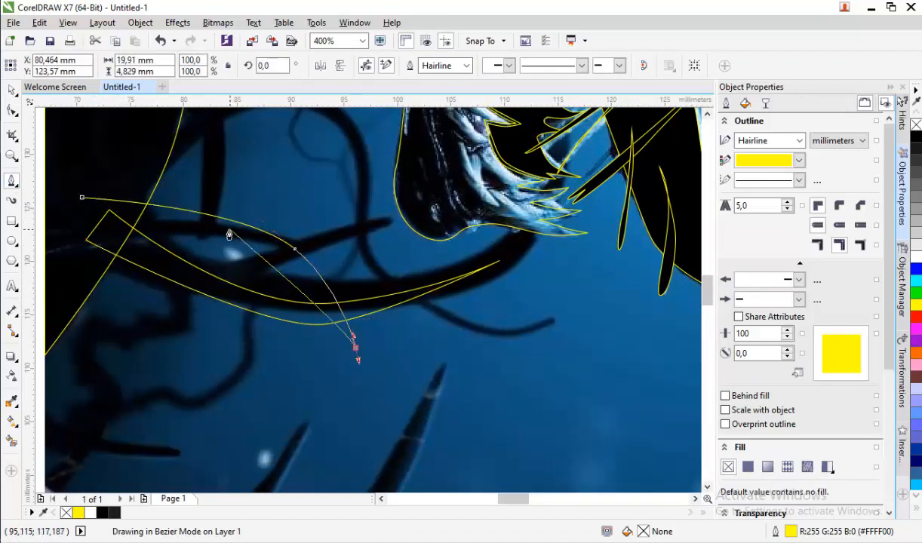
drag(216, 231, 145, 222)
Trace a closed path around the branch with an upturned pointed tip beside the lower jaw, about 31 by 9 mm
click(66, 264)
drag(218, 274, 276, 251)
drag(391, 218, 381, 232)
drag(288, 261, 251, 280)
drag(152, 310, 86, 311)
click(63, 294)
click(67, 264)
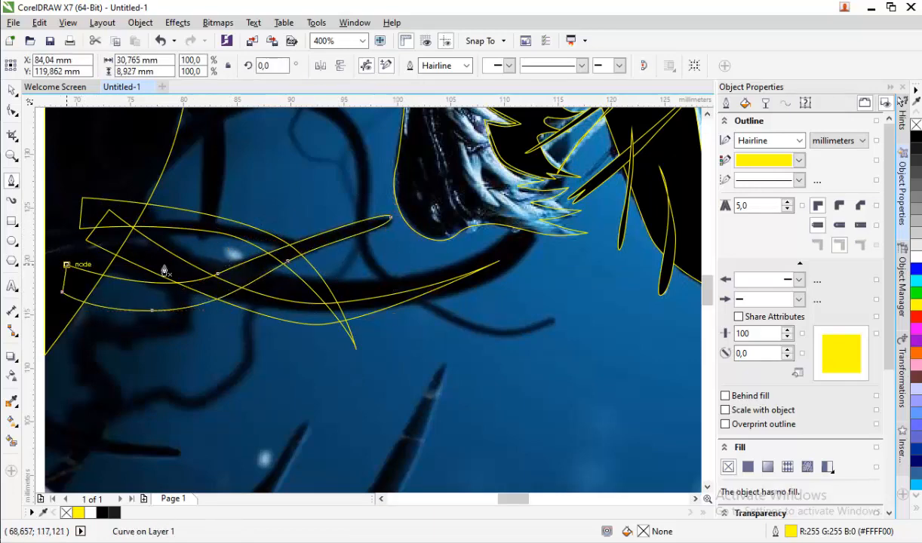
Trace around the hooked branch that arches beside the lower jaw and ends in a thin tip beneath the long tentacle
scroll(249, 288, down, 1)
click(187, 207)
drag(301, 200, 316, 220)
drag(320, 291, 338, 306)
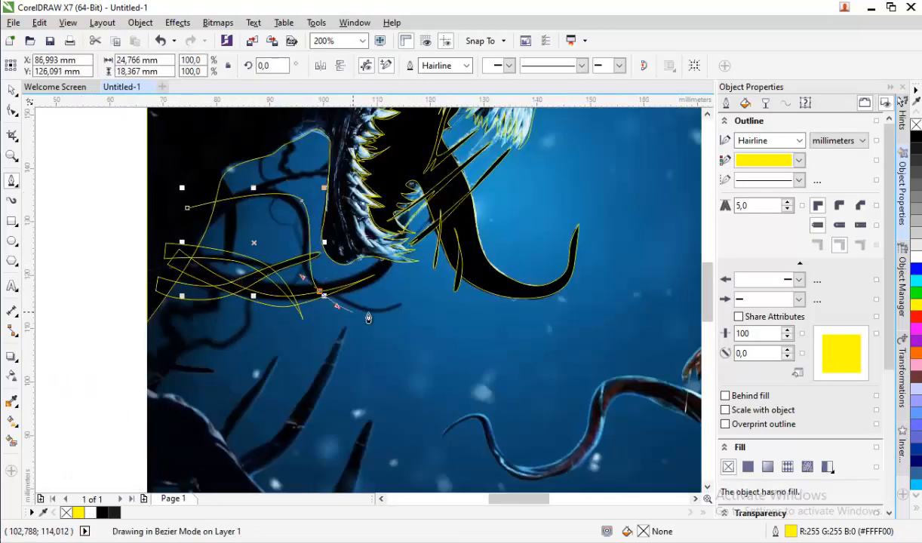
drag(397, 306, 381, 314)
drag(287, 204, 238, 238)
Trace around the narrow vertical branch hanging from the silhouette behind the lower jaw, about 21 mm tall
click(212, 160)
drag(229, 271, 227, 263)
drag(223, 199, 220, 182)
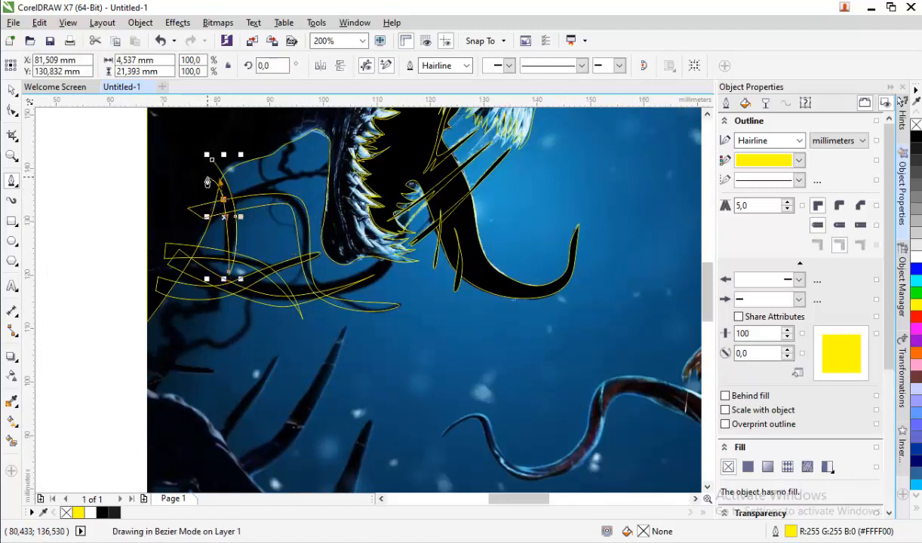
Trace a closed path around the thin branch running from the silhouette toward the back of the jaw, about 26 by 7 mm
click(188, 196)
drag(284, 173, 327, 173)
scroll(323, 166, up, 2)
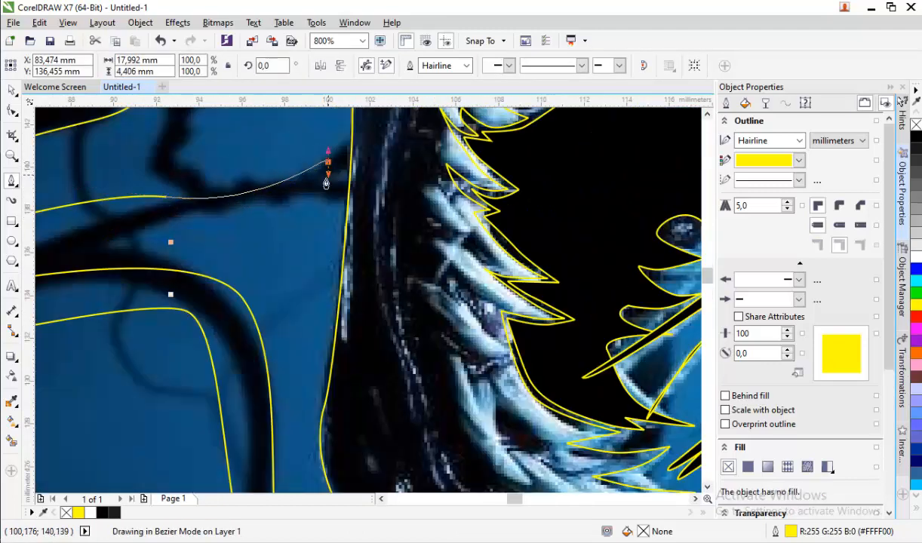
drag(245, 203, 121, 229)
scroll(238, 204, down, 1)
scroll(152, 224, down, 1)
scroll(102, 239, up, 1)
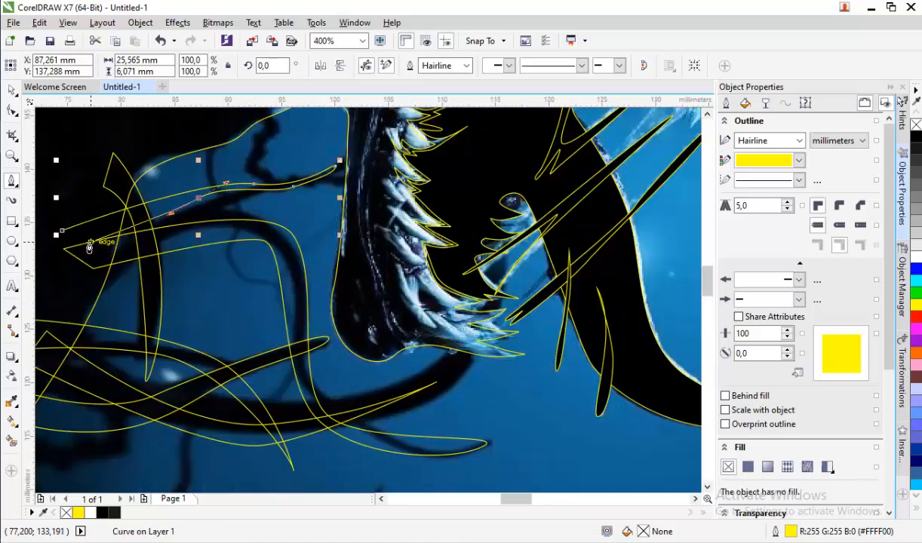
click(81, 238)
click(63, 231)
Trace a closed path around the small crooked branch hanging from the silhouette's edge behind the jaw, about 5 by 9 mm
scroll(237, 252, down, 1)
scroll(264, 166, up, 1)
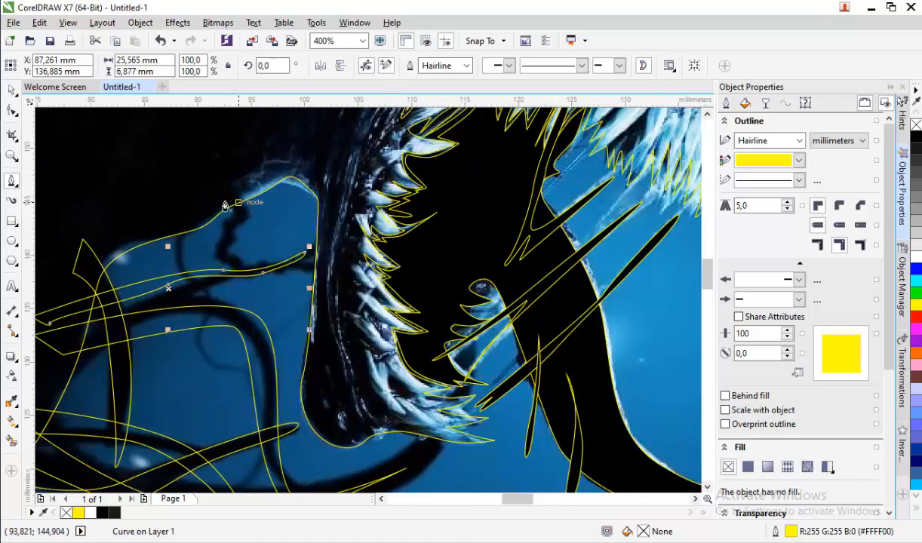
click(223, 193)
drag(244, 220, 242, 234)
drag(231, 257, 274, 276)
drag(267, 289, 272, 304)
scroll(252, 265, up, 1)
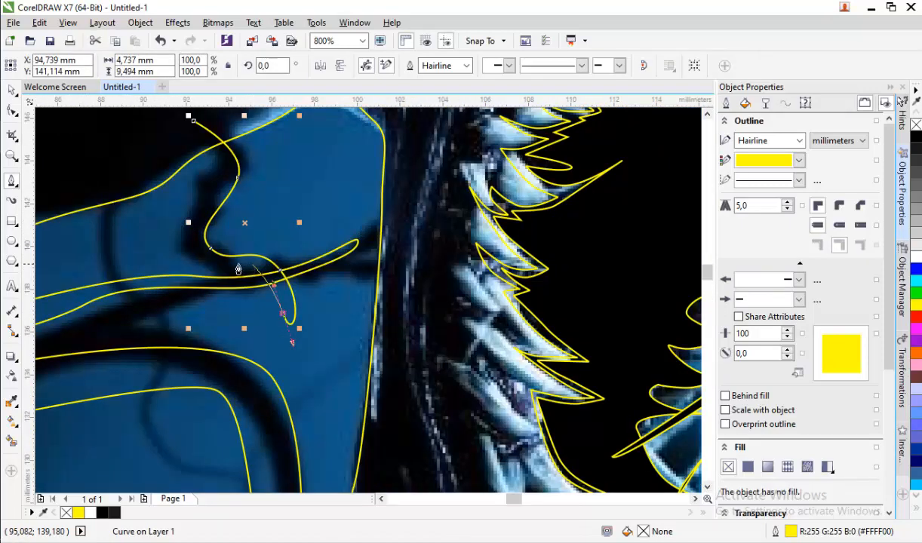
drag(210, 174, 195, 147)
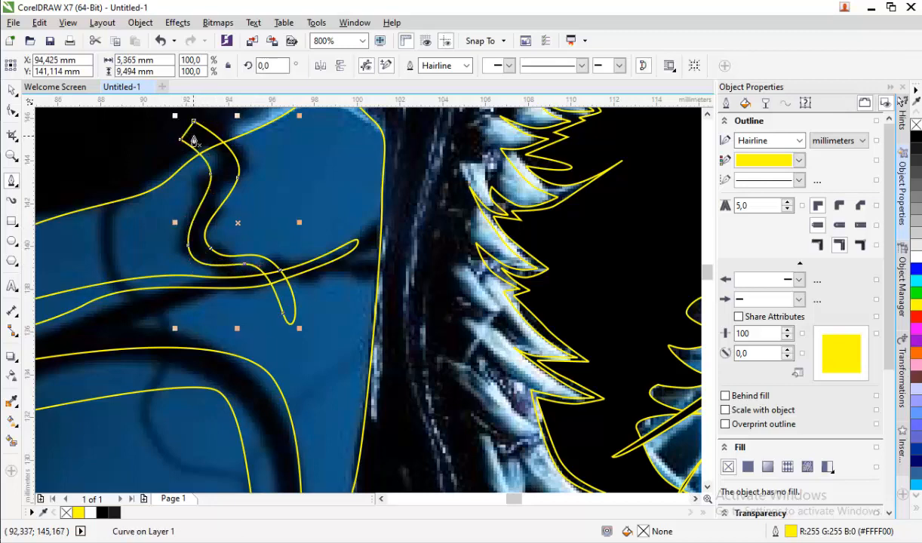
Start a Bezier path at the poster's edge along the top of Venom's clawed hand and up to the first finger's tip
scroll(253, 206, down, 3)
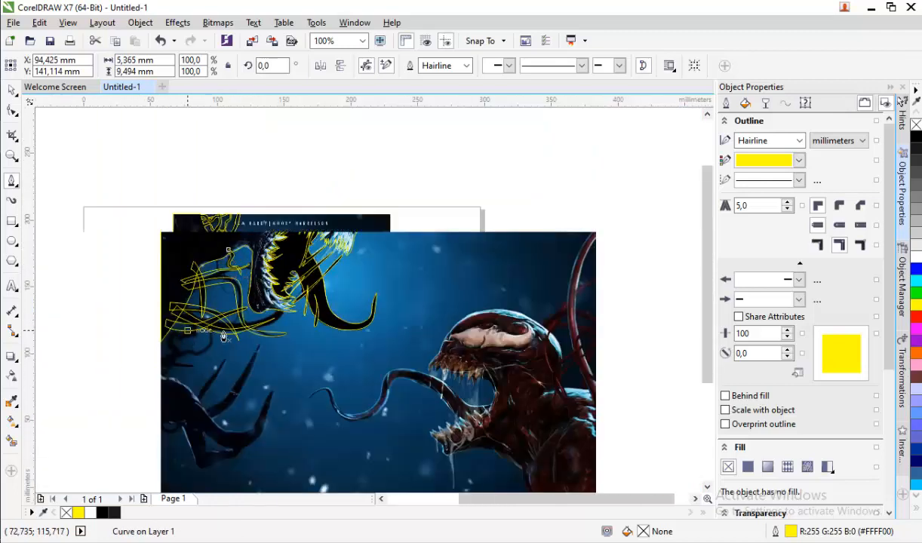
scroll(176, 353, up, 1)
scroll(173, 375, up, 1)
scroll(223, 340, down, 2)
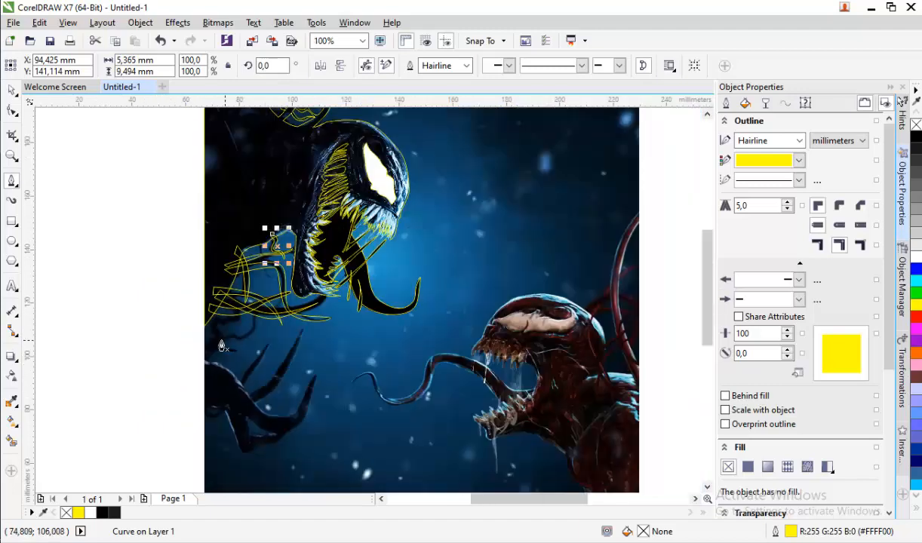
scroll(203, 358, up, 2)
scroll(223, 335, down, 2)
scroll(224, 336, down, 1)
scroll(215, 313, up, 2)
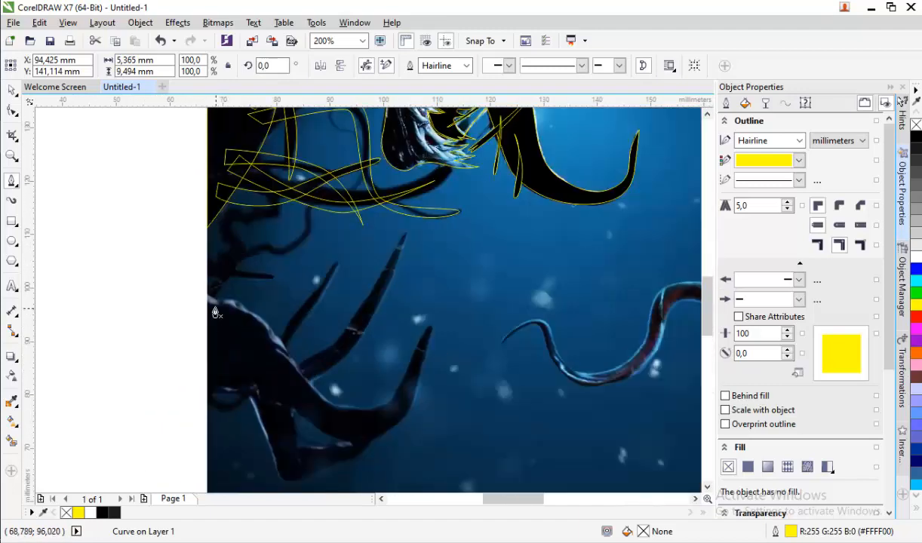
click(208, 297)
drag(255, 312, 269, 332)
drag(285, 335, 298, 320)
drag(340, 262, 342, 243)
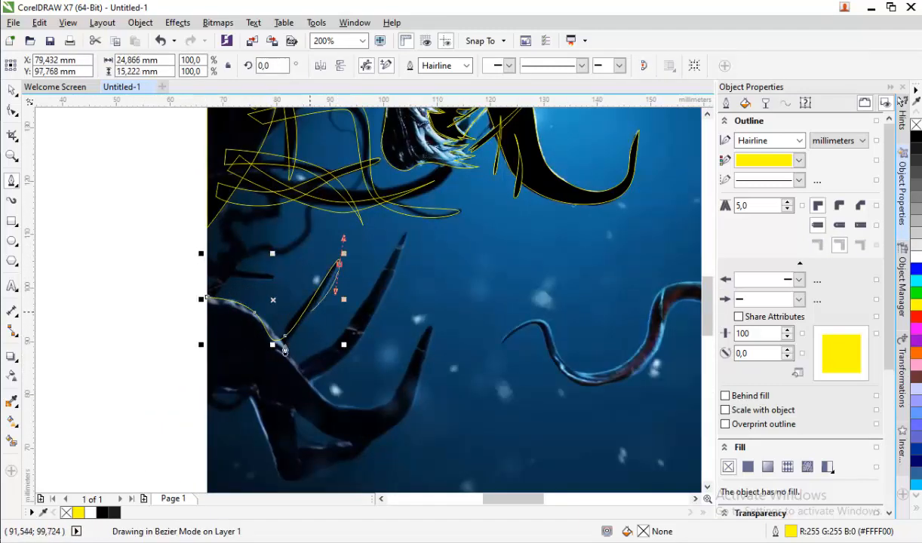
Continue the hand path down the first finger, around the second finger, and around the long curved finger to its underside
drag(286, 358, 312, 394)
click(343, 342)
click(402, 241)
click(342, 364)
drag(363, 412, 390, 410)
click(414, 355)
drag(431, 326, 432, 299)
drag(388, 428, 362, 444)
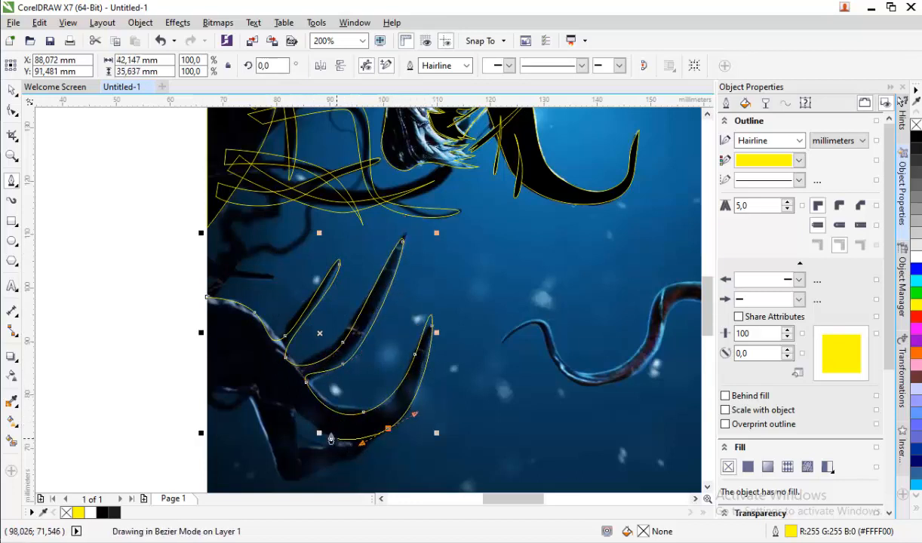
Trace the lower bent finger and underside of the hand, closing the path at its start, about 42 by 46 mm overall
drag(298, 459, 271, 457)
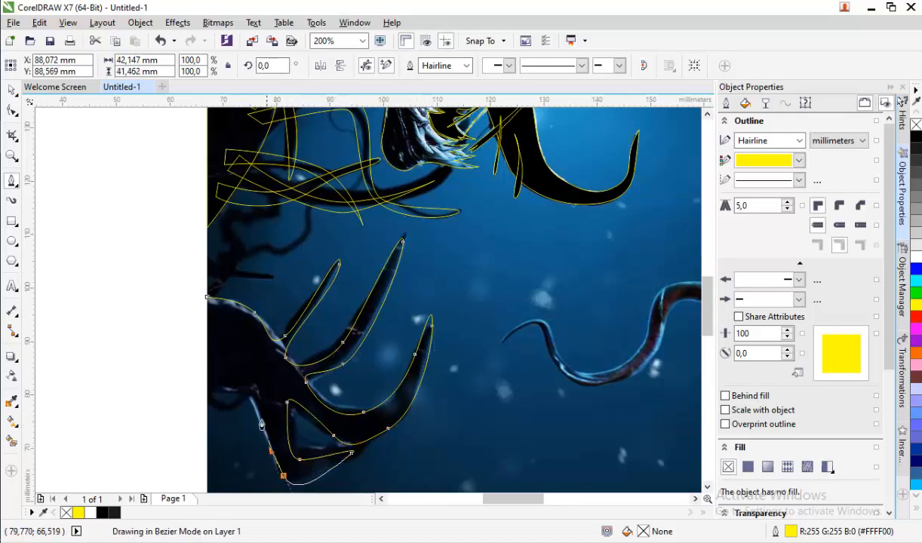
drag(254, 399, 247, 404)
scroll(240, 413, up, 2)
drag(169, 405, 153, 395)
drag(149, 350, 166, 379)
click(199, 395)
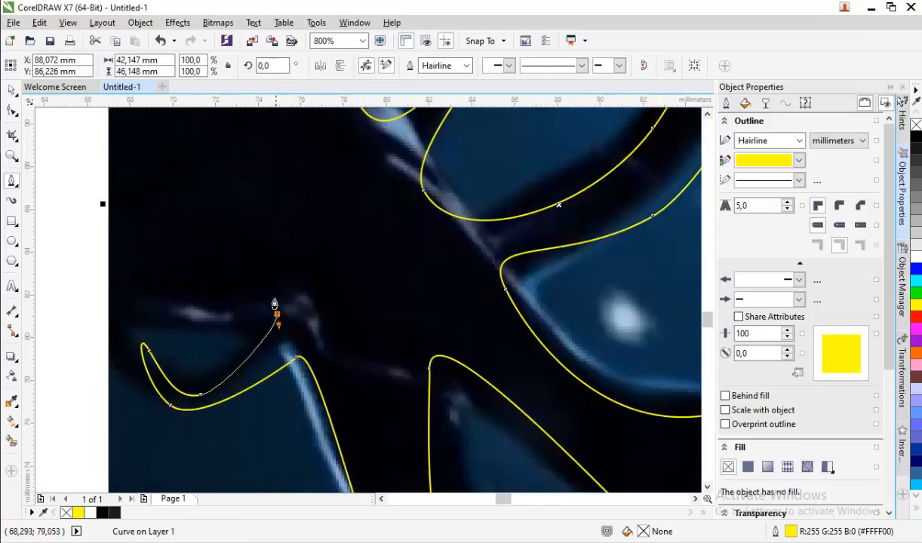
click(112, 313)
scroll(208, 338, down, 2)
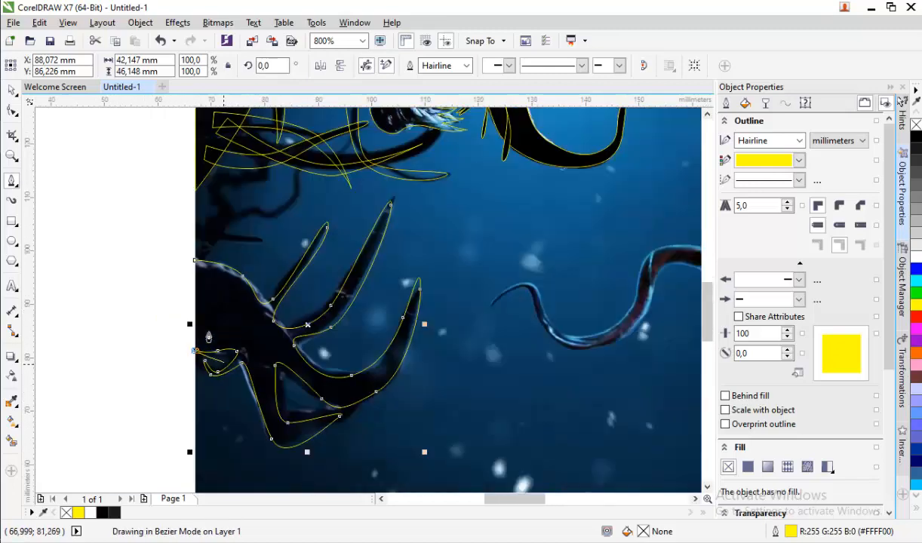
click(195, 261)
Trace a closed path around the thin spike at the poster's edge above the hand, about 13 by 4 mm
scroll(210, 203, up, 1)
click(181, 234)
drag(229, 260, 270, 268)
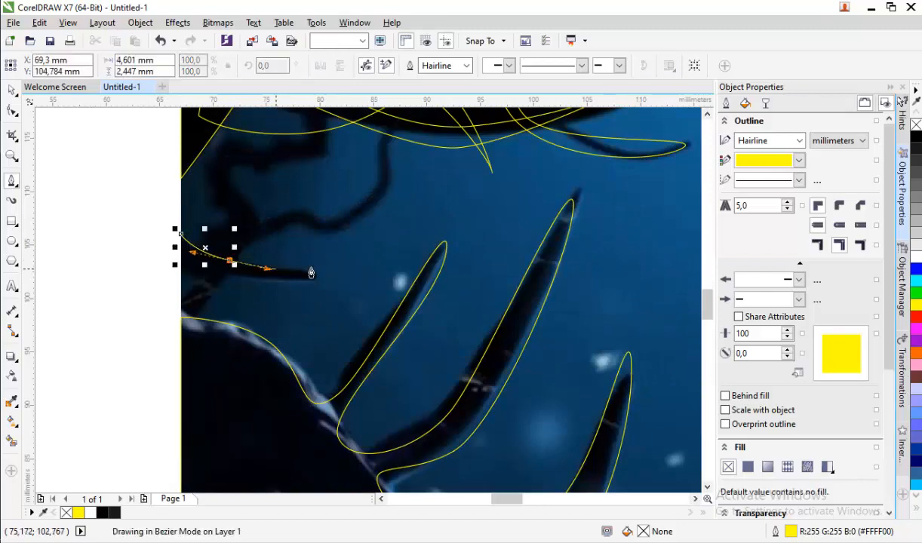
click(310, 272)
click(230, 275)
click(181, 235)
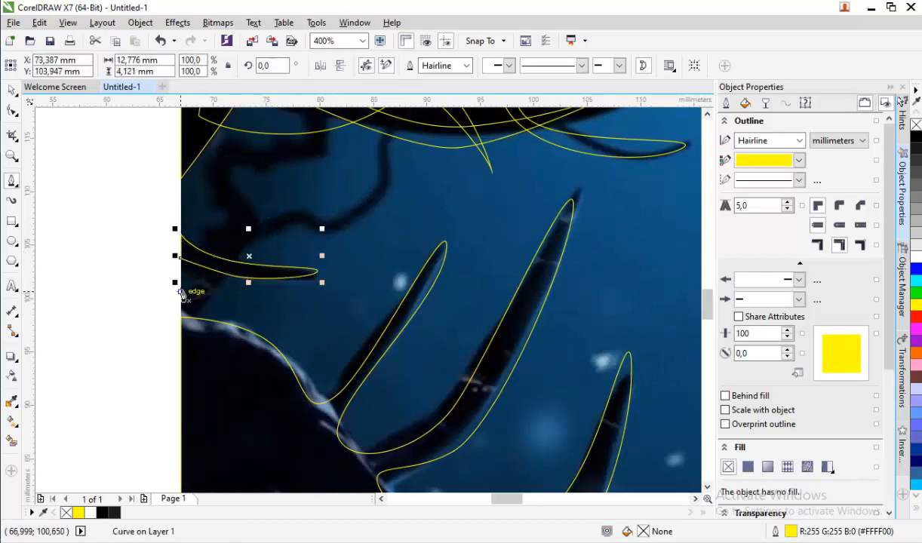
Start tracing the forked tendril above the spike, from the poster's edge up to its first branch tip beneath the long tentacles
click(181, 291)
drag(222, 249, 227, 238)
drag(227, 205, 216, 151)
scroll(256, 206, down, 1)
scroll(256, 206, up, 2)
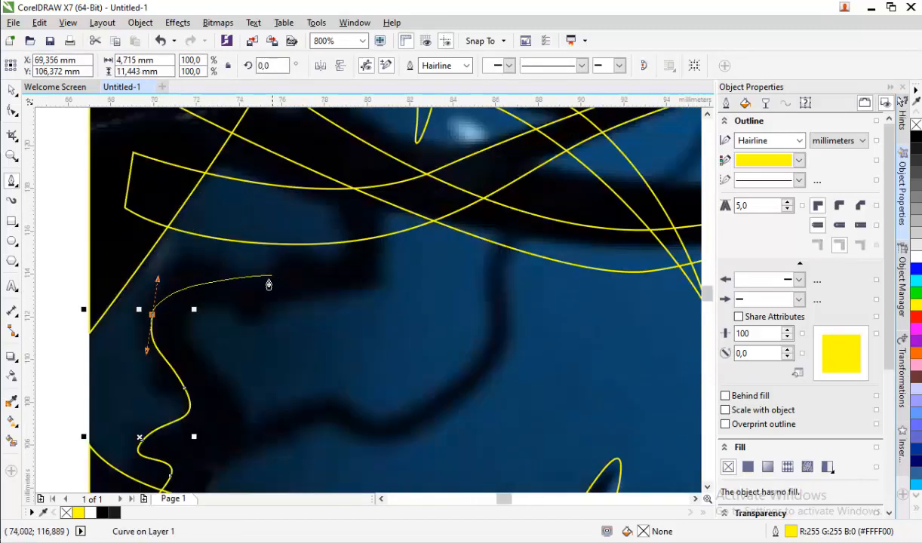
drag(232, 274, 258, 291)
drag(358, 169, 376, 237)
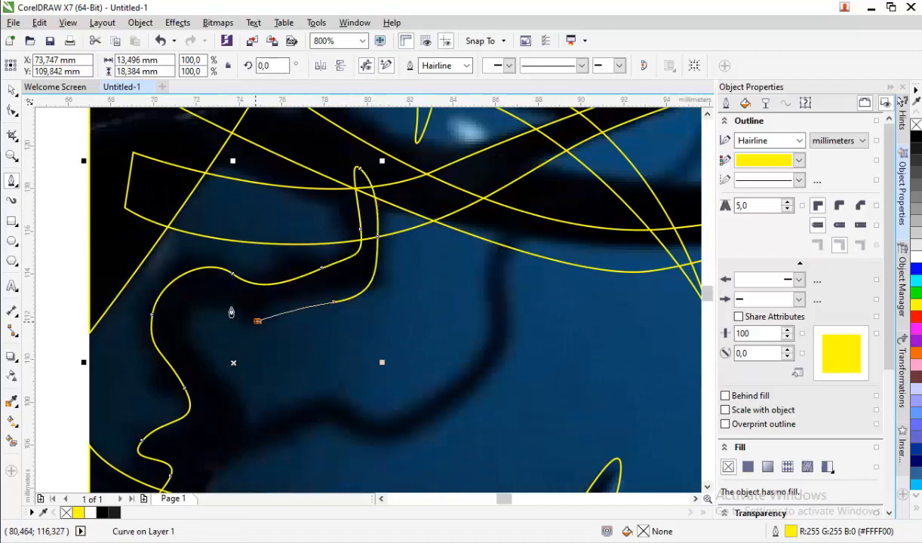
Trace the tendril's second curved branch and close the forked shape at the poster's edge, about 21 by 21 mm overall
drag(257, 322, 231, 312)
drag(200, 311, 193, 334)
drag(209, 359, 231, 392)
drag(327, 389, 350, 407)
drag(409, 409, 440, 390)
drag(488, 330, 487, 304)
drag(474, 260, 526, 236)
drag(492, 271, 492, 292)
drag(491, 363, 467, 387)
scroll(290, 411, down, 2)
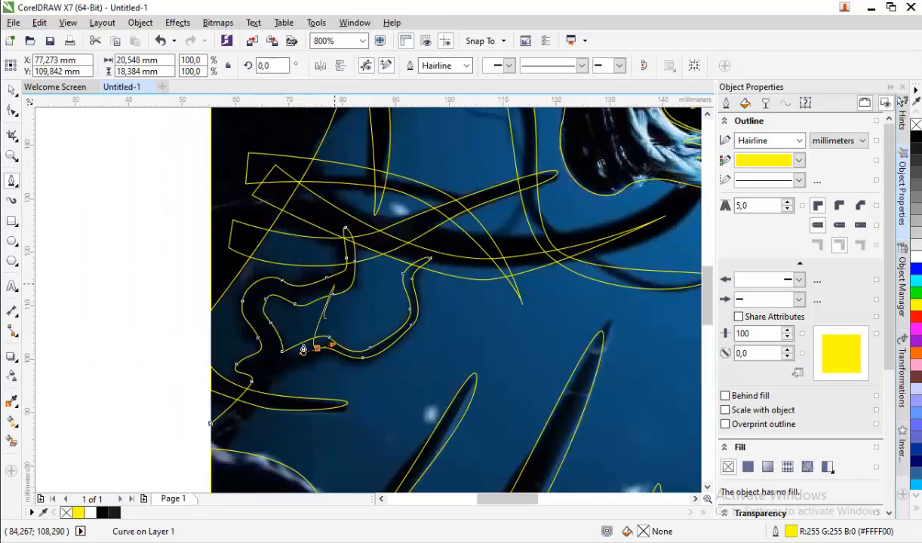
click(247, 360)
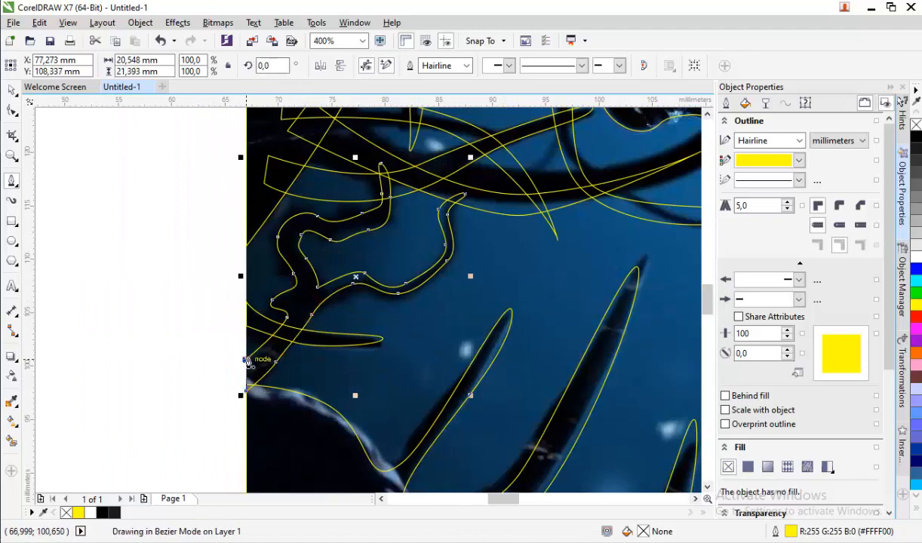
scroll(175, 251, down, 4)
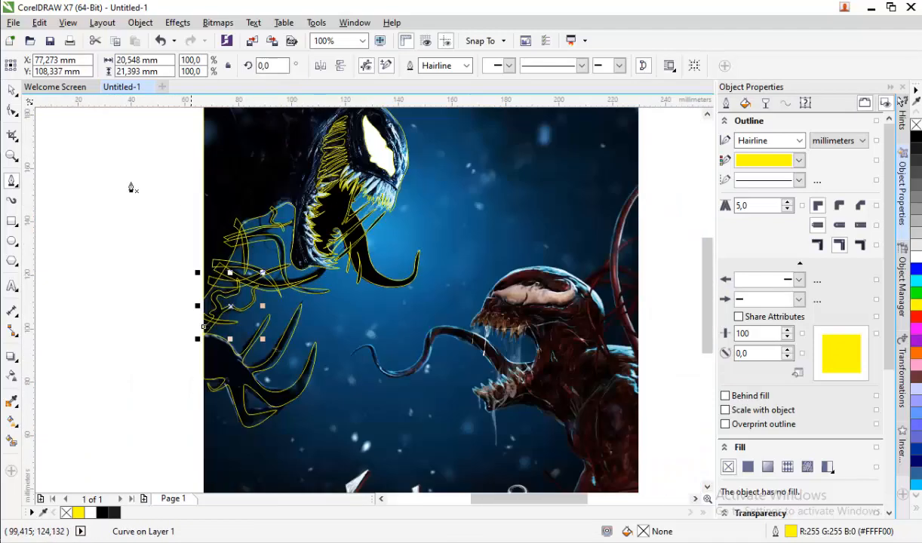
Weld the ten tentacle branch and hand shapes together, and weld the result to Venom's main silhouette
click(11, 91)
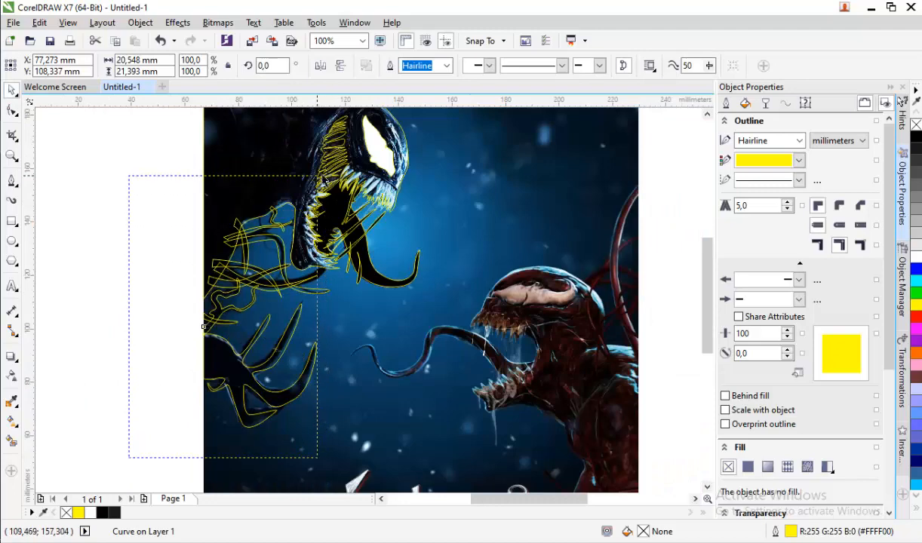
drag(335, 199, 335, 199)
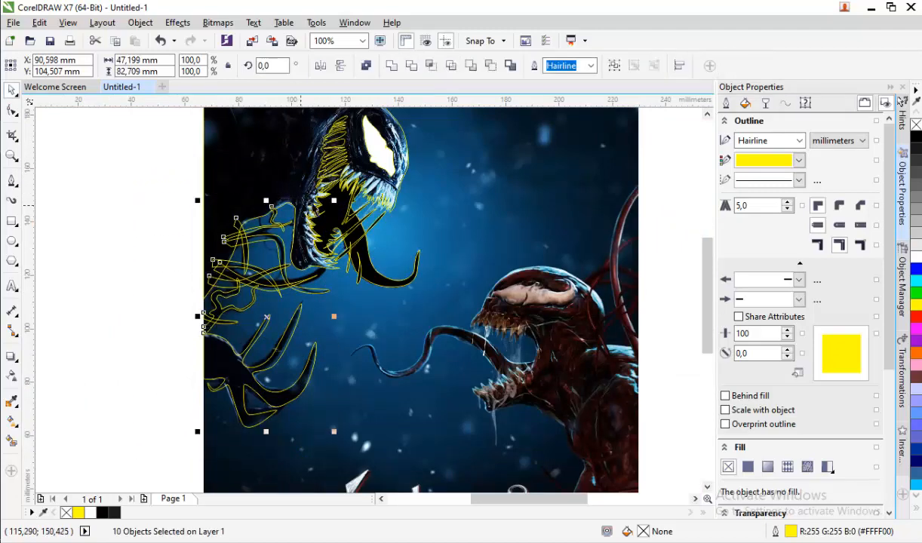
click(391, 69)
scroll(316, 172, down, 1)
scroll(307, 127, up, 1)
shift+click(267, 177)
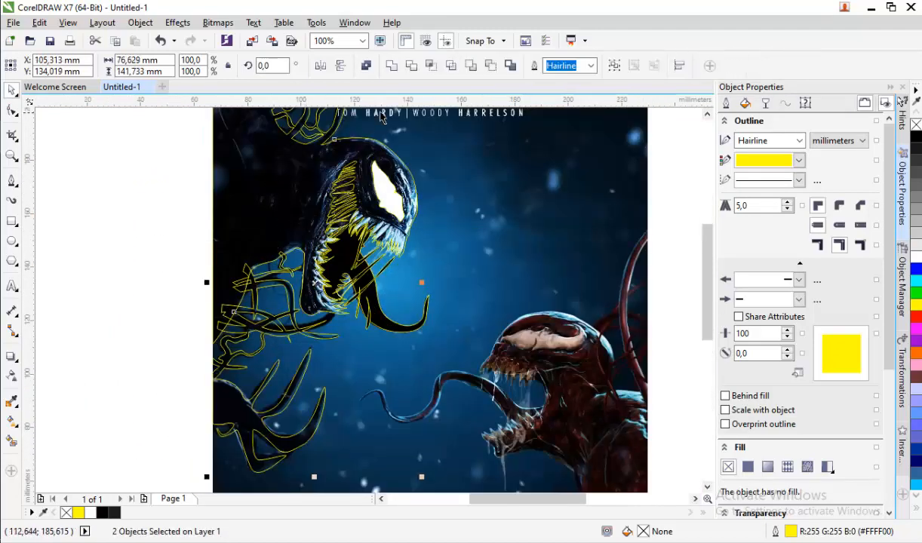
click(391, 66)
click(153, 263)
Fill Venom's welded silhouette with black
scroll(209, 223, down, 1)
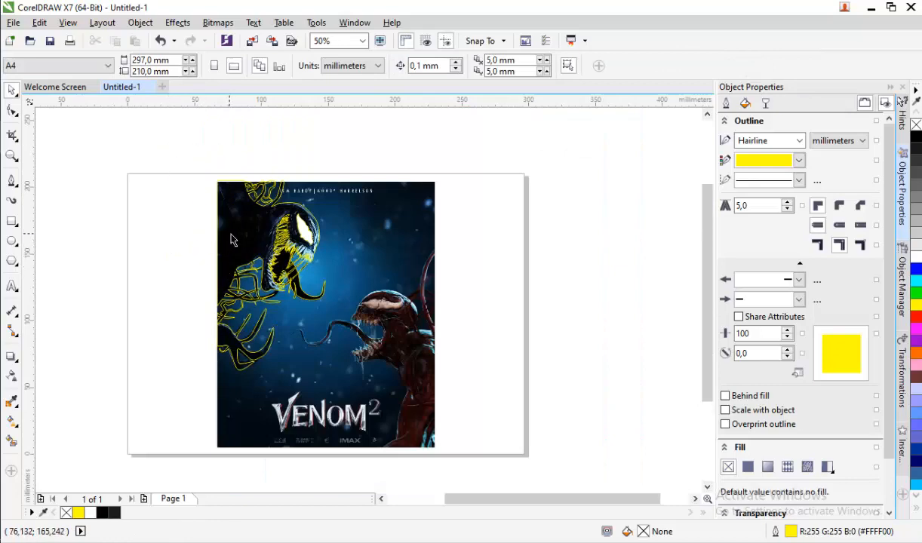
click(231, 240)
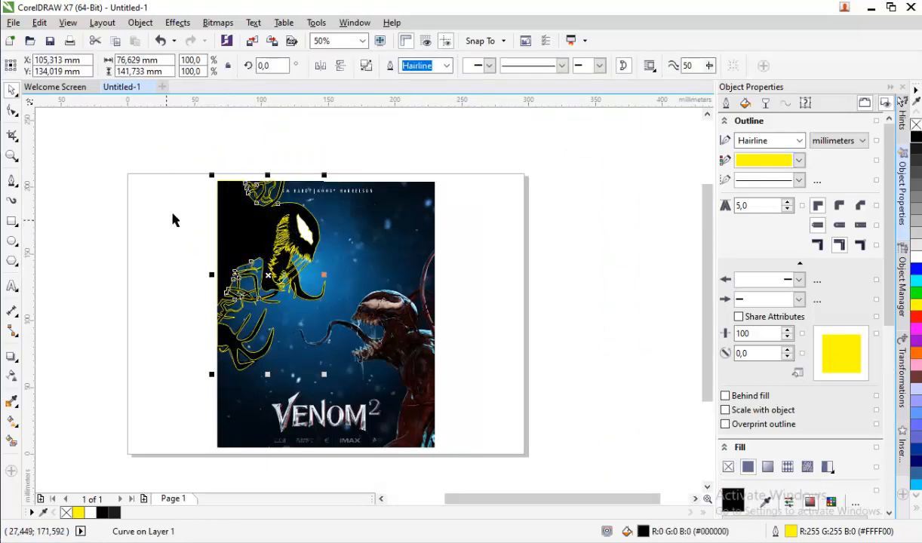
click(173, 216)
scroll(279, 249, up, 3)
scroll(312, 298, down, 3)
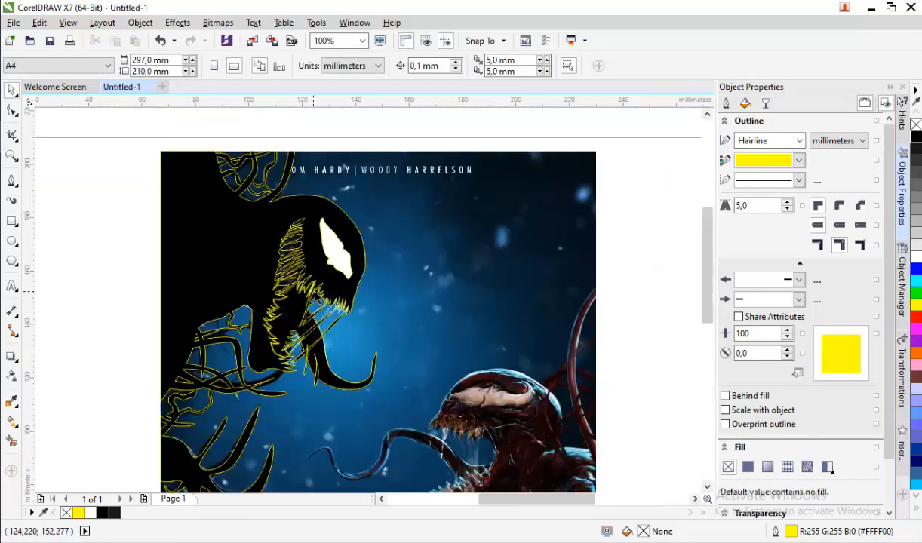
Select all eight Venom shapes and fill them with black
drag(330, 400, 330, 400)
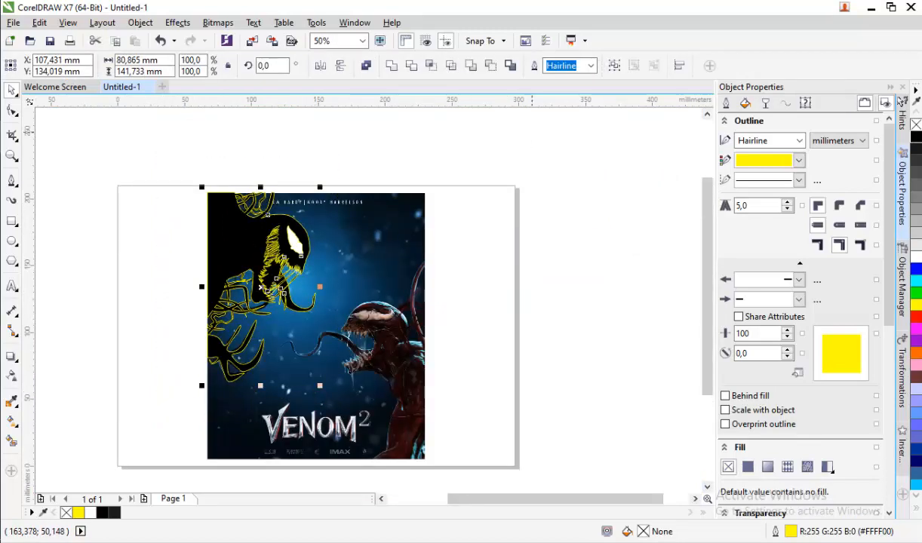
click(918, 138)
scroll(265, 244, up, 2)
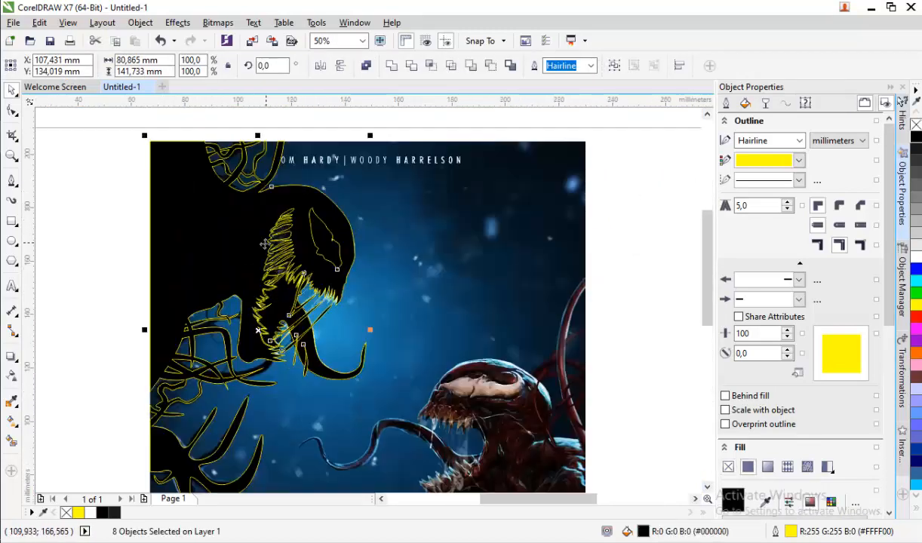
Fill Venom's eye shape with white
scroll(278, 301, down, 1)
click(320, 152)
click(332, 270)
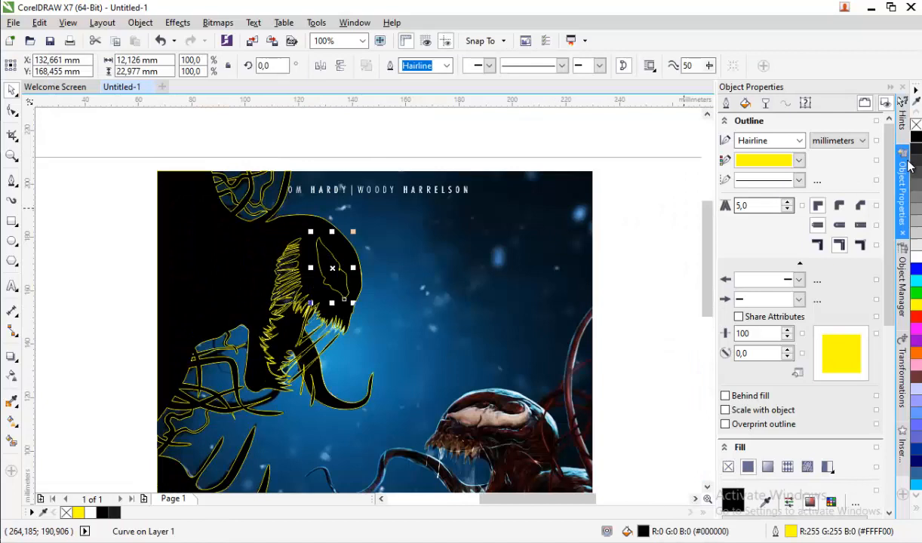
click(915, 257)
click(363, 157)
Select all eight Venom shapes and set their outline width to None
scroll(362, 214, down, 1)
drag(381, 403, 383, 400)
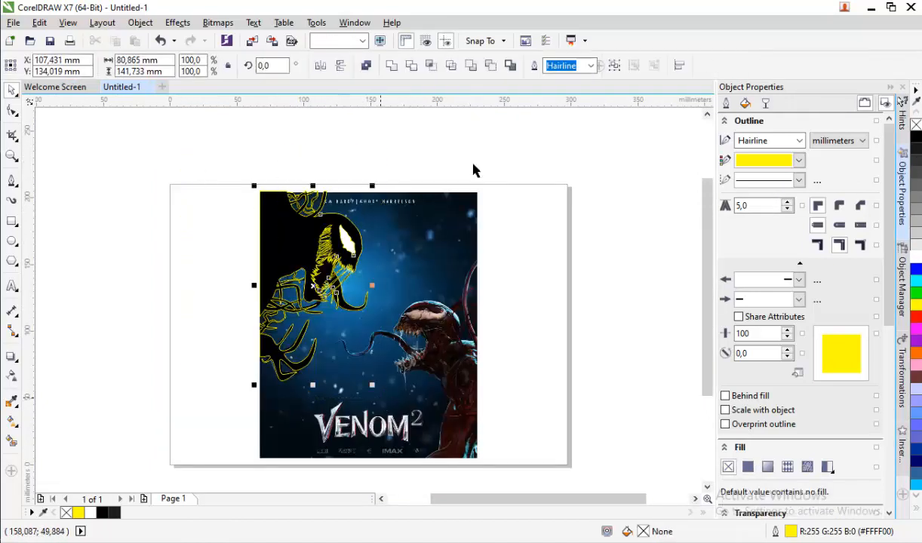
click(591, 65)
click(583, 78)
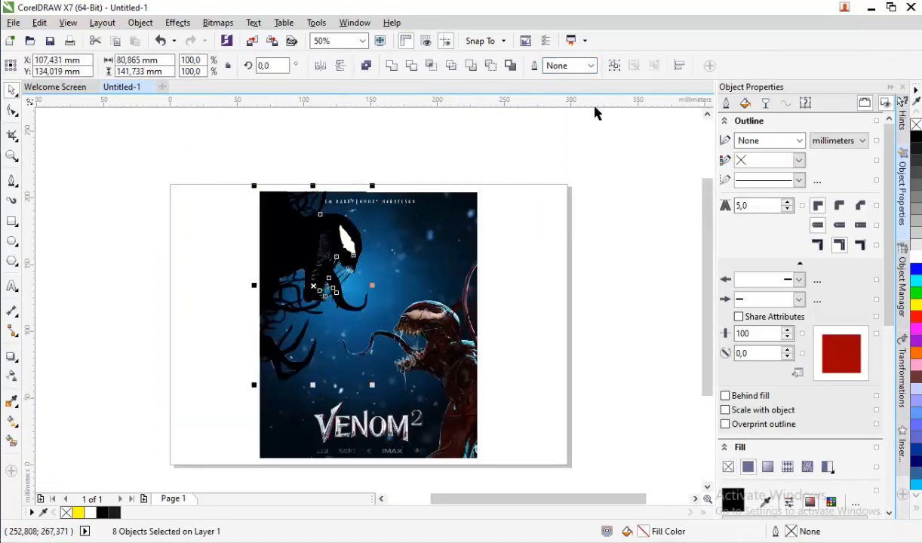
Group the eight Venom shapes and move the group off the poster to the empty area beside the page
click(615, 65)
scroll(406, 235, down, 1)
scroll(373, 246, up, 1)
drag(355, 240, 125, 249)
click(149, 336)
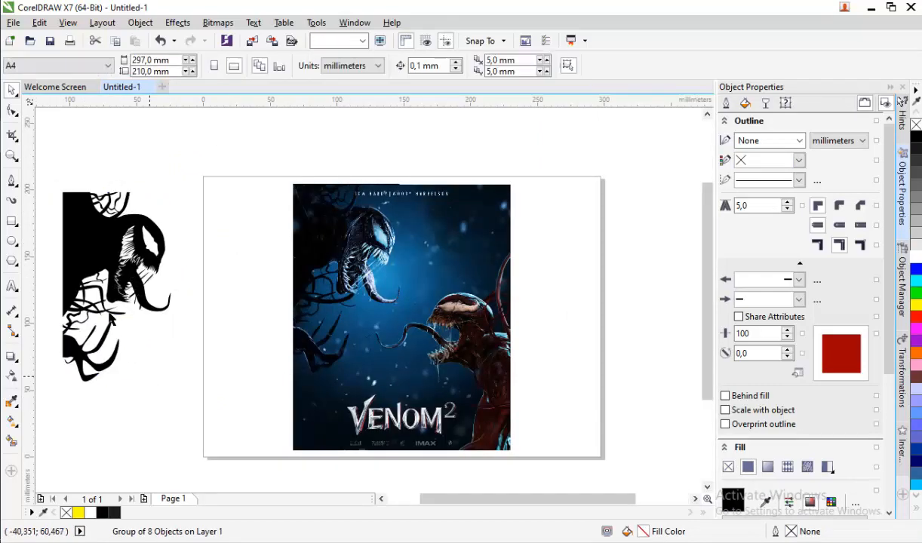
Start a Bezier path around the red symbiote at the poster's edge, along the shoulder and up the back of the head
scroll(521, 384, up, 1)
click(433, 343)
click(11, 181)
scroll(435, 224, up, 1)
click(560, 353)
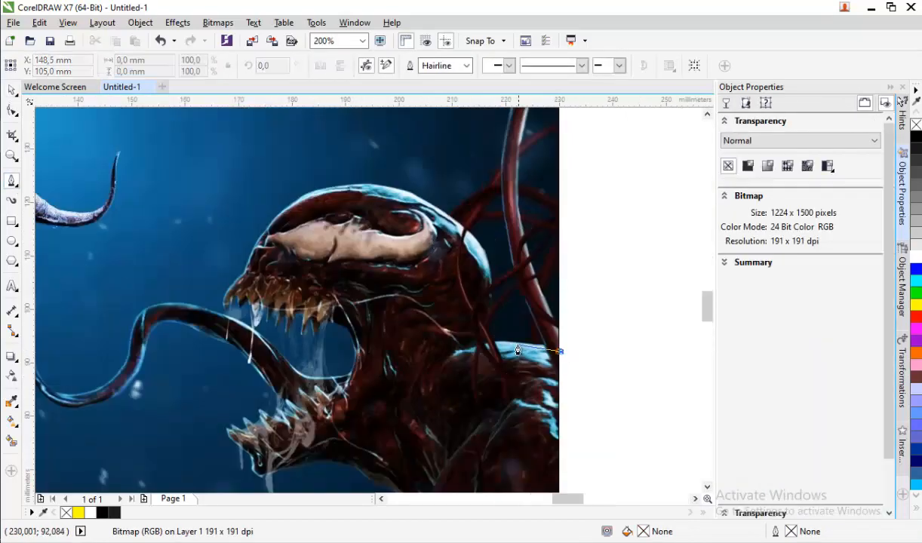
scroll(516, 351, up, 1)
drag(434, 347, 461, 266)
click(447, 145)
scroll(442, 139, down, 2)
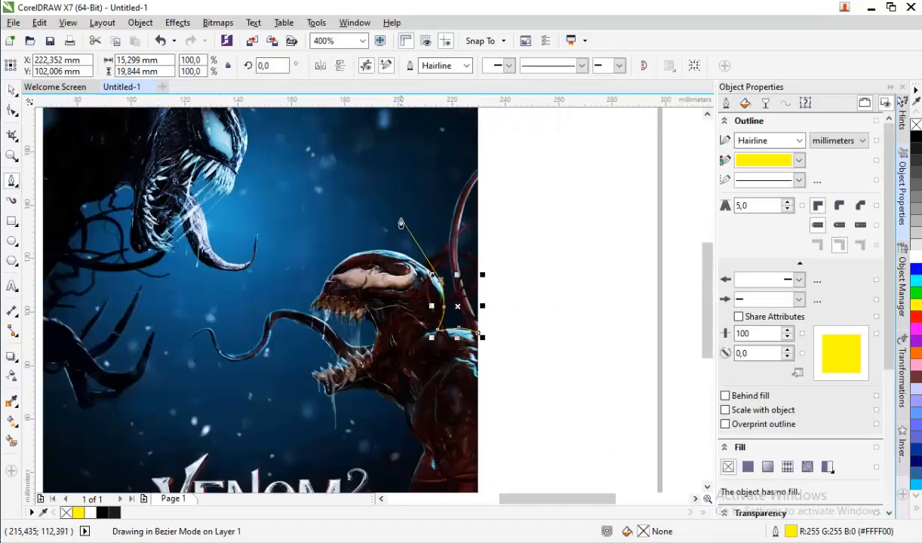
Continue the red symbiote's outline over the top of the head and down the forehead to the snout
scroll(403, 220, up, 2)
drag(431, 360, 407, 350)
drag(329, 340, 271, 334)
scroll(347, 283, down, 2)
scroll(276, 322, up, 2)
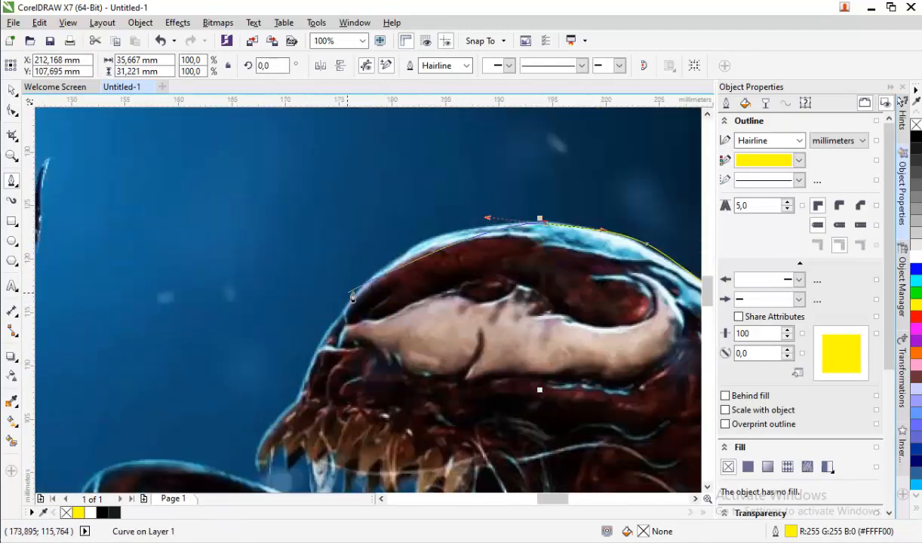
drag(359, 286, 345, 303)
drag(318, 365, 311, 385)
click(289, 398)
Trace around the tip of the snout and along the jagged upper teeth toward the back of the mouth
scroll(353, 260, down, 2)
scroll(337, 311, up, 2)
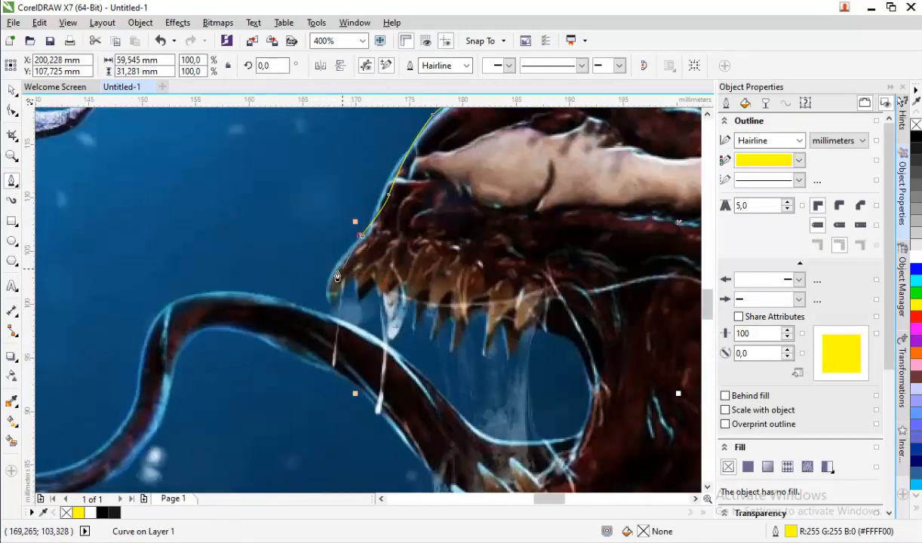
scroll(342, 281, up, 1)
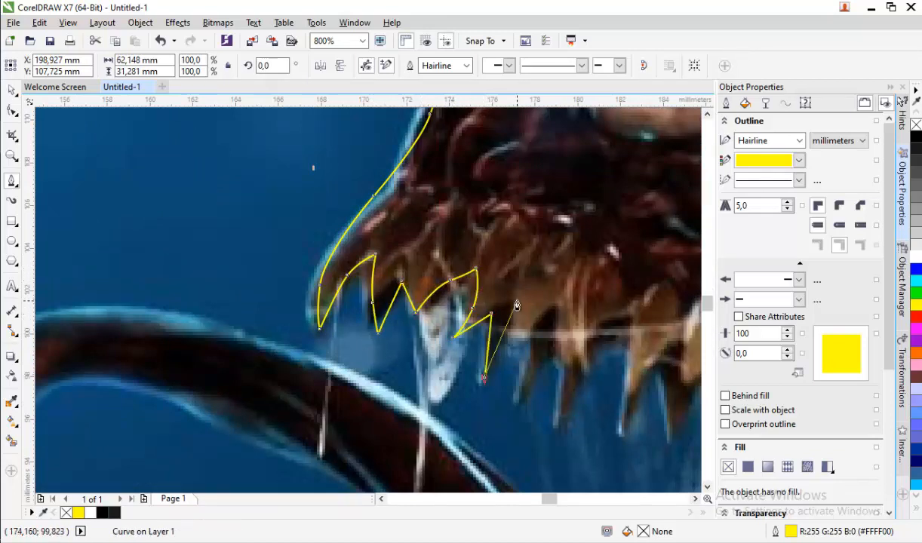
click(553, 430)
drag(590, 350, 605, 335)
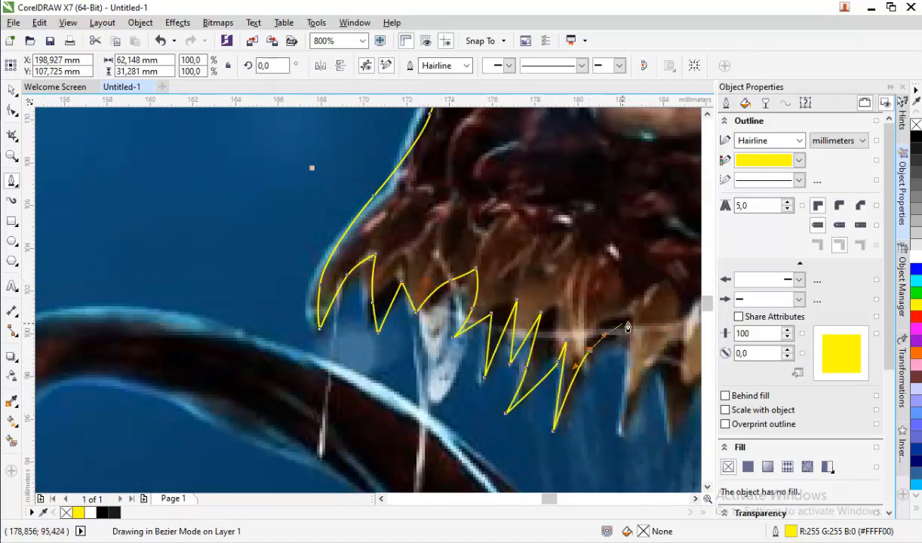
click(618, 438)
click(664, 354)
click(669, 437)
Trace past the last upper tooth and down the curved back of the open mouth to the lower jaw
scroll(669, 437, down, 1)
scroll(548, 348, up, 2)
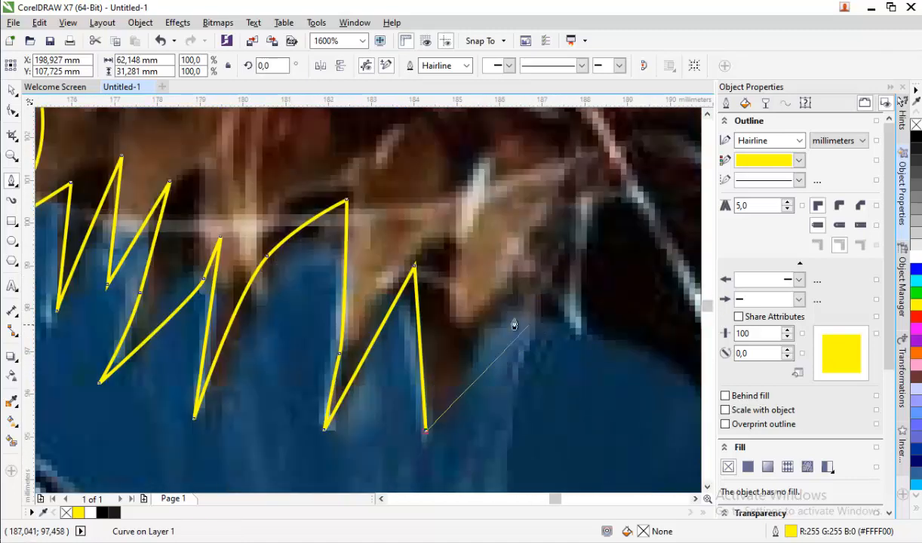
drag(497, 297, 505, 286)
drag(558, 307, 571, 311)
scroll(571, 312, down, 2)
scroll(528, 255, up, 1)
drag(500, 229, 515, 266)
drag(525, 329, 529, 362)
scroll(558, 260, down, 1)
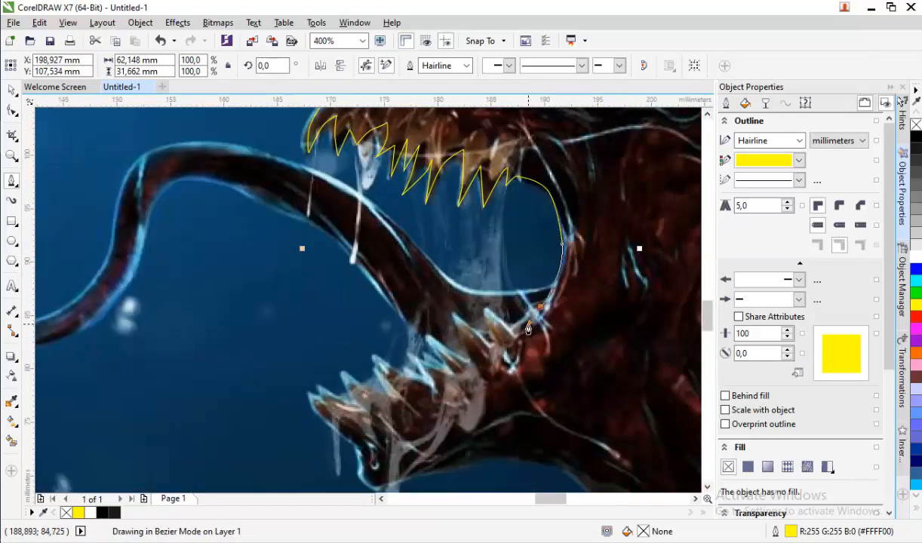
Continue the red symbiote's outline along the rearmost teeth of the lower jaw
scroll(518, 327, up, 2)
drag(528, 325, 466, 329)
drag(388, 250, 420, 350)
drag(427, 421, 406, 415)
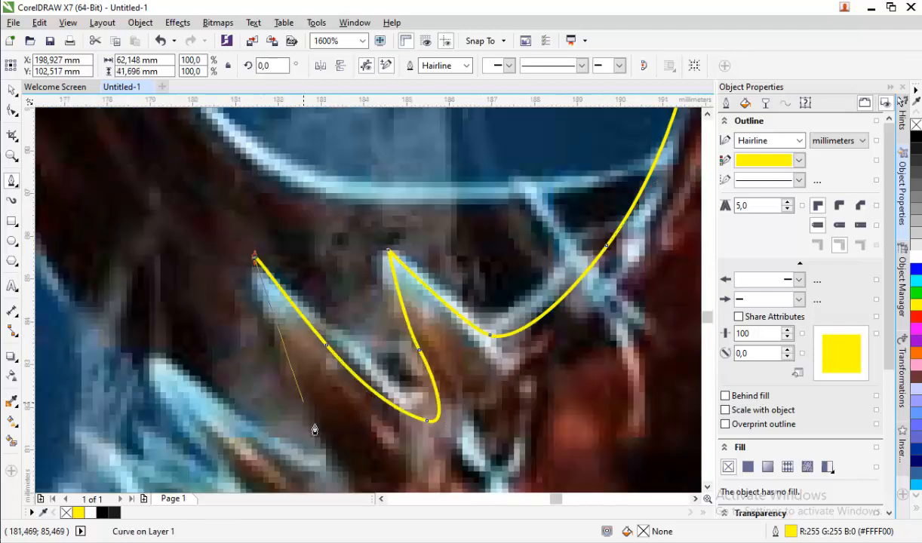
drag(307, 409, 317, 434)
drag(324, 476, 269, 445)
click(172, 370)
Trace the jagged middle teeth of the lower jaw, following each tip and the gap behind it
scroll(305, 294, down, 2)
scroll(297, 293, up, 2)
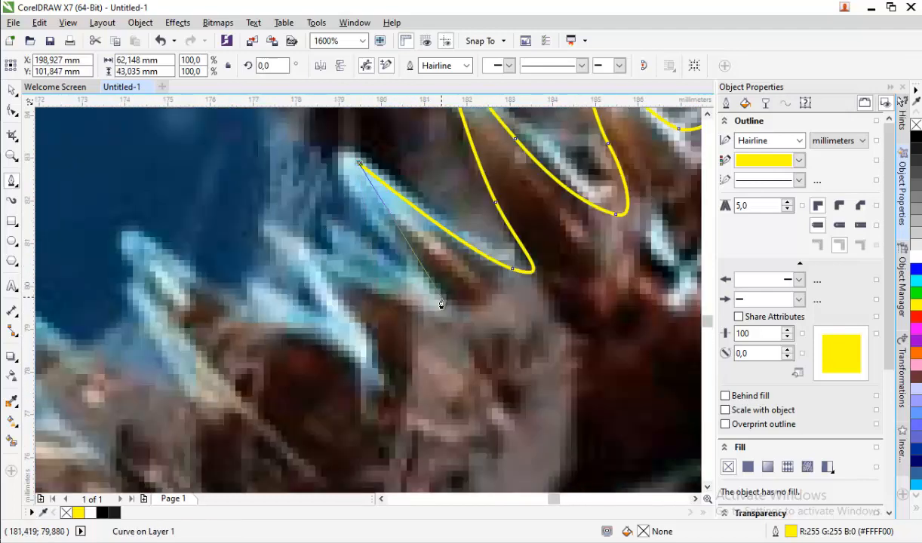
drag(436, 316, 387, 305)
click(277, 243)
drag(404, 382, 344, 380)
drag(222, 403, 221, 402)
scroll(222, 402, down, 2)
Trace the front teeth of the lower jaw up to the tip of the jaw
scroll(270, 374, up, 2)
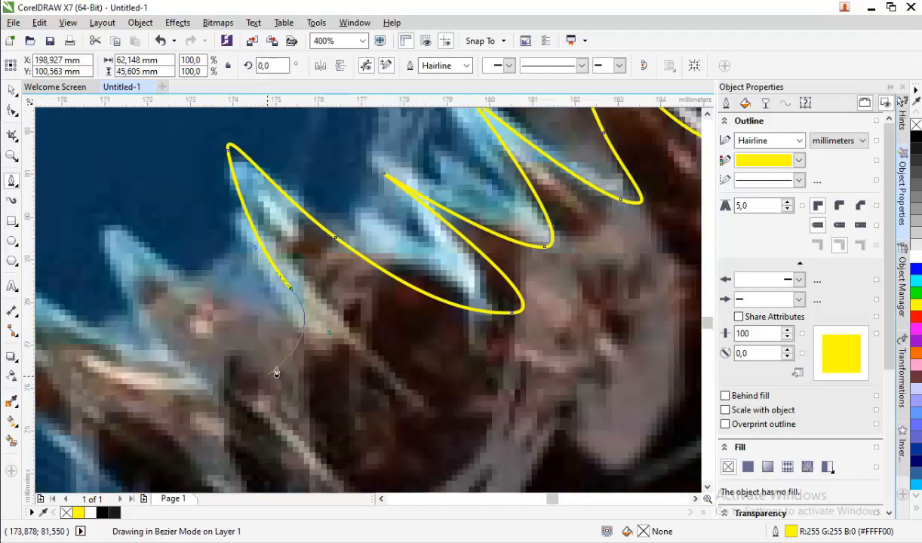
click(107, 239)
click(154, 347)
click(236, 395)
scroll(302, 303, down, 2)
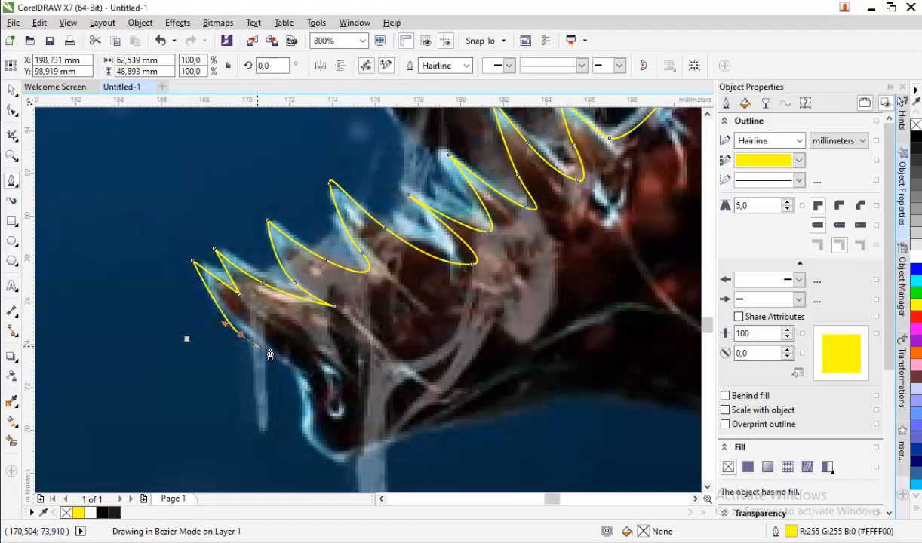
Trace around the chin and along the curved underside of the lower jaw toward the neck
drag(303, 377, 304, 400)
drag(321, 440, 332, 452)
drag(398, 454, 440, 429)
scroll(273, 327, down, 1)
drag(423, 358, 457, 359)
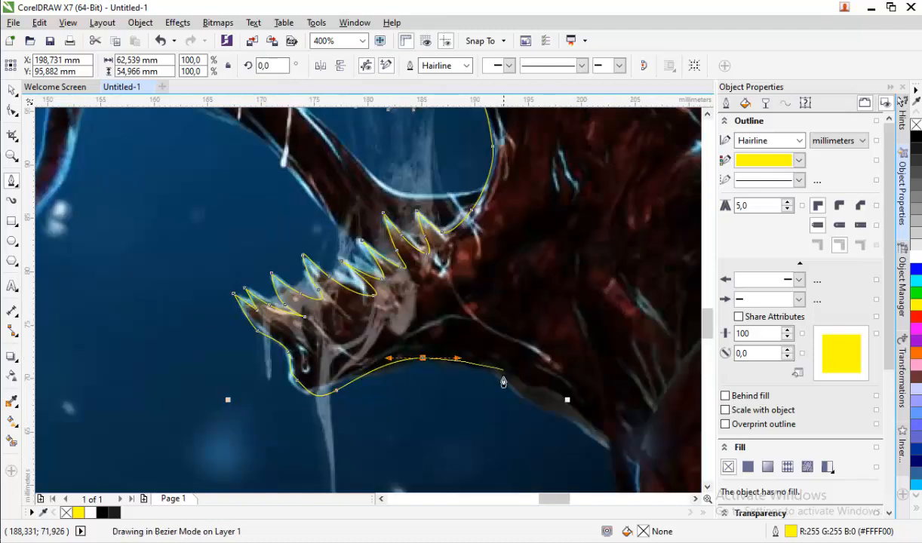
drag(572, 424, 571, 424)
Continue the outline from the jaw down the neck and along the front of the chest
scroll(569, 420, down, 1)
scroll(450, 306, up, 1)
click(494, 360)
click(512, 375)
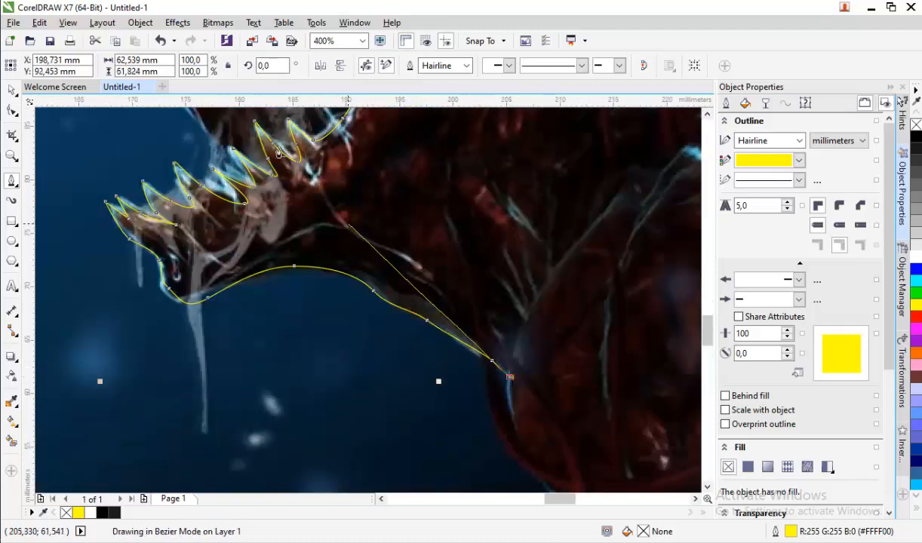
scroll(511, 375, down, 2)
click(345, 245)
drag(362, 276, 359, 300)
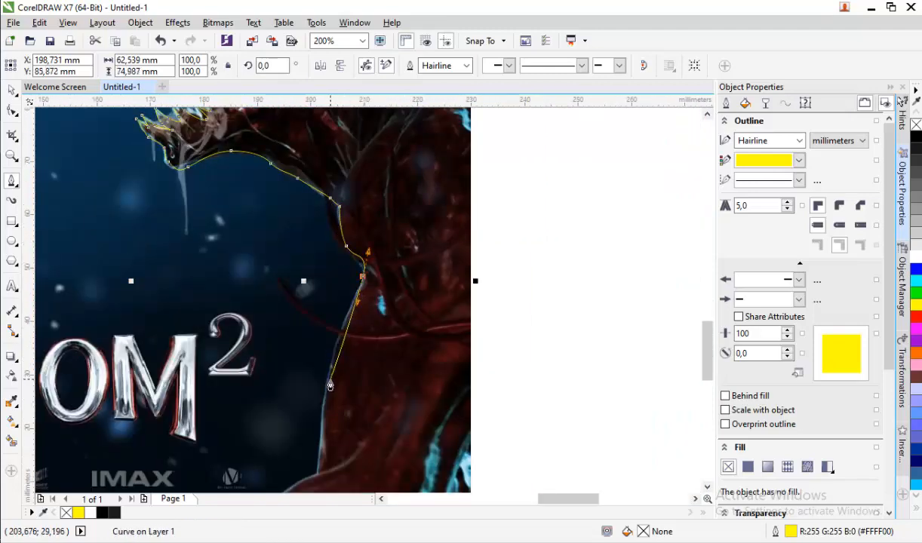
scroll(310, 391, up, 1)
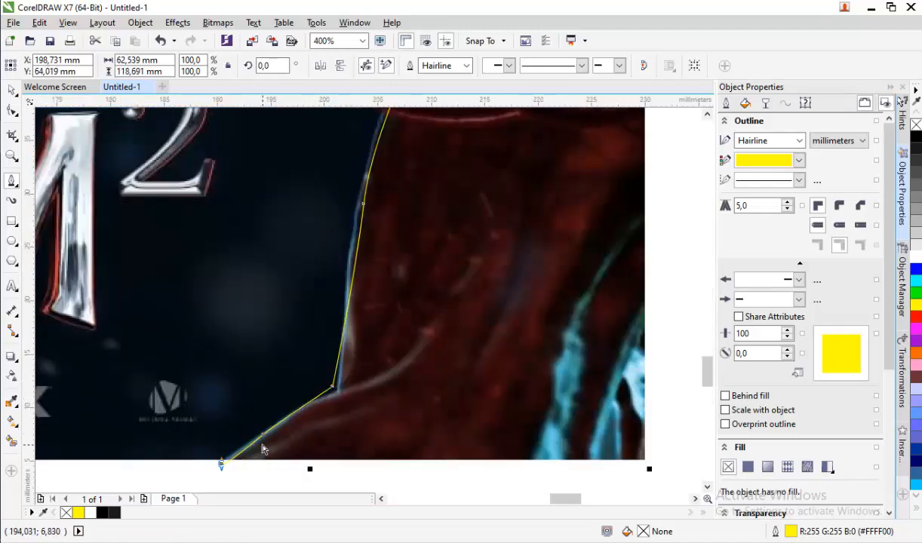
Run the outline along the poster's bottom and right edges and close it at the shoulder's starting node
click(221, 462)
scroll(260, 437, down, 1)
click(398, 441)
scroll(398, 440, down, 2)
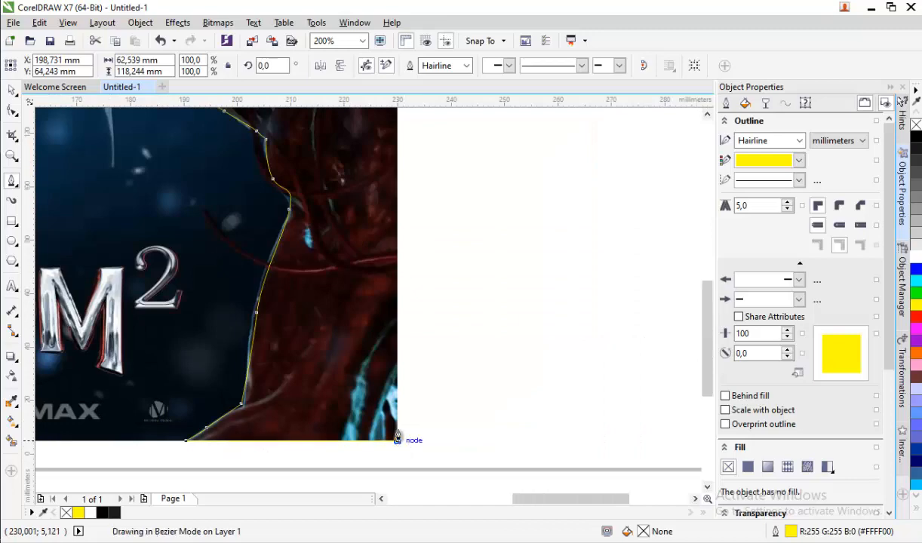
scroll(399, 347, up, 2)
click(399, 271)
scroll(400, 270, down, 1)
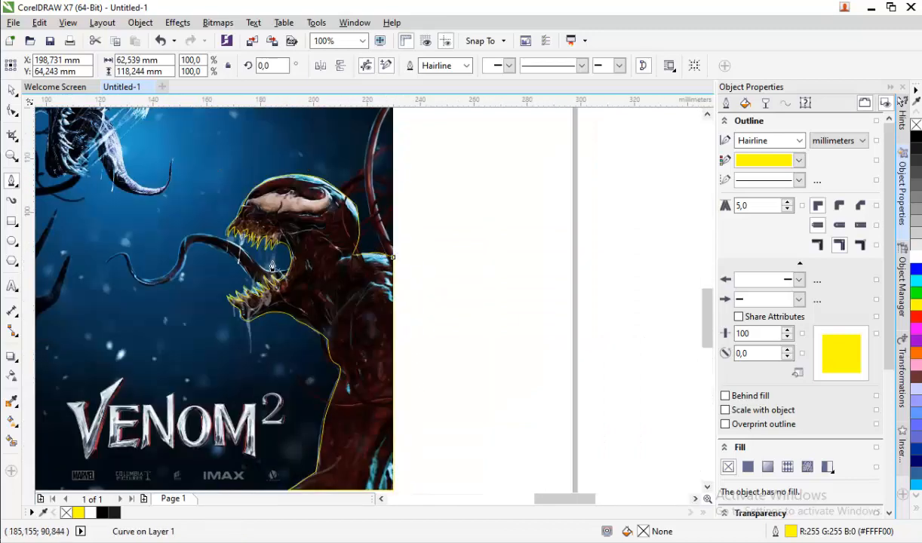
Start a Bezier outline of the red symbiote's eye at its front tip and follow the upper edge
scroll(202, 162, up, 3)
click(100, 225)
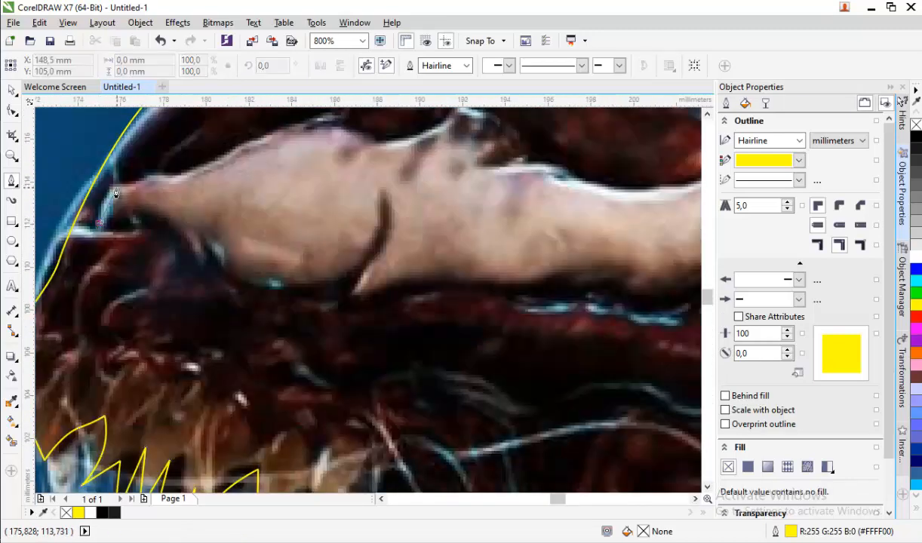
drag(116, 189, 203, 171)
scroll(201, 190, down, 1)
scroll(287, 155, up, 2)
drag(150, 186, 172, 159)
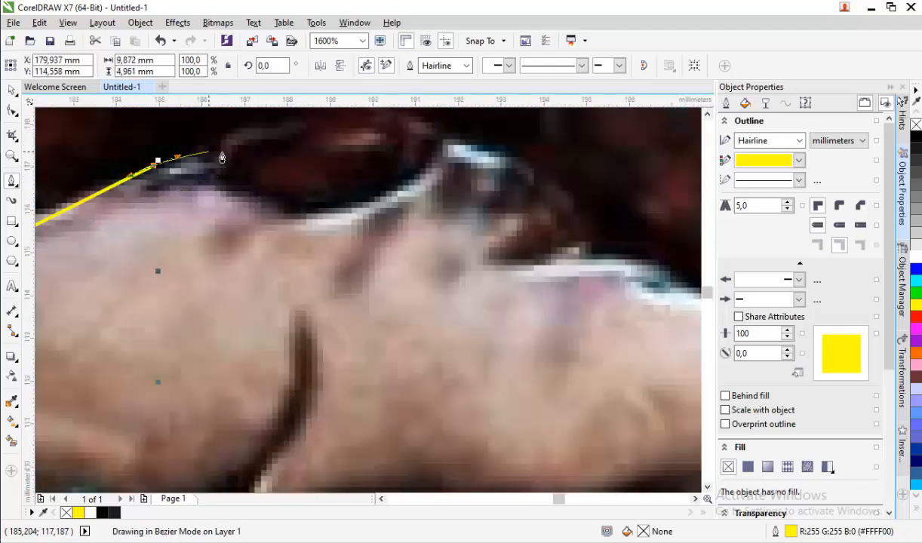
Trace the eye's upper edge around the first notch, over the middle peak and down its far side
click(228, 156)
drag(221, 181, 234, 187)
drag(306, 213, 322, 214)
drag(422, 178, 439, 169)
drag(449, 134, 473, 146)
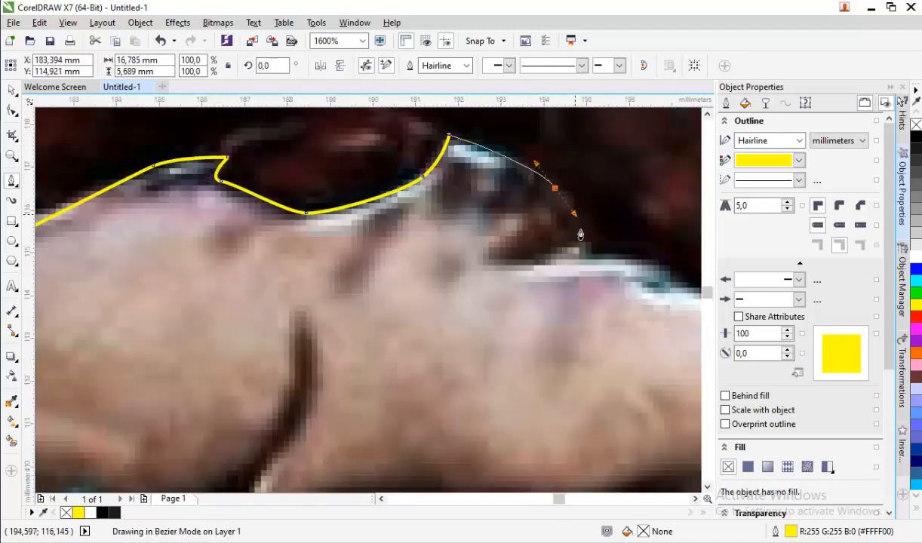
click(584, 246)
Trace the large upper curve of the eye to the pointed tip at its rear
scroll(584, 246, down, 2)
scroll(469, 219, up, 2)
drag(287, 181, 313, 198)
drag(475, 210, 545, 200)
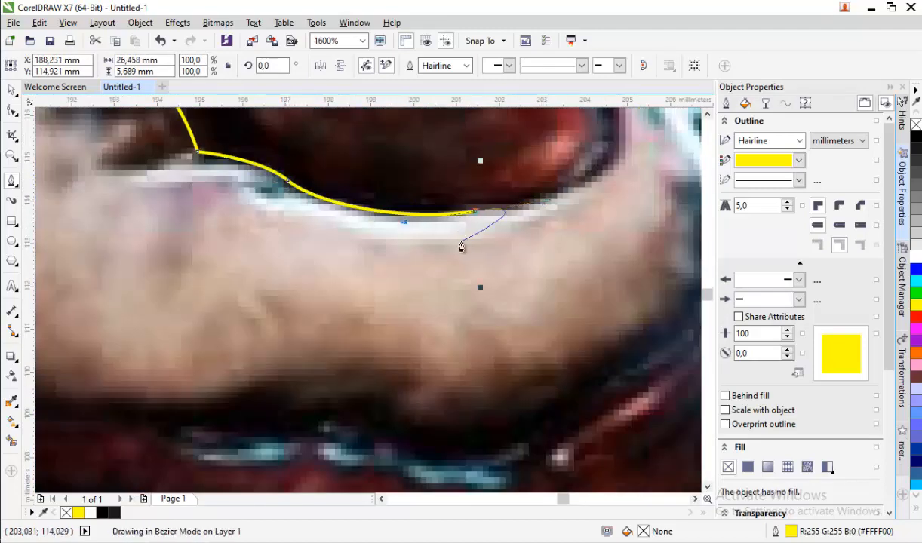
scroll(461, 247, down, 1)
click(414, 175)
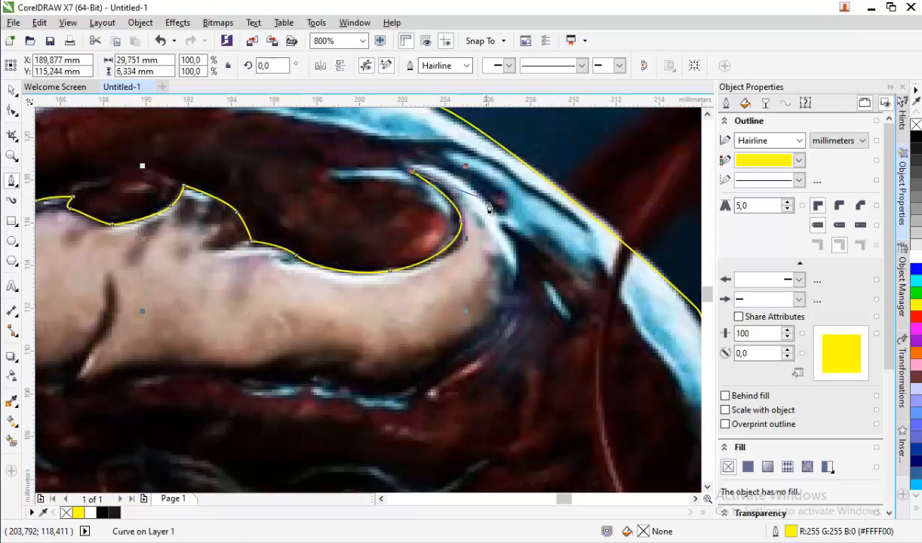
Trace around the rear of the eye and forward along its lower edge to the dark crease
drag(502, 303, 487, 332)
drag(379, 382, 334, 383)
drag(286, 369, 176, 375)
drag(118, 383, 112, 385)
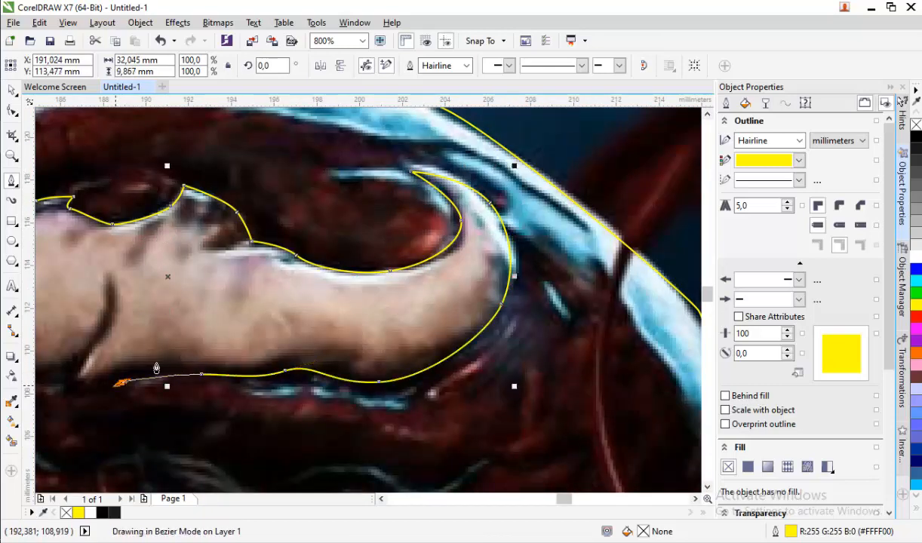
scroll(214, 357, down, 1)
scroll(214, 358, up, 1)
scroll(232, 291, up, 1)
Trace the eye's lower edge past the crease and front notch, and close the outline at the front tip
drag(202, 354, 198, 340)
click(211, 318)
scroll(438, 238, down, 2)
scroll(339, 258, up, 1)
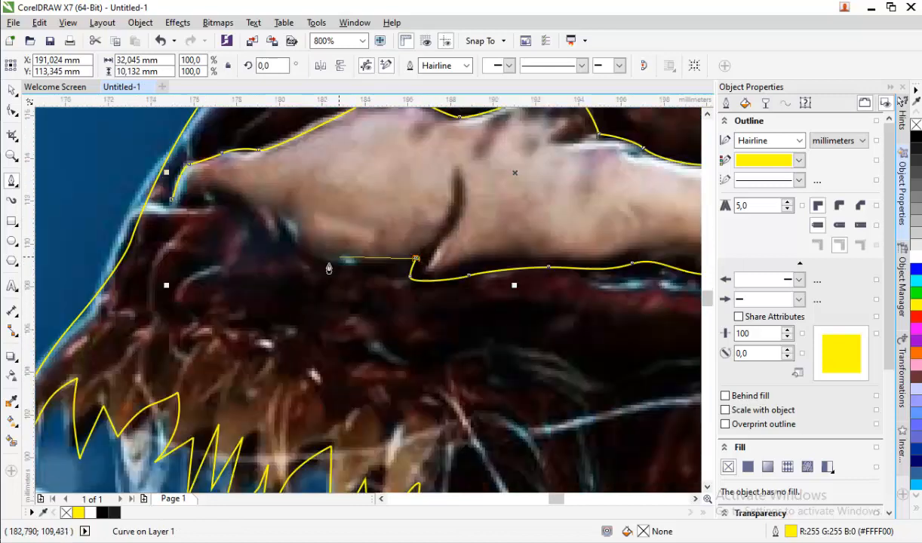
drag(213, 191, 209, 197)
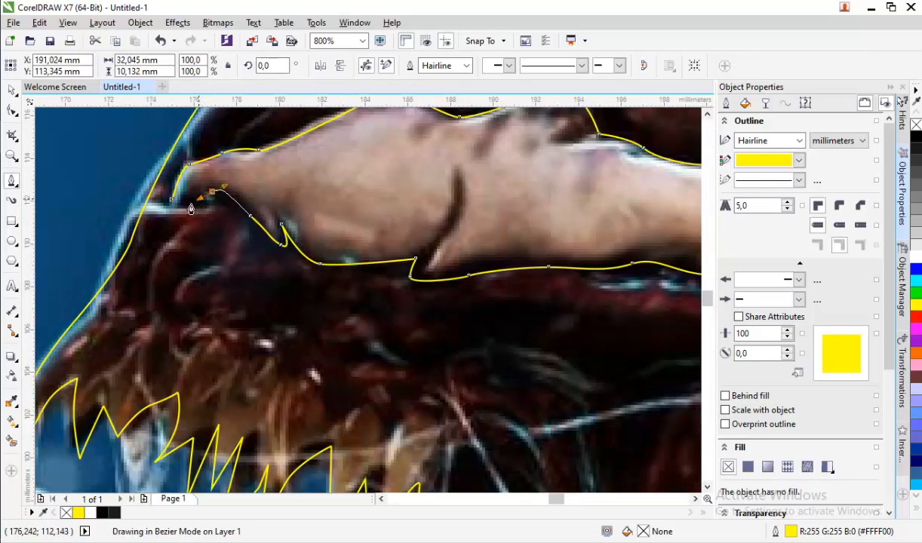
click(174, 200)
Draw a thin curved closed shape over the dark crease at the eye's lower edge
scroll(413, 254, up, 1)
click(387, 277)
drag(470, 204, 501, 161)
scroll(460, 242, down, 1)
click(471, 183)
scroll(469, 231, up, 1)
mouse_move(448, 266)
mouse_down()
mouse_move(411, 320)
mouse_move(379, 337)
mouse_up()
Subtract the crease shape from the eye with Back Minus Front and fill the eye white
click(12, 91)
scroll(273, 282, down, 1)
shift+click(276, 298)
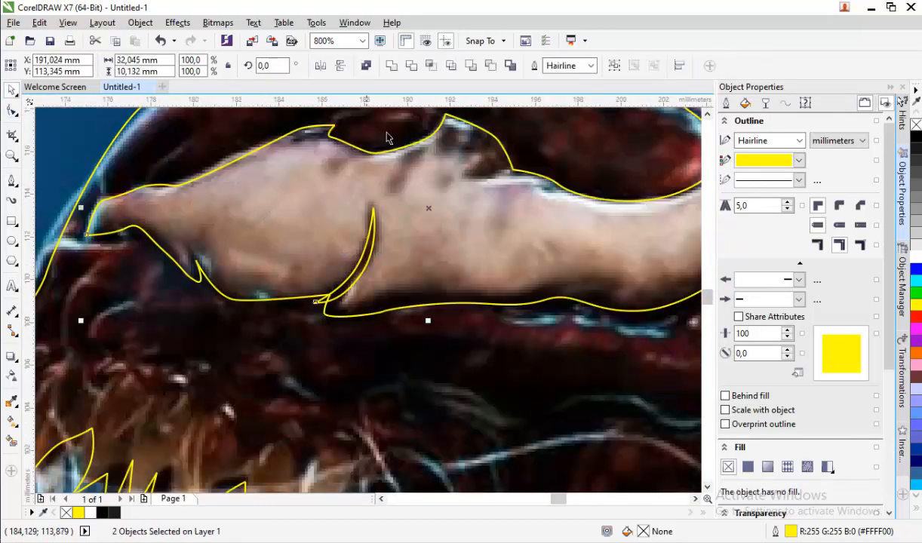
click(490, 66)
scroll(331, 225, down, 1)
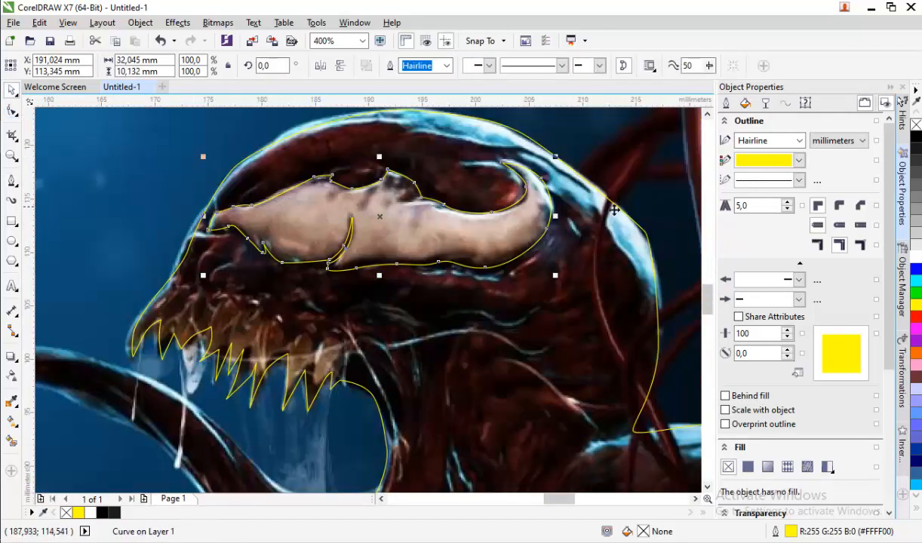
click(915, 257)
click(213, 148)
scroll(370, 217, down, 1)
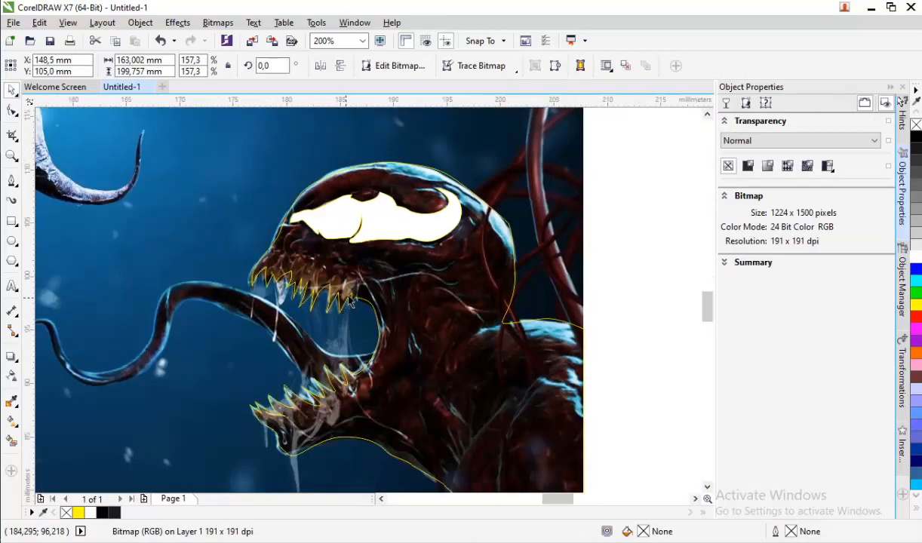
Start a Bezier outline of the red symbiote's tongue at the back of the mouth, following the rearmost lower tooth
scroll(351, 302, up, 1)
click(11, 182)
scroll(418, 255, down, 2)
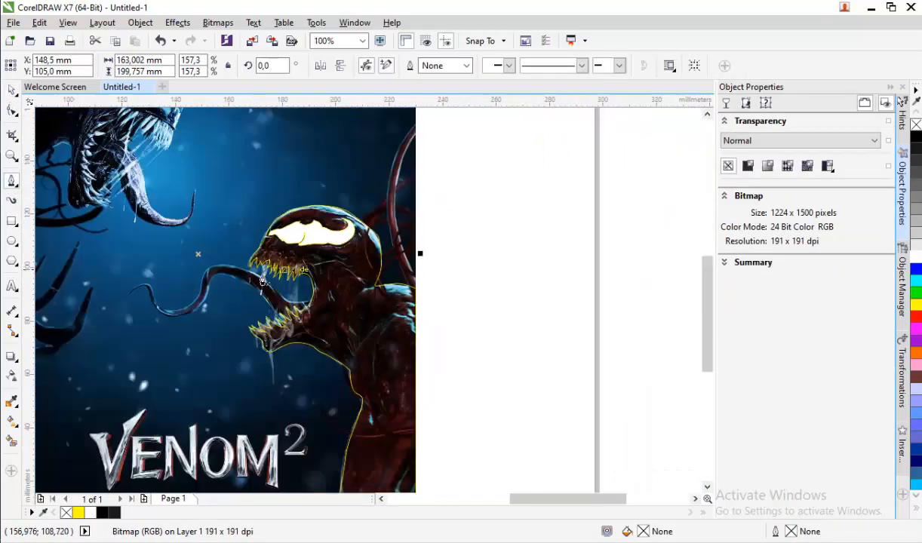
scroll(382, 321, up, 2)
scroll(368, 310, up, 1)
scroll(648, 309, up, 1)
click(662, 310)
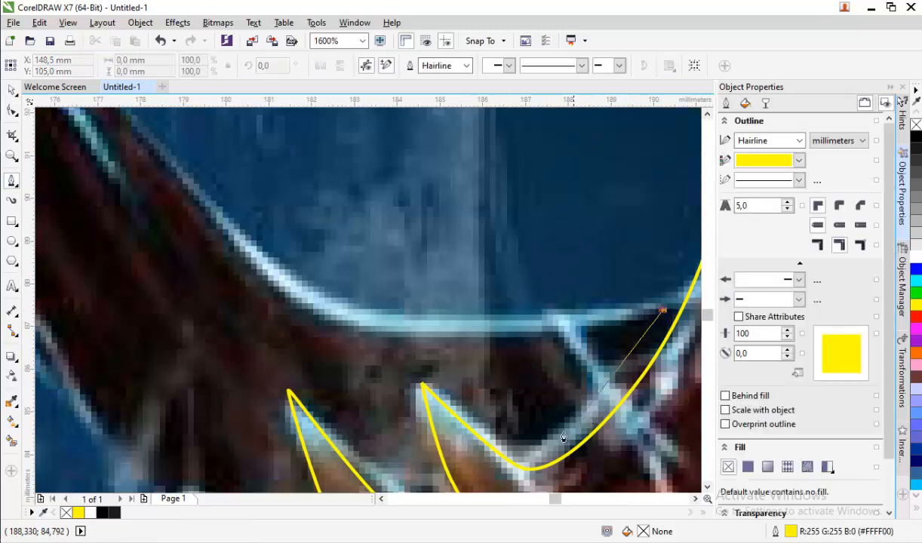
drag(574, 425, 552, 446)
drag(517, 451, 478, 432)
scroll(405, 381, down, 1)
mouse_move(405, 359)
mouse_down()
mouse_move(405, 378)
mouse_move(418, 362)
mouse_up()
Continue the tongue's outline just above the lower teeth toward its underside
scroll(408, 404, up, 1)
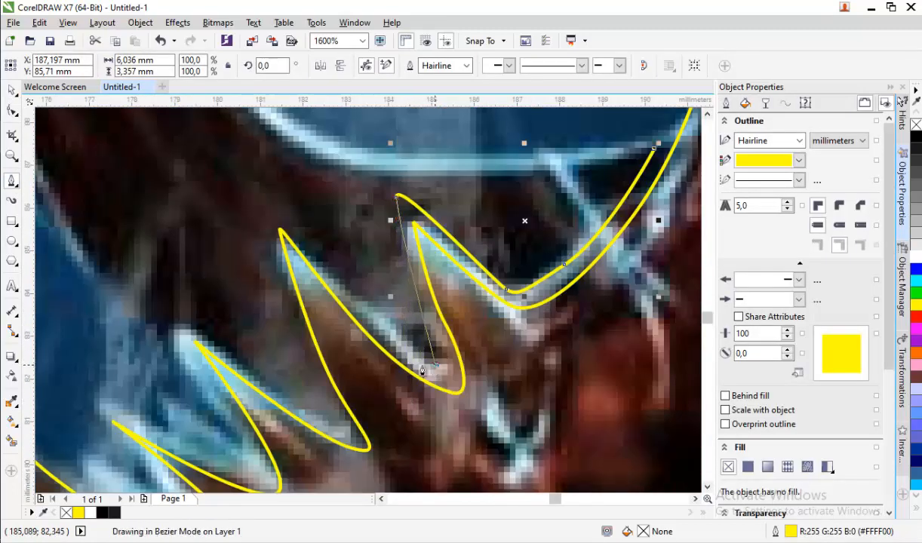
drag(330, 275, 313, 259)
drag(261, 208, 261, 219)
drag(315, 412, 282, 395)
drag(212, 328, 189, 316)
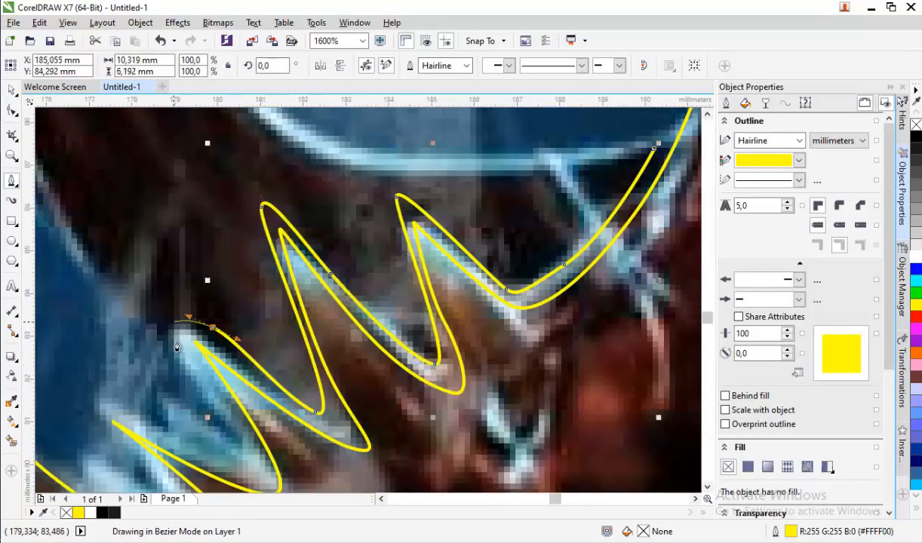
Trace the underside of the tongue from the lower teeth over the large arch and along the following dip
scroll(227, 430, down, 4)
scroll(243, 332, up, 2)
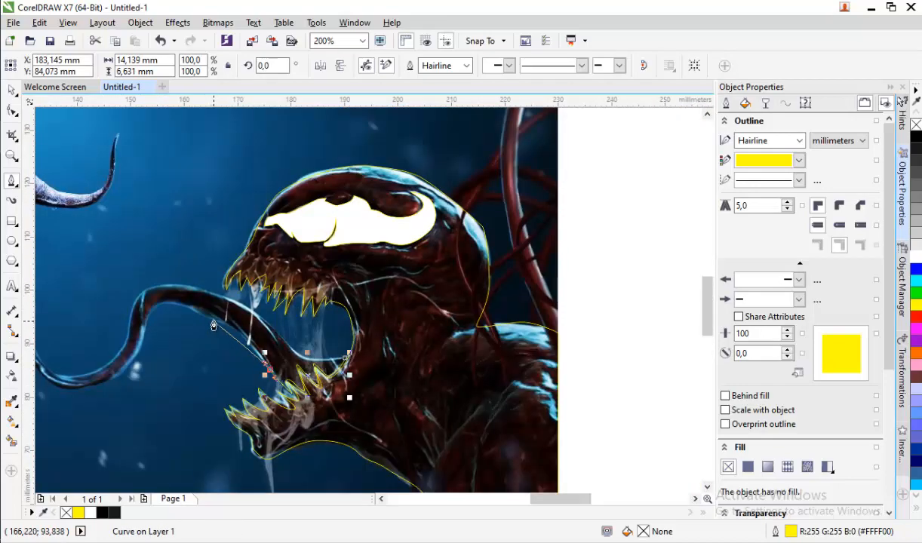
drag(239, 319, 195, 301)
drag(168, 289, 76, 303)
scroll(162, 292, down, 2)
scroll(124, 318, up, 2)
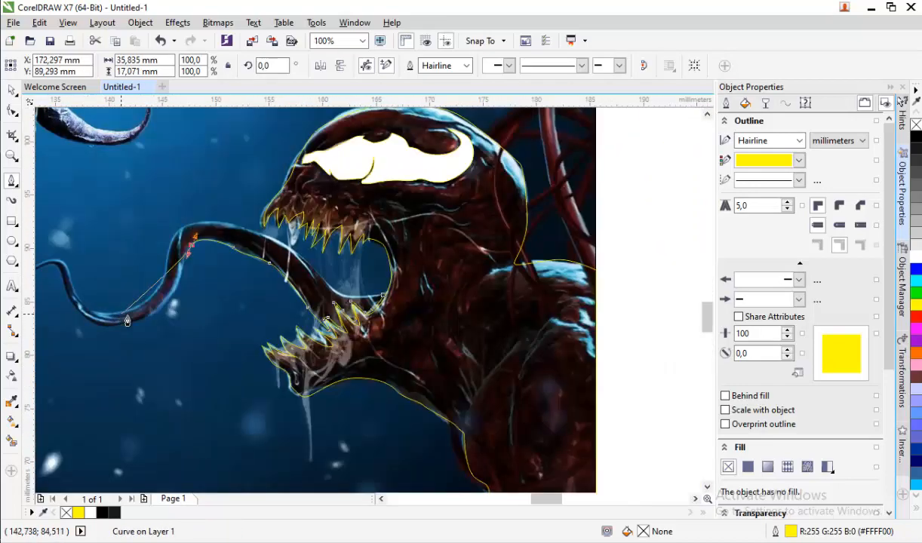
drag(150, 329, 93, 340)
scroll(91, 344, down, 2)
scroll(216, 325, up, 2)
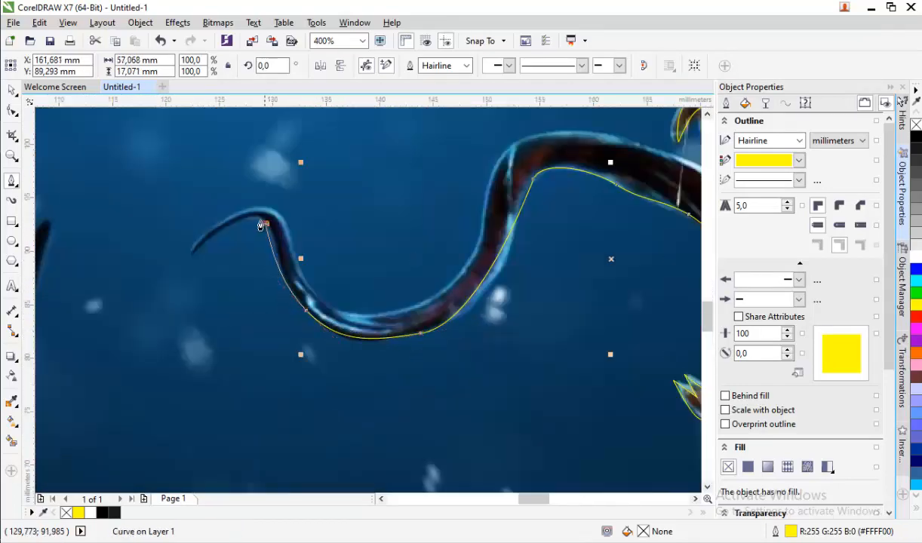
Trace around the tongue's pointed tip and back along its upper edge to the top of the arch
drag(265, 224, 283, 231)
drag(193, 258, 283, 224)
drag(331, 313, 359, 325)
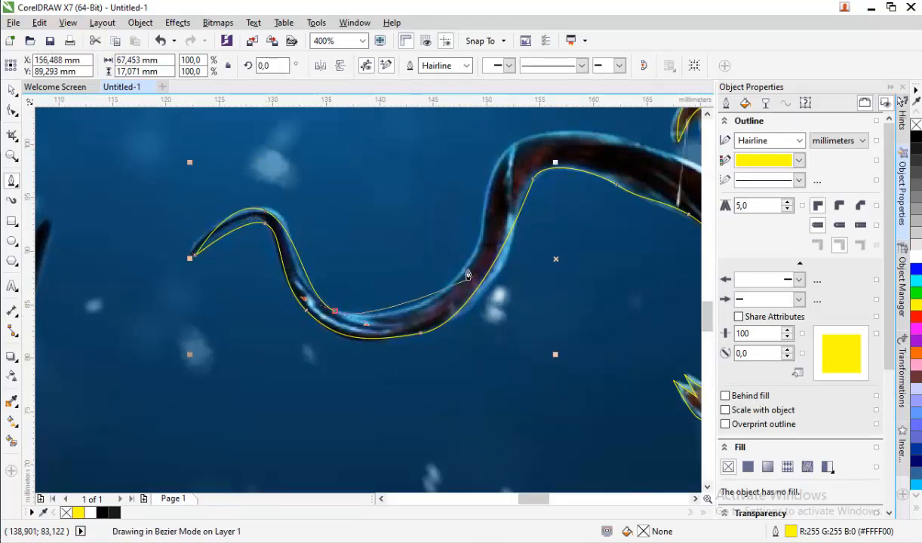
drag(465, 262, 492, 212)
drag(516, 141, 533, 132)
Trace the tongue's upper edge back into the mouth and close the outline at its starting node
scroll(330, 254, down, 2)
scroll(459, 188, up, 2)
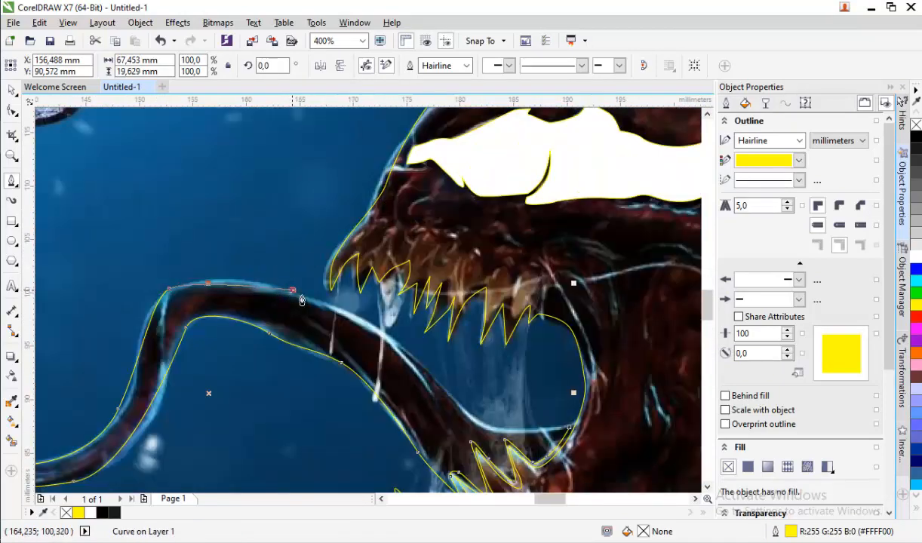
drag(301, 300, 405, 348)
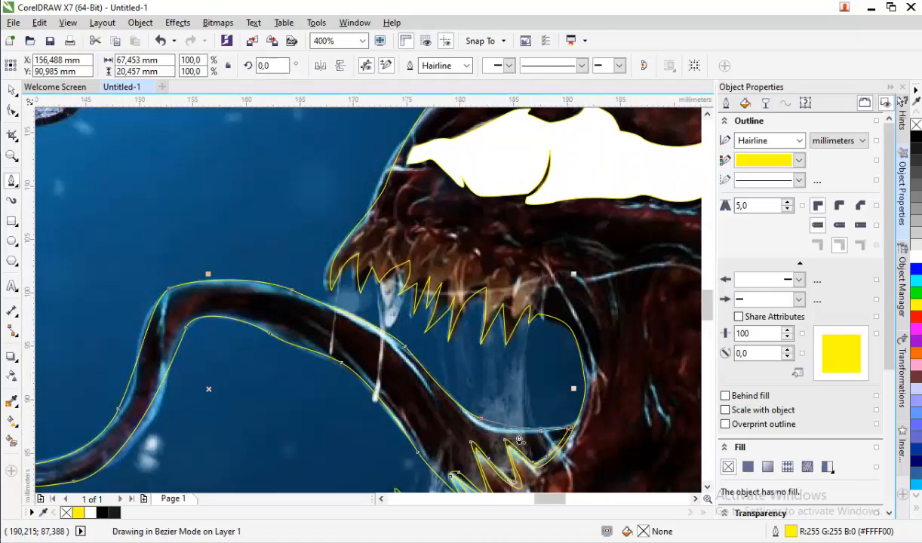
click(519, 440)
Start a Bezier outline of the long saliva strand at the front upper teeth, down across the tongue and back up
scroll(519, 440, down, 2)
scroll(338, 253, up, 2)
scroll(313, 306, up, 2)
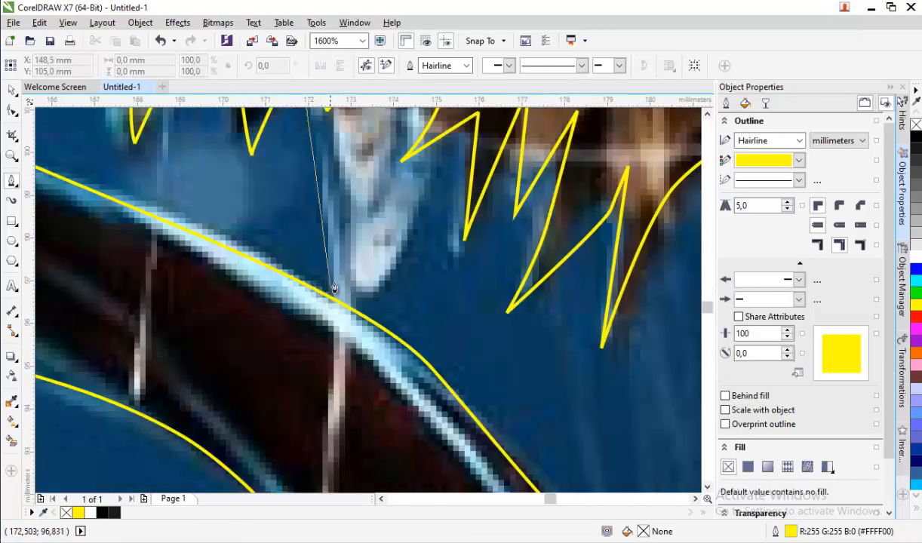
scroll(331, 287, down, 1)
drag(334, 291, 335, 355)
drag(314, 456, 328, 451)
drag(342, 334, 339, 266)
Trace the wider drool drop beside the long saliva strand and close the outline at its starting node inside the upper teeth
drag(347, 217, 357, 276)
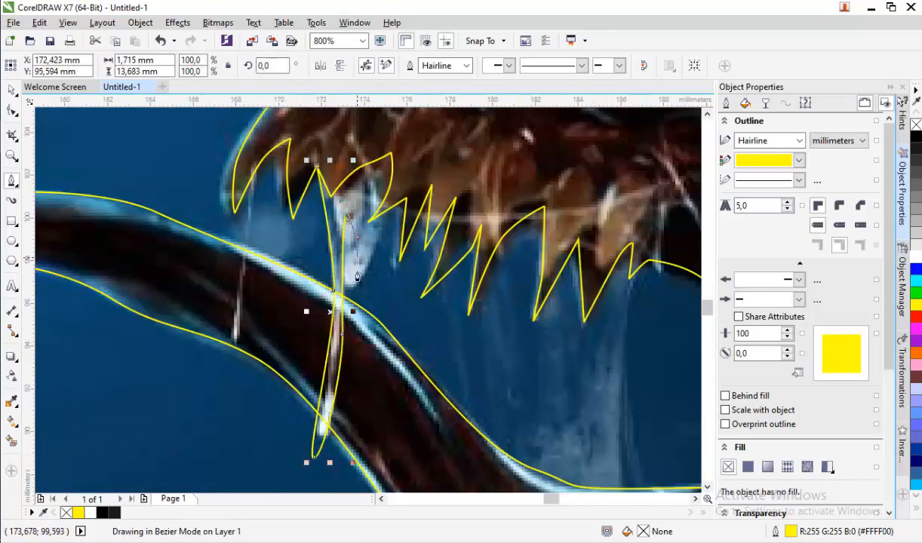
drag(376, 230, 387, 208)
scroll(364, 236, up, 1)
drag(368, 255, 368, 276)
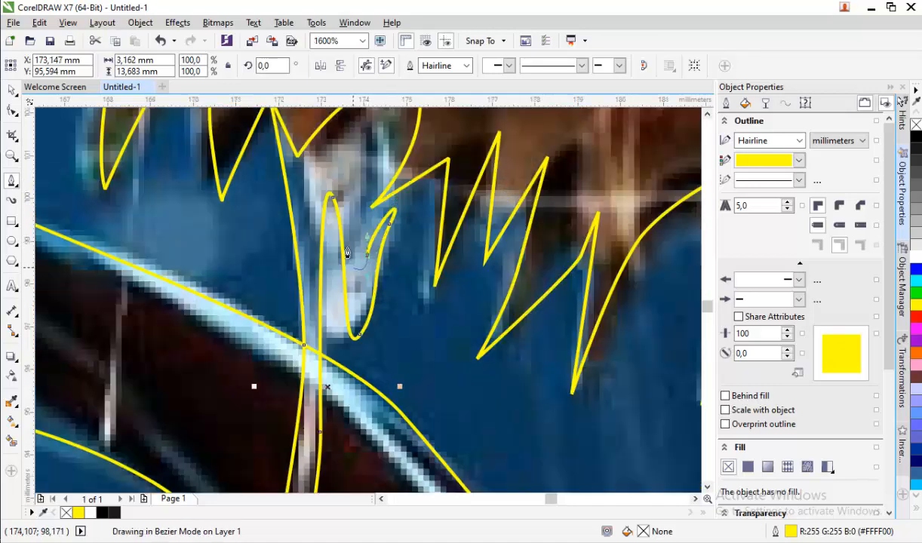
scroll(350, 268, down, 2)
scroll(358, 190, up, 2)
drag(295, 277, 277, 276)
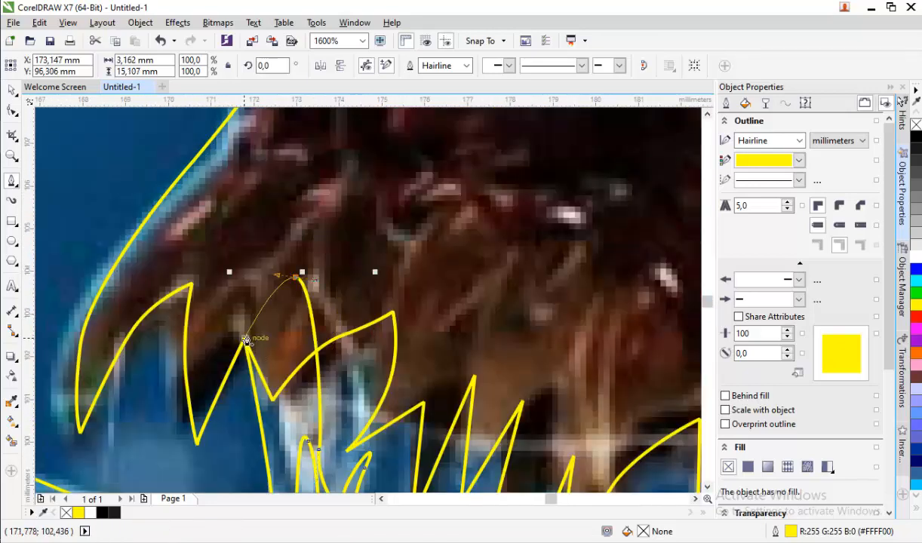
click(246, 339)
Trace a closed thin saliva strand about 11 mm long from the foremost upper tooth down across the tongue
scroll(303, 200, down, 1)
scroll(276, 331, down, 1)
scroll(286, 423, up, 1)
click(192, 160)
drag(188, 246, 184, 287)
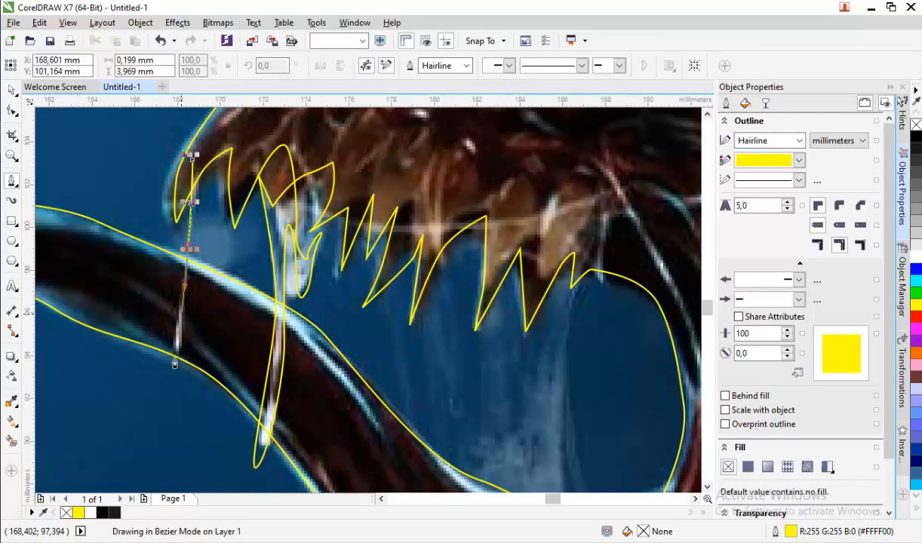
drag(170, 400, 175, 401)
drag(191, 282, 194, 270)
click(192, 160)
Start a Bezier outline of the saliva strands at the back of the mouth, tracing the rear edge and the lower zigzag over the tongue
scroll(376, 203, down, 2)
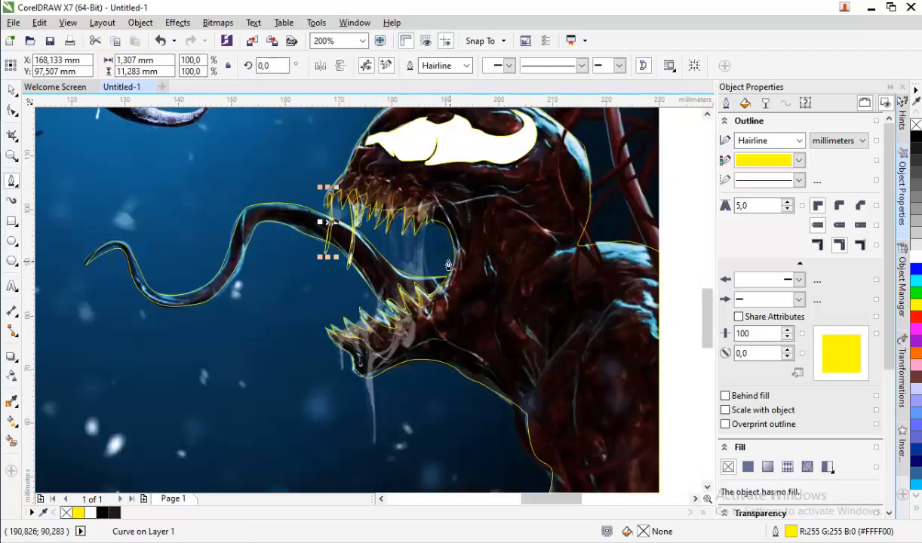
scroll(448, 266, up, 1)
scroll(392, 206, up, 1)
drag(398, 241, 397, 297)
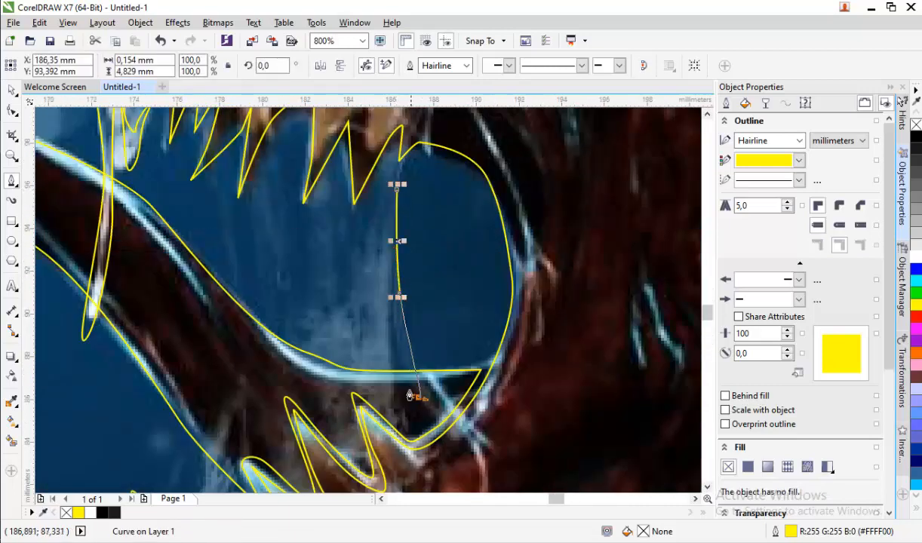
drag(410, 395, 383, 185)
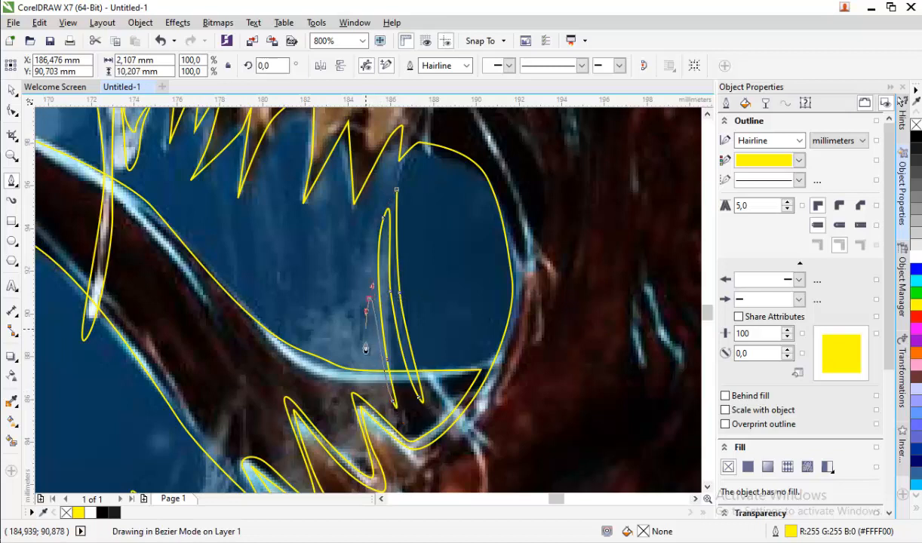
drag(340, 411, 342, 277)
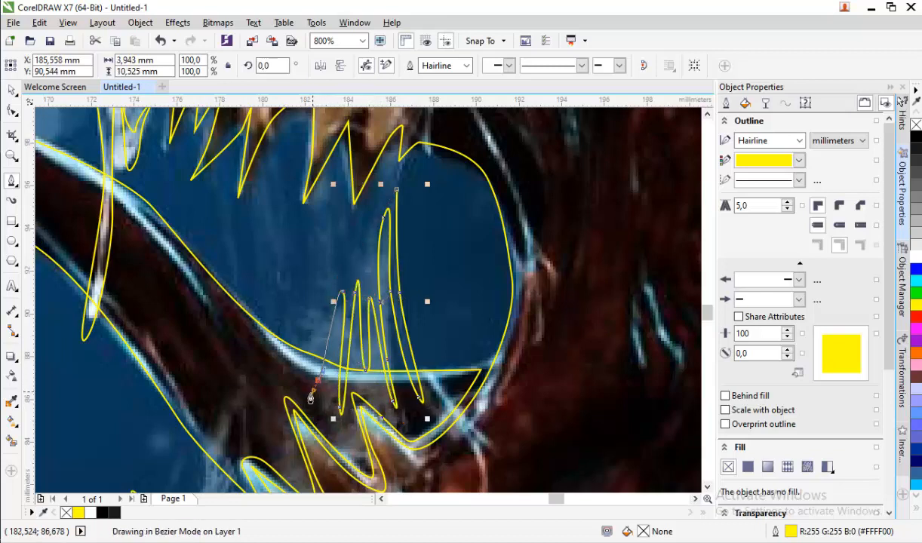
drag(310, 398, 334, 263)
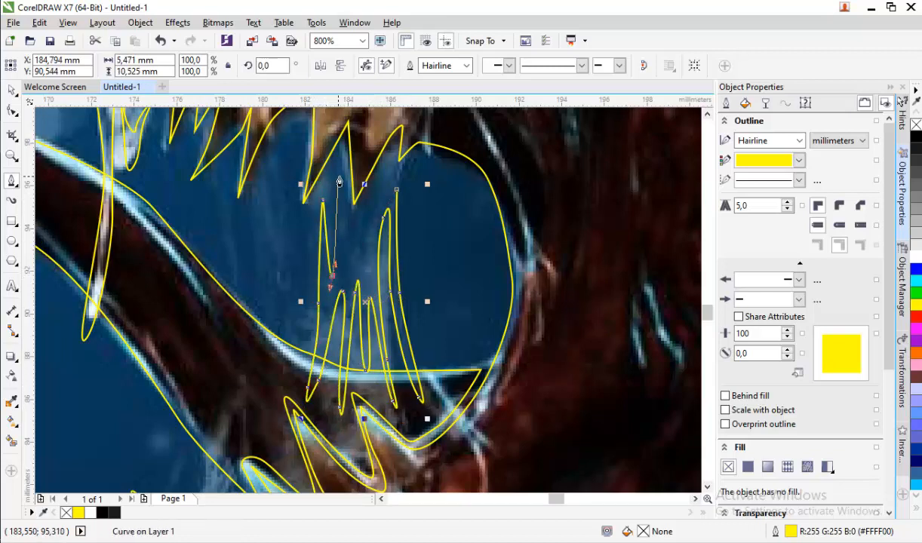
Trace the jagged upper points of the back saliva strands toward the upper teeth, undoing the misplaced node between them
drag(339, 176, 343, 190)
drag(355, 266, 357, 246)
drag(367, 127, 372, 154)
drag(364, 270, 371, 252)
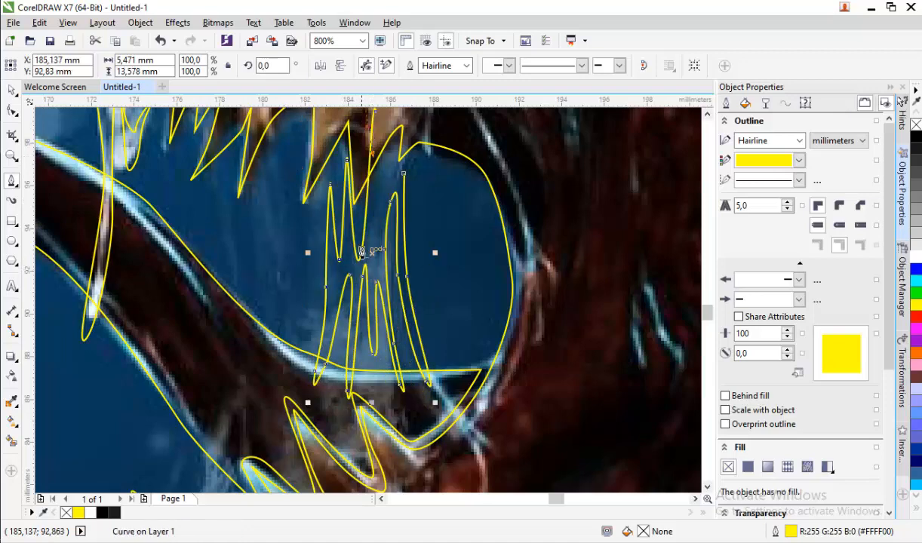
key(ctrl+z)
scroll(372, 226, up, 1)
drag(365, 306, 376, 289)
drag(392, 160, 405, 172)
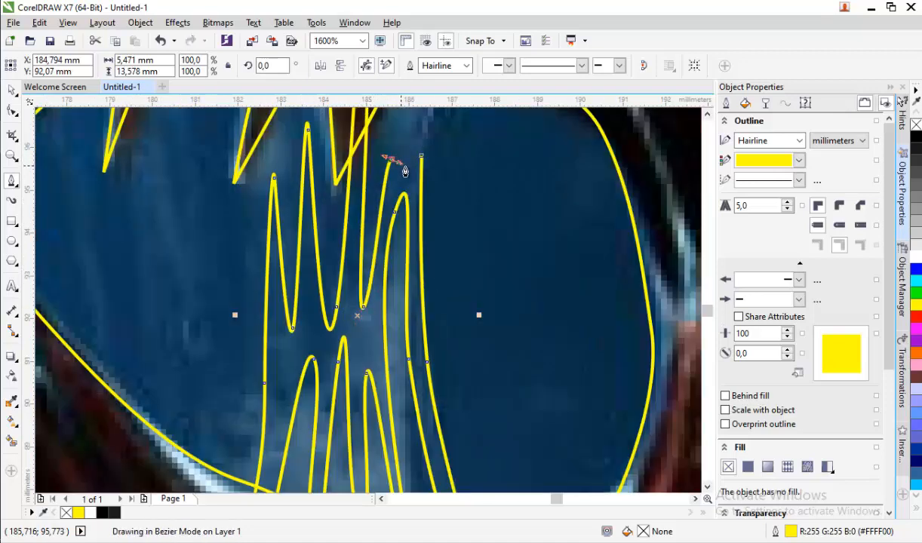
Run the back saliva outline up over the rearmost upper tooth and close it at its starting node
scroll(409, 173, down, 1)
scroll(414, 160, up, 1)
click(401, 125)
drag(420, 124, 424, 139)
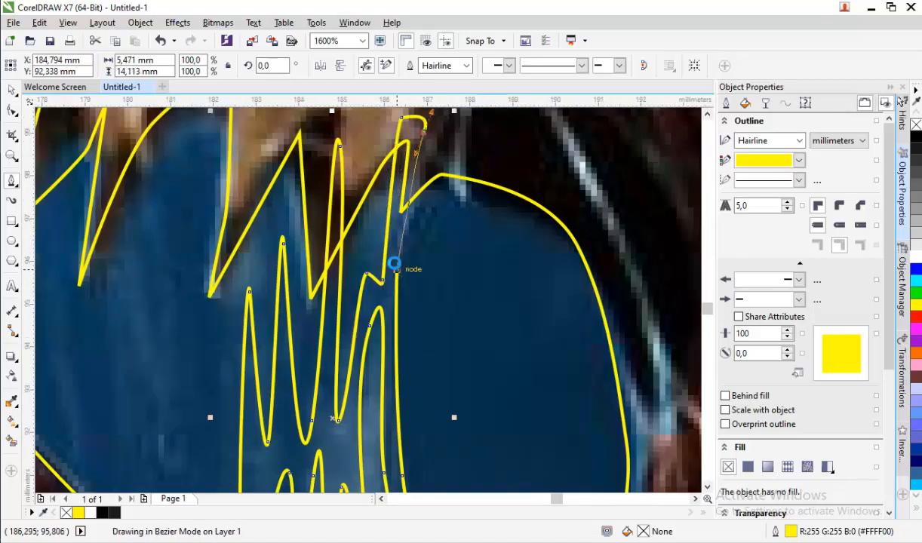
click(395, 270)
Start a Bezier outline of the lower jaw's drool with the short front drip and the stretch across to the chin
scroll(395, 211, down, 2)
scroll(393, 263, down, 2)
scroll(351, 324, up, 3)
click(296, 172)
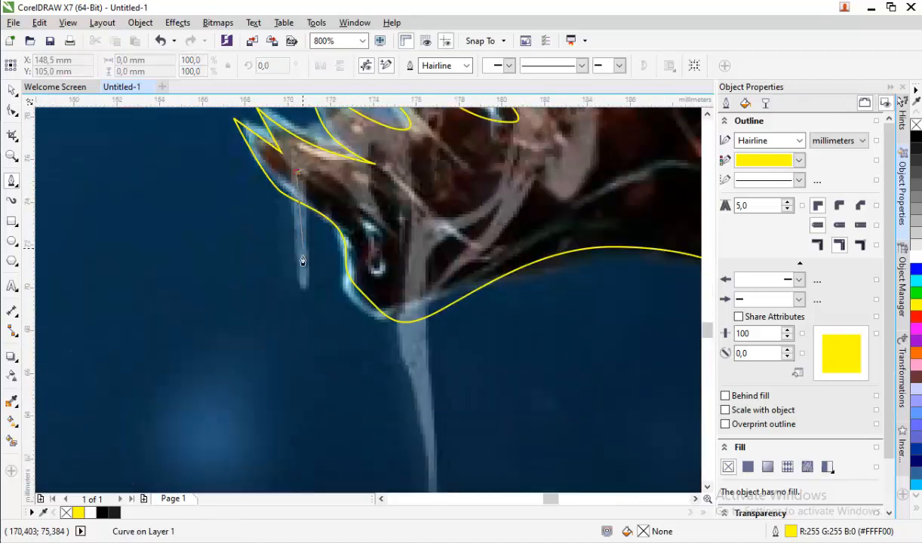
drag(305, 330, 313, 300)
click(314, 220)
drag(328, 191, 339, 202)
drag(379, 274, 382, 290)
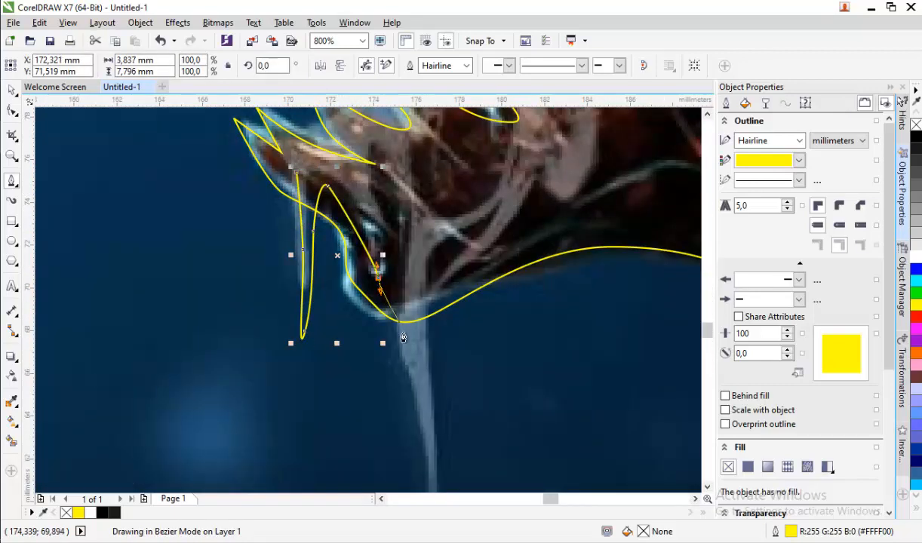
Trace the long drip hanging from the chin down to its tip and partway back up its rear side
drag(403, 338, 405, 377)
scroll(390, 325, down, 2)
scroll(390, 325, up, 2)
click(383, 442)
drag(390, 307, 385, 283)
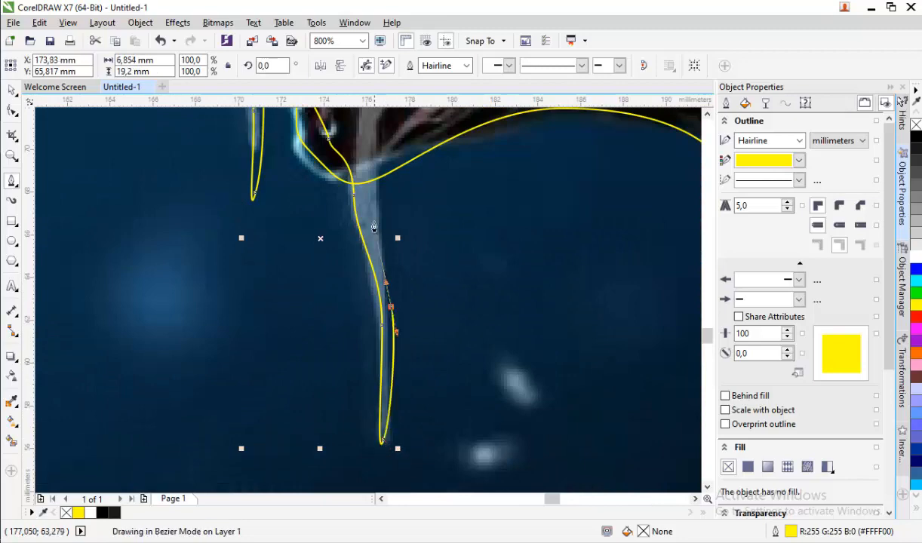
Add a short drip behind the long one and close the chin drool outline at its starting node
click(395, 211)
scroll(393, 216, down, 2)
scroll(393, 177, up, 2)
click(398, 180)
click(249, 162)
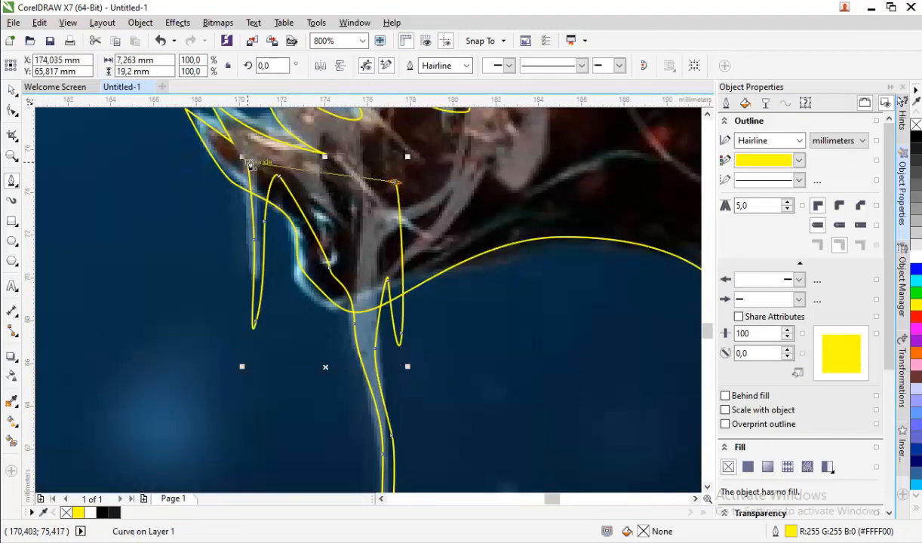
Select the outline of the saliva strands at the back of the mouth
scroll(355, 236, down, 2)
scroll(362, 249, down, 2)
scroll(370, 253, up, 2)
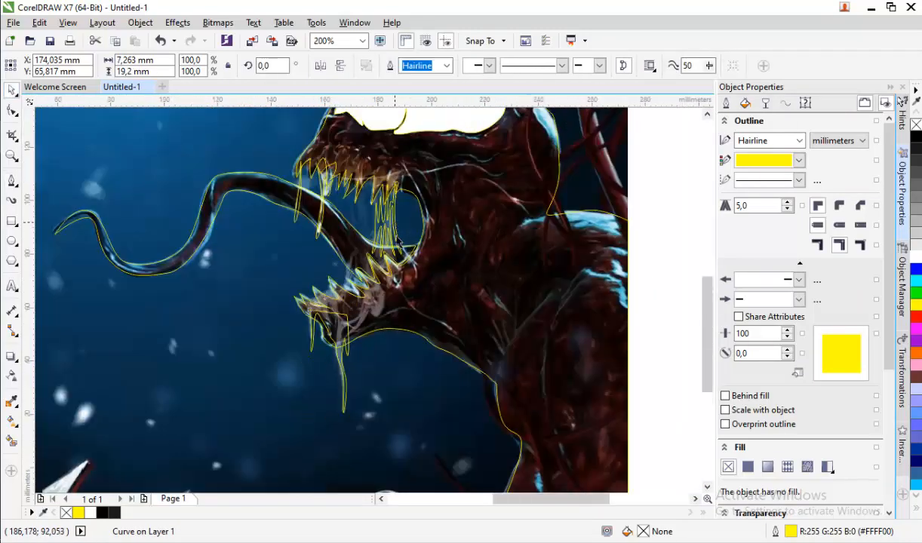
scroll(369, 253, down, 2)
scroll(377, 253, up, 2)
scroll(329, 251, up, 2)
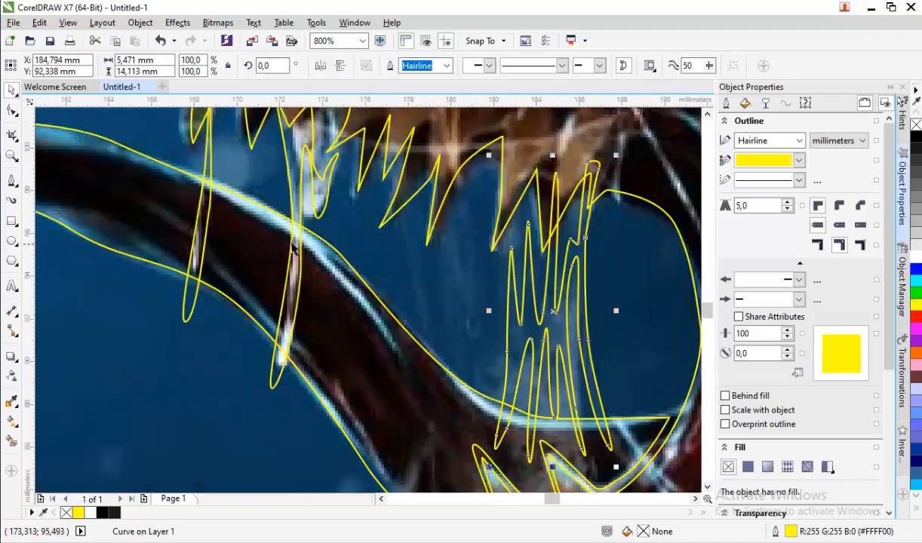
Weld the selected saliva strand and jaw outlines together, and weld the result with the body outline
shift+click(287, 136)
shift+click(207, 206)
scroll(249, 189, down, 1)
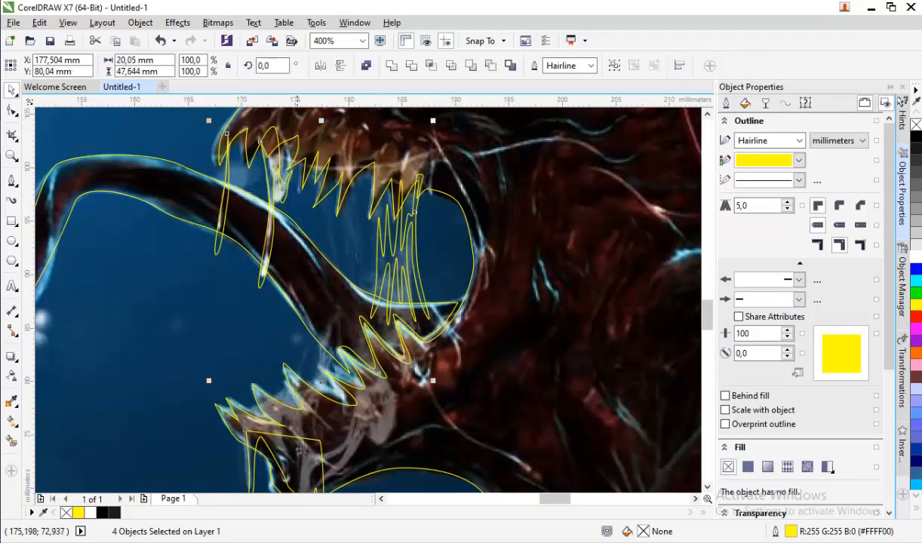
click(392, 67)
scroll(411, 220, down, 2)
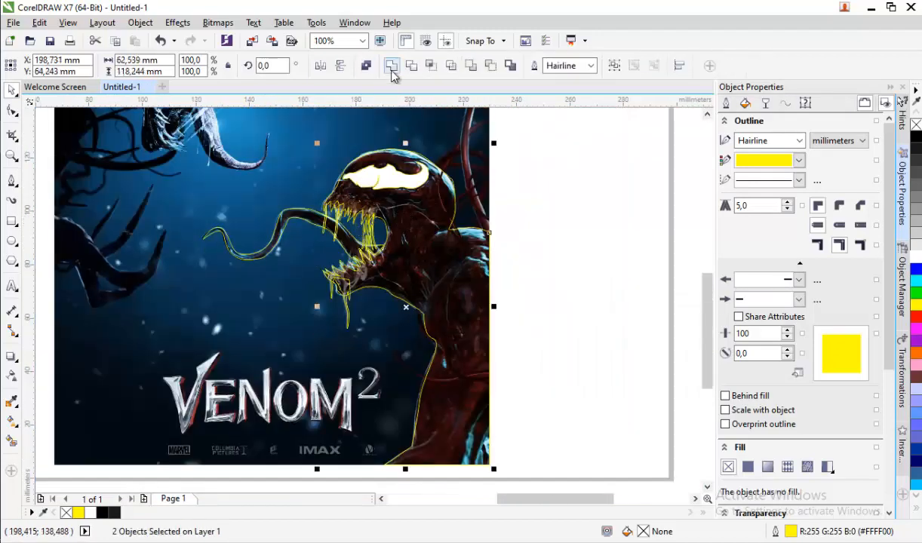
click(391, 67)
click(562, 232)
Weld the tongue outline to the red creature's body outline
scroll(354, 253, up, 2)
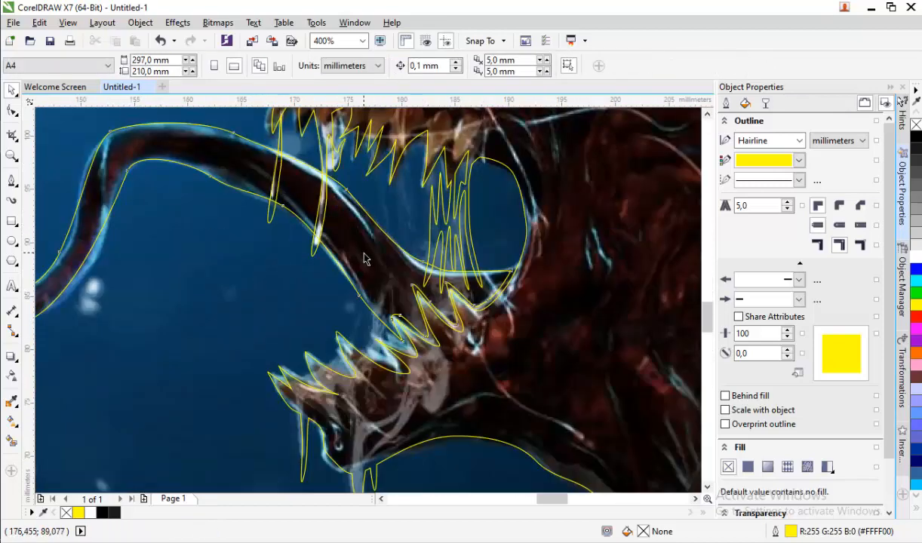
click(362, 251)
scroll(362, 247, down, 2)
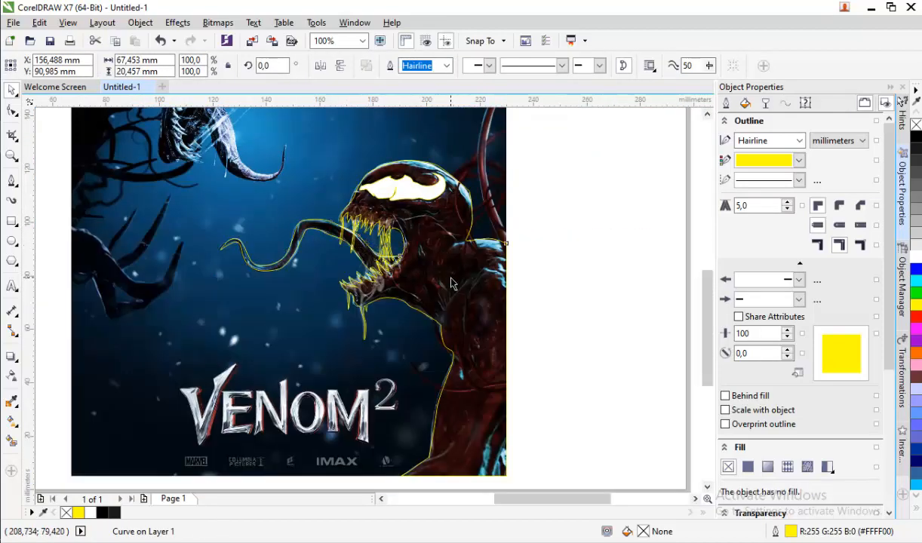
shift+click(450, 279)
click(392, 68)
click(575, 229)
click(422, 274)
Trace the outer edge of the thick tentacle behind the head with the Pen tool, from the shoulder up towards the poster's right edge
scroll(487, 172, up, 2)
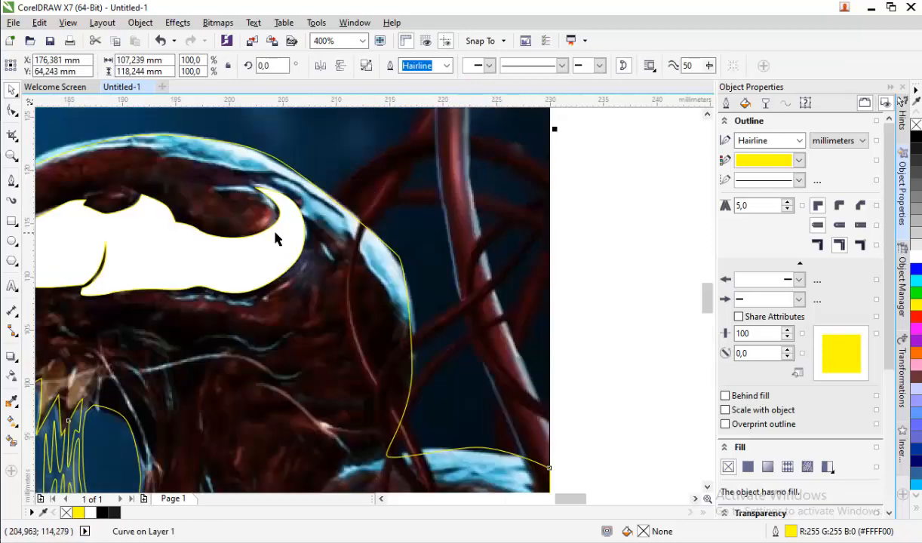
scroll(361, 234, down, 2)
scroll(378, 245, up, 1)
click(12, 181)
scroll(367, 188, up, 1)
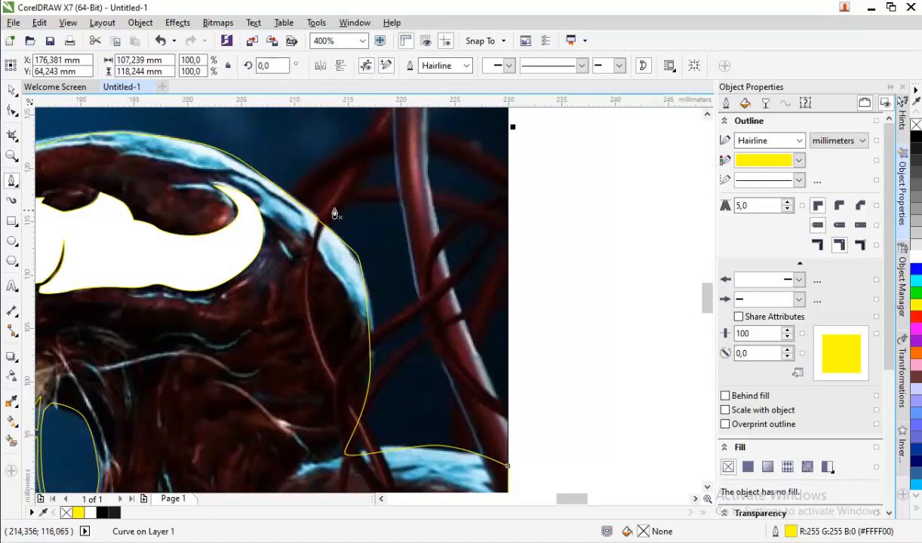
scroll(333, 214, down, 2)
scroll(364, 258, up, 1)
click(389, 315)
drag(356, 224, 344, 194)
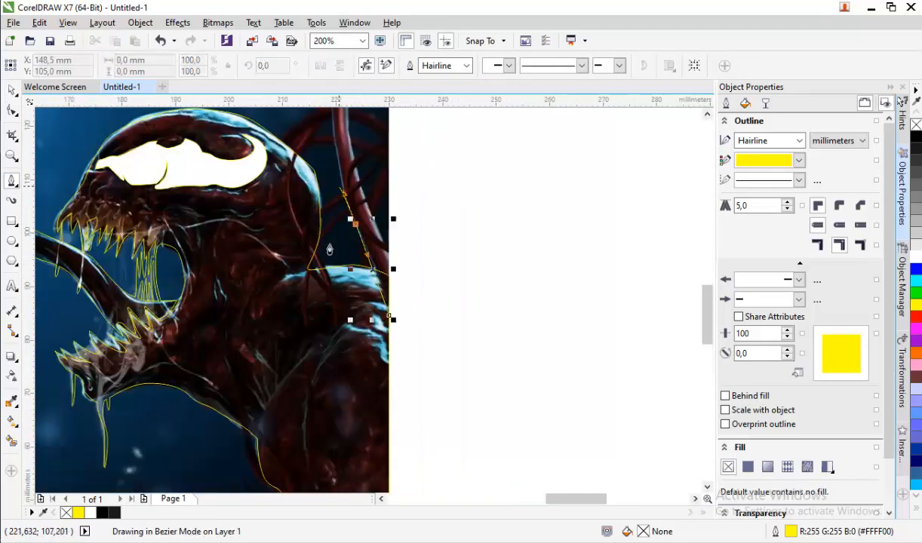
scroll(330, 249, down, 1)
scroll(333, 183, up, 1)
drag(326, 153, 322, 112)
scroll(273, 445, down, 1)
scroll(308, 268, up, 1)
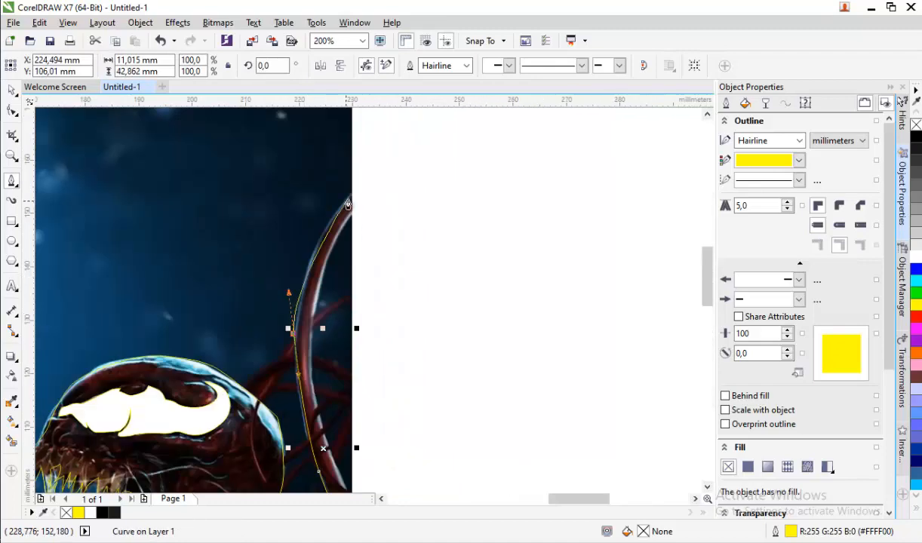
Trace the thick tentacle's inner edge back down along the poster's edge and close the outline, about 11 by 70 mm
scroll(314, 230, up, 1)
drag(387, 144, 392, 185)
scroll(338, 271, down, 1)
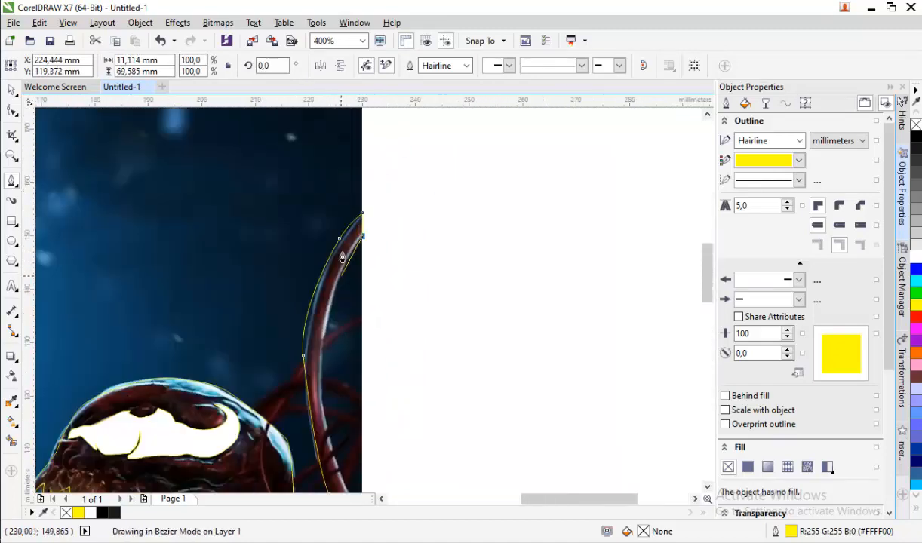
scroll(341, 260, down, 1)
scroll(336, 318, up, 1)
drag(324, 313, 350, 366)
scroll(325, 370, down, 1)
scroll(333, 451, up, 1)
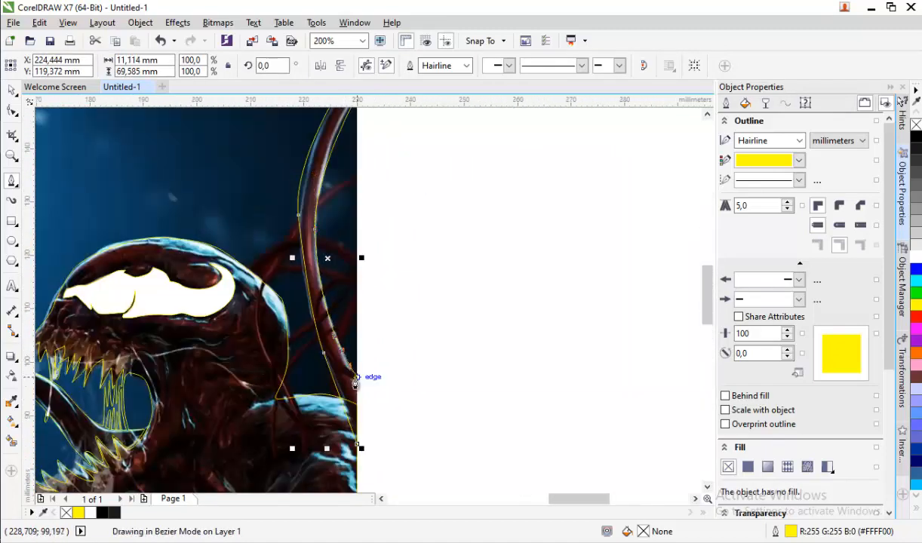
Trace the lower and upper edges of the arched tendril running from the back of the head to the poster's right edge
click(260, 296)
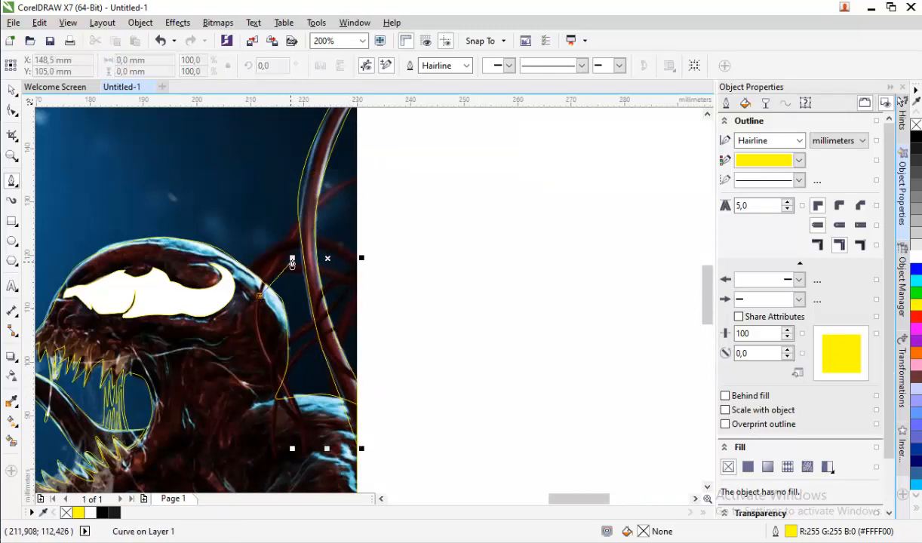
drag(295, 247, 316, 241)
scroll(338, 255, up, 2)
drag(376, 274, 398, 292)
click(408, 316)
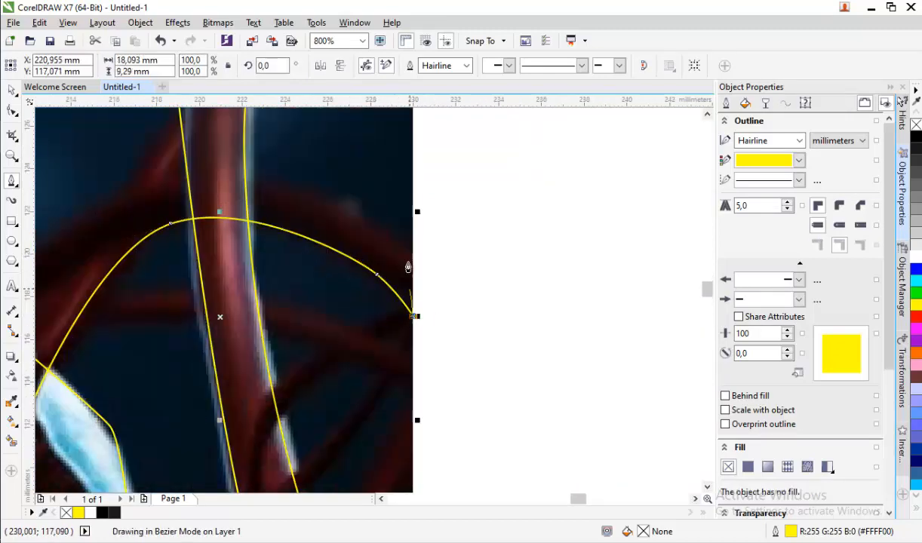
scroll(164, 178, down, 2)
scroll(169, 220, up, 2)
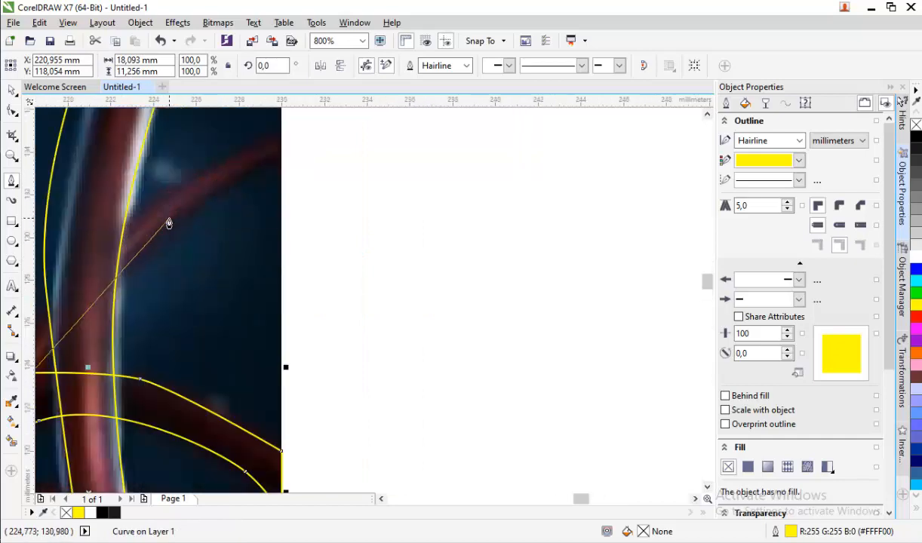
Add the upper branch to the arched tendril and close its outline at the head, about 22 mm tall
drag(165, 229, 222, 182)
click(281, 168)
click(281, 134)
scroll(317, 139, down, 2)
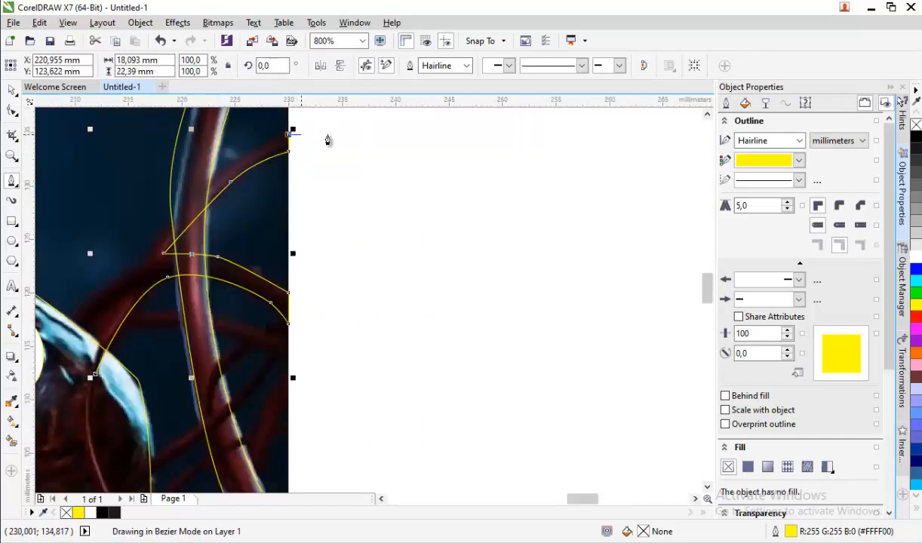
scroll(246, 187, up, 1)
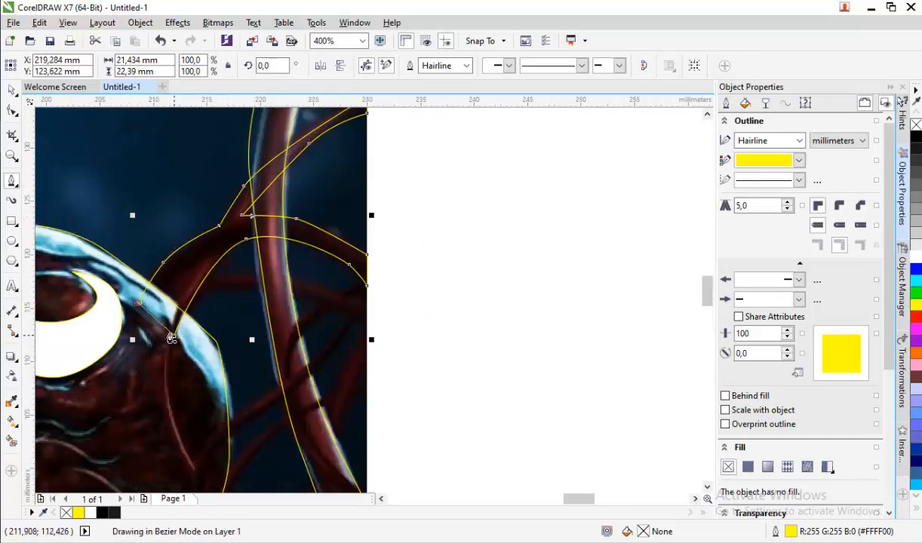
click(174, 335)
Draw a closed outline about 18 by 4 mm around the thin, nearly horizontal tendril below the arched one
click(181, 276)
drag(288, 278, 323, 286)
click(367, 307)
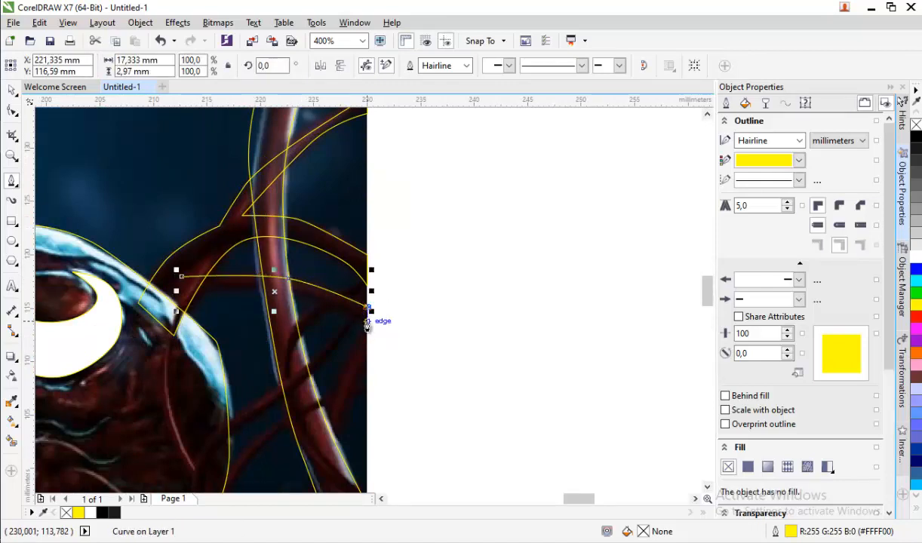
click(177, 289)
click(182, 276)
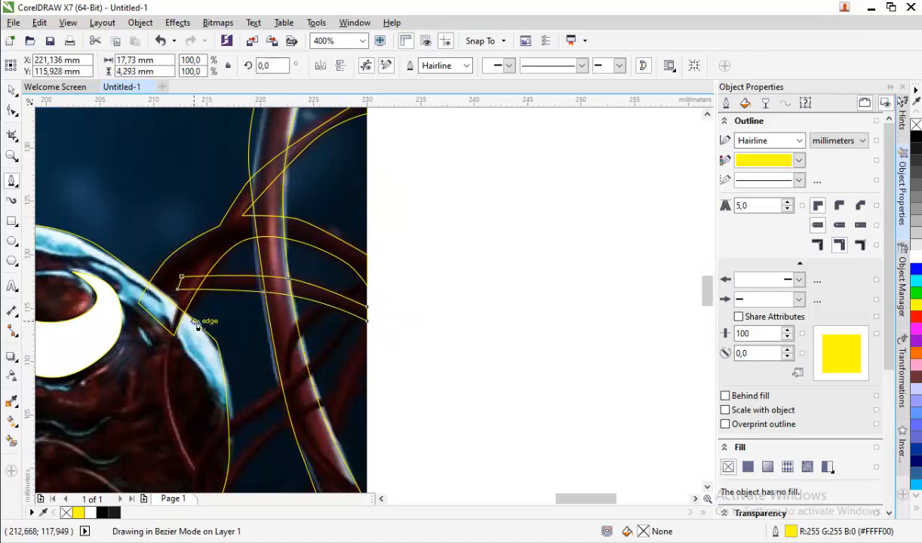
Draw a closed outline about 17 mm wide around the tendril rising diagonally from behind the head to the poster's right edge
scroll(157, 383, down, 1)
scroll(167, 425, up, 1)
drag(238, 361, 253, 349)
drag(318, 305, 331, 288)
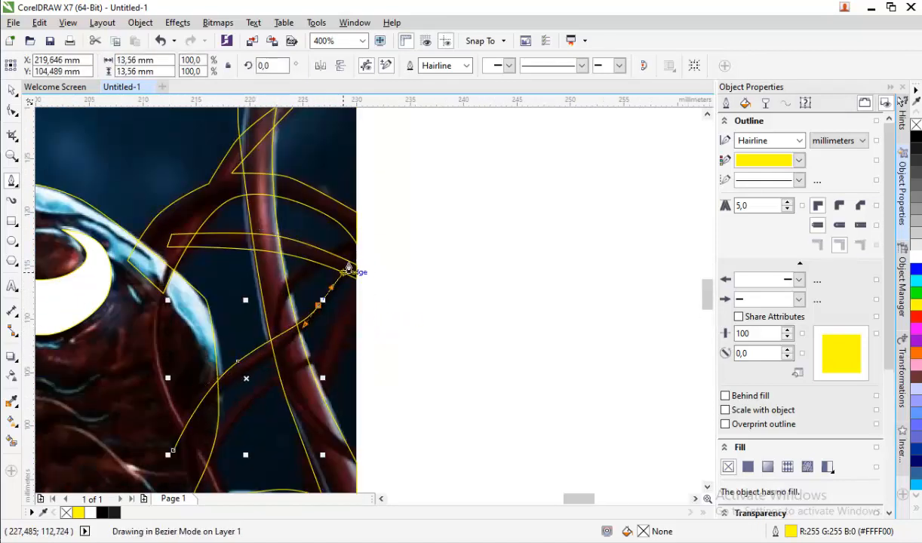
click(357, 252)
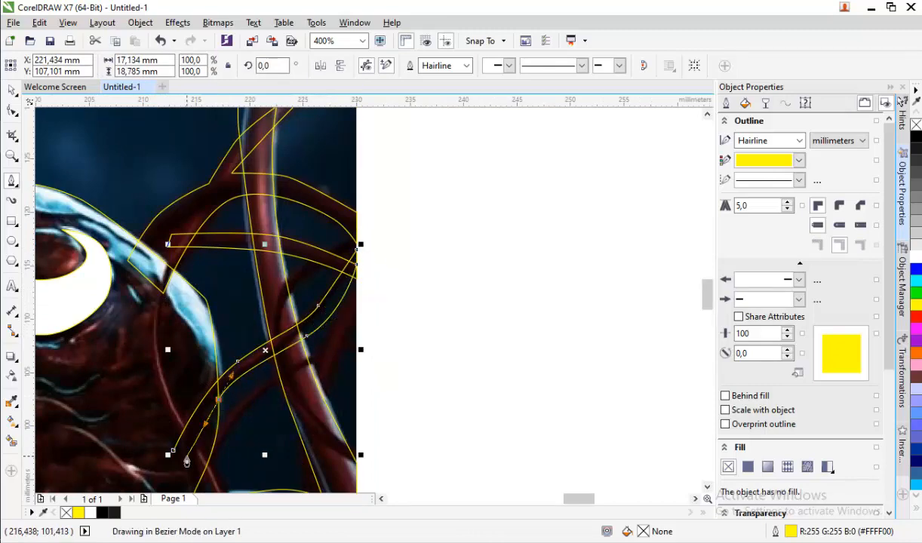
scroll(261, 225, down, 1)
scroll(255, 346, up, 1)
Trace the lower diagonal tendril from the shoulder to the poster's edge and back, about 16 by 17 mm, redoing the misplaced edge node
click(189, 408)
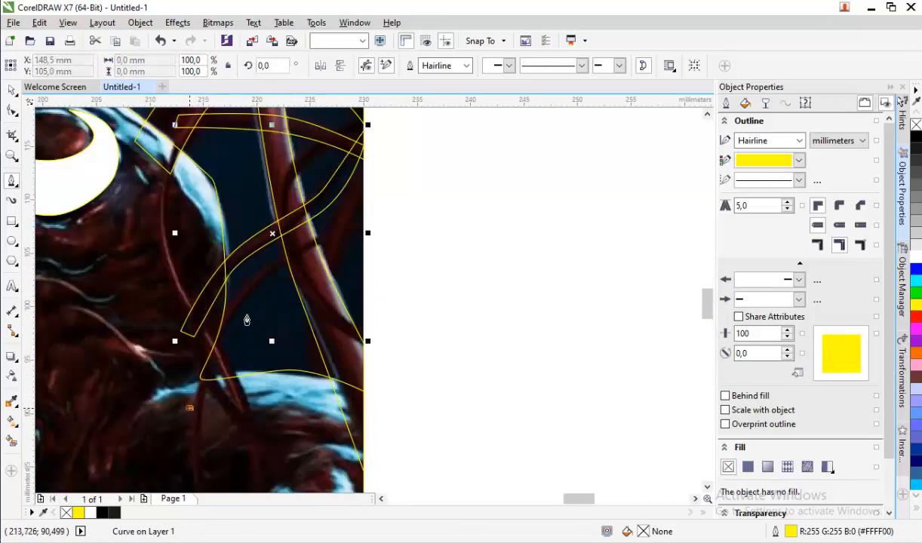
drag(264, 267, 295, 245)
click(367, 227)
scroll(366, 237, up, 2)
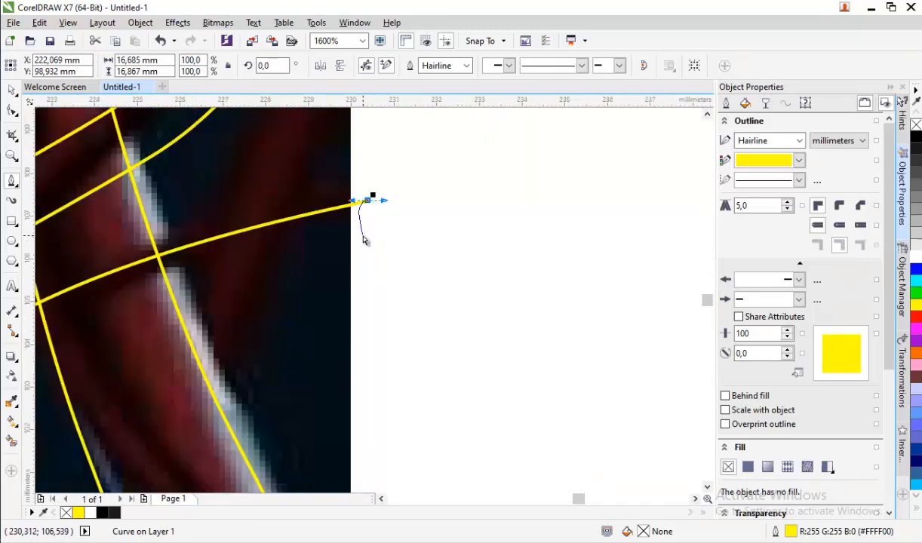
key(ctrl+z)
click(352, 203)
click(351, 230)
scroll(377, 180, down, 2)
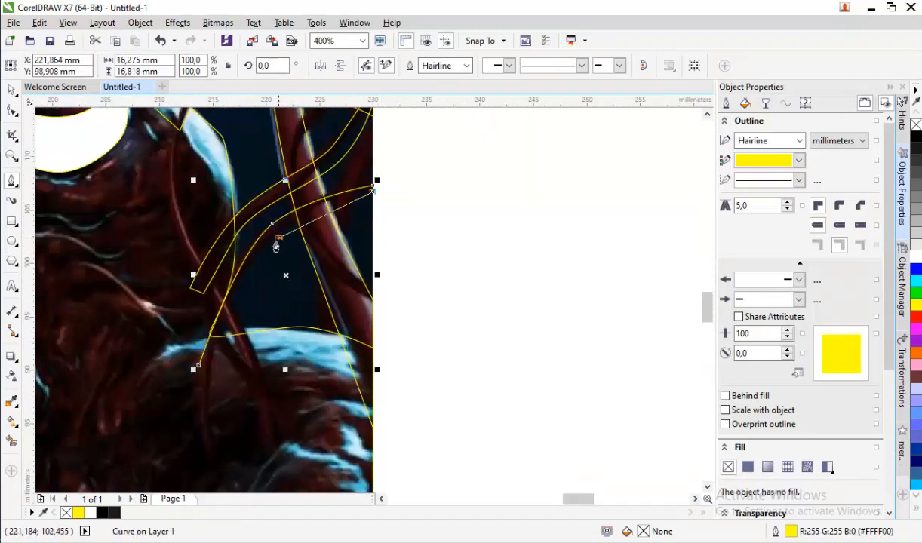
drag(278, 238, 254, 268)
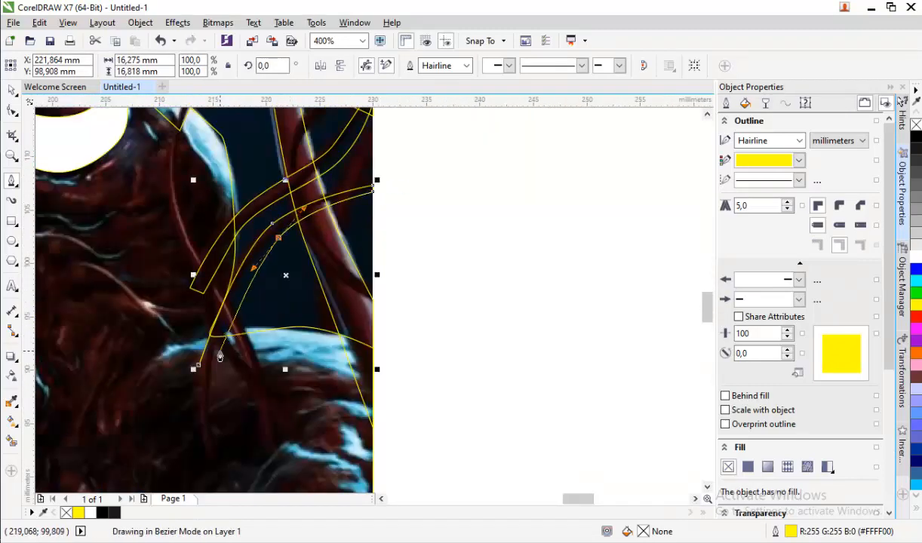
Draw a closed outline about 5 by 13 mm around the short steep tendril at the poster's right edge
click(372, 130)
drag(329, 212, 321, 253)
click(316, 271)
click(332, 273)
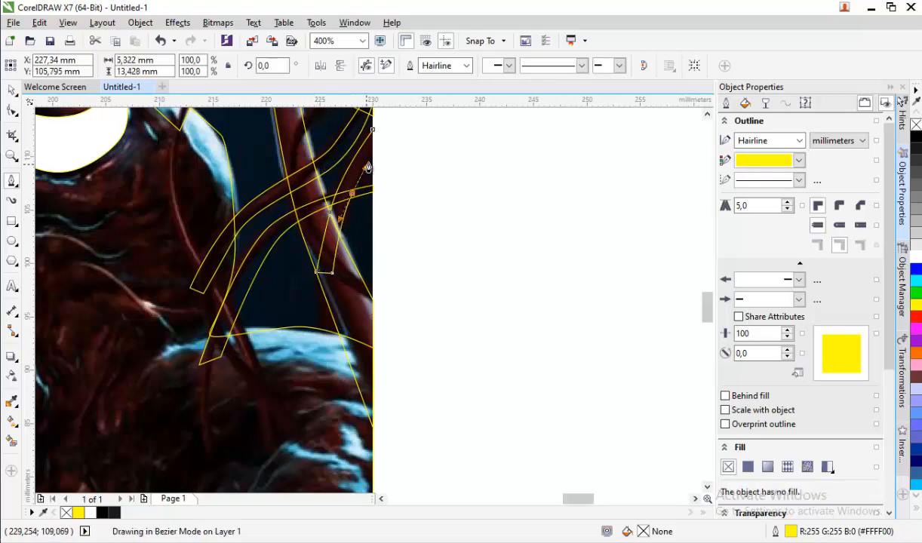
click(372, 134)
Draw a closed crescent outline about 34 by 16 mm around the curved tendril crossing the creature's lower torso
scroll(373, 143, down, 2)
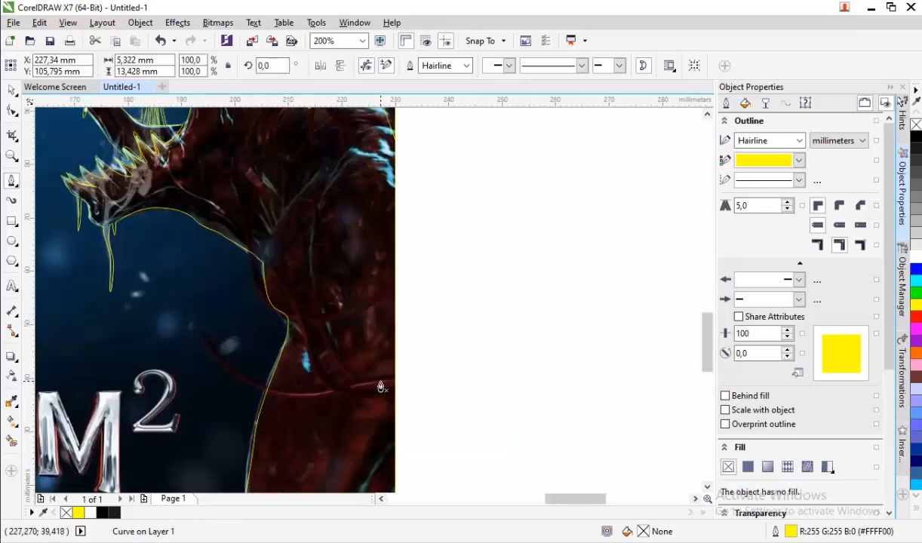
click(380, 382)
drag(282, 393, 238, 391)
drag(200, 322, 199, 336)
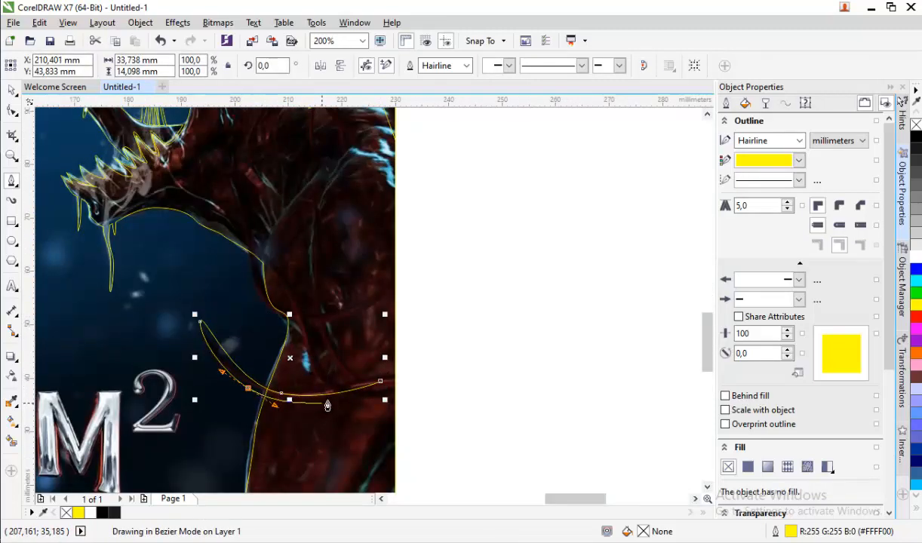
click(381, 381)
Weld all the new tendril outlines together, and weld the result with the body outline
scroll(337, 239, down, 4)
scroll(337, 240, up, 3)
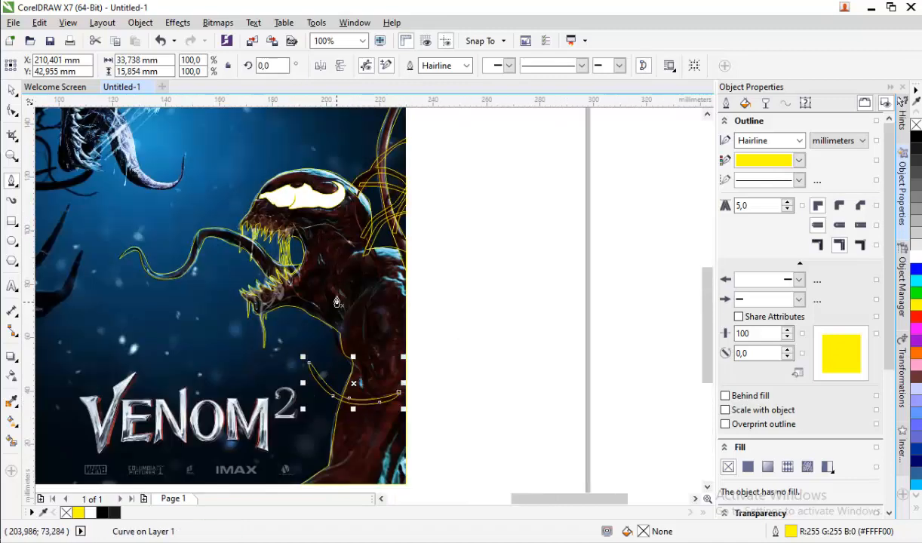
scroll(338, 302, down, 2)
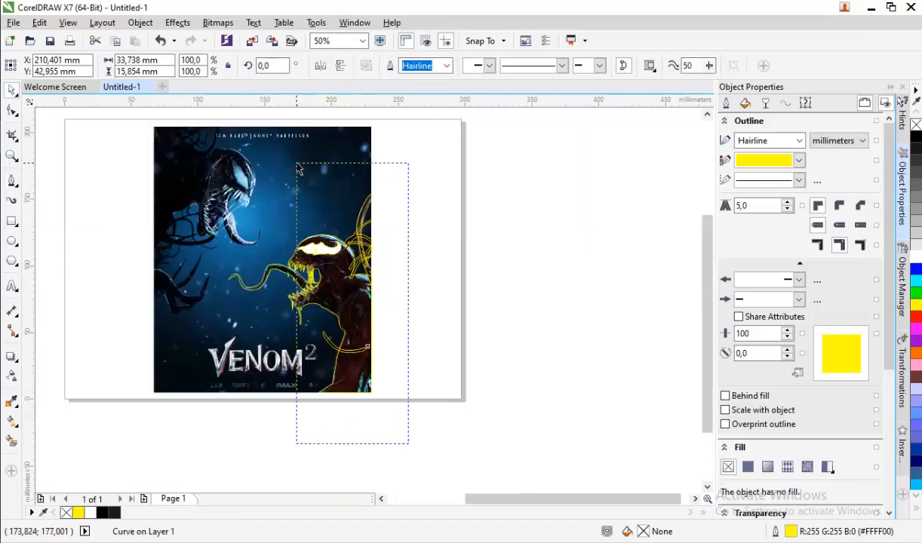
drag(317, 160, 316, 158)
click(396, 66)
scroll(336, 271, up, 1)
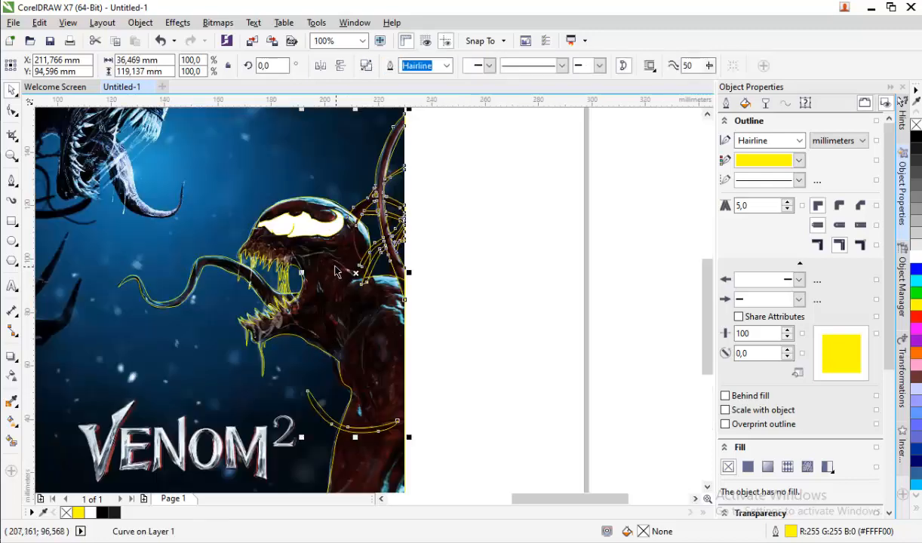
shift+click(330, 246)
click(392, 66)
click(453, 255)
Draw a closed outline about 7 by 16 mm around the small curved tendril in front of the creature's chest, below the jaw
scroll(448, 258, down, 1)
scroll(376, 327, up, 2)
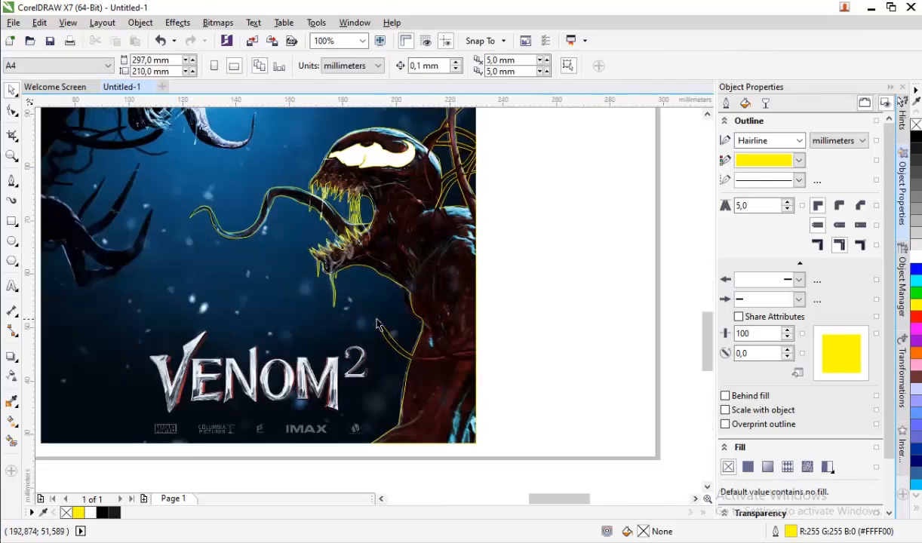
click(12, 181)
scroll(424, 281, up, 2)
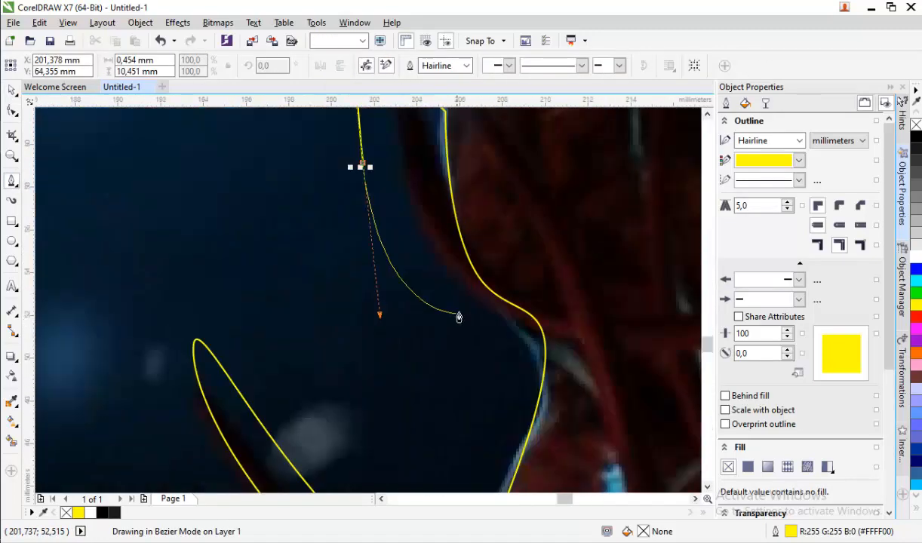
click(510, 285)
scroll(397, 226, down, 2)
drag(410, 245, 384, 139)
scroll(396, 191, up, 2)
scroll(394, 184, down, 1)
click(390, 159)
click(381, 113)
Weld the small chest tendril outline to the body outline
click(12, 90)
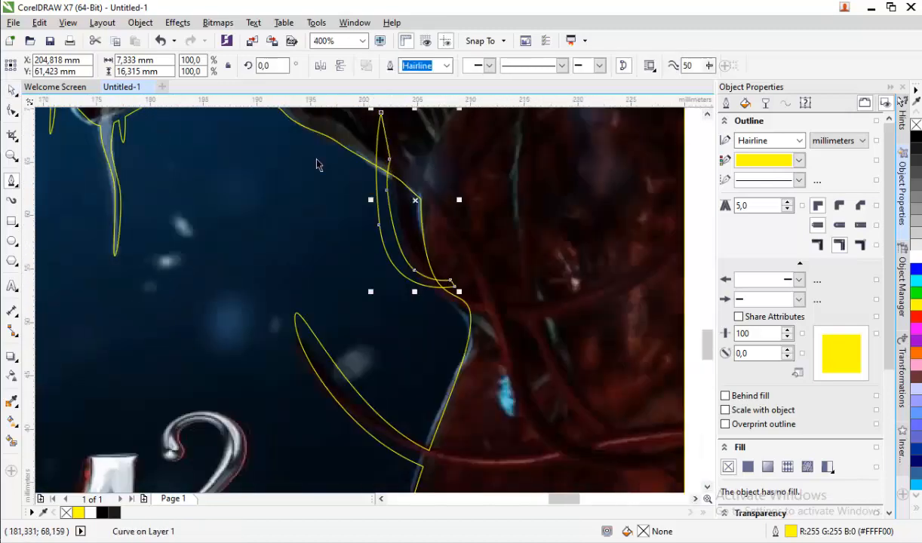
shift+click(334, 143)
click(374, 66)
Sample the dark reddish-brown of the creature's neck with the Color Eyedropper
scroll(453, 287, down, 1)
scroll(452, 287, down, 2)
scroll(417, 246, up, 1)
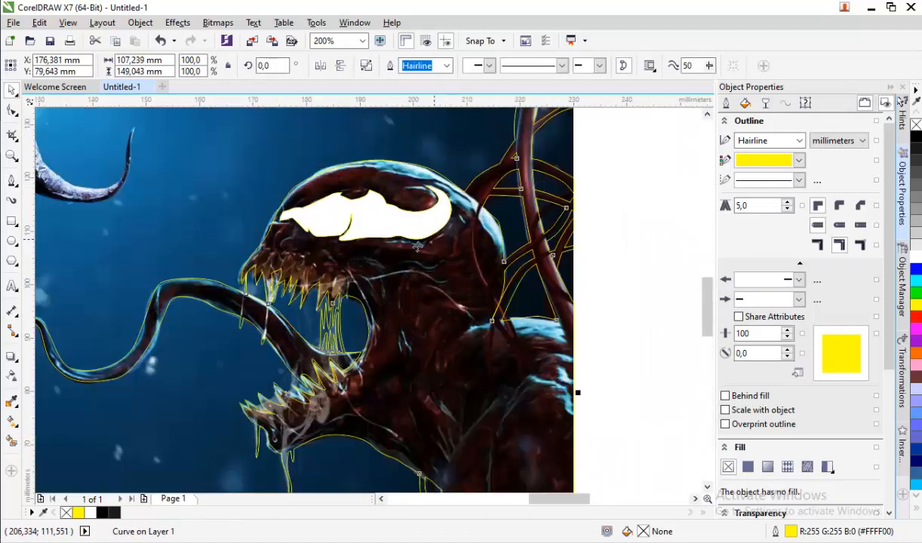
click(10, 397)
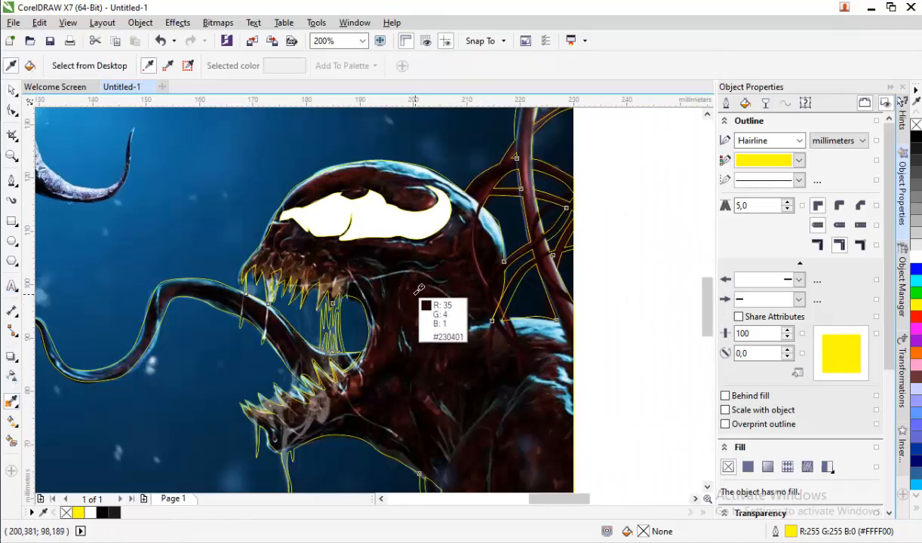
click(425, 288)
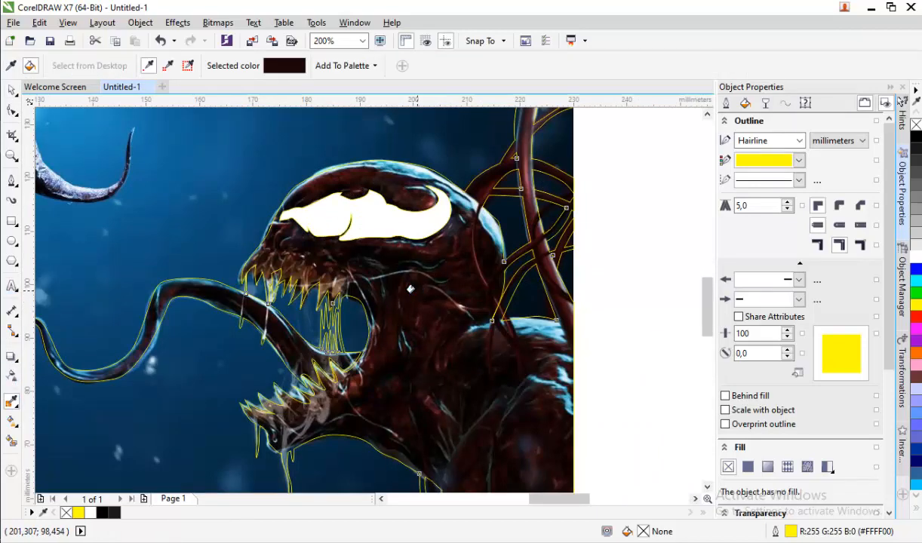
Fill the red creature's body outline with the sampled dark reddish-brown colour
scroll(415, 288, down, 2)
click(13, 91)
scroll(501, 264, down, 2)
scroll(453, 279, up, 2)
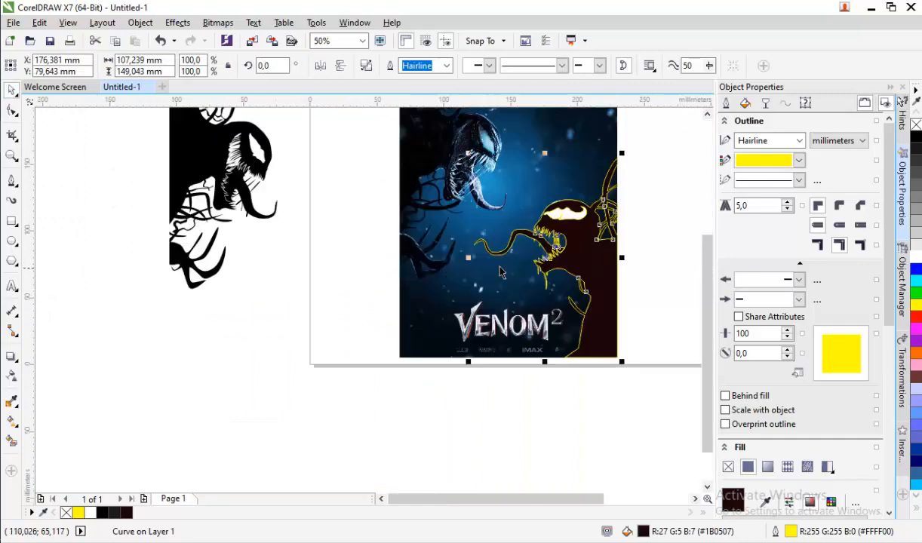
scroll(572, 239, up, 1)
scroll(525, 233, down, 1)
Move the filled creature silhouette together with its eye shape off the poster, to the area below and left of it
drag(545, 253, 278, 325)
key(ctrl+z)
drag(521, 212, 303, 302)
Remove the yellow outline from the creature silhouette and its eye shape, and group the two objects
click(589, 66)
click(562, 87)
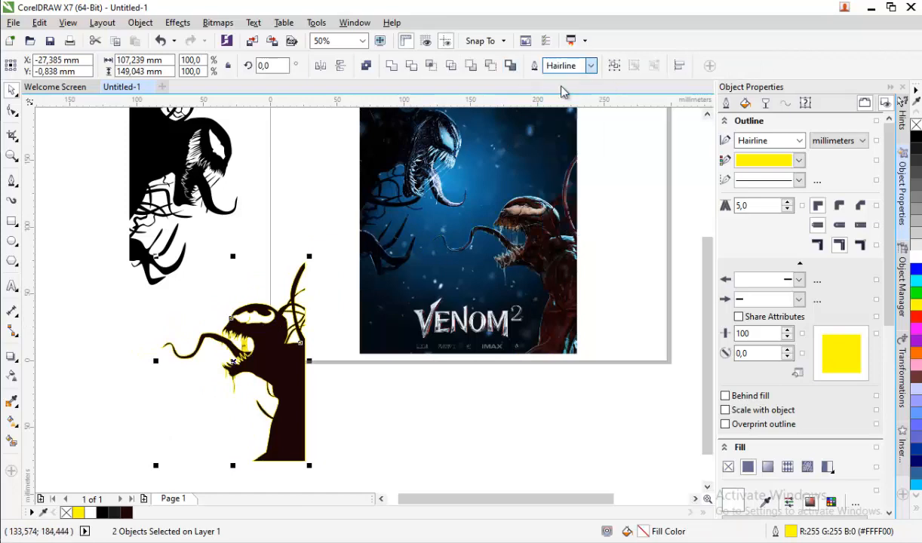
key(ctrl+g)
click(359, 417)
scroll(294, 298, down, 1)
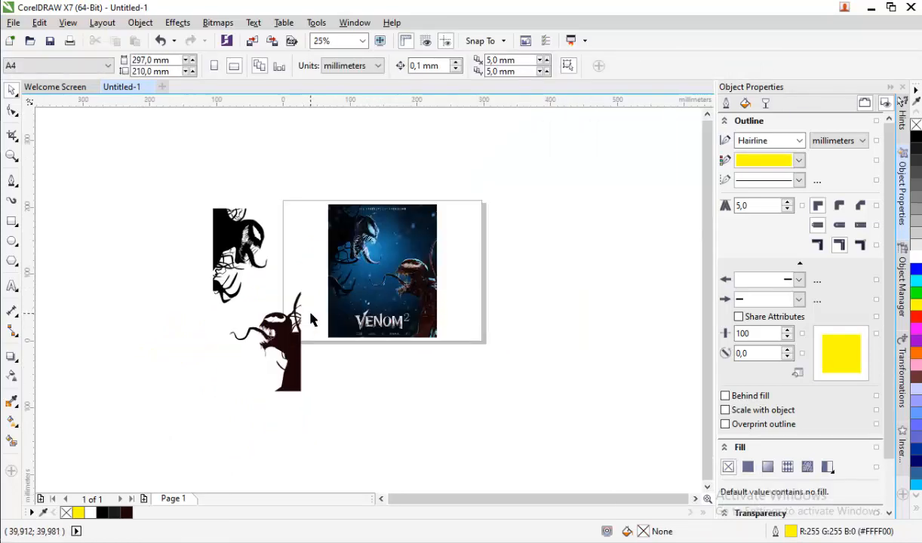
Move the black Venom silhouette group farther down and left, clear of the page and the red creature silhouette
click(231, 233)
drag(230, 233, 171, 291)
key(Escape)
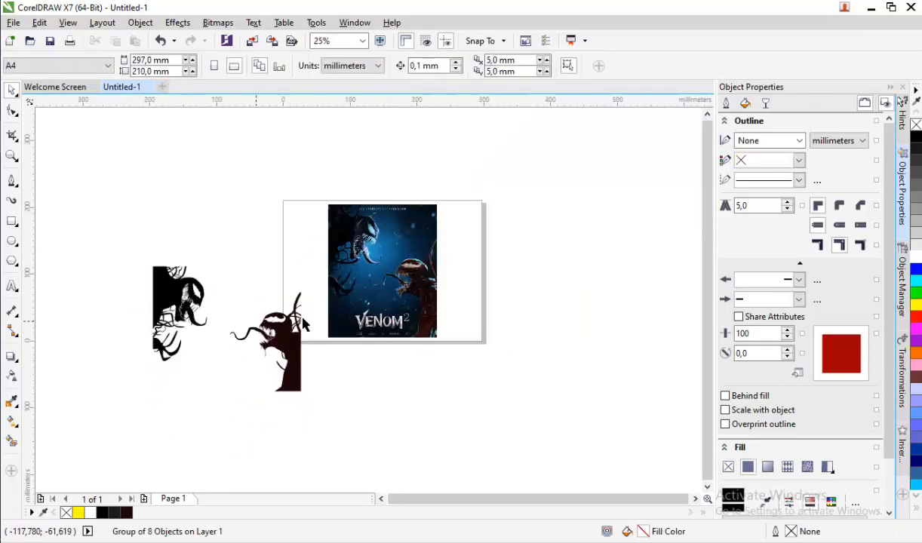
Start a Pen outline around the silver V of the VENOM title, tracing its left edge down to the bottom point
click(392, 336)
scroll(392, 332, up, 3)
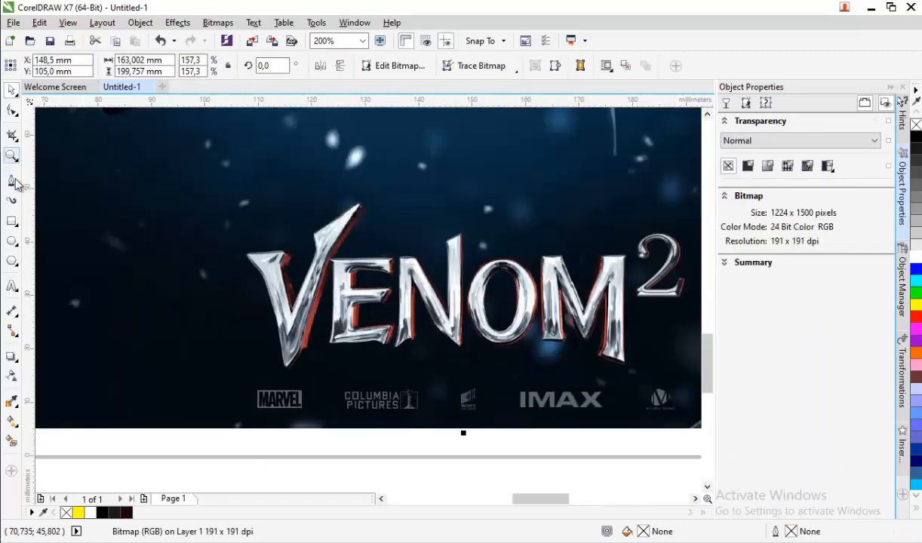
click(11, 181)
scroll(196, 208, up, 2)
click(199, 203)
drag(264, 281, 270, 297)
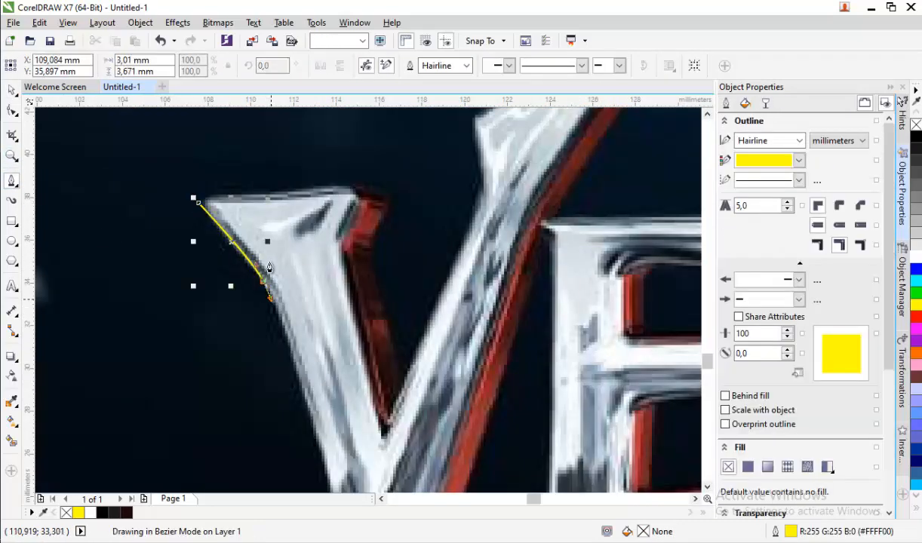
scroll(270, 299, down, 1)
scroll(292, 380, up, 2)
scroll(305, 311, down, 2)
drag(326, 426, 375, 339)
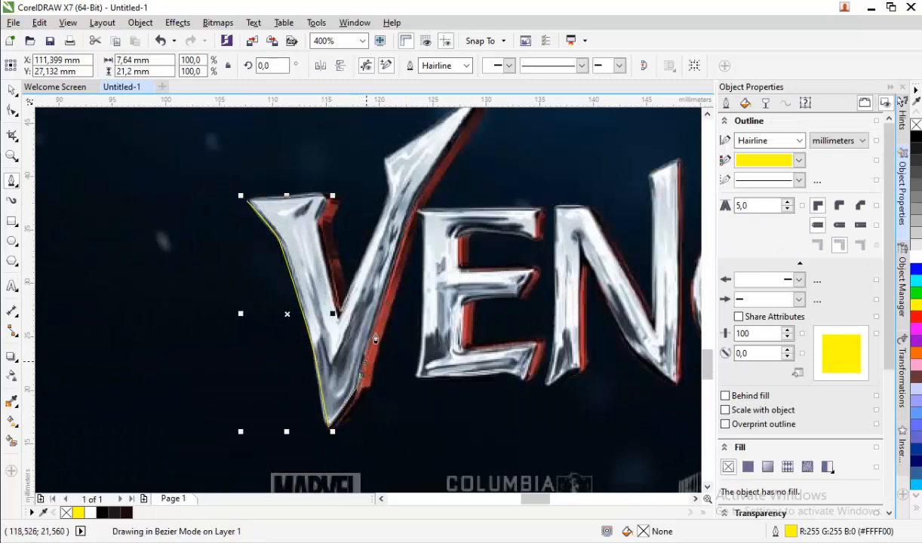
Continue the V outline up its right edge to the tall tip and back down the upper part of that arm
drag(403, 224, 412, 195)
scroll(412, 197, down, 1)
scroll(412, 196, up, 2)
drag(494, 162, 485, 160)
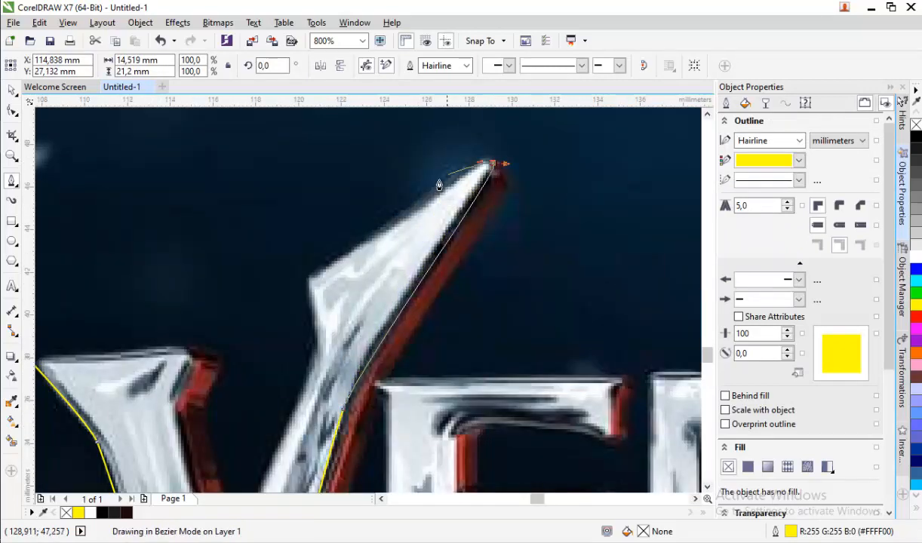
drag(358, 250, 341, 259)
drag(309, 279, 313, 299)
drag(318, 359, 311, 382)
scroll(313, 369, down, 2)
scroll(310, 347, up, 1)
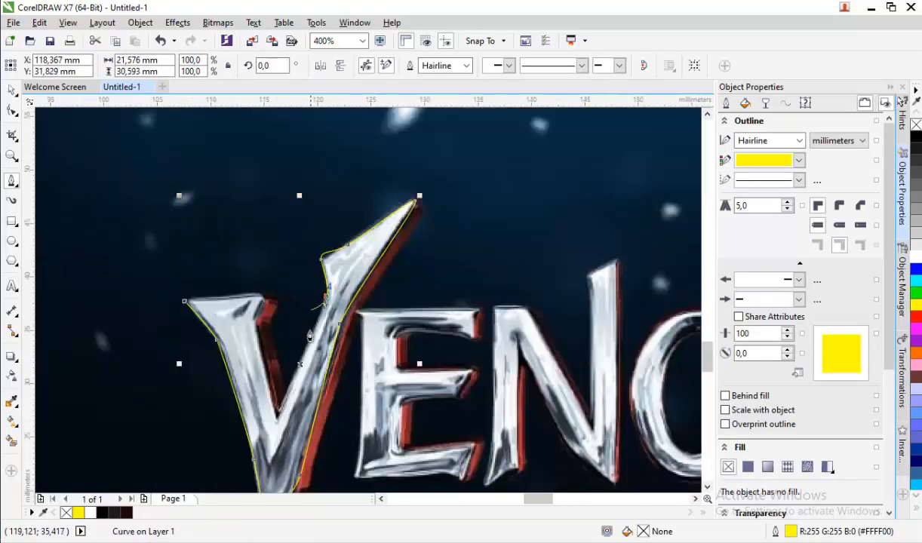
Trace the V's inner notch and left arm top, and close the outline at about 22 by 31 mm
click(277, 413)
scroll(240, 302, up, 1)
drag(264, 330, 277, 274)
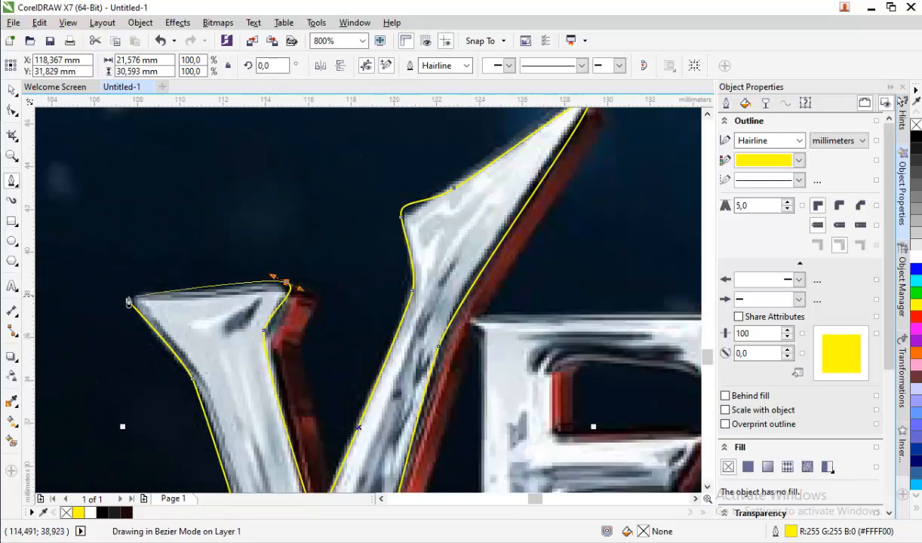
click(128, 301)
Draw a closed outline about 3 by 10 mm around the red shadow inside the V's notch
scroll(298, 306, up, 1)
click(296, 265)
scroll(314, 345, up, 1)
drag(311, 347, 312, 376)
scroll(313, 376, down, 2)
scroll(320, 430, up, 2)
click(362, 368)
click(328, 439)
scroll(327, 439, down, 2)
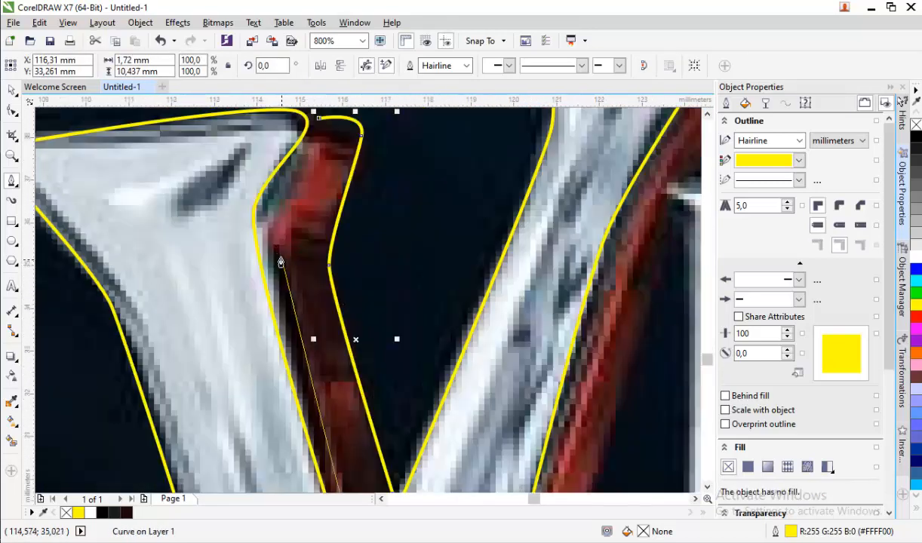
scroll(226, 226, down, 1)
scroll(288, 381, down, 2)
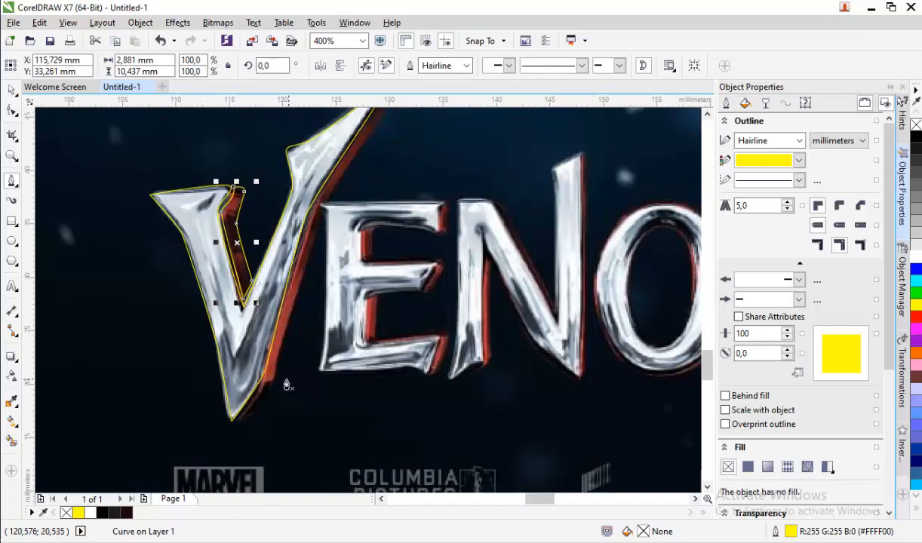
Trace the inner edge of the red shadow along the V's right side, from the bottom point up towards the tall tip
scroll(216, 443, up, 1)
click(219, 444)
drag(288, 334, 288, 366)
scroll(288, 366, up, 1)
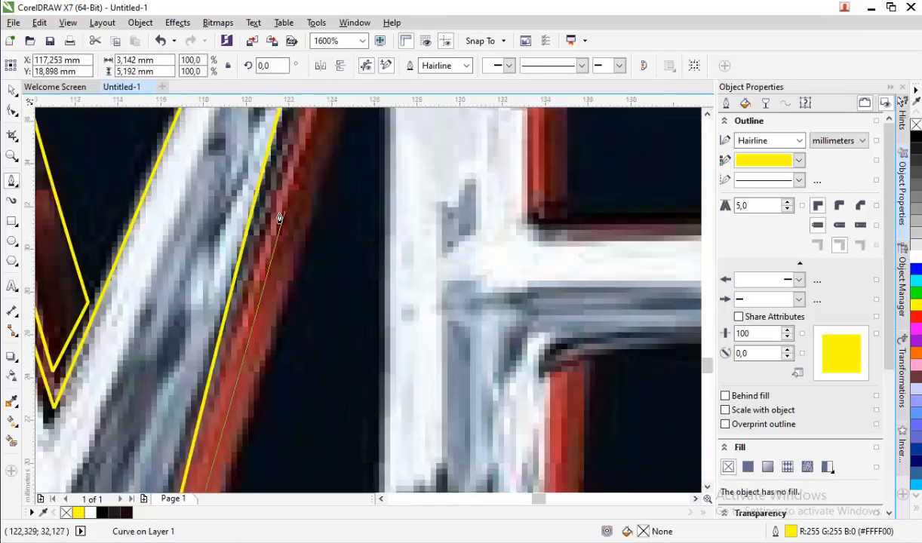
scroll(274, 206, down, 2)
scroll(234, 377, up, 2)
drag(268, 261, 272, 281)
scroll(273, 280, down, 2)
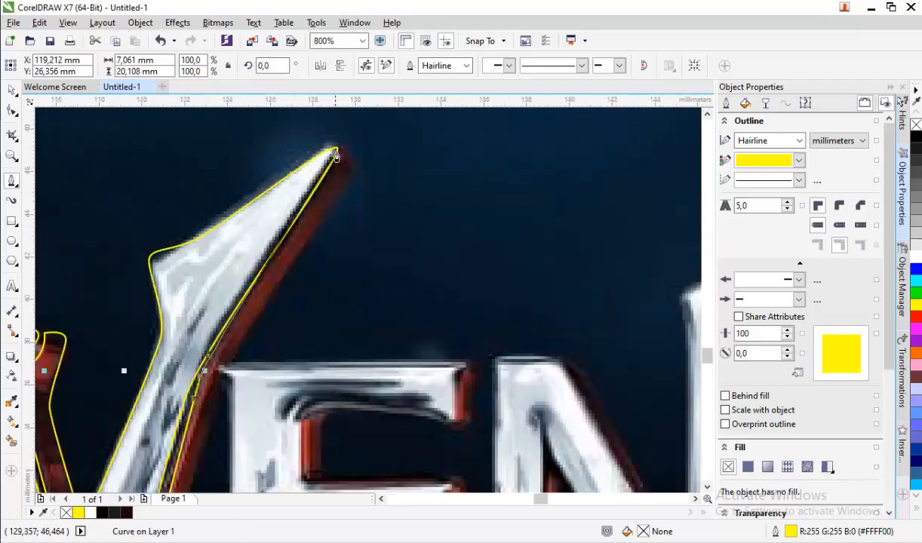
Trace the V shadow's tip and outer edge back down, and close the outline at about 14 by 31 mm
scroll(332, 151, up, 2)
mouse_move(351, 142)
mouse_down()
mouse_move(353, 175)
mouse_move(349, 161)
mouse_up()
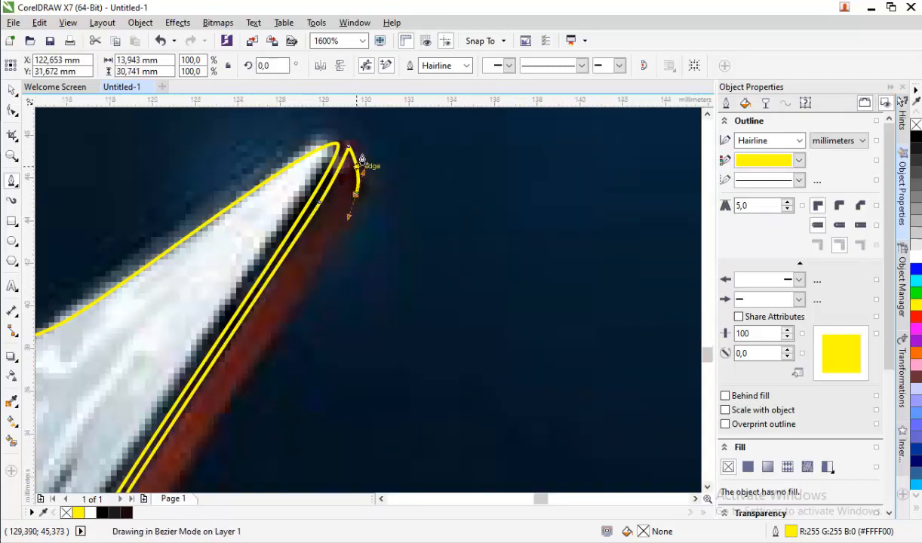
scroll(349, 162, down, 1)
scroll(333, 234, down, 1)
scroll(293, 322, up, 1)
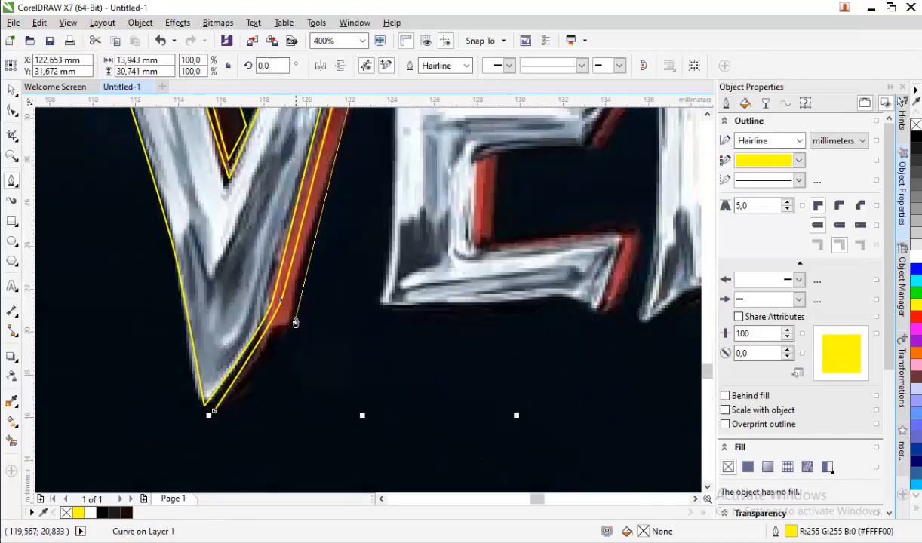
click(213, 416)
Join the V's two red shadow outlines into one curve
scroll(214, 416, down, 1)
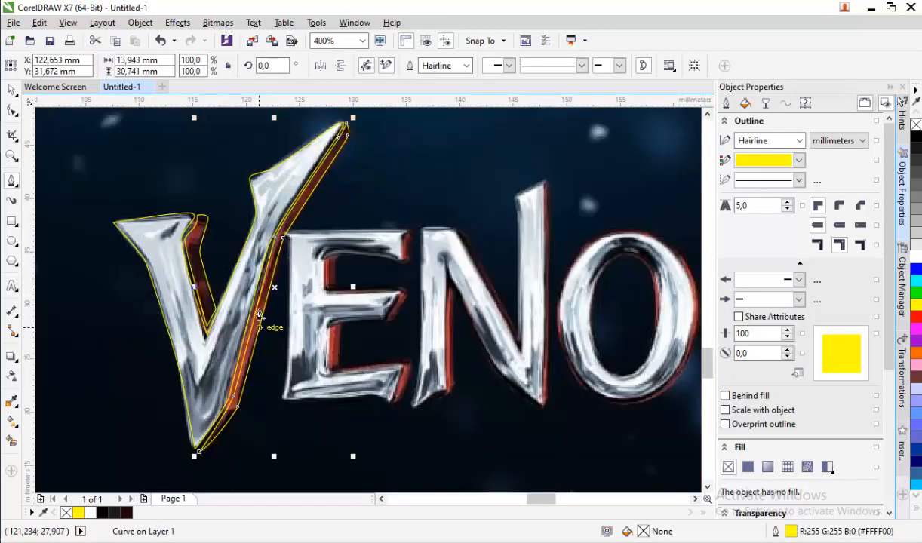
click(17, 91)
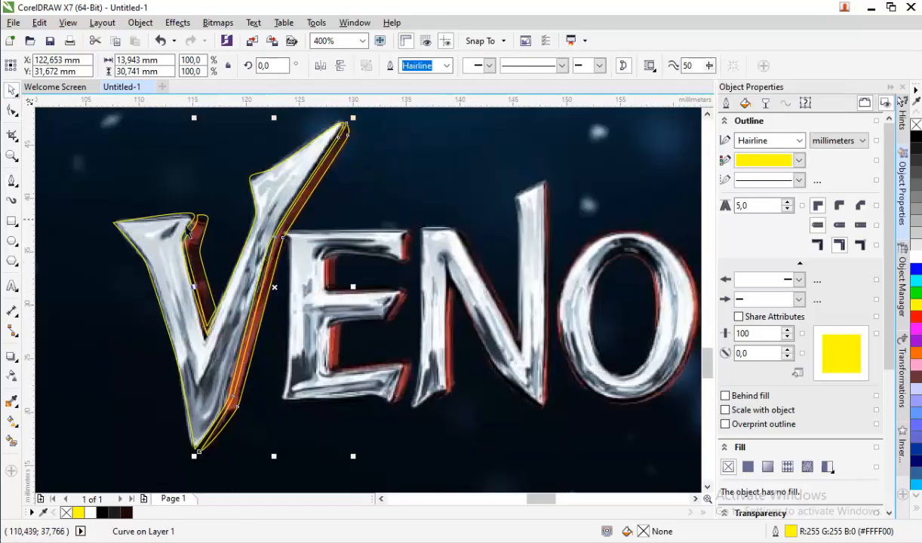
shift+click(198, 217)
Start a Pen outline around the silver E, tracing the top arm and upper opening to the tip of the middle arm
click(11, 181)
scroll(284, 230, up, 1)
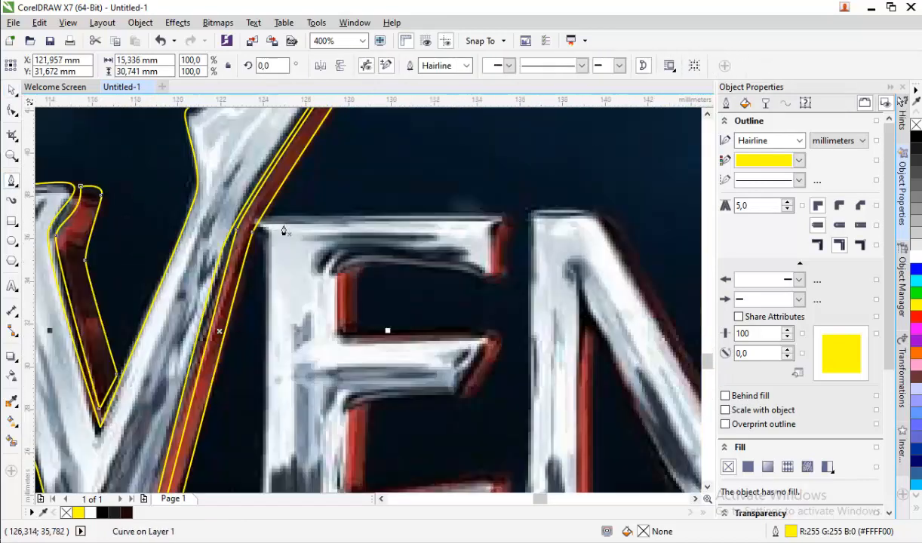
click(265, 221)
click(494, 219)
click(498, 278)
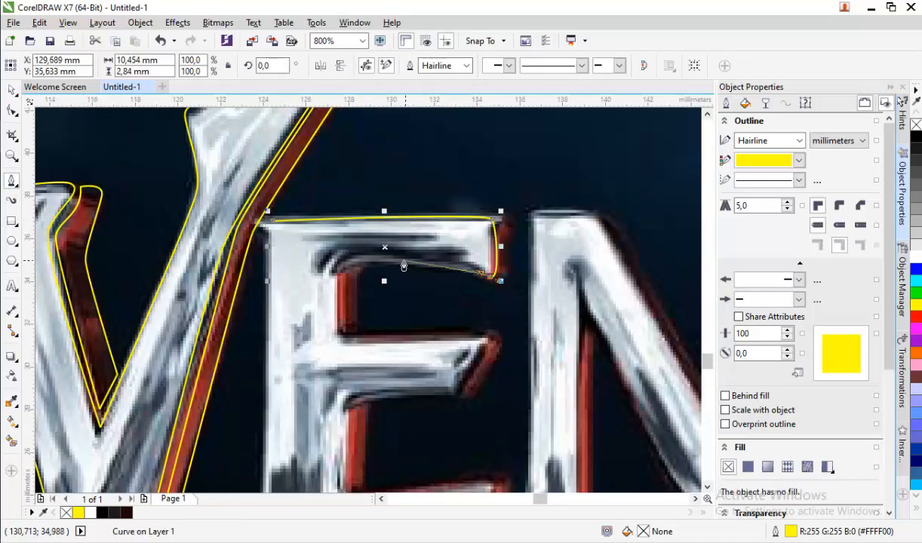
click(340, 336)
click(489, 333)
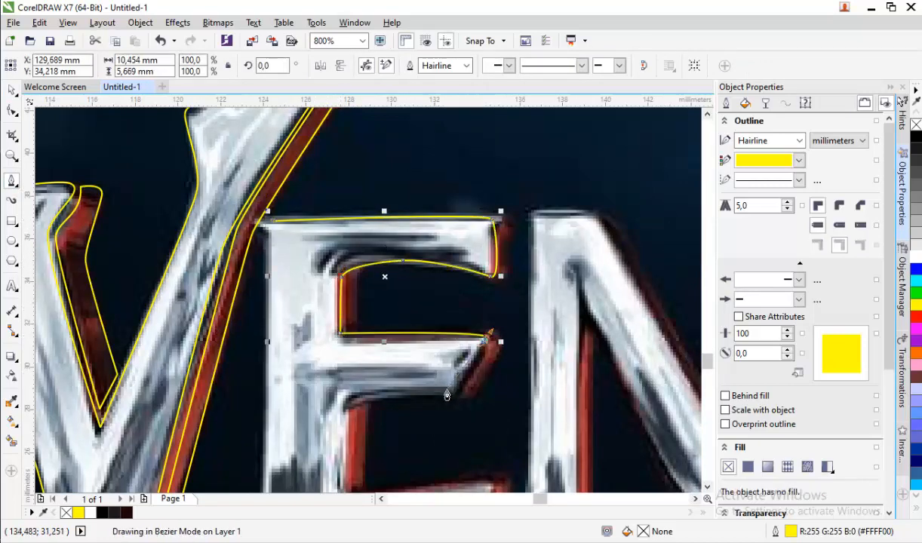
Trace the E's middle arm underside, bottom arm and left edge, and close the outline at about 11 by 16 mm
drag(356, 404, 347, 415)
scroll(347, 411, down, 1)
scroll(378, 343, up, 1)
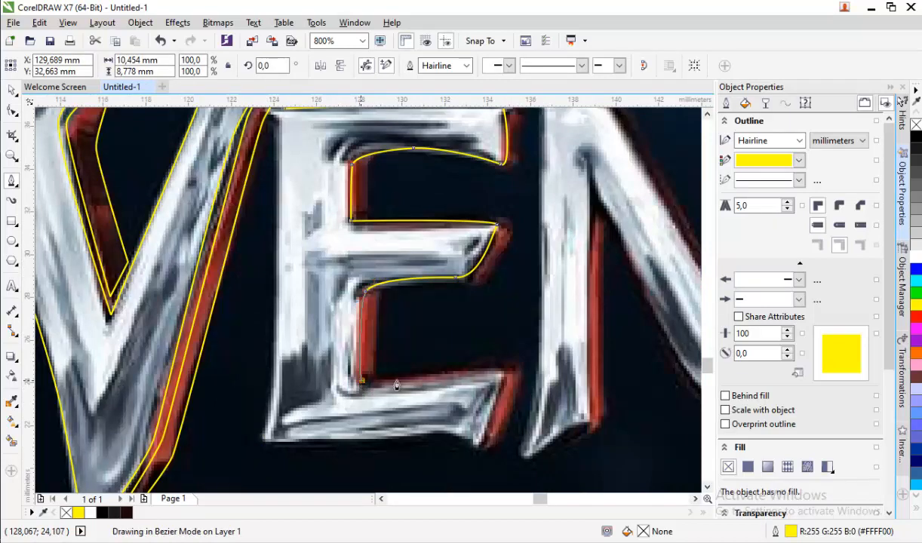
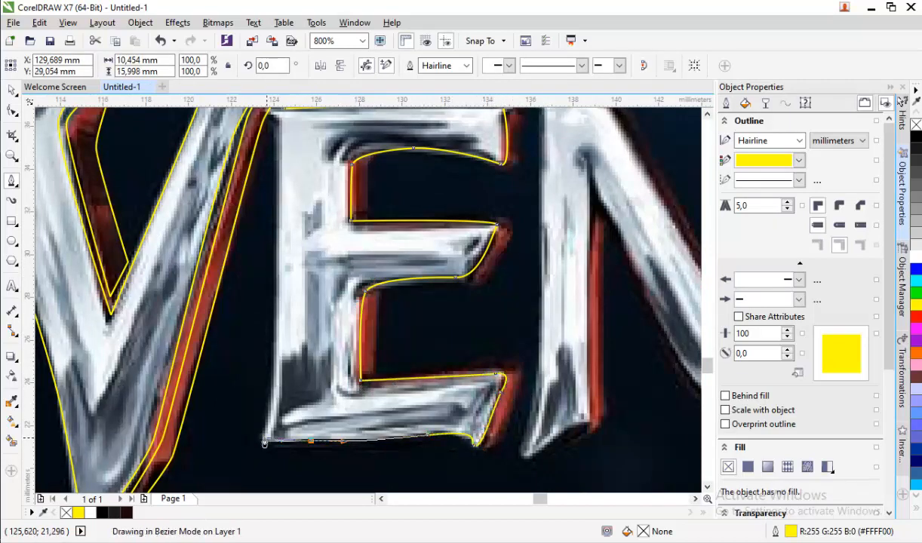
click(264, 443)
scroll(264, 347, down, 1)
scroll(279, 339, up, 2)
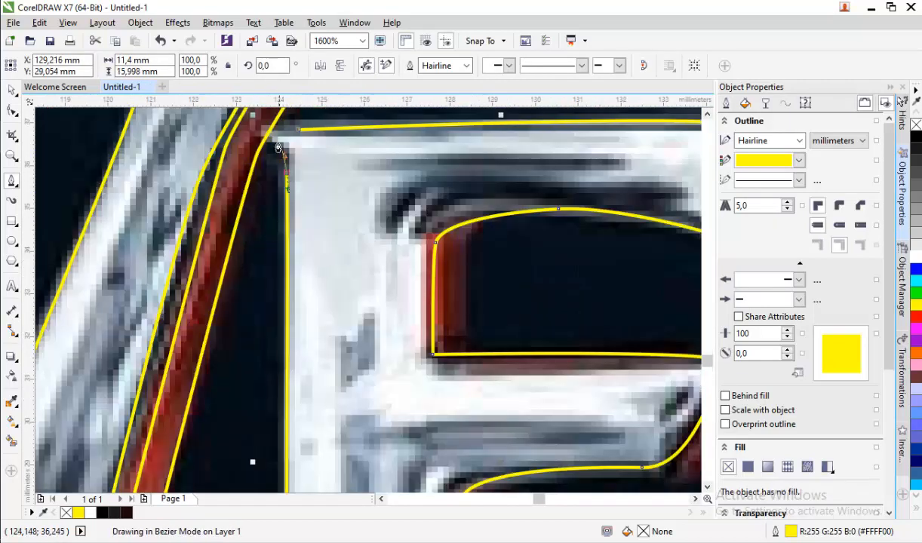
click(298, 131)
Trace the outer edge of the E's upper red shadow around the end of the top arm and along its underside
scroll(281, 219, down, 2)
scroll(460, 200, up, 2)
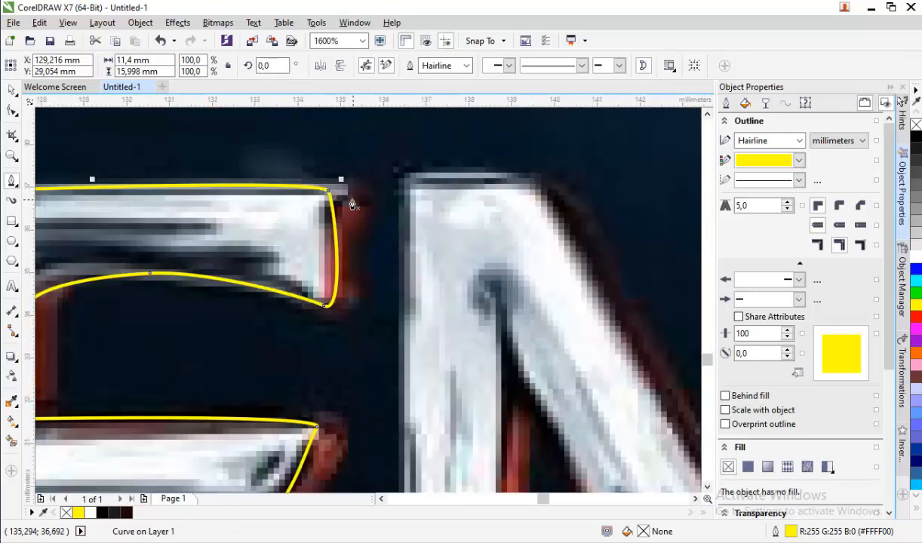
click(339, 196)
drag(358, 217, 363, 235)
click(346, 320)
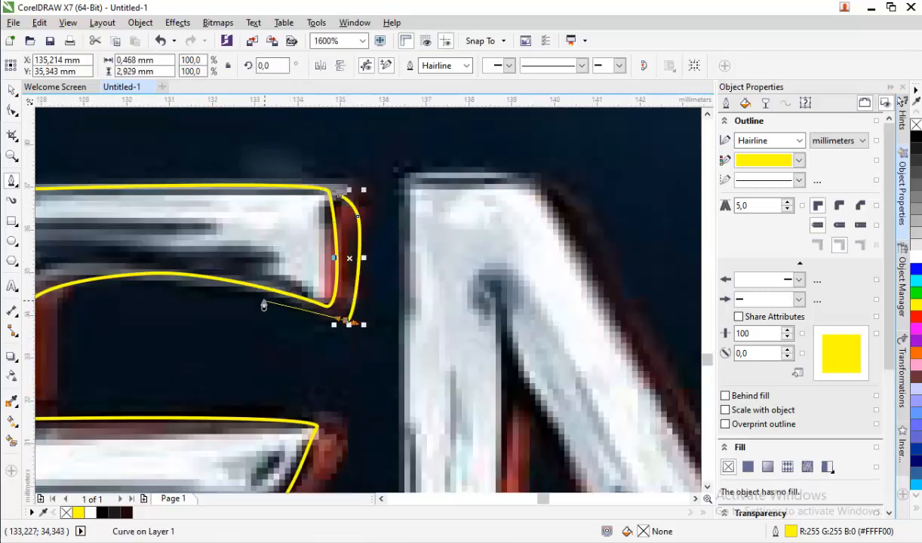
drag(249, 294, 182, 285)
click(113, 291)
scroll(184, 268, down, 2)
scroll(124, 299, up, 2)
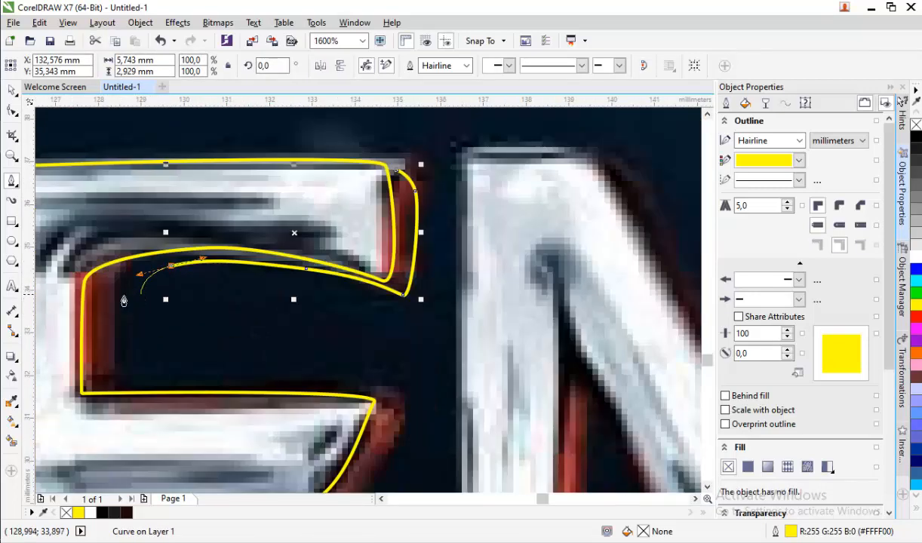
Trace the upper shadow's strip beside the E's stem and its inner edge, closing the outline at about 7.7 by 5.1 mm
click(123, 300)
click(119, 381)
click(89, 388)
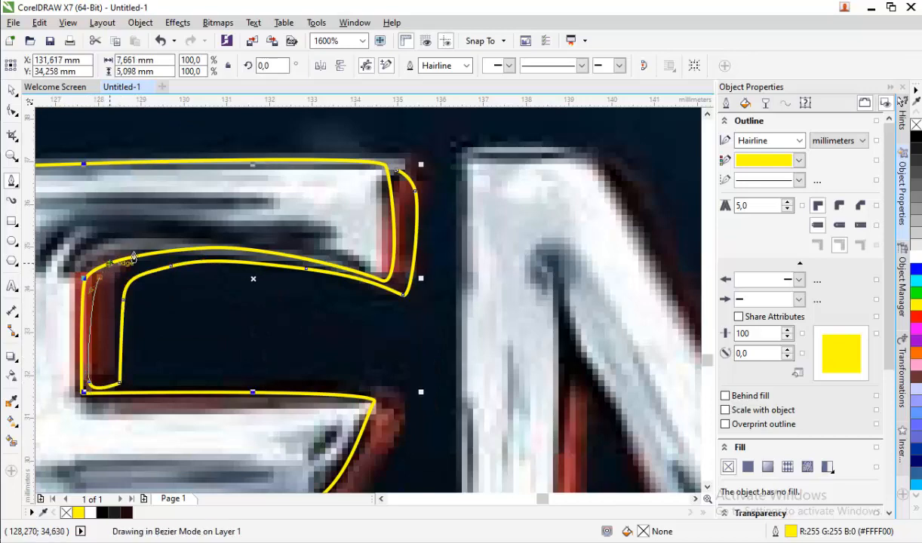
drag(110, 263, 277, 255)
scroll(326, 268, up, 1)
drag(383, 281, 475, 292)
scroll(473, 291, down, 1)
scroll(468, 178, up, 1)
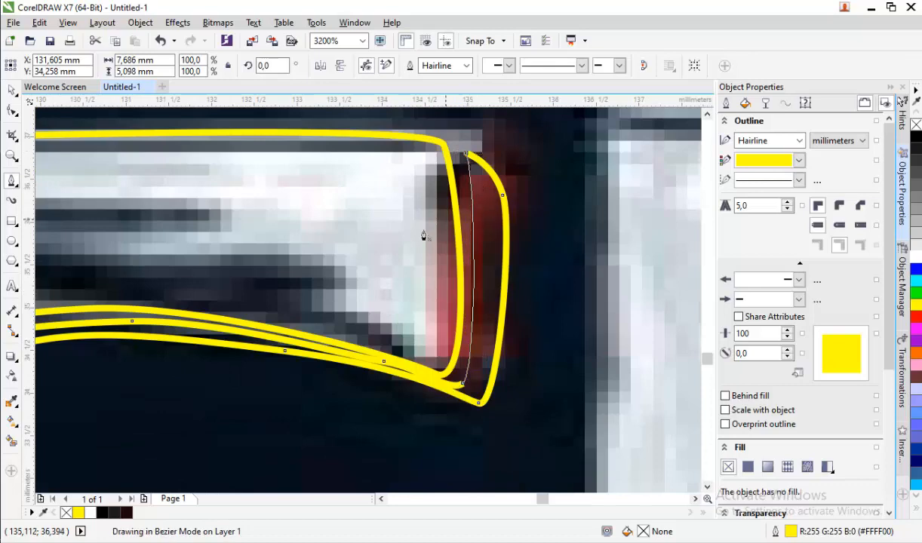
Trace the inner edge of the E's lower red shadow from the middle arm's tip, under the arm and down the stem
scroll(424, 236, down, 2)
scroll(390, 400, up, 1)
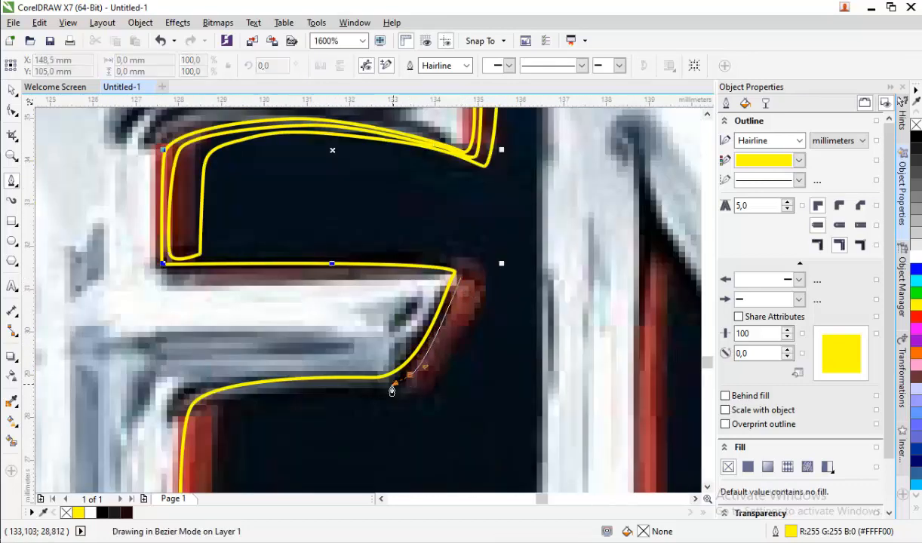
click(392, 390)
scroll(252, 371, down, 1)
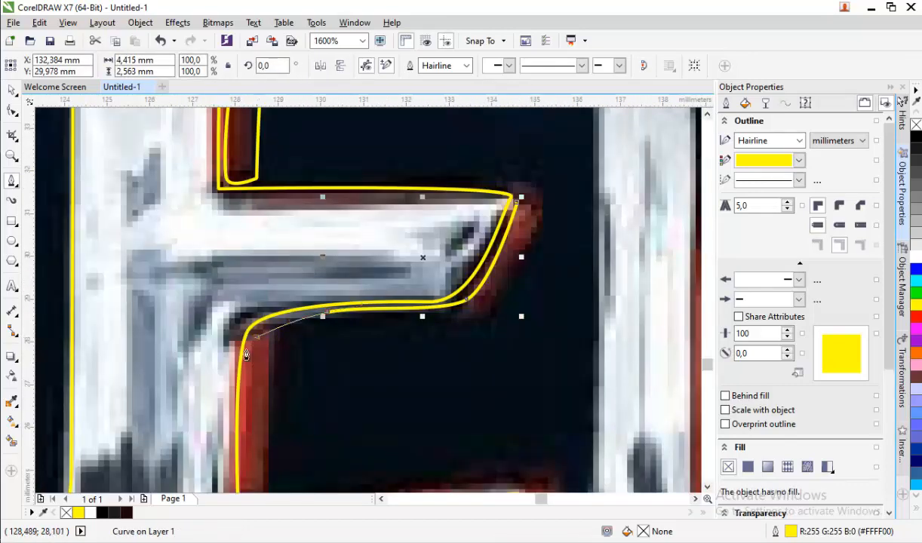
scroll(246, 355, down, 4)
scroll(263, 383, up, 4)
drag(284, 246, 306, 246)
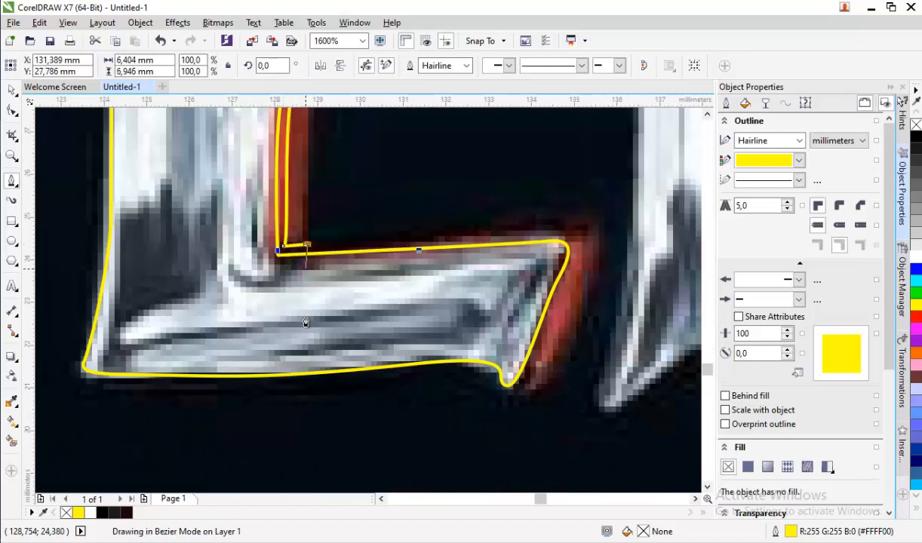
Trace the lower shadow's outer edge back to the middle arm's tip, closing the outline at about 6.8 by 6.9 mm
scroll(305, 261, down, 2)
scroll(304, 302, up, 2)
drag(289, 348, 299, 335)
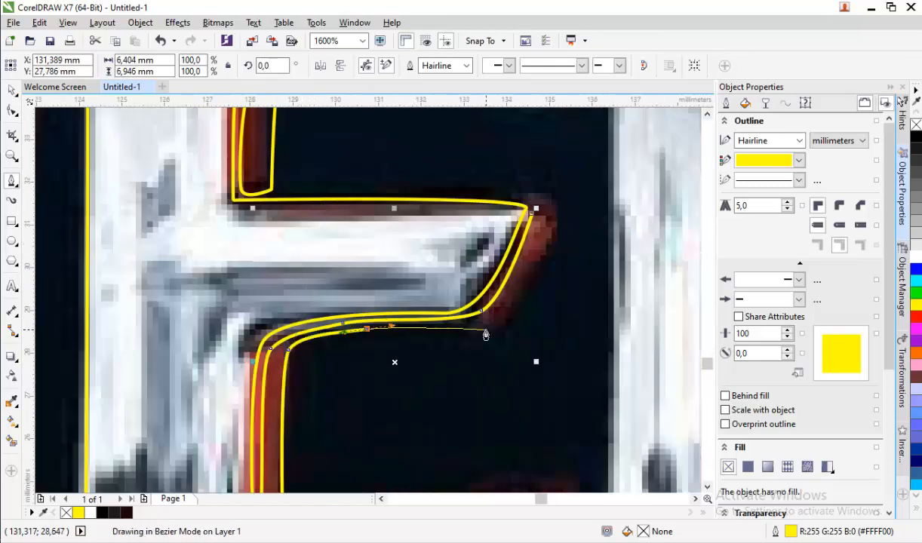
click(535, 209)
scroll(536, 209, down, 2)
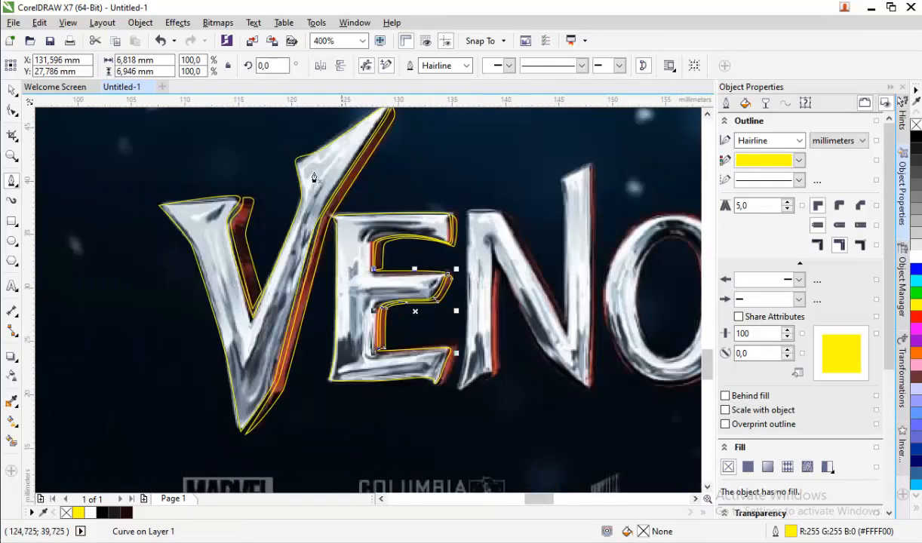
scroll(124, 211, down, 2)
scroll(121, 223, up, 2)
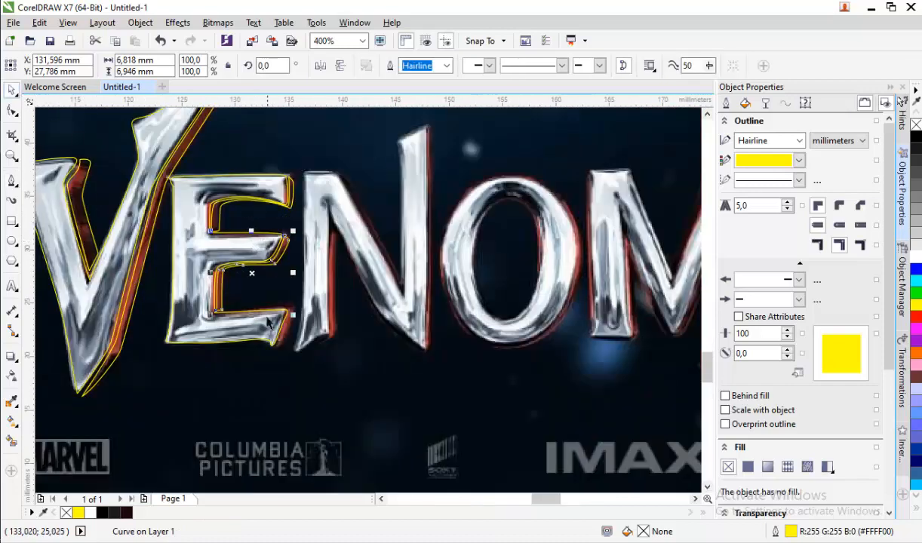
Trace the red shadow at the end of the E's bottom arm as a closed outline about 1.8 by 3.6 mm
scroll(252, 331, up, 1)
scroll(358, 274, up, 1)
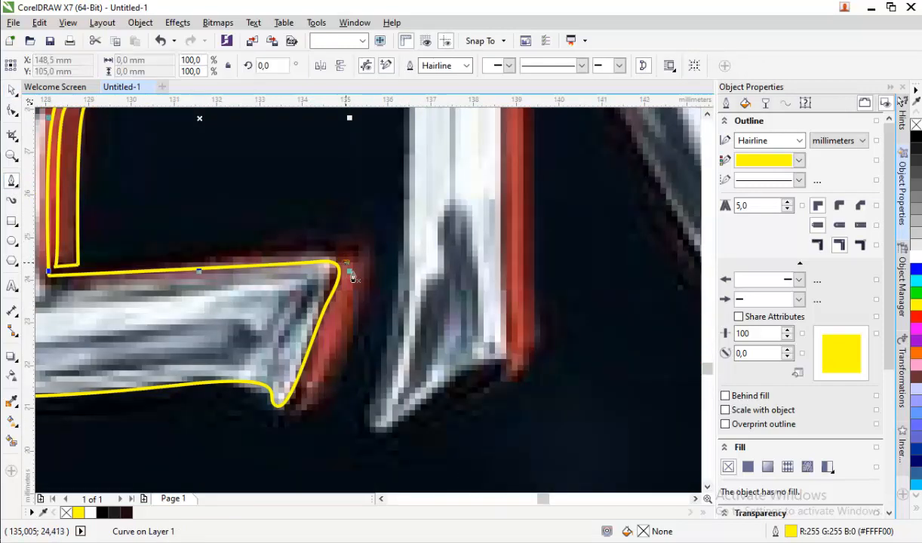
click(345, 264)
drag(281, 415, 309, 367)
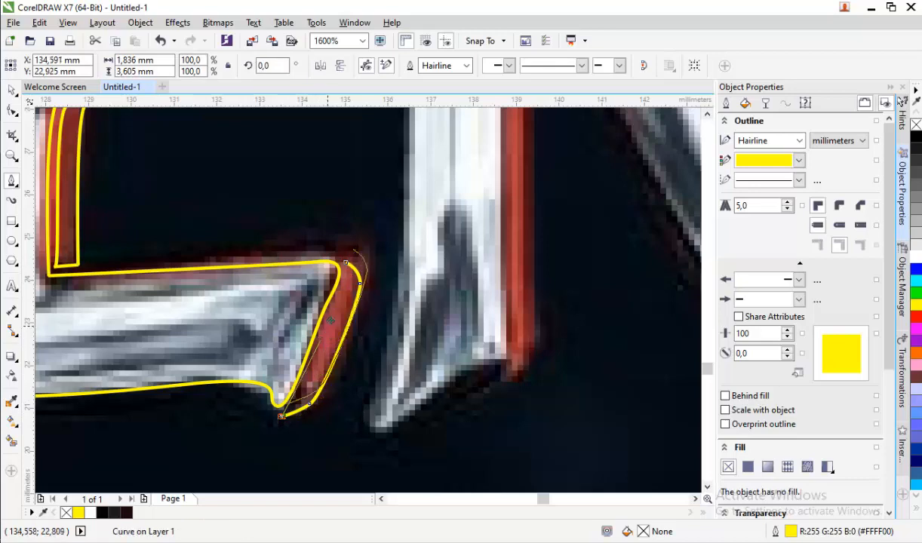
drag(329, 319, 328, 316)
key(ctrl+z)
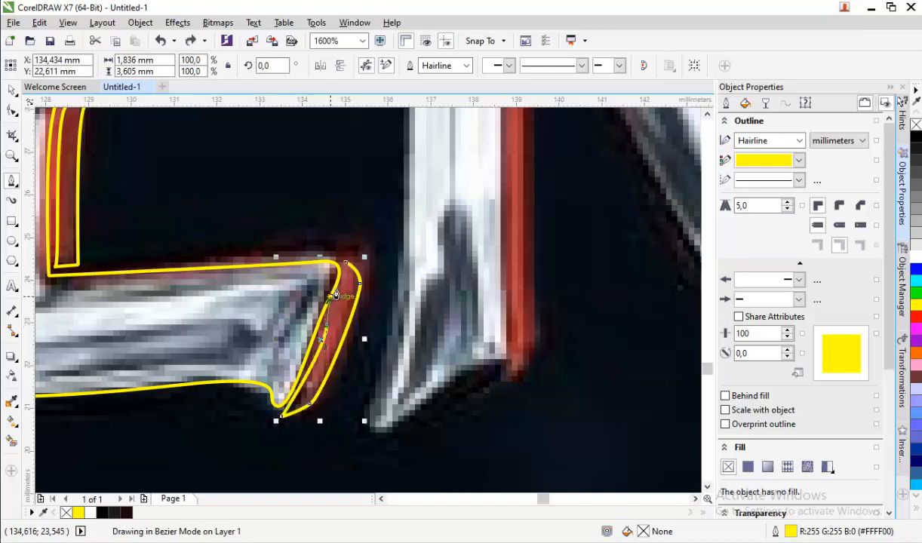
scroll(335, 293, up, 1)
click(354, 246)
scroll(378, 322, down, 2)
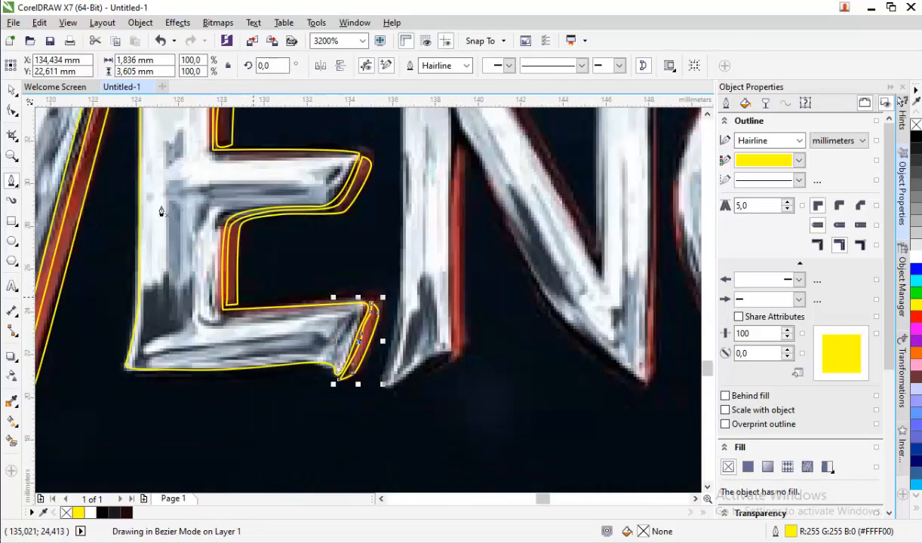
Weld the E's three red shadow outlines into one curve
click(13, 91)
shift+click(361, 193)
scroll(387, 256, down, 1)
scroll(355, 169, up, 1)
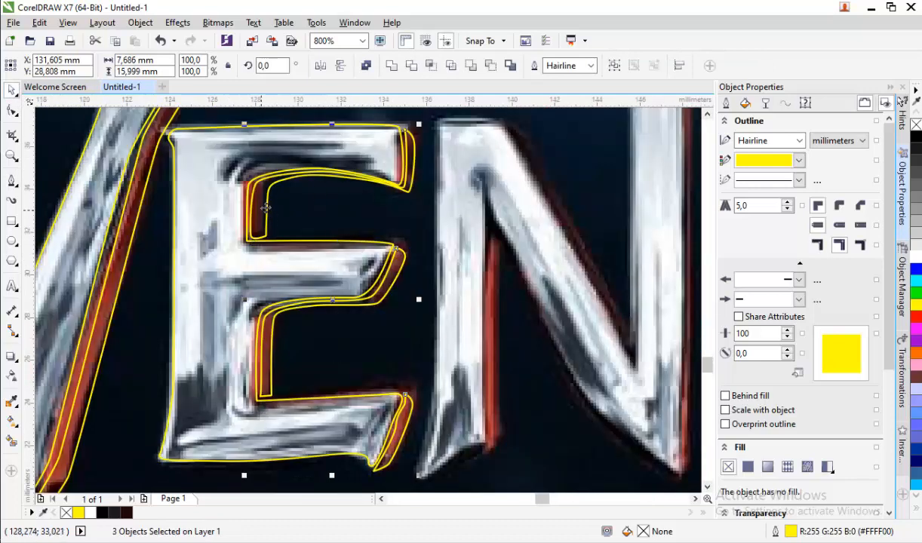
click(391, 66)
scroll(227, 288, down, 1)
scroll(227, 308, up, 1)
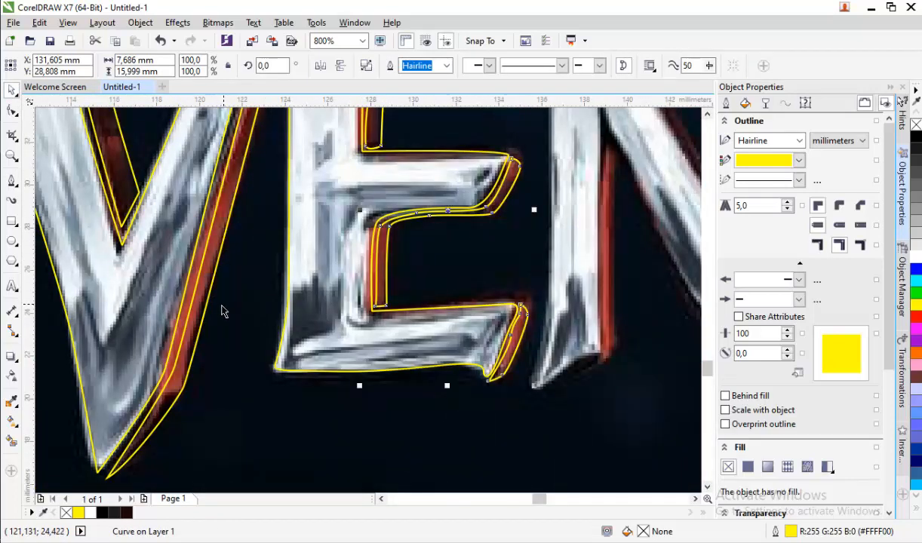
Weld the E's shadow curve with the V's red shadow curve
scroll(223, 295, down, 1)
click(224, 305)
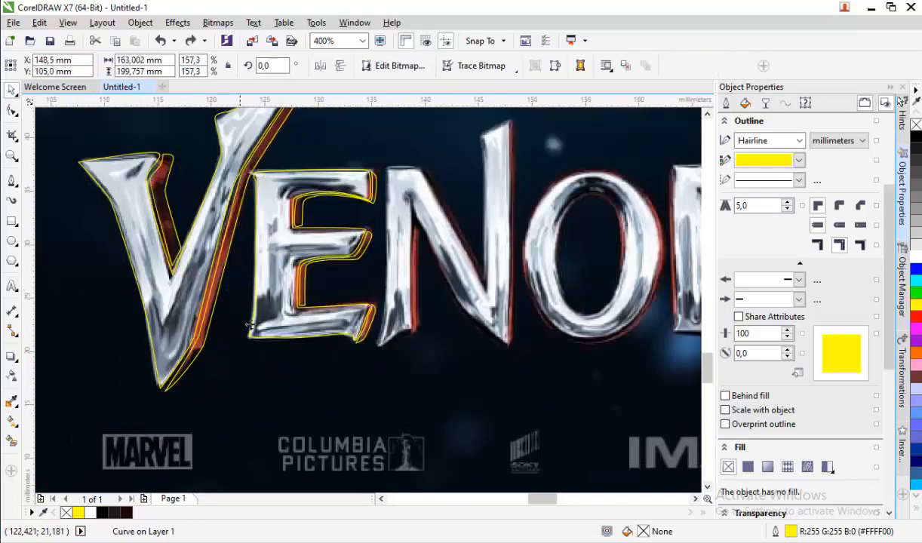
click(373, 316)
shift+click(219, 274)
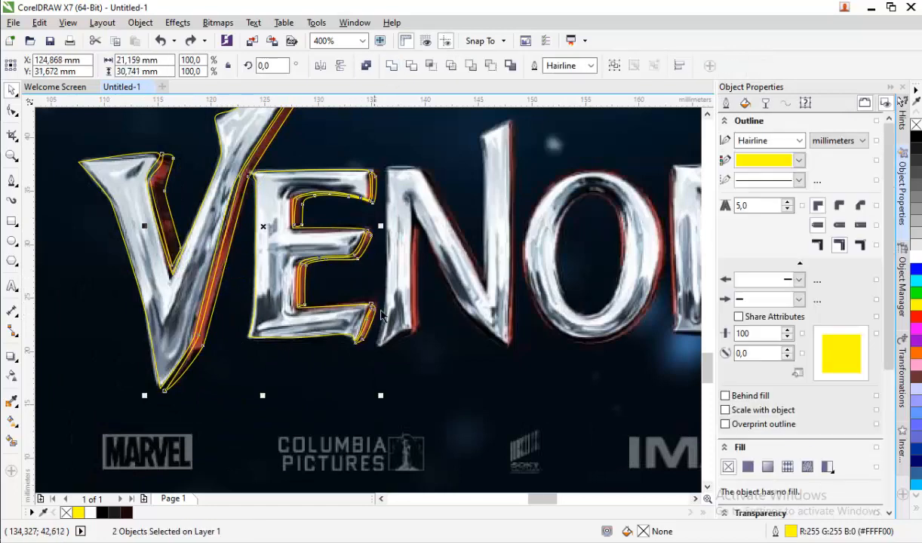
click(392, 66)
Trace the N's outline from the foot of the left stem up its outer edge and across the stem's top
click(11, 181)
scroll(380, 291, up, 1)
click(379, 395)
drag(399, 303, 402, 274)
scroll(403, 273, down, 1)
scroll(413, 153, up, 1)
click(387, 166)
drag(449, 173, 457, 185)
scroll(468, 253, down, 1)
scroll(523, 325, up, 1)
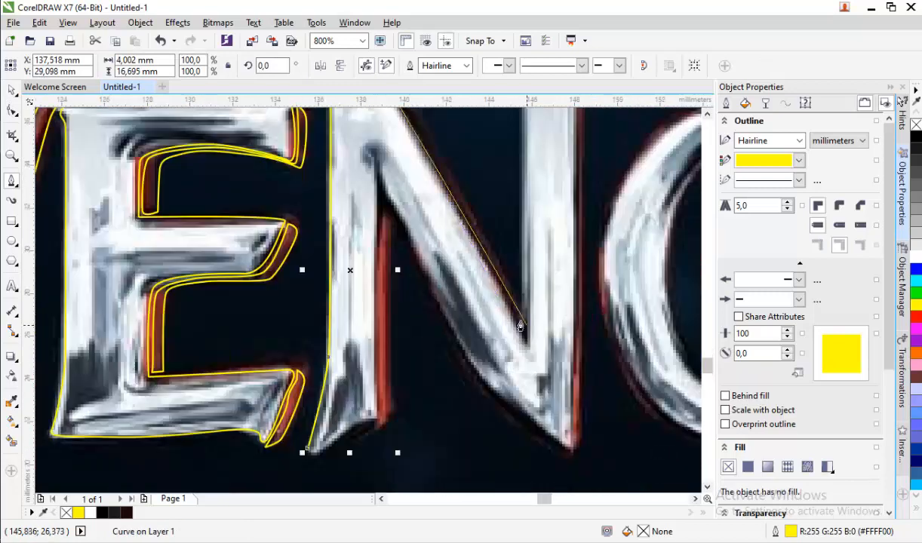
Trace the upper edge of the N's diagonal, then go up and around the top of the tall right stem
click(527, 349)
scroll(526, 348, down, 1)
scroll(532, 241, up, 1)
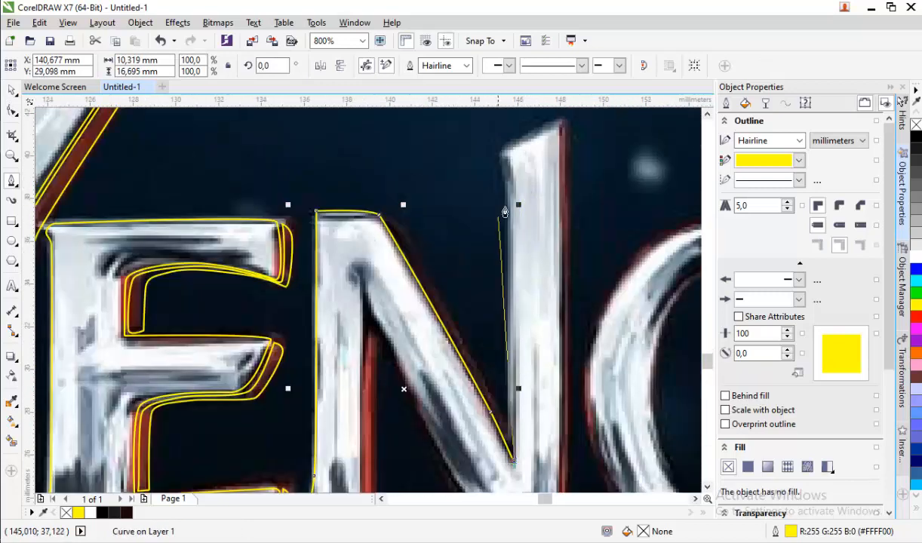
click(504, 150)
click(561, 119)
click(564, 275)
Trace the N's lower point, the diagonal's underside and the left stem's inner edge, closing the outline at about 12.6 by 21.4 mm
scroll(549, 212, down, 2)
scroll(554, 341, up, 1)
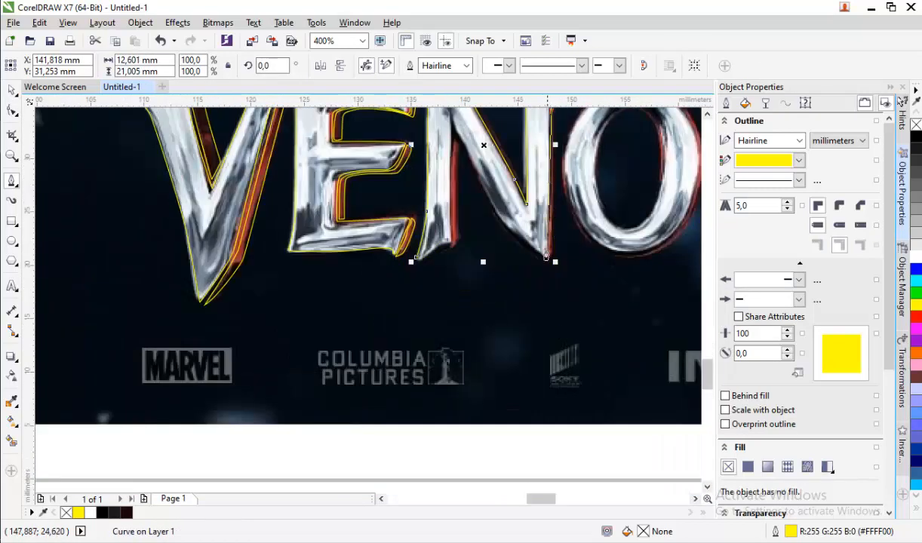
scroll(451, 124, up, 1)
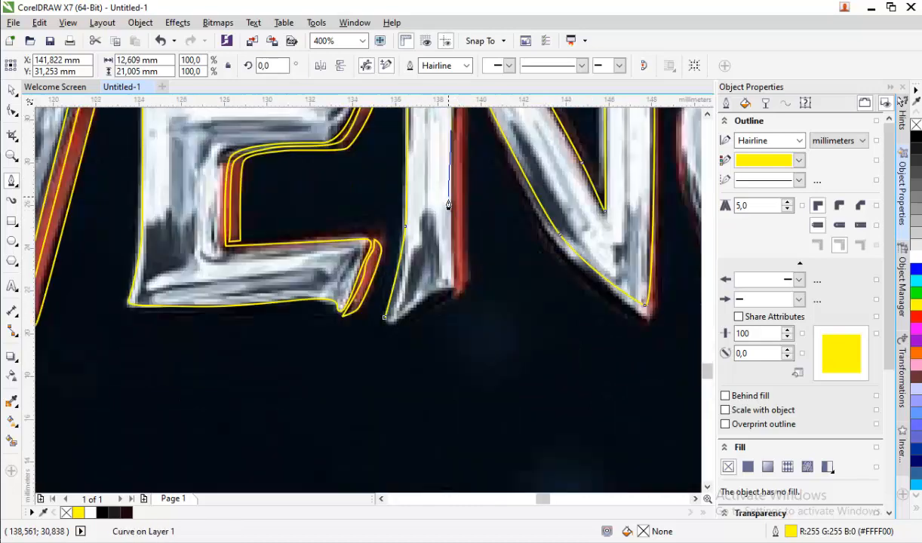
scroll(453, 296, up, 2)
click(322, 331)
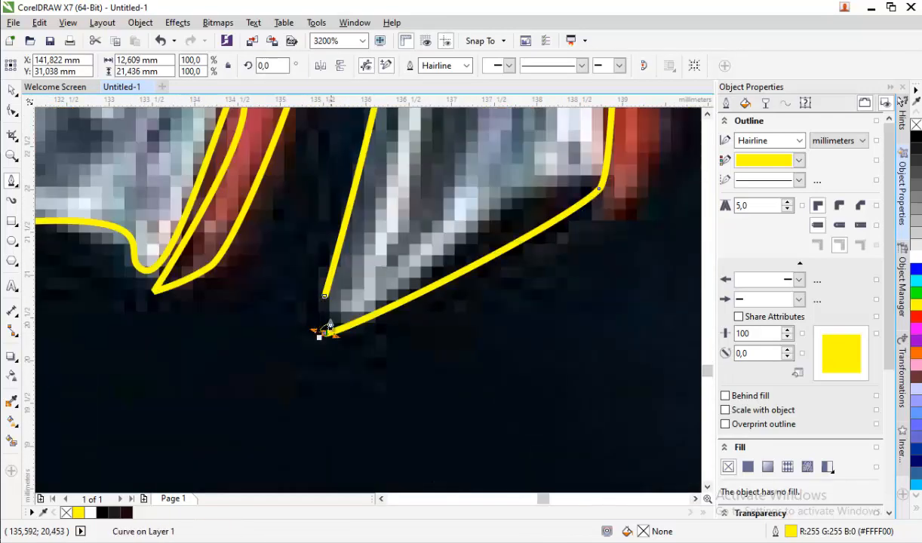
scroll(252, 391, down, 2)
Trace the red shadow beside the N's left stem as a closed outline about 1.1 by 11.6 mm
click(337, 343)
click(333, 365)
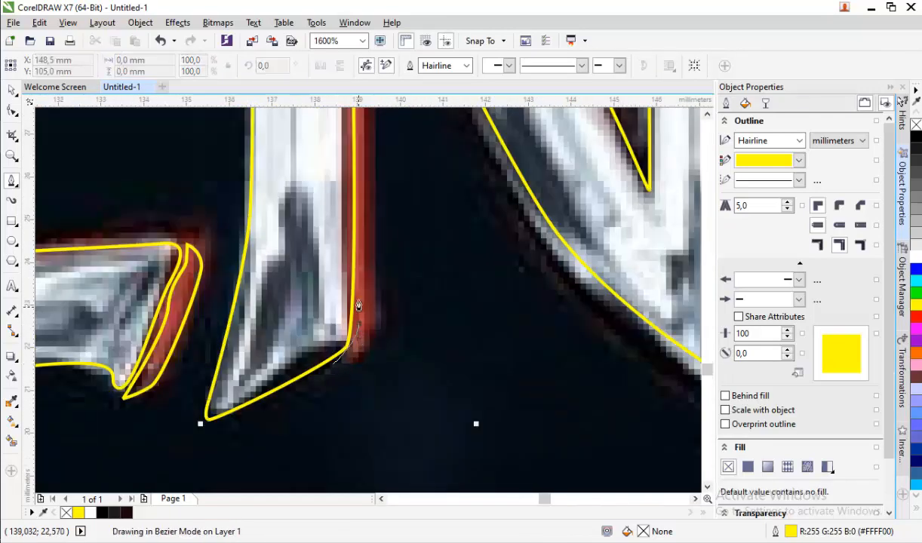
drag(358, 324, 358, 294)
scroll(360, 292, down, 2)
scroll(355, 224, up, 2)
click(347, 169)
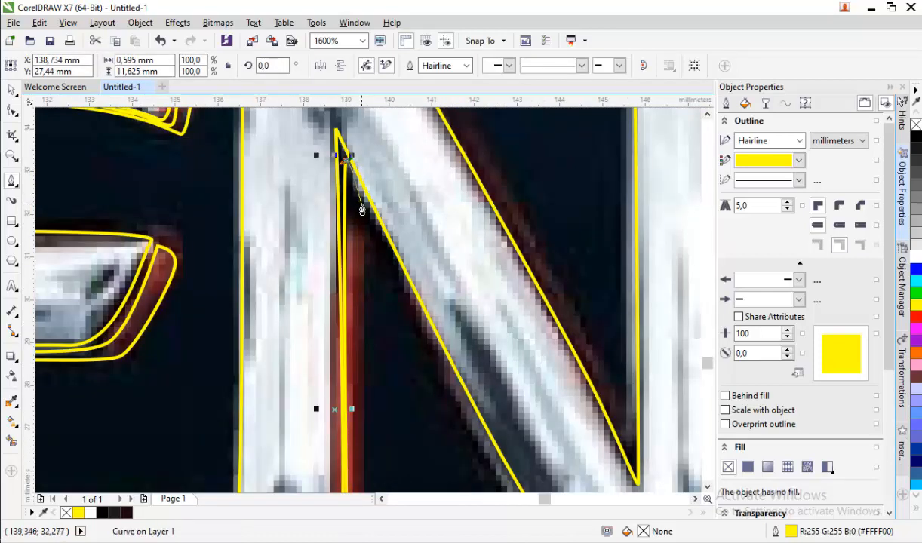
scroll(365, 308, down, 1)
click(363, 427)
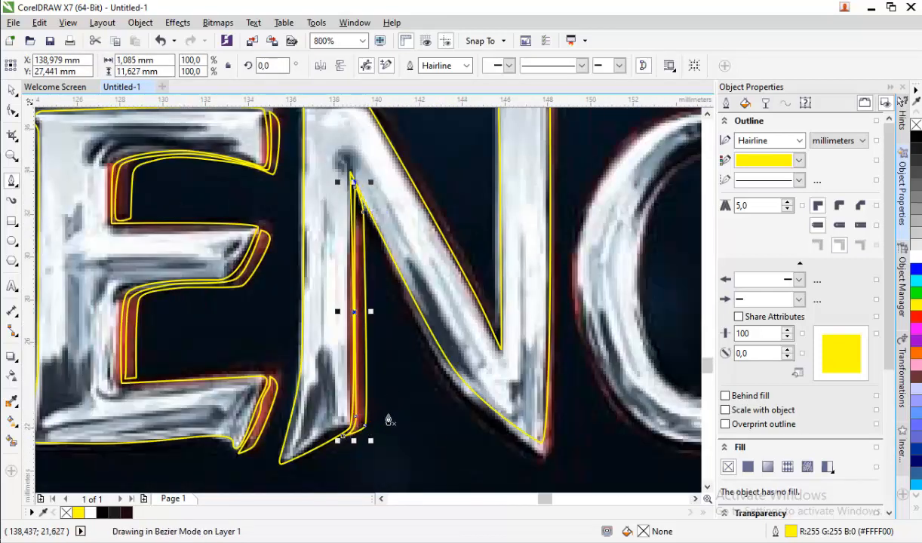
Trace the outer edge of the red shadow along the N's tall right stem from its top down to the lower tip
scroll(389, 404, down, 1)
scroll(475, 212, up, 2)
click(459, 170)
drag(472, 209, 474, 229)
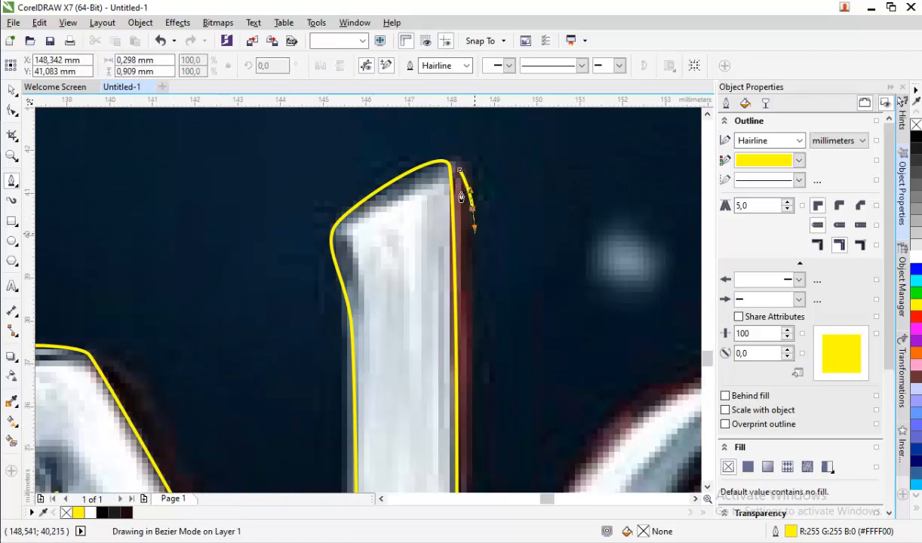
scroll(461, 197, down, 1)
drag(446, 339, 446, 356)
scroll(444, 373, up, 2)
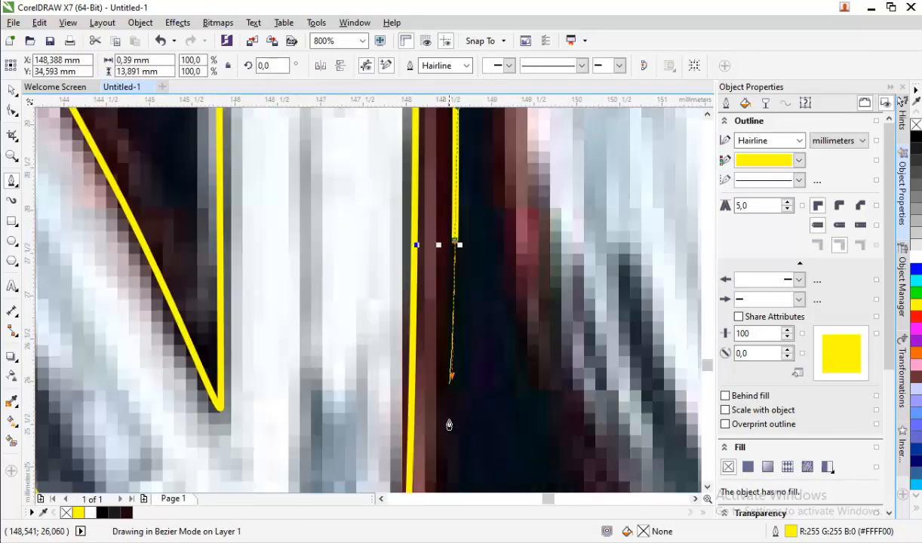
scroll(443, 364, down, 2)
scroll(446, 412, up, 1)
scroll(435, 390, down, 1)
scroll(434, 457, up, 2)
drag(428, 417, 420, 453)
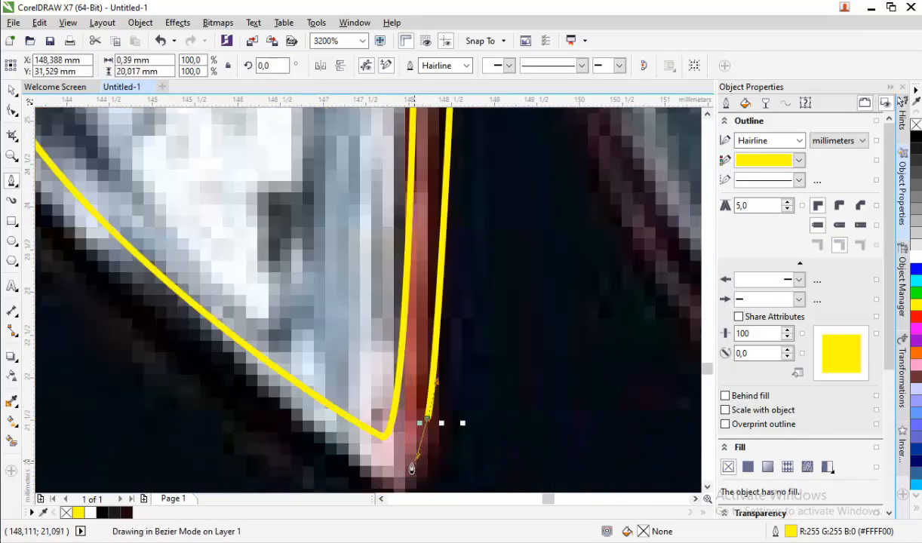
click(411, 461)
Trace the tall stem shadow's inner edge back up to the top, closing the outline at about 0.8 by 20.5 mm
click(391, 445)
drag(414, 347, 421, 293)
scroll(424, 272, down, 1)
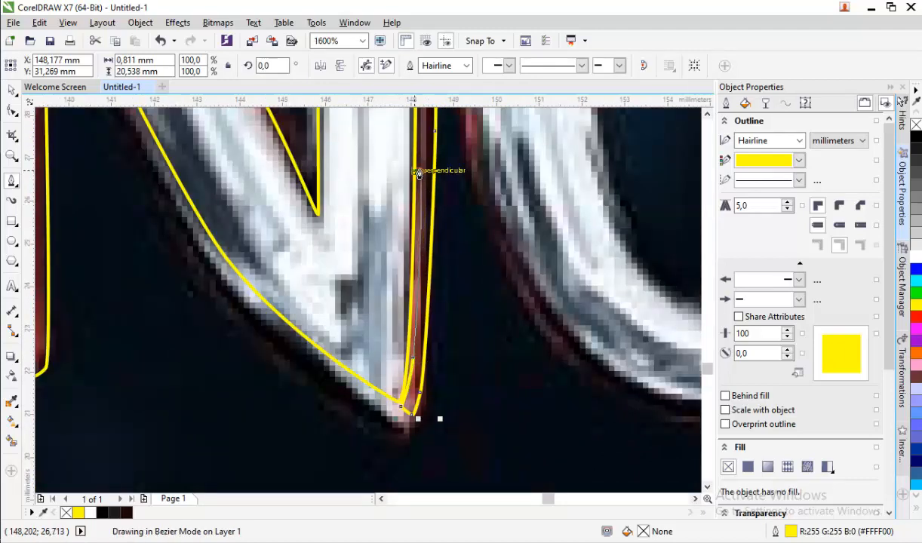
scroll(433, 358, down, 2)
scroll(430, 208, up, 1)
scroll(444, 336, up, 2)
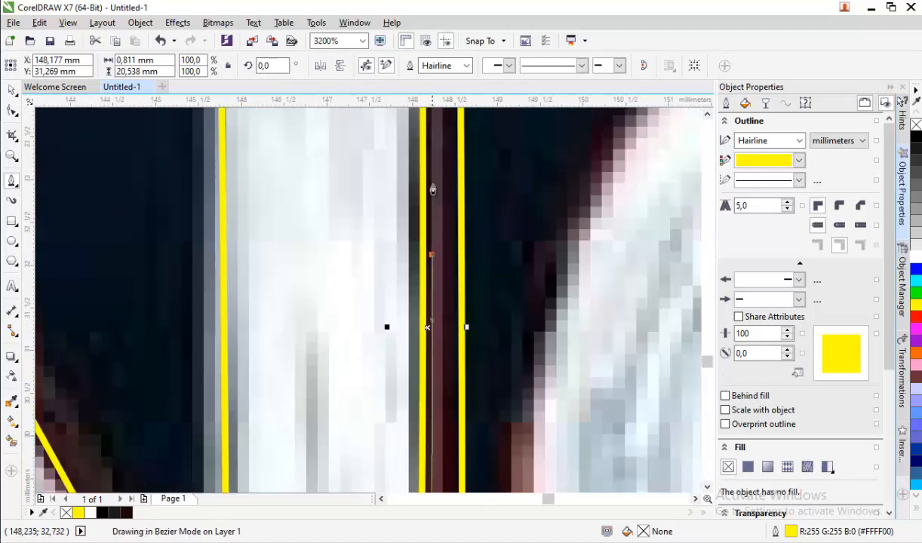
scroll(430, 200, down, 3)
scroll(448, 256, up, 3)
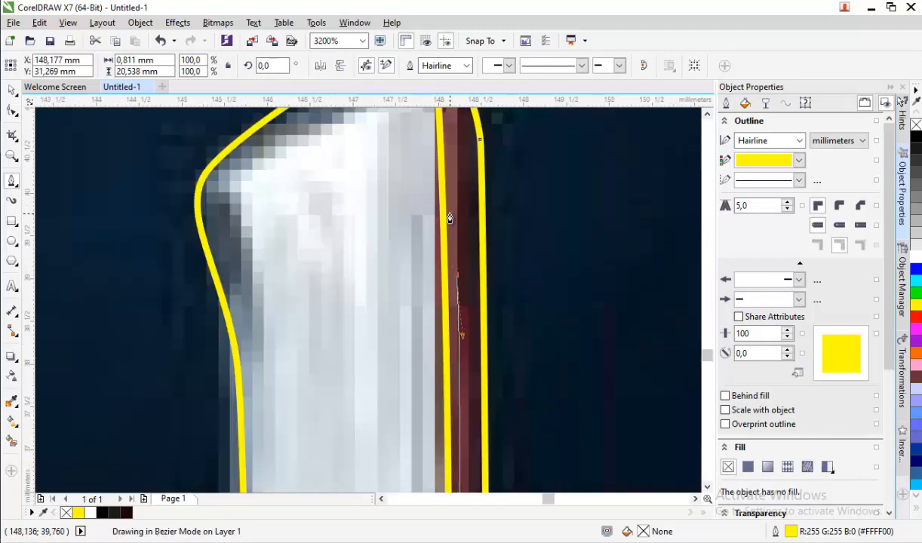
scroll(452, 258, down, 1)
click(453, 161)
scroll(226, 143, down, 2)
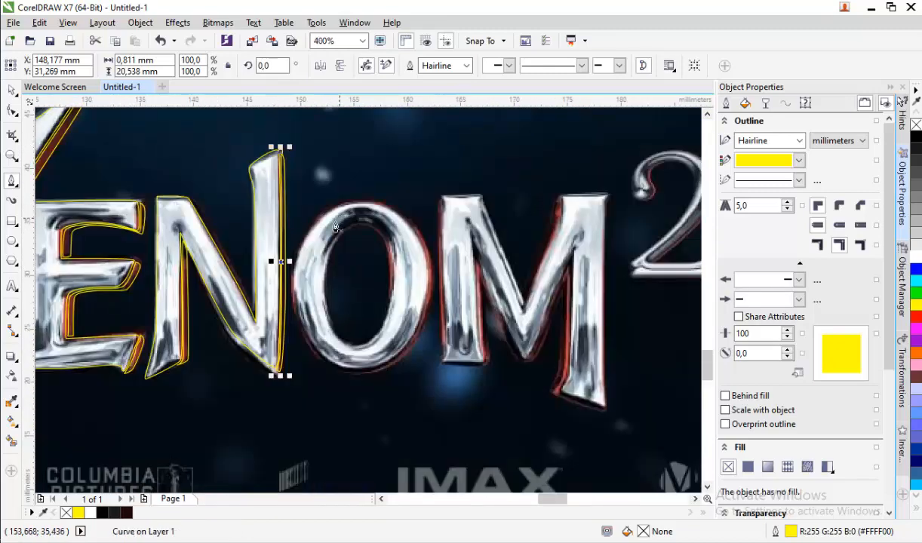
scroll(336, 226, up, 1)
scroll(360, 219, down, 1)
Weld the N's two red shadows together, then weld them with the combined V and E shadow curve
click(12, 90)
scroll(205, 333, up, 2)
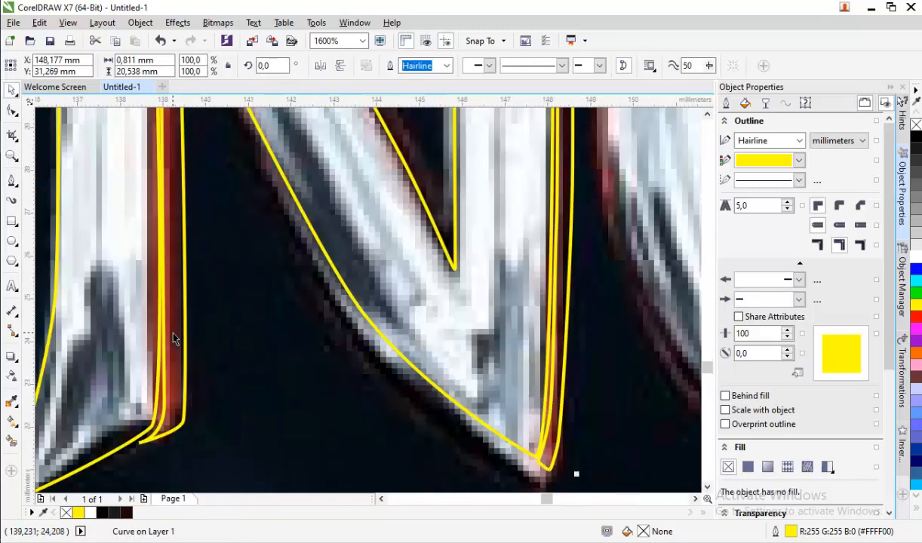
shift+click(175, 333)
click(389, 70)
scroll(469, 255, down, 1)
shift+click(239, 306)
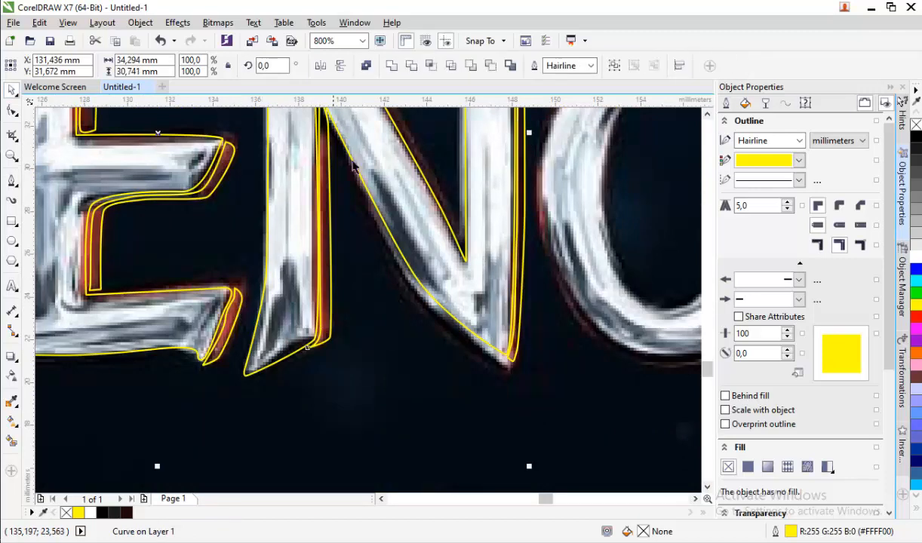
click(391, 66)
Trace the outer edge of the O from its top down the upper left side
scroll(398, 247, down, 2)
scroll(403, 238, up, 1)
scroll(336, 238, down, 1)
scroll(449, 211, up, 1)
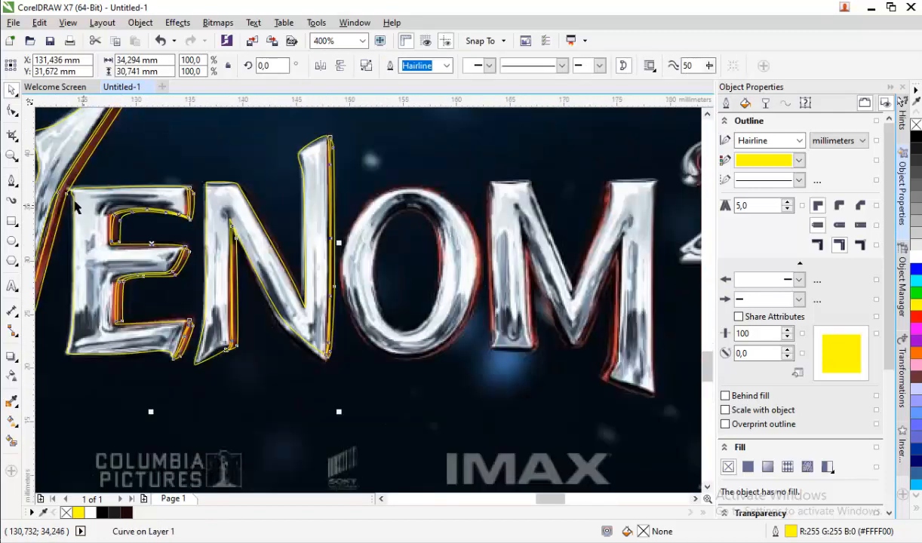
click(12, 181)
scroll(383, 202, up, 1)
click(410, 176)
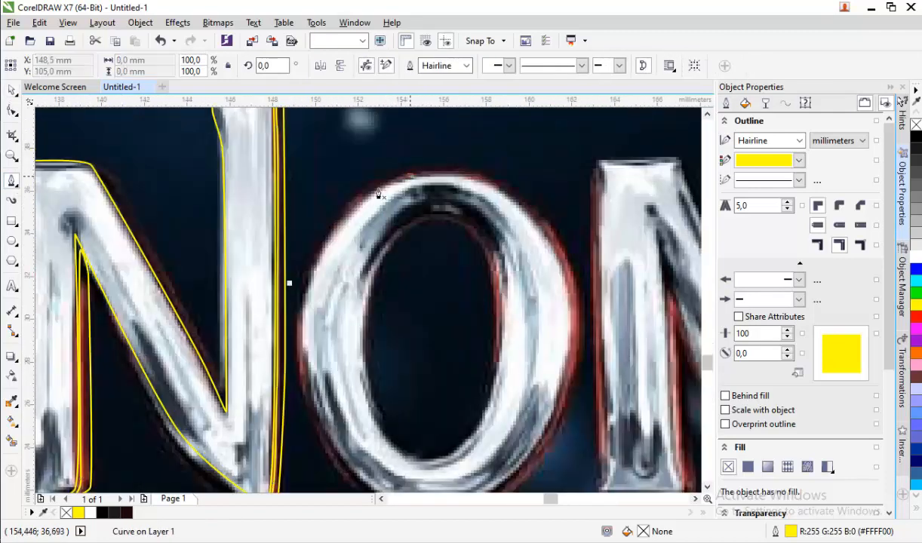
drag(323, 255, 304, 311)
scroll(304, 307, up, 1)
scroll(332, 362, down, 2)
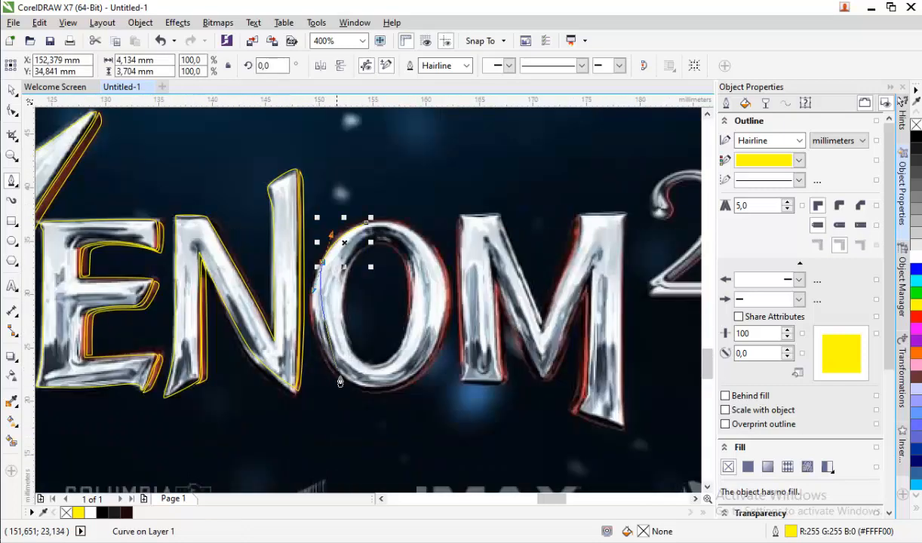
Trace the O's outer edge around the bottom and up the right side, closing the outline at about 12.4 by 15.6 mm
drag(376, 396, 378, 396)
drag(416, 376, 424, 369)
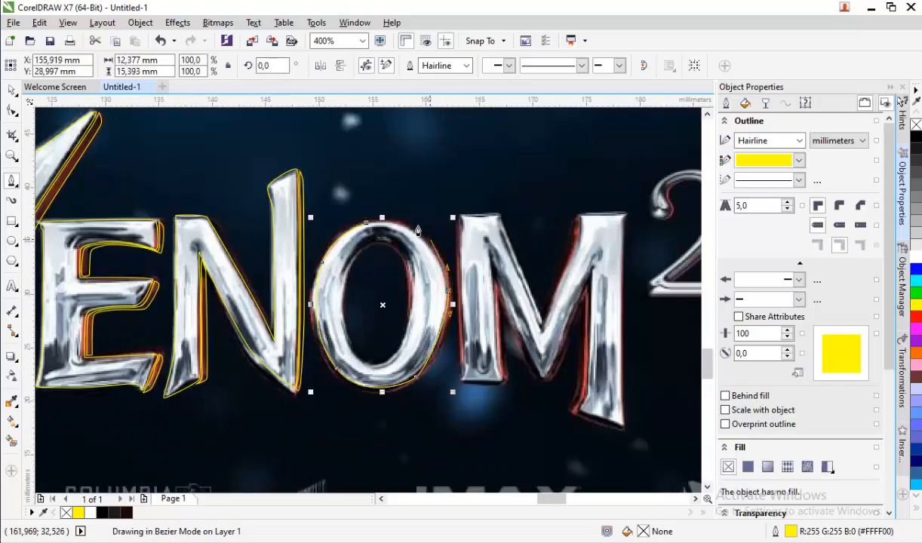
scroll(417, 230, up, 2)
drag(407, 229, 395, 224)
click(371, 214)
scroll(370, 214, down, 1)
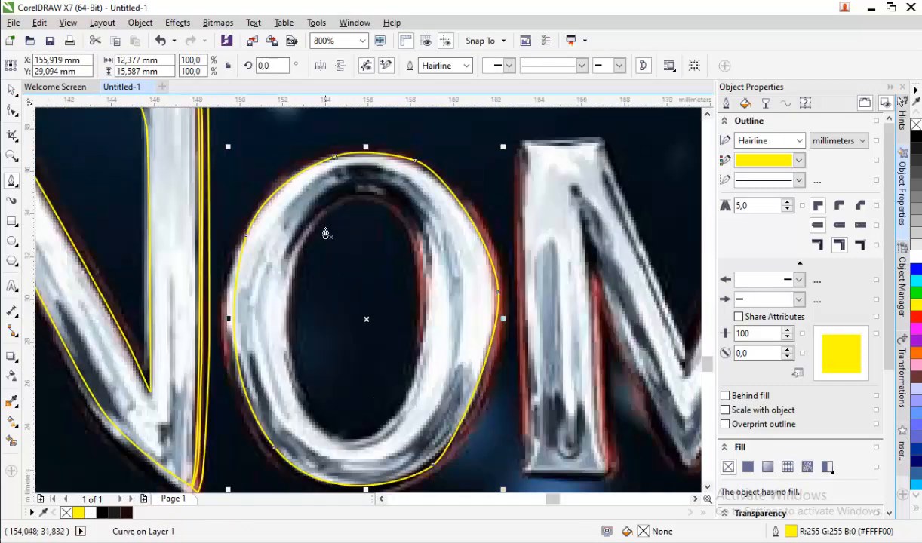
Trace the O's inner opening at about 6.4 by 11.2 mm and cut it out of the outer shape with Back Minus Front
drag(283, 337, 283, 339)
drag(311, 420, 337, 441)
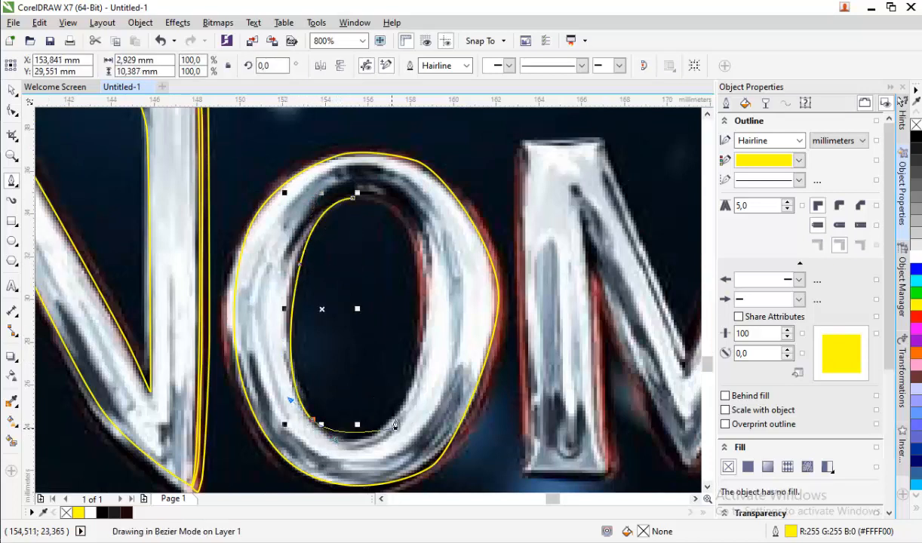
drag(398, 411, 427, 330)
drag(417, 215, 410, 195)
drag(352, 198, 379, 213)
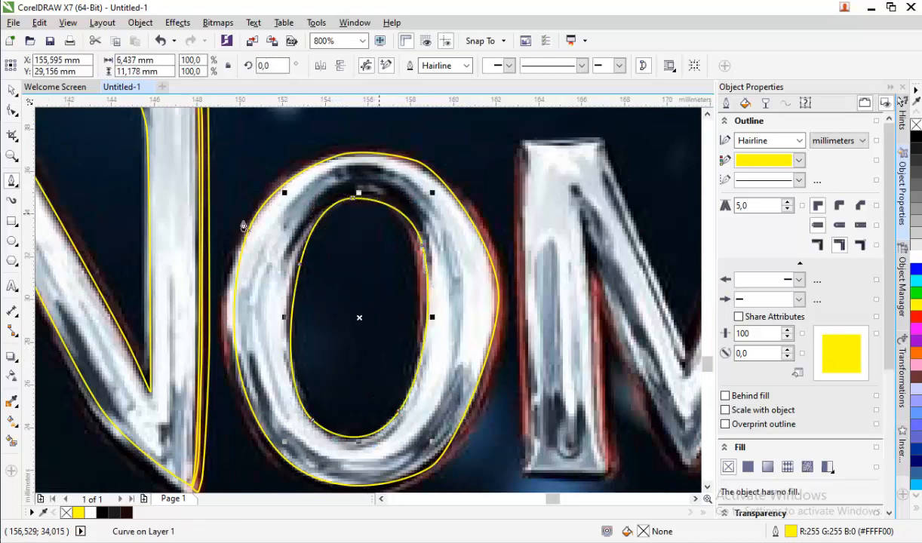
shift+click(365, 163)
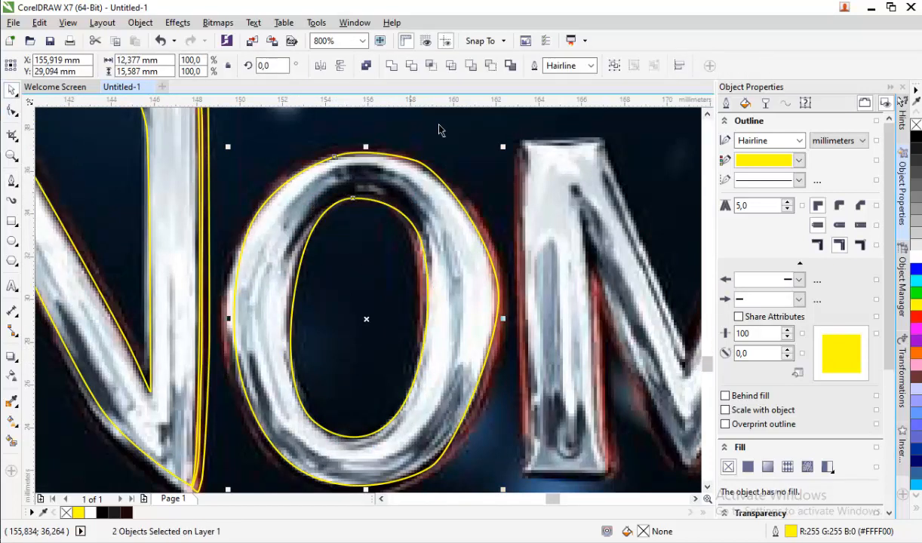
click(491, 66)
key(space)
scroll(317, 164, up, 2)
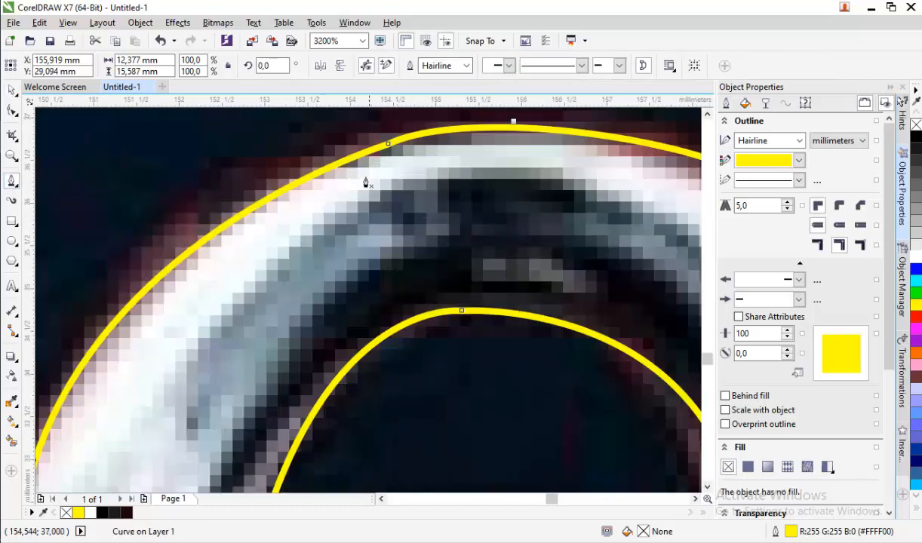
scroll(367, 181, down, 1)
click(407, 142)
drag(226, 222, 193, 258)
scroll(302, 189, down, 2)
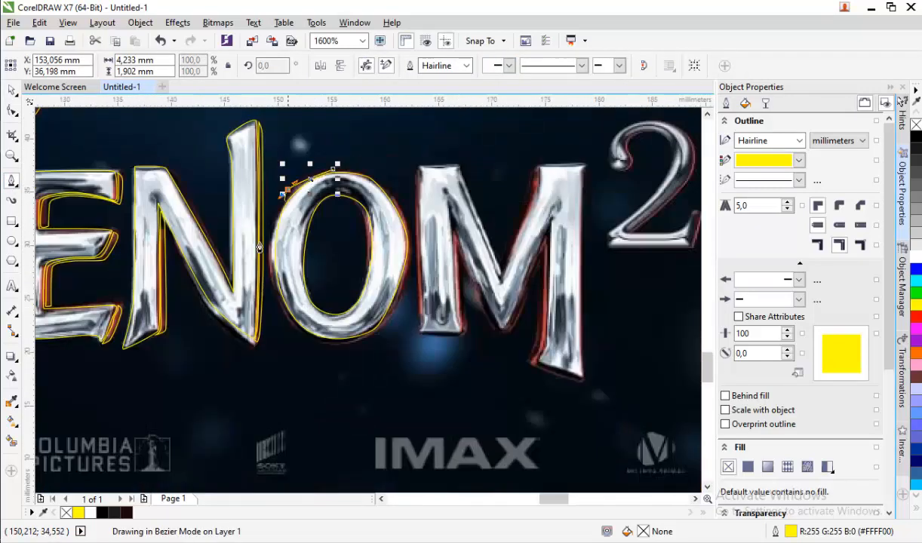
scroll(253, 233, up, 1)
key(Escape)
key(ctrl+z)
Trace the outer edge of the O's red shadow from its top down the left side, around the bottom and onto the right side
scroll(309, 169, down, 1)
scroll(326, 152, up, 1)
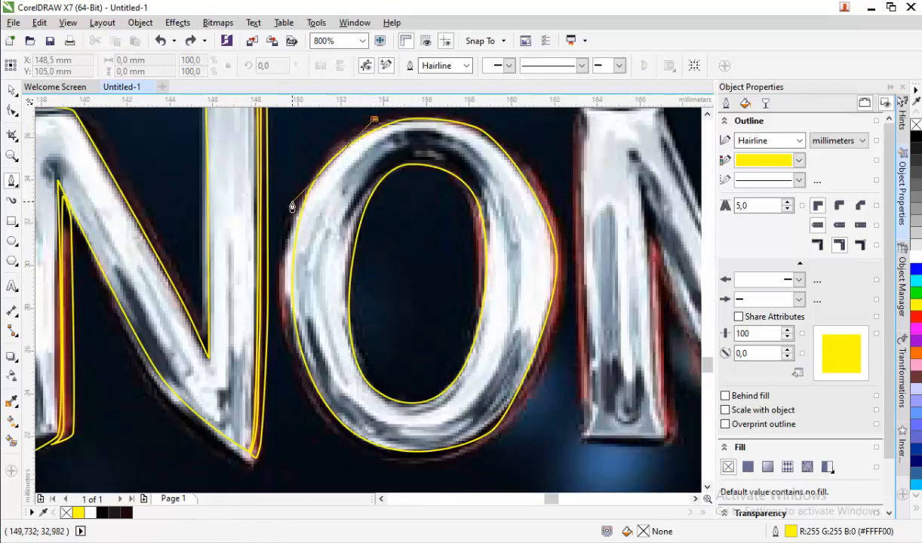
drag(268, 260, 269, 261)
drag(292, 373, 310, 409)
drag(369, 458, 405, 470)
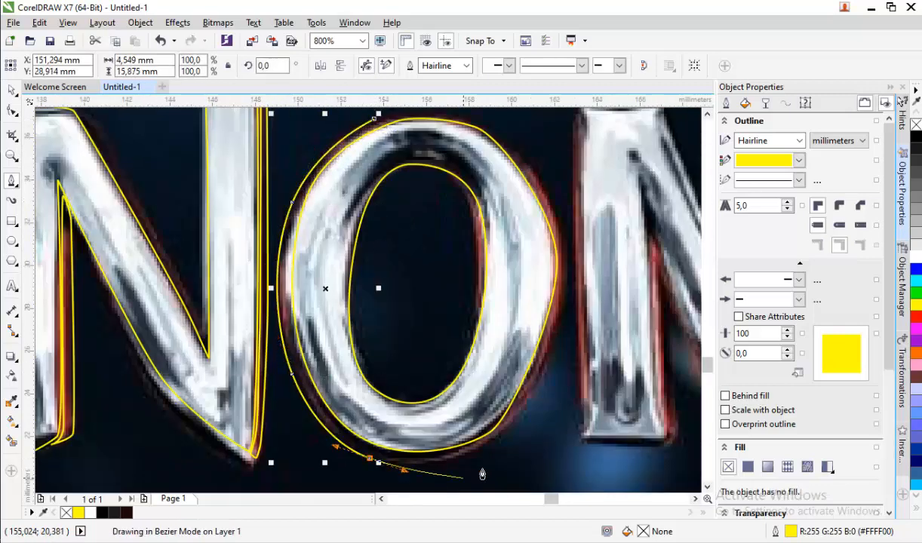
drag(497, 440, 499, 439)
drag(539, 377, 546, 364)
drag(566, 285, 567, 268)
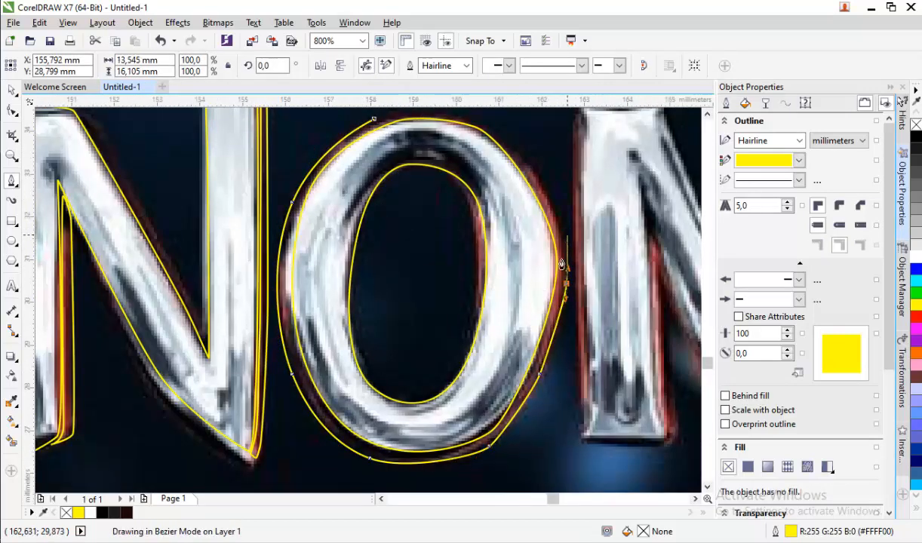
Continue the O shadow's outer edge up the right side and over the top to its tip at the upper left
scroll(568, 232, up, 1)
drag(559, 222, 463, 190)
scroll(549, 189, down, 1)
scroll(515, 196, up, 1)
scroll(494, 217, down, 1)
scroll(477, 186, up, 1)
scroll(386, 182, up, 1)
drag(381, 174, 339, 170)
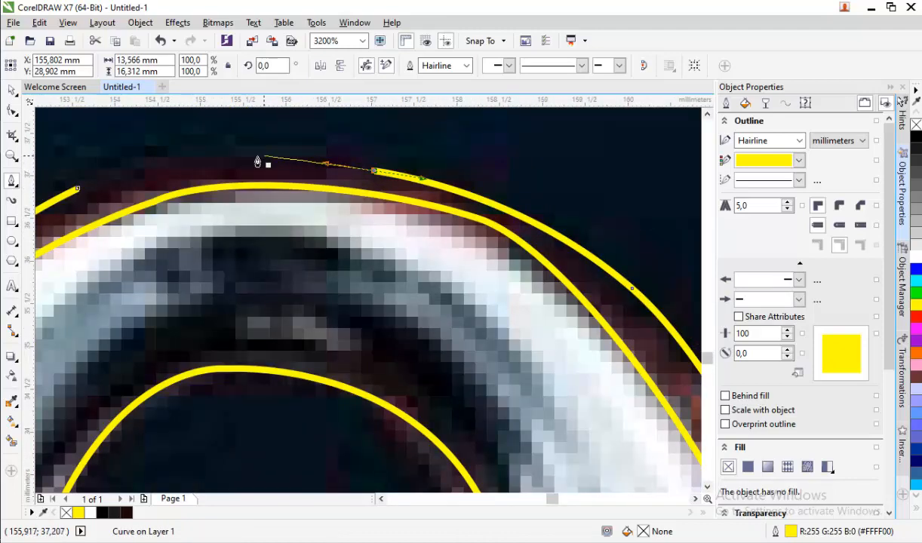
drag(234, 156, 333, 176)
click(104, 180)
Trace the O shadow's inner edge from the top down the right side, just outside the O's own outline
drag(505, 216, 533, 231)
scroll(486, 239, down, 2)
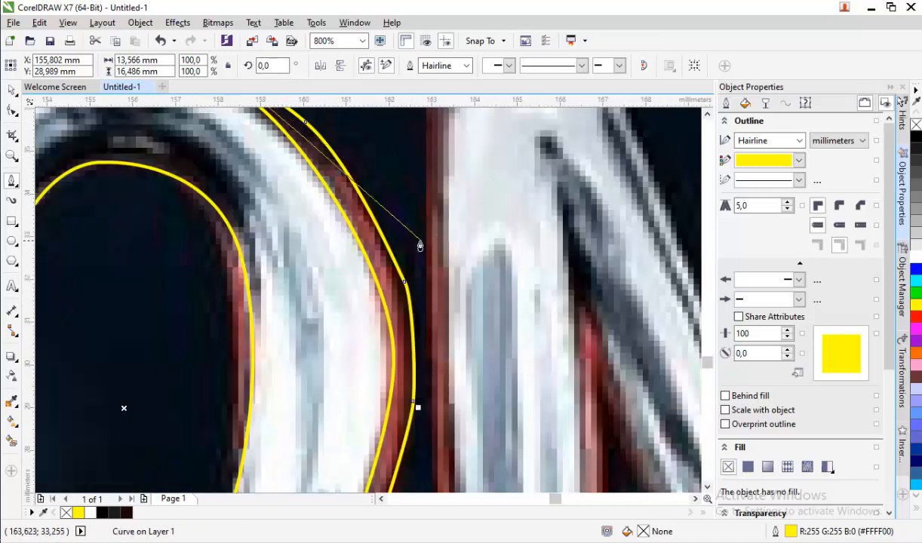
scroll(411, 370, down, 1)
scroll(374, 273, up, 1)
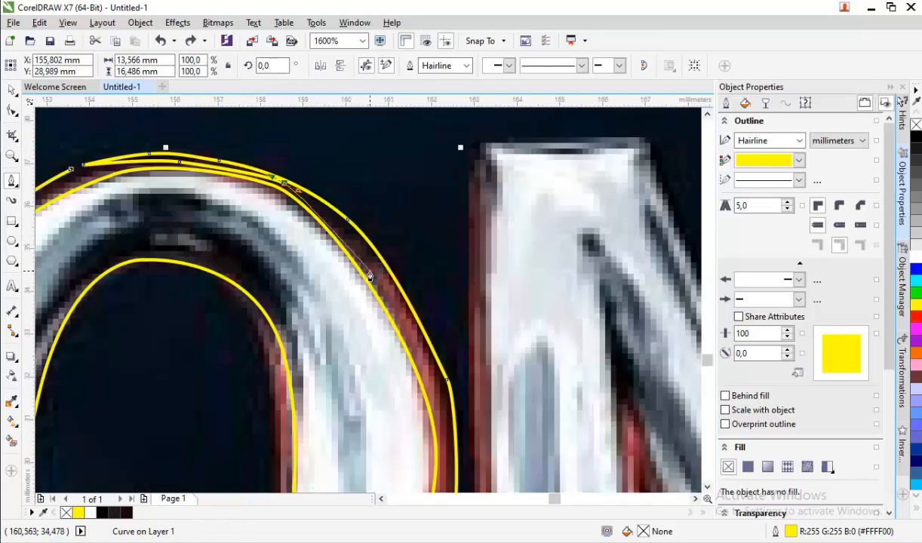
drag(380, 284, 389, 299)
drag(436, 397, 440, 413)
scroll(409, 193, down, 1)
scroll(424, 321, up, 1)
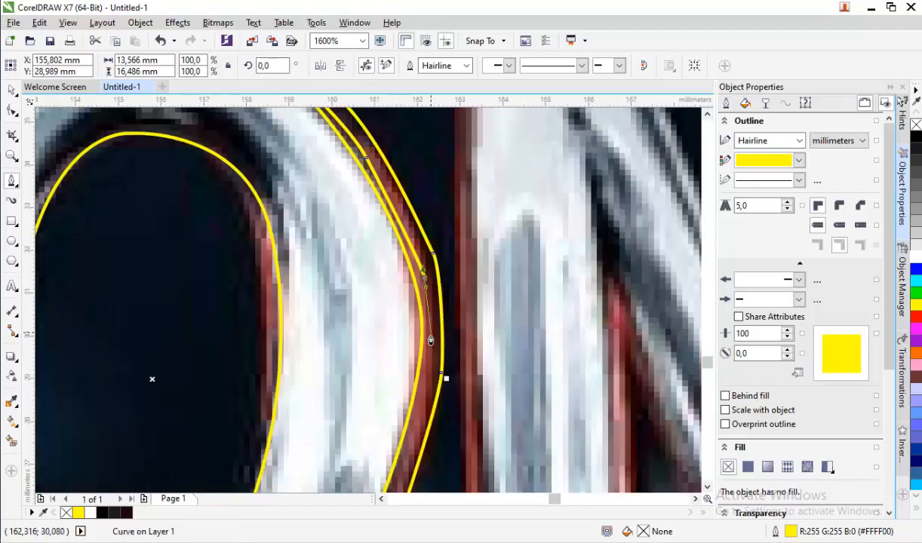
drag(428, 358, 428, 381)
Continue the O shadow's inner edge down the lower right curve and around the bottom to the lower left
scroll(427, 357, down, 1)
scroll(448, 235, up, 1)
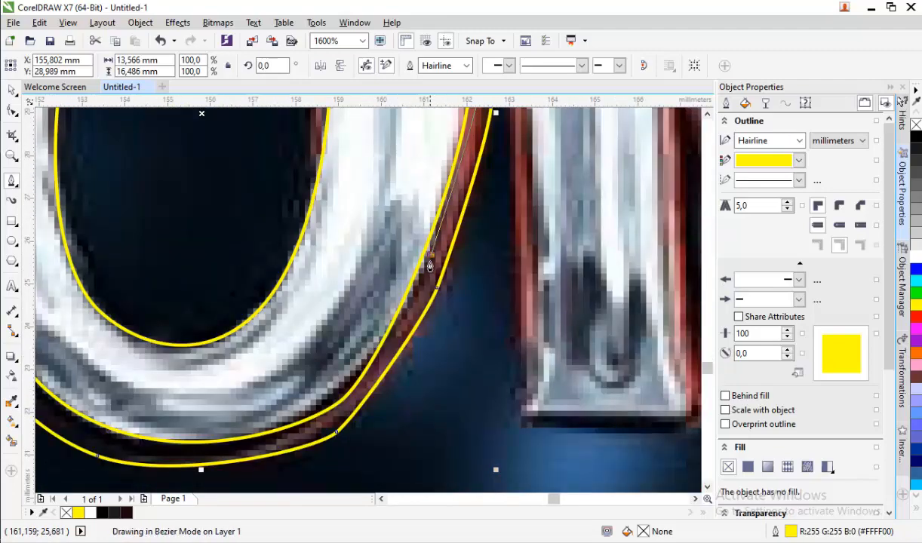
drag(356, 392, 336, 414)
scroll(354, 411, down, 1)
scroll(223, 413, up, 1)
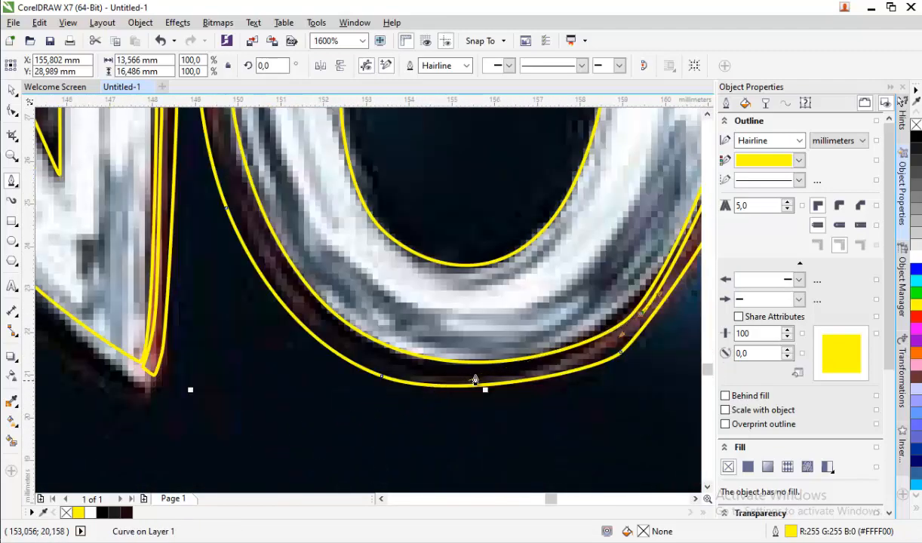
drag(479, 371, 411, 375)
scroll(270, 281, down, 1)
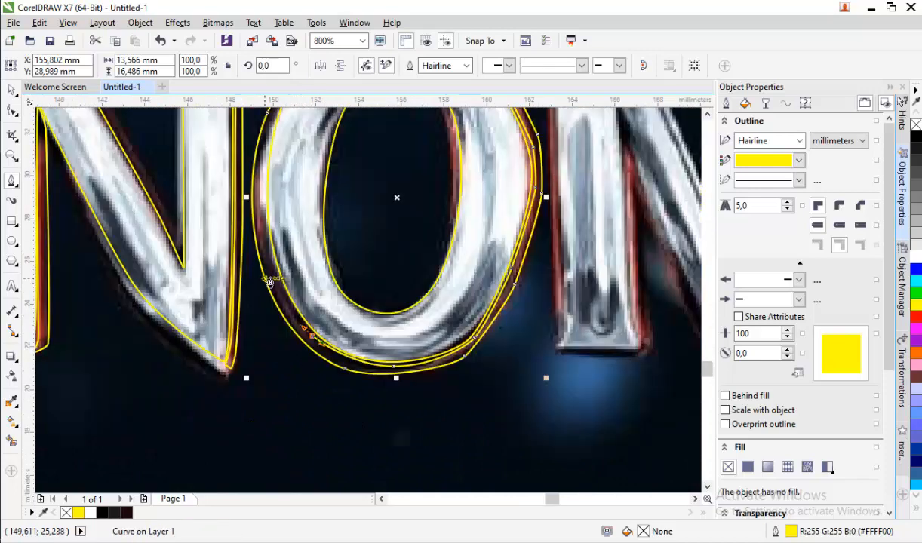
scroll(265, 254, up, 1)
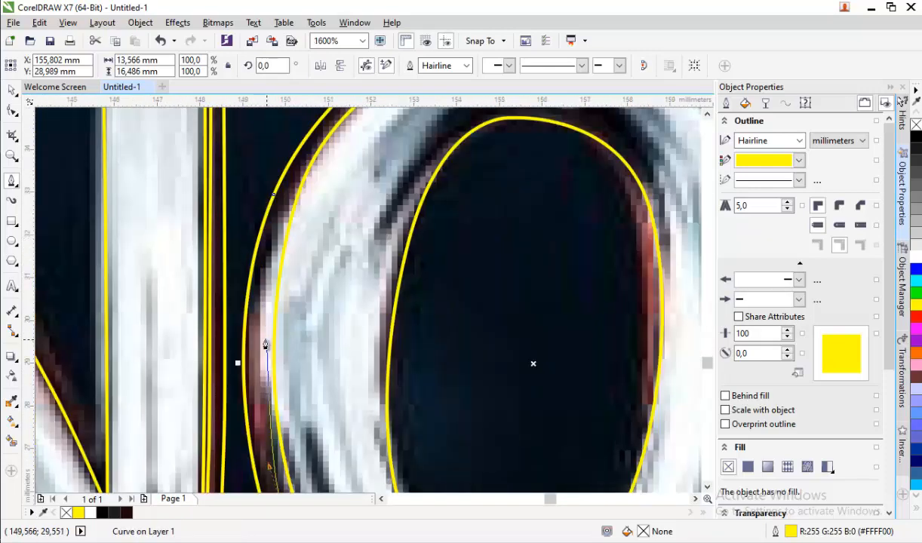
Trace the O shadow's inner edge up the left side and close the outline at about 13.6 by 16.5 mm
scroll(298, 177, down, 1)
scroll(302, 196, up, 1)
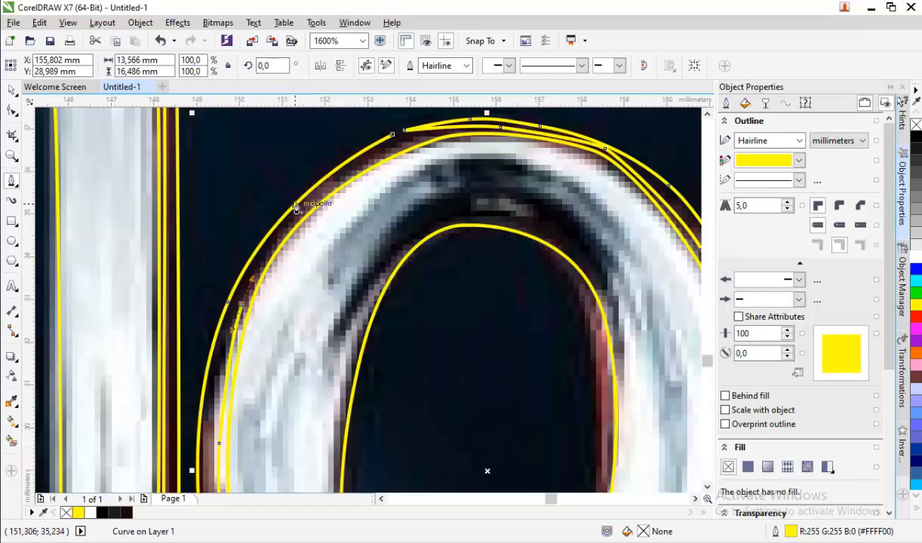
scroll(305, 206, up, 1)
drag(307, 208, 275, 264)
scroll(262, 303, down, 1)
scroll(350, 205, up, 1)
drag(358, 202, 400, 181)
click(404, 153)
scroll(324, 202, down, 3)
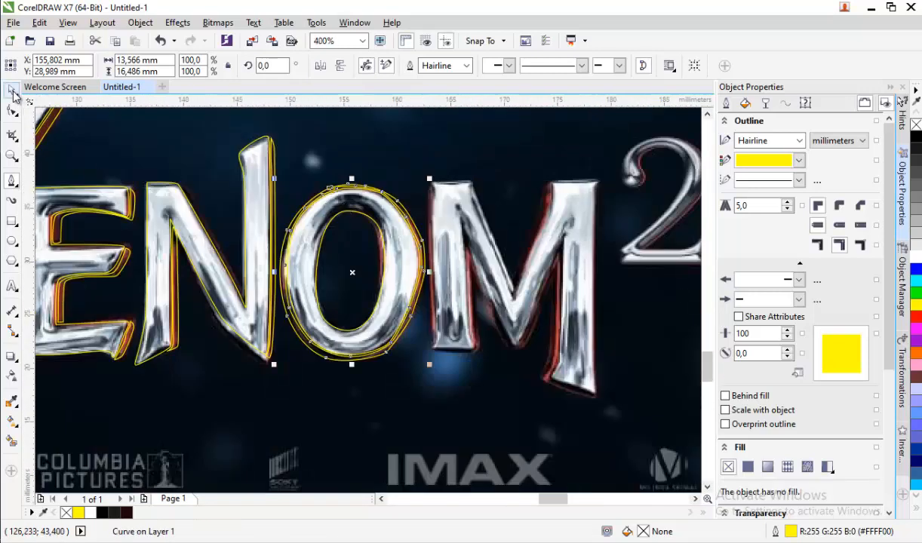
Weld the O's red shadow with the combined V, E and N shadow curve
click(13, 93)
scroll(275, 169, up, 2)
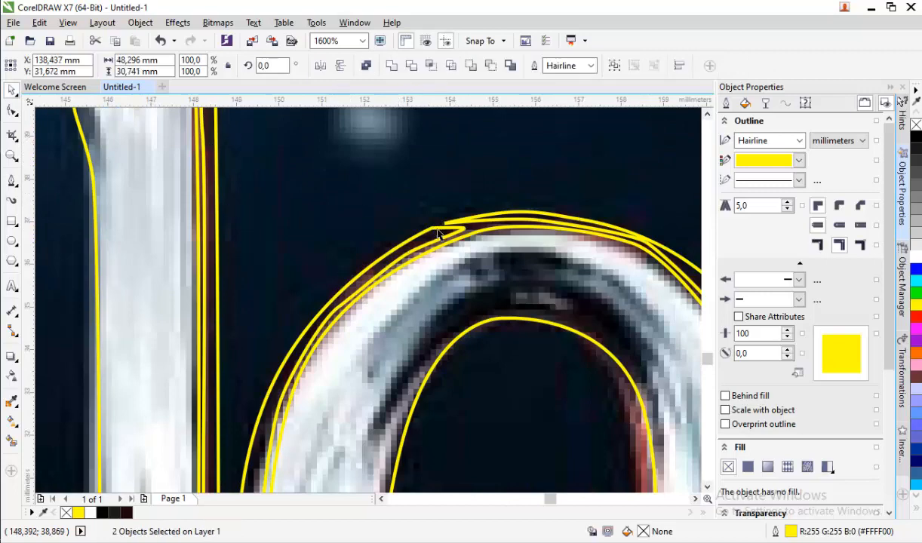
click(385, 249)
click(381, 262)
shift+click(217, 213)
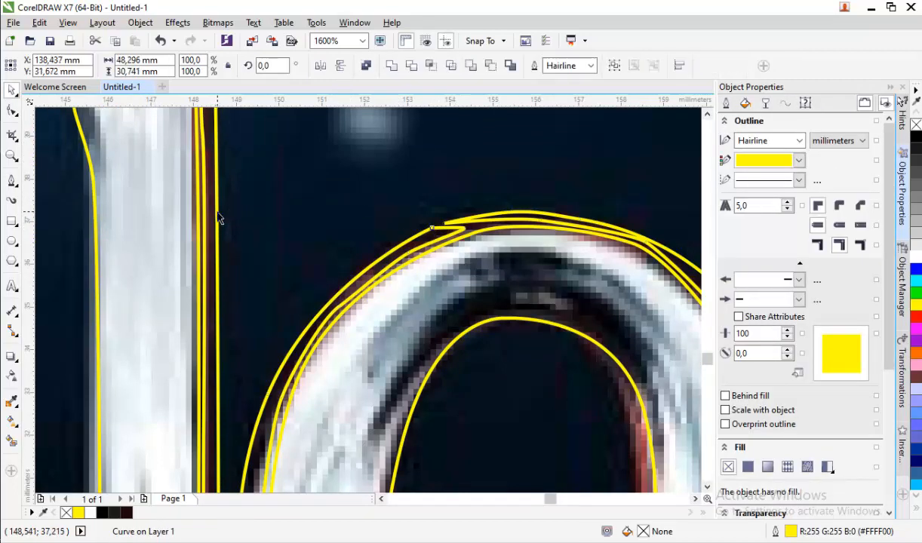
click(390, 68)
scroll(291, 228, down, 2)
Trace the M's left stem from its top outer corner down around the foot and up to the inner notch
click(12, 181)
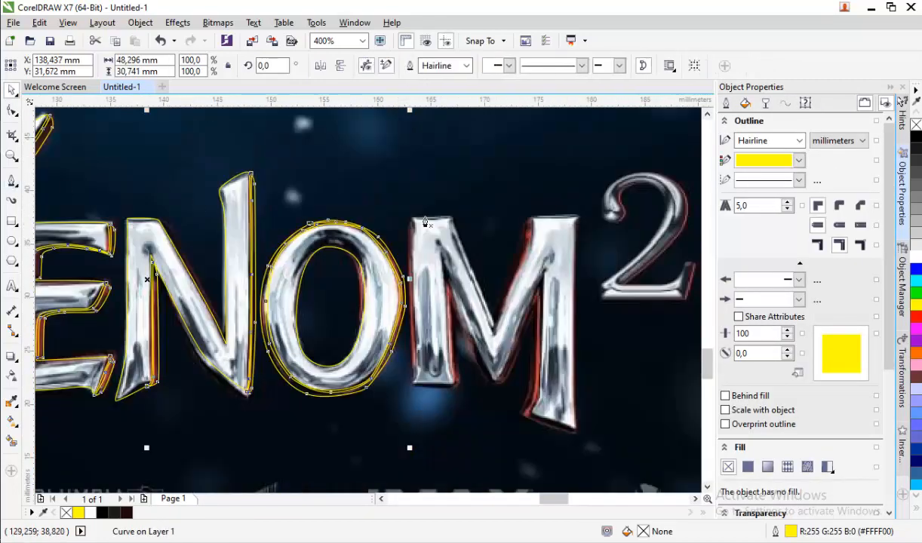
scroll(415, 225, up, 1)
click(422, 200)
scroll(405, 181, down, 2)
scroll(411, 293, up, 1)
scroll(412, 178, up, 1)
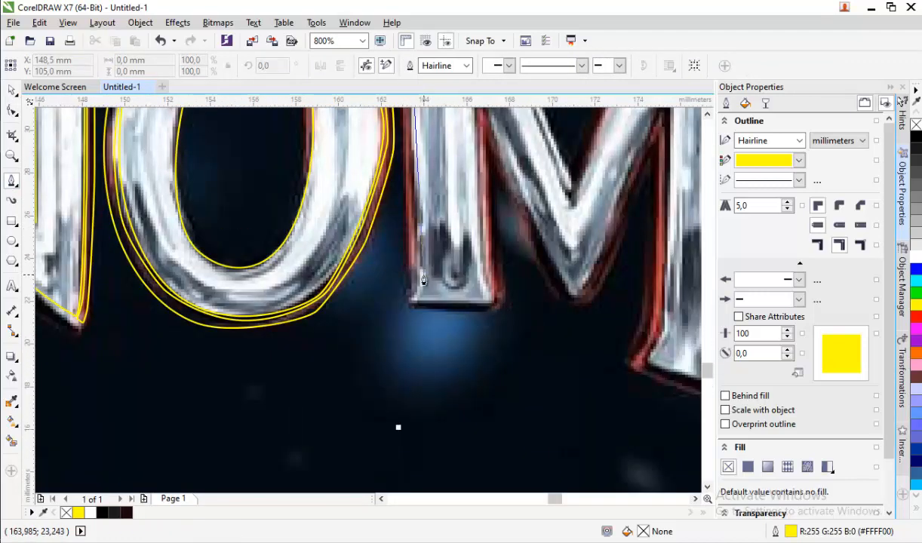
click(419, 274)
click(413, 301)
click(492, 303)
click(478, 259)
scroll(476, 260, down, 1)
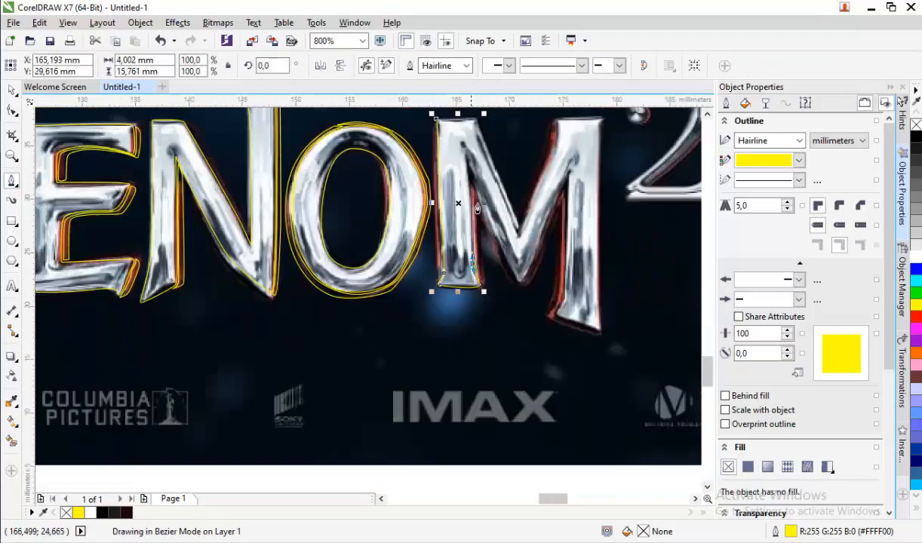
scroll(468, 153, up, 1)
click(460, 149)
Trace the underside of the M's central V down to its point and up to the right stem's inner corner
drag(504, 286, 522, 341)
click(562, 401)
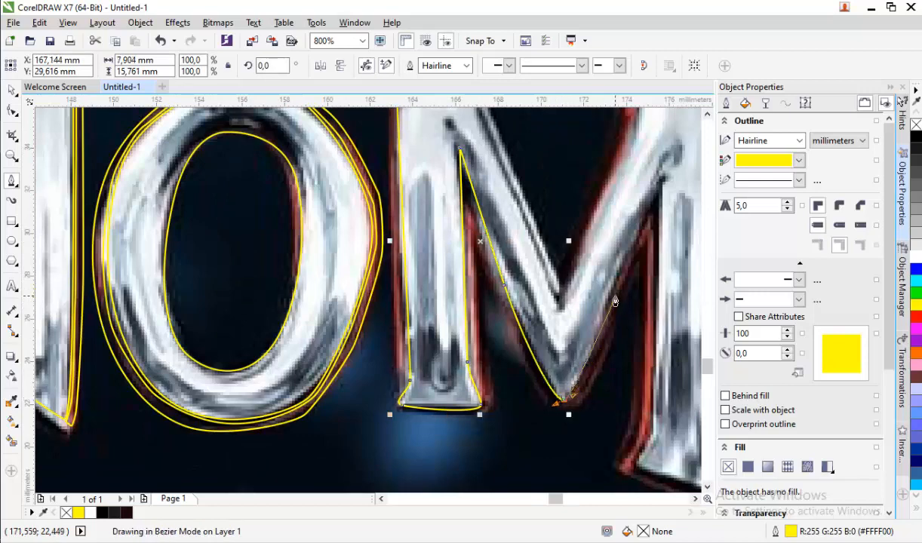
drag(616, 290, 646, 220)
click(658, 191)
scroll(219, 200, down, 1)
scroll(490, 295, up, 1)
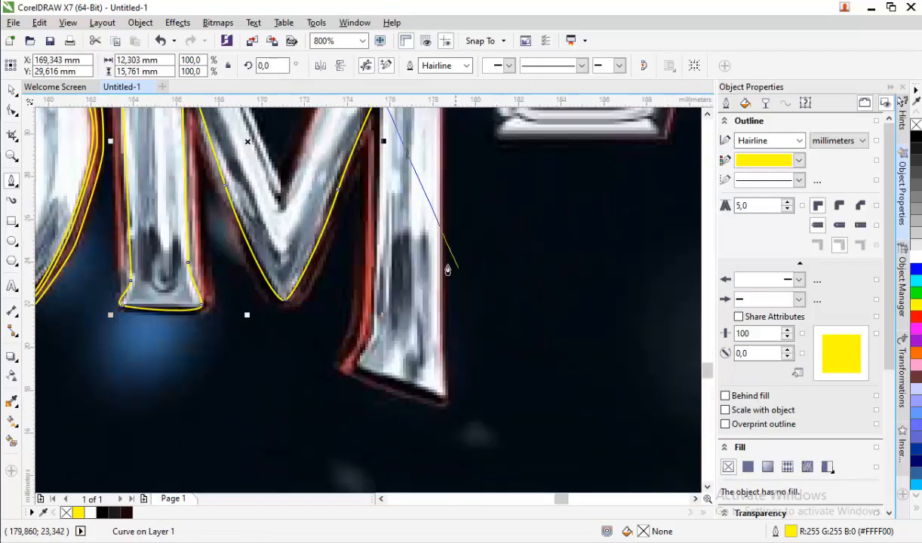
Trace the M's right stem down its inner side, around the slanted foot and up to the top outer corner
click(373, 326)
drag(446, 404, 445, 359)
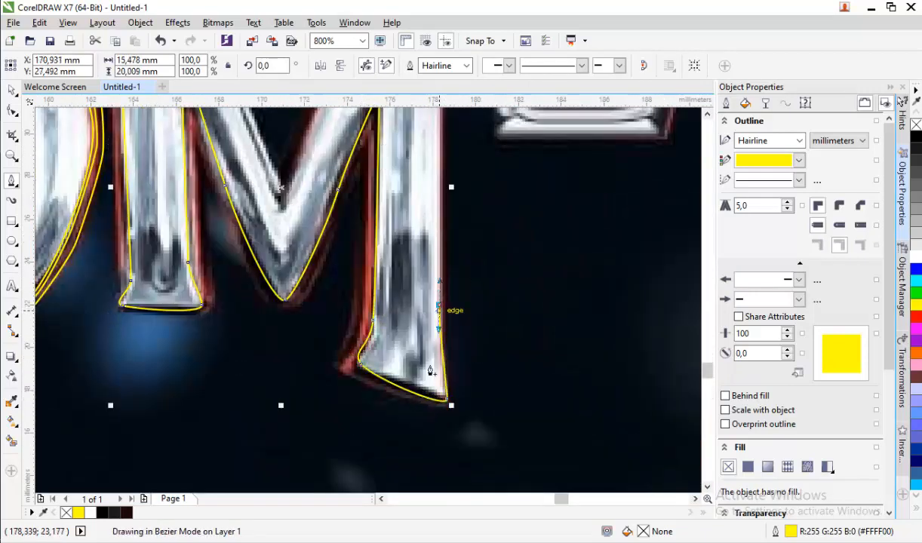
scroll(430, 370, down, 1)
scroll(433, 181, up, 1)
click(450, 162)
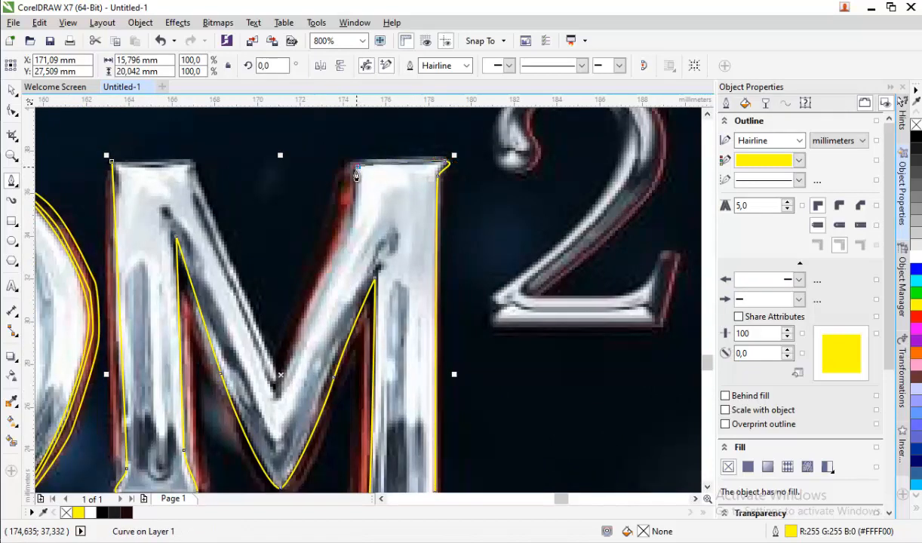
Trace the M's top edges and upper V notch, closing the outline at about 15.8 by 20.2 mm
click(359, 162)
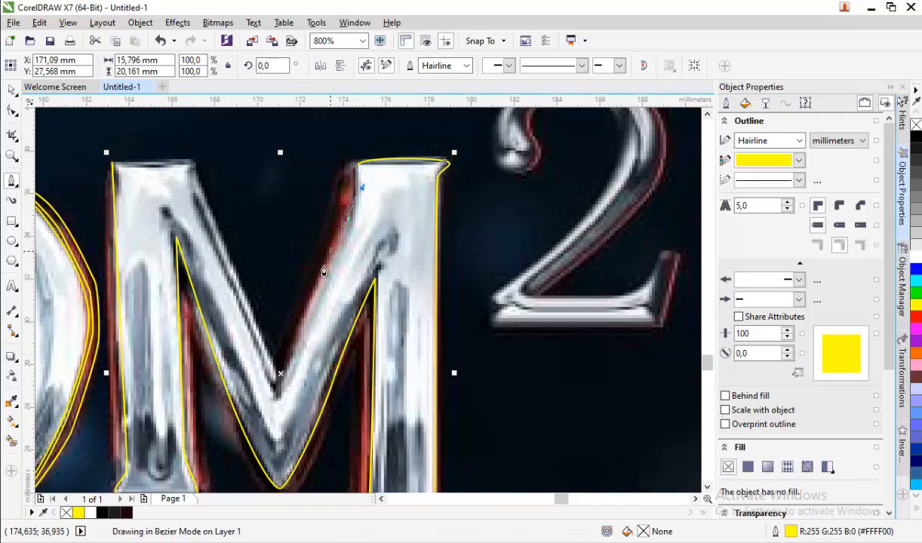
click(215, 220)
click(196, 164)
click(111, 163)
scroll(234, 214, down, 2)
scroll(200, 227, up, 2)
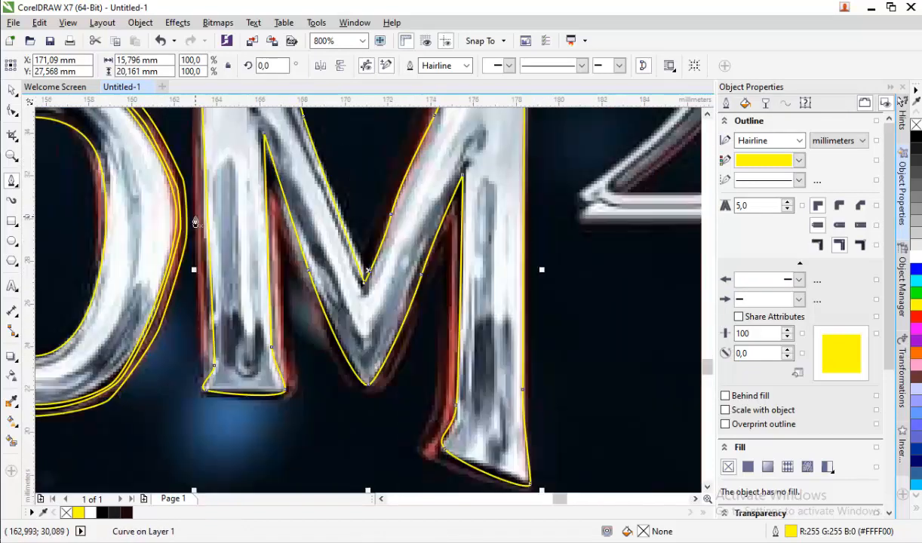
Trace the inner edge of the red shadow left of the M's left stem, from the top down to the foot
scroll(195, 223, down, 2)
scroll(264, 226, up, 3)
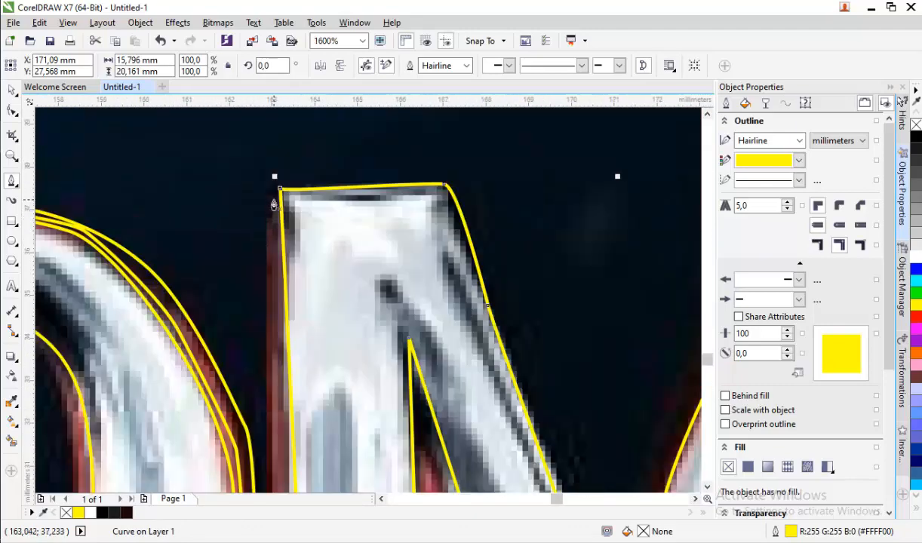
click(273, 205)
scroll(273, 205, down, 2)
scroll(284, 235, up, 2)
drag(289, 247, 292, 294)
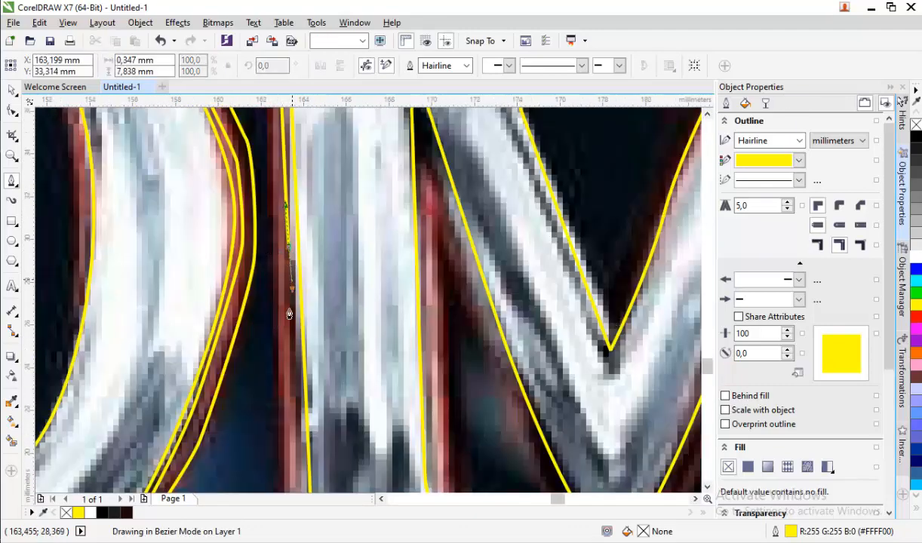
scroll(292, 294, down, 1)
scroll(287, 373, up, 1)
drag(298, 437, 310, 437)
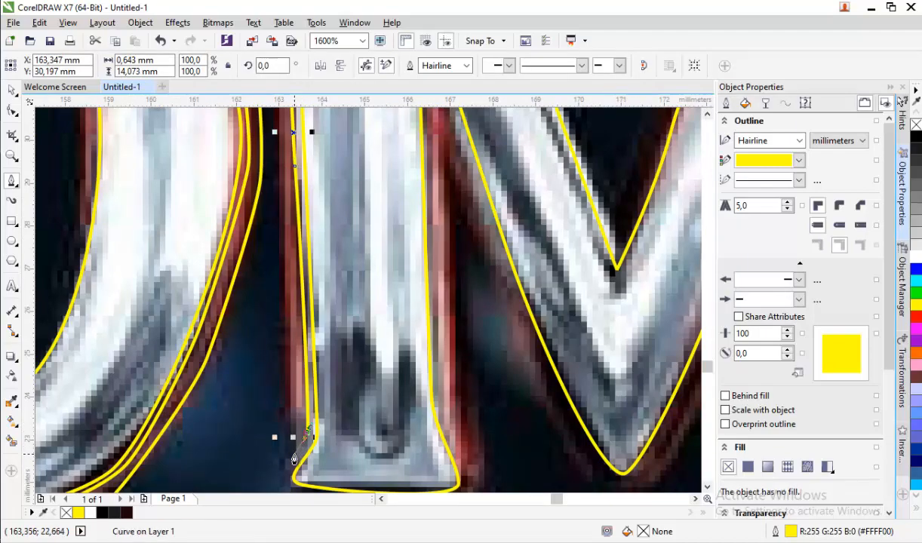
Trace the left stem shadow's outer edge back up and close the shape at about 0.8 by 14.6 mm
scroll(276, 317, down, 1)
scroll(275, 174, up, 1)
drag(275, 174, 274, 143)
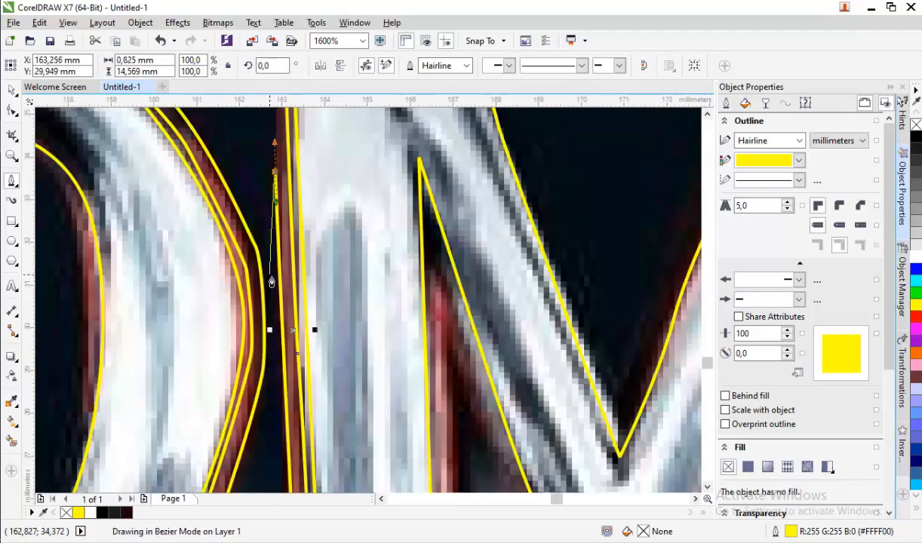
scroll(274, 281, down, 1)
scroll(268, 155, up, 1)
scroll(268, 156, up, 1)
click(300, 148)
scroll(263, 179, down, 3)
scroll(292, 241, up, 1)
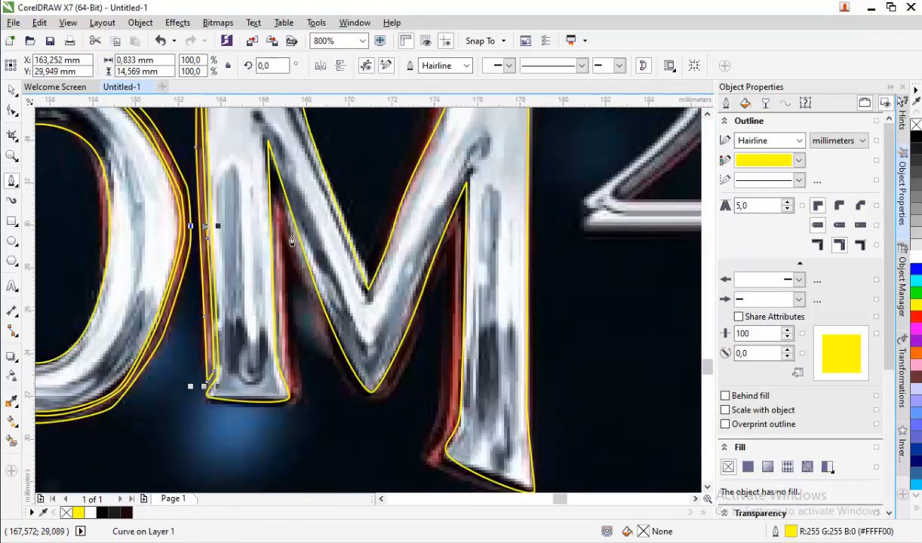
Start the M's inner red shadow at the left notch, tracing it down beside the left stem and around the foot
click(273, 181)
scroll(284, 344, up, 1)
drag(283, 383, 288, 398)
click(306, 439)
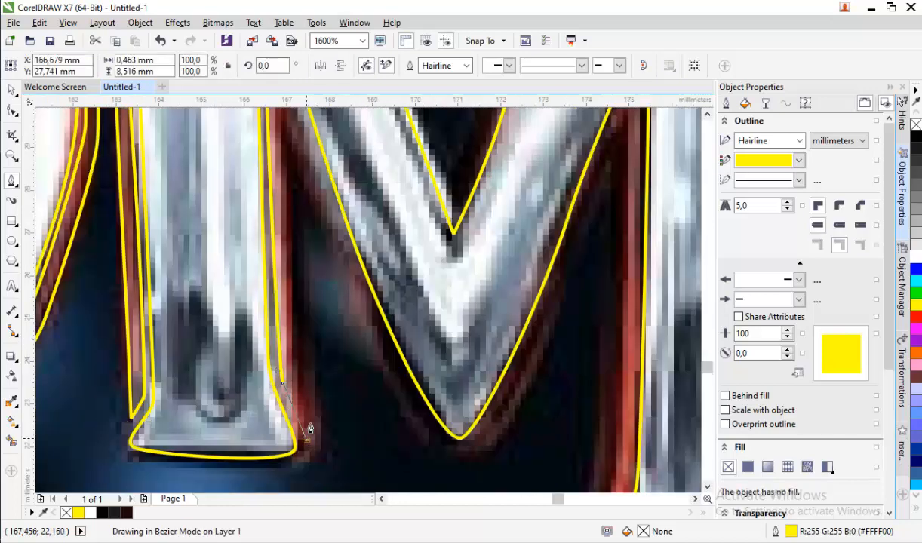
click(313, 400)
Trace the inner shadow's lower edge along the M's central V, around its point and up toward the right stem
drag(382, 373, 404, 417)
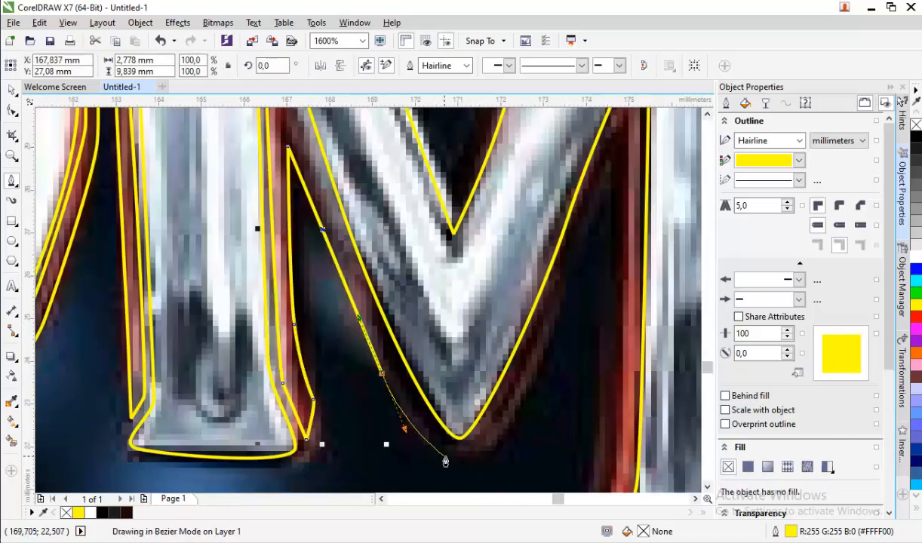
drag(446, 454, 476, 457)
scroll(497, 445, down, 1)
drag(512, 419, 520, 400)
click(556, 294)
Continue the M's inner shadow around the V's point, up to the right notch and down beside the right stem
scroll(551, 294, down, 1)
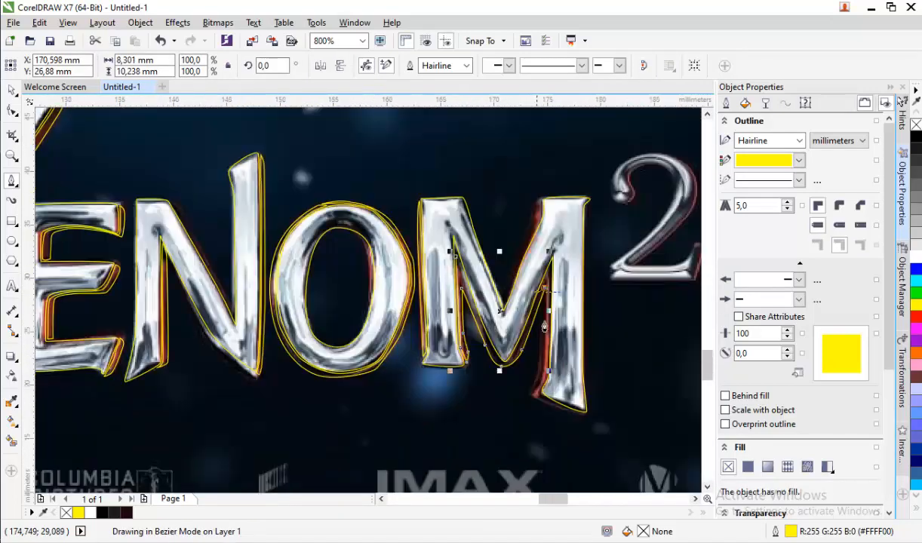
scroll(562, 364, up, 2)
drag(466, 376, 461, 407)
scroll(461, 408, down, 1)
scroll(452, 429, up, 1)
scroll(448, 422, up, 1)
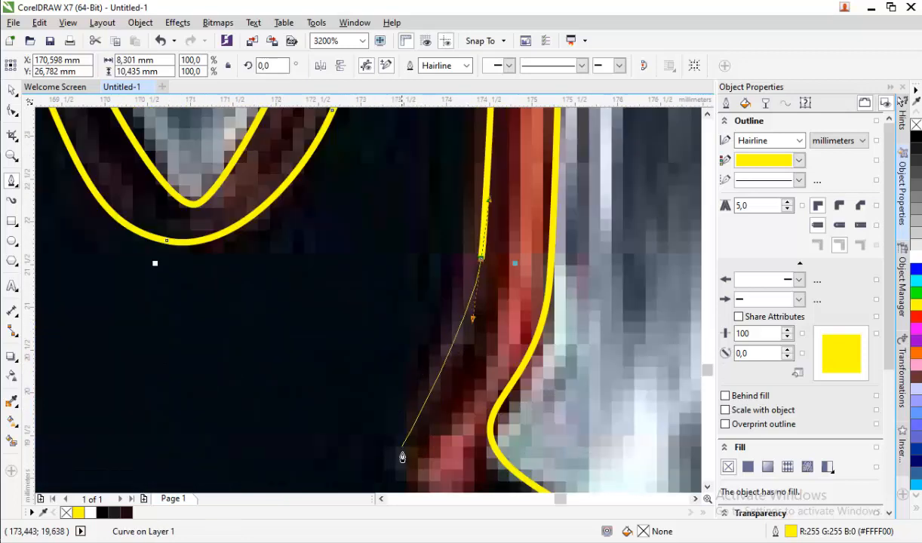
Trace the shadow's outer edge around the right stem's foot, ending at the lower tip below the stem
drag(402, 455, 406, 466)
scroll(349, 323, down, 1)
scroll(380, 385, up, 1)
scroll(282, 282, down, 1)
drag(451, 406, 452, 406)
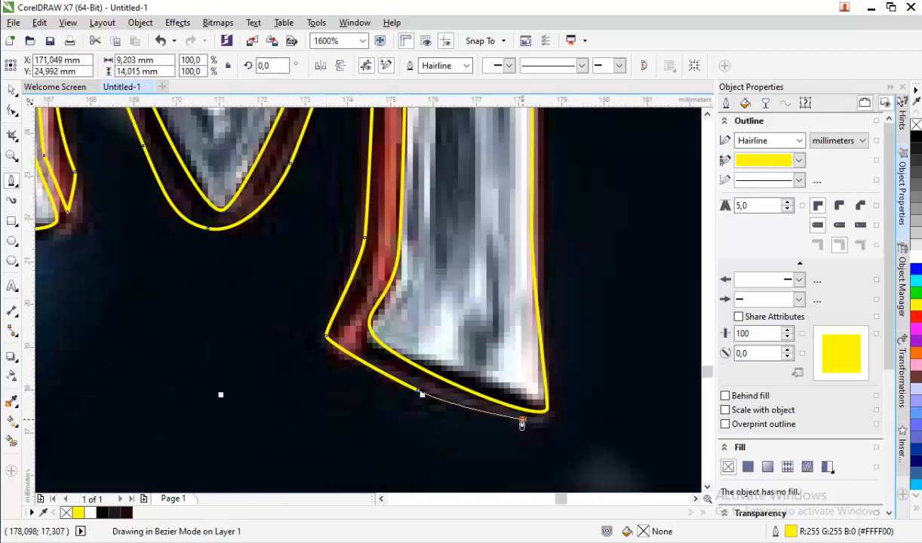
click(522, 419)
Trace the shadow's inner edge back along the foot and up the right stem to the notch
drag(366, 342, 347, 323)
drag(388, 261, 390, 247)
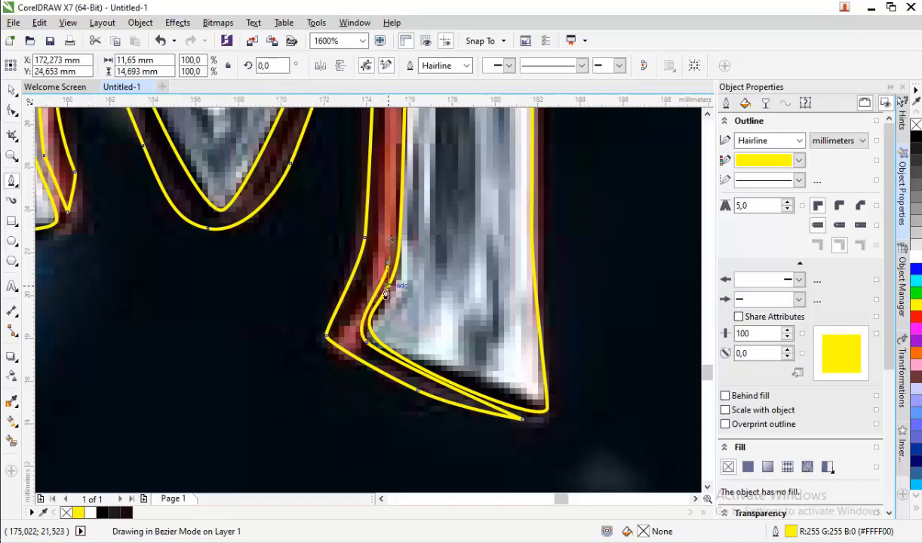
scroll(389, 249, down, 2)
scroll(392, 120, up, 2)
scroll(377, 252, up, 1)
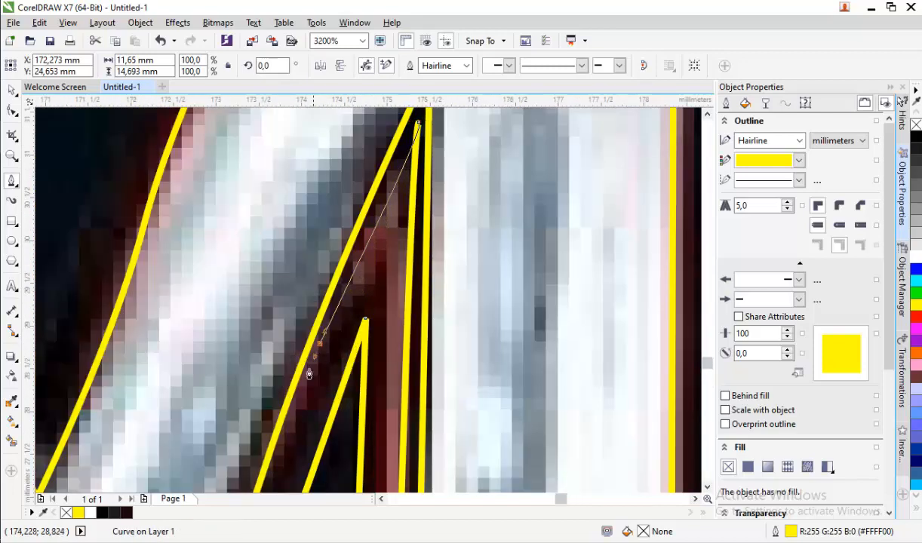
Trace the inner edge down and around the M's central V, closing the shadow shape at about 11.7 by 15.3 mm
scroll(388, 207, down, 5)
scroll(376, 213, up, 2)
scroll(383, 220, down, 1)
scroll(413, 201, up, 4)
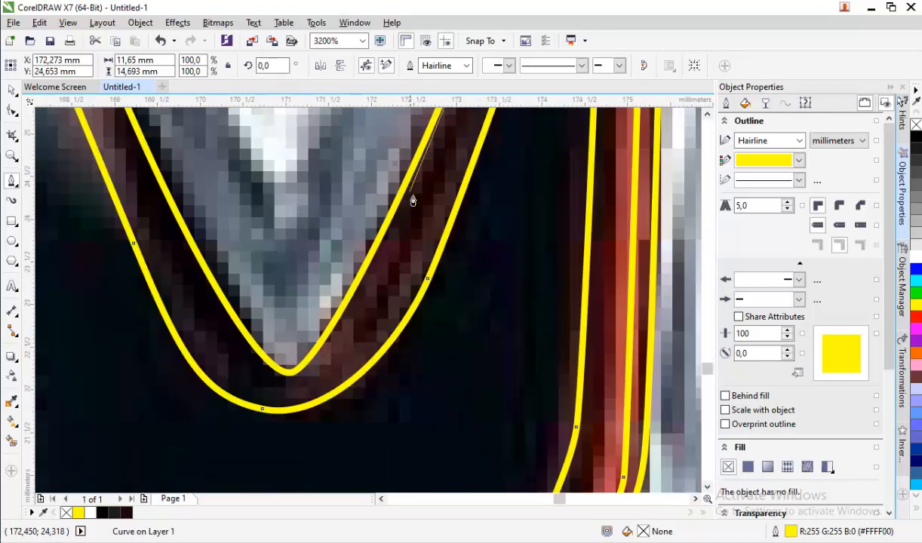
scroll(199, 313, down, 1)
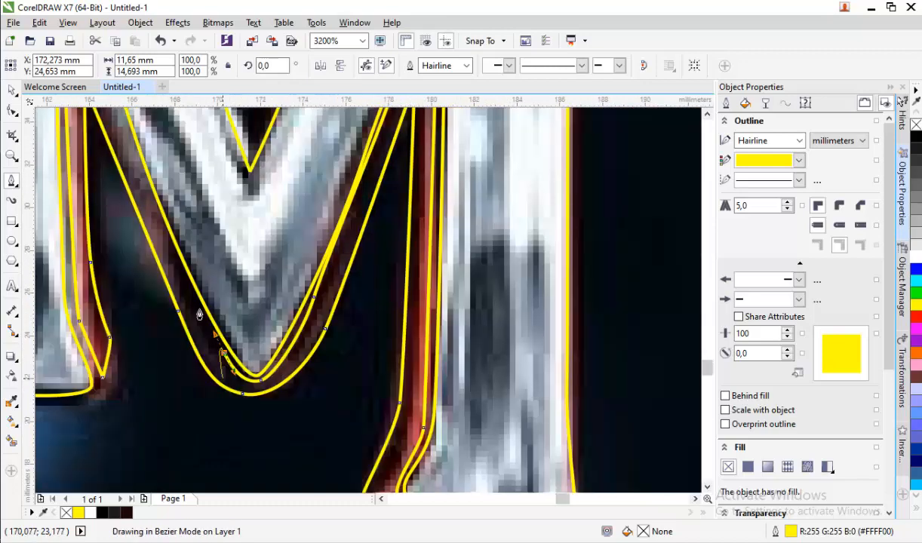
scroll(147, 159, down, 1)
scroll(140, 152, up, 2)
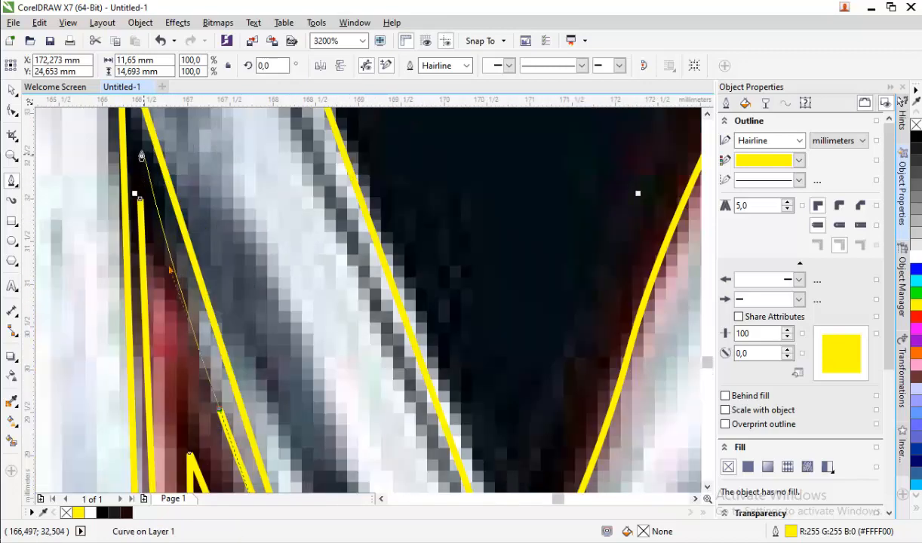
scroll(143, 211, down, 1)
click(153, 241)
scroll(175, 252, down, 1)
scroll(353, 205, down, 1)
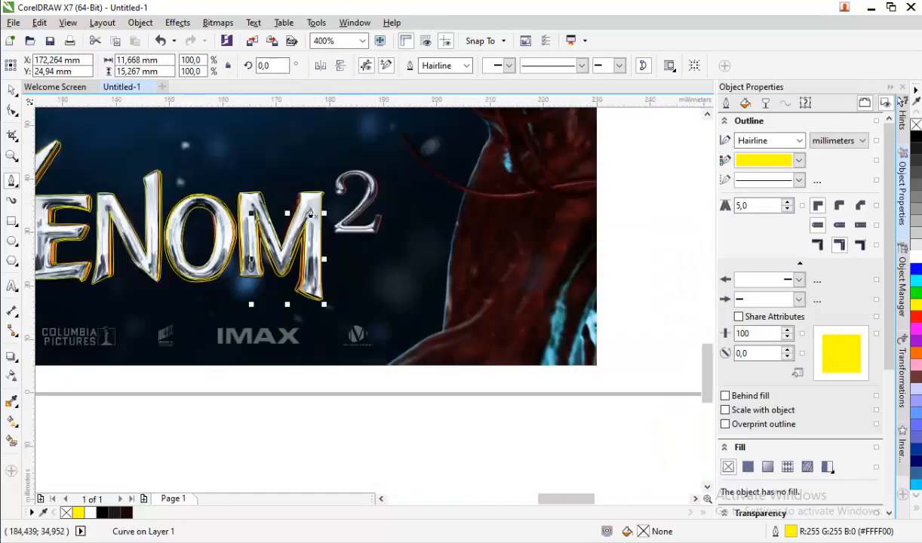
Weld the M's shadow shapes with the shadow curve of the preceding letters
scroll(251, 220, up, 3)
scroll(145, 149, up, 1)
key(ctrl+a)
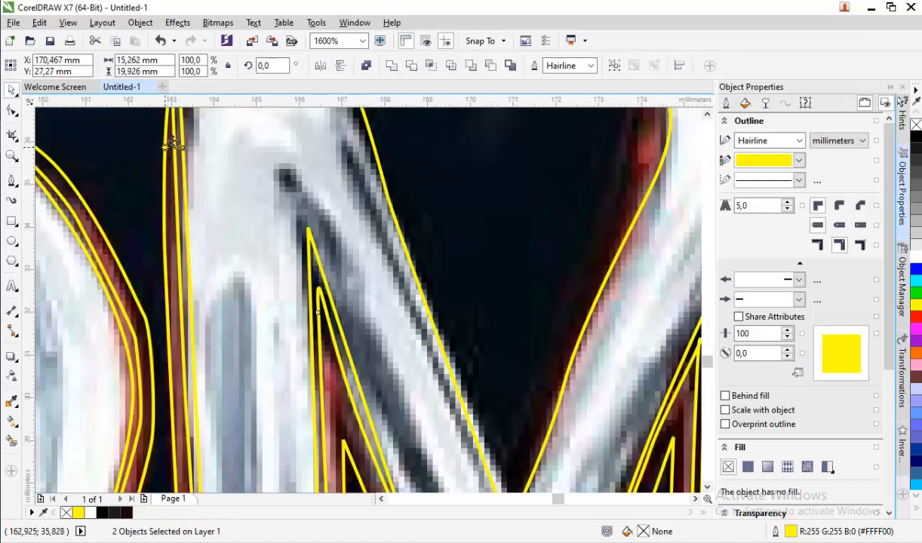
shift+click(79, 196)
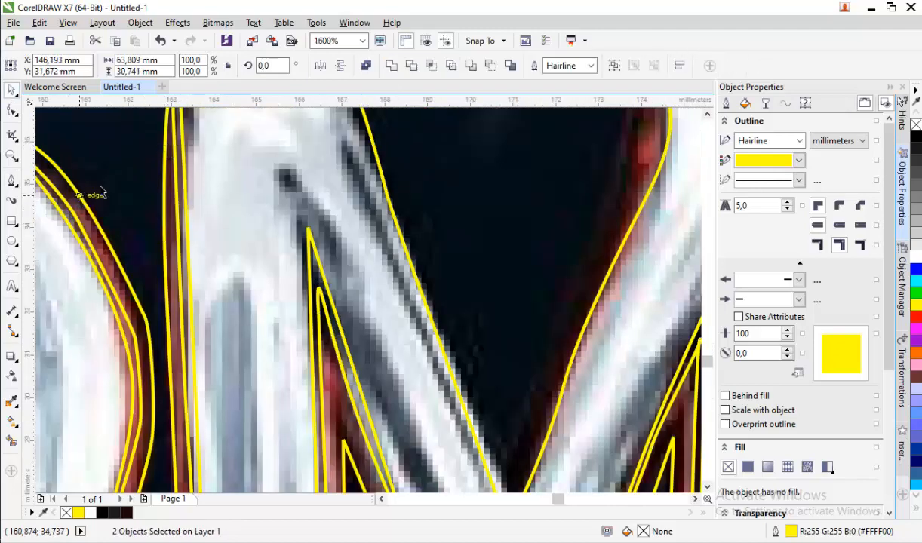
click(390, 66)
Start a Bezier outline of the numeral 2 at its inner hook, tracing around the round terminal
scroll(445, 208, down, 3)
click(12, 181)
scroll(523, 204, up, 3)
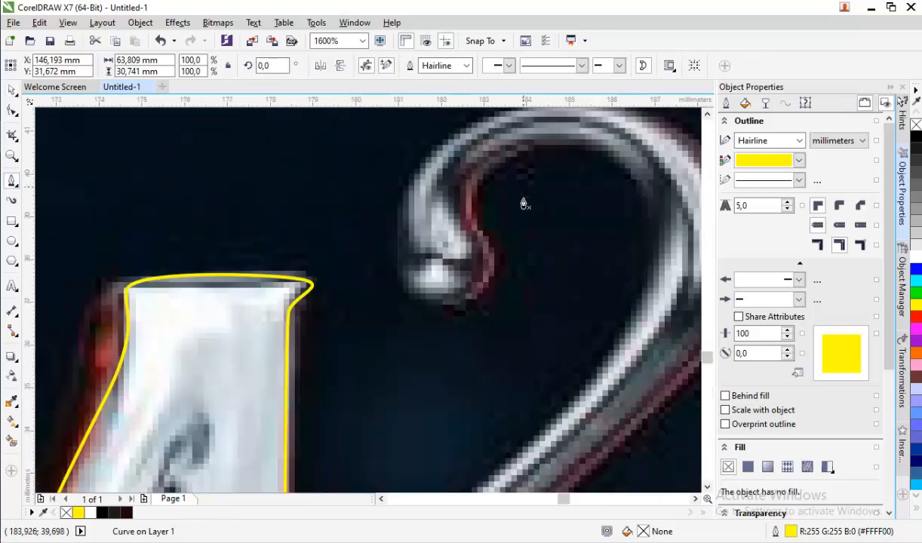
click(462, 212)
drag(480, 275, 447, 313)
drag(402, 277, 381, 232)
scroll(380, 230, down, 1)
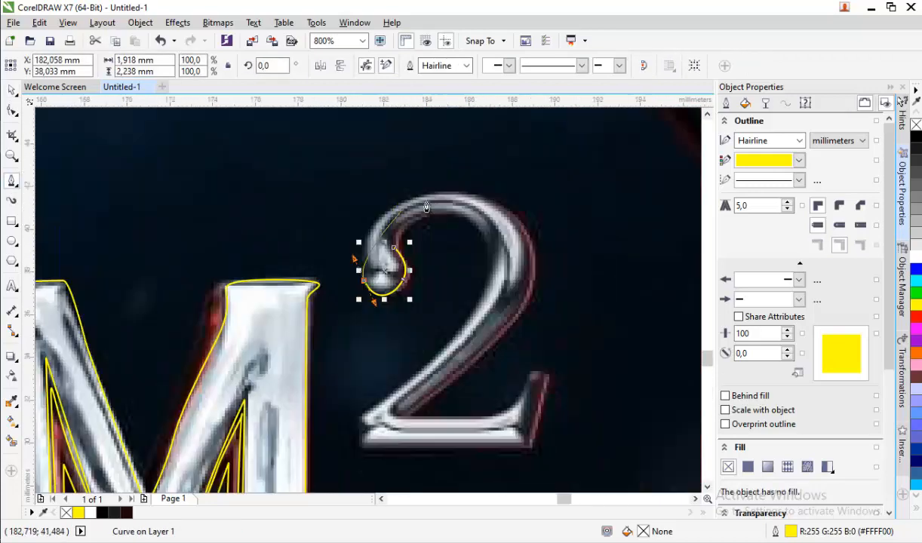
Trace the 2's outline over the top curve, down the diagonal and along the upper edge of the base
drag(495, 198, 495, 199)
drag(528, 272, 526, 332)
click(407, 411)
click(517, 417)
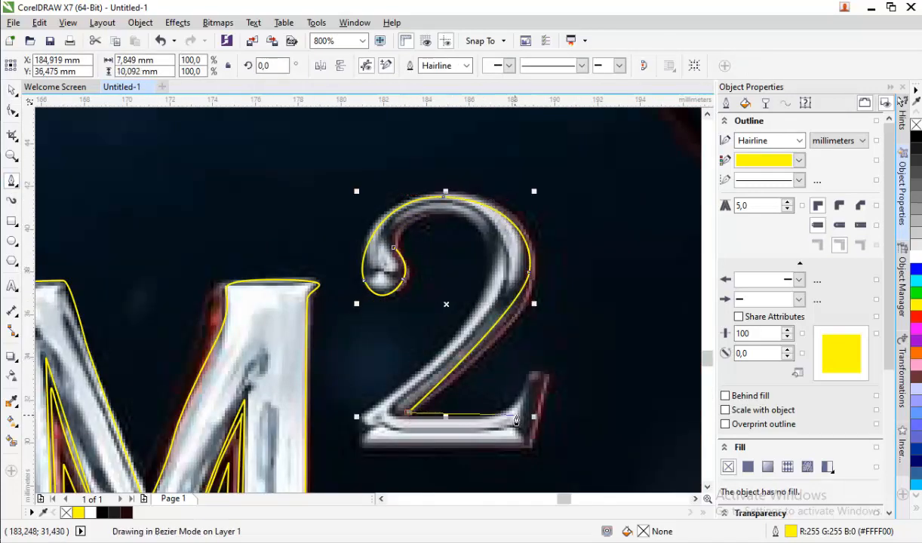
Trace around the base and back up the inner curve of the 2, closing the outline at about 8.6 by 11.9 mm
click(523, 449)
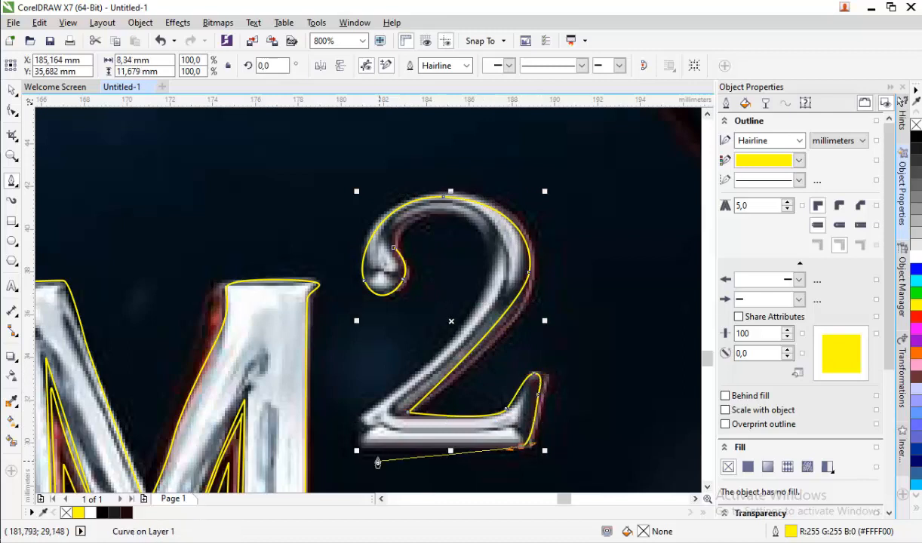
drag(362, 413, 365, 438)
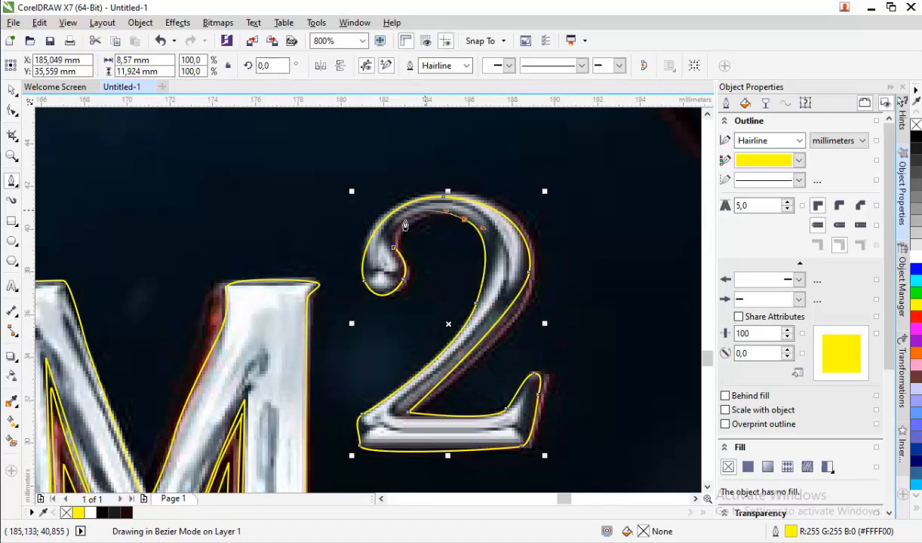
scroll(413, 254, up, 1)
Trace the thin red shadow beside the 2's round terminal and inner hook as a closed shape
click(368, 351)
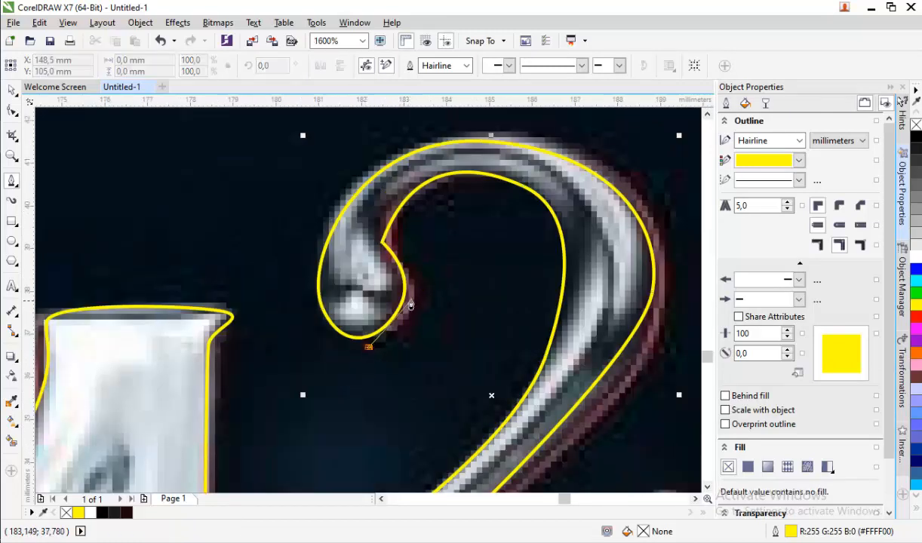
click(392, 230)
scroll(428, 193, up, 1)
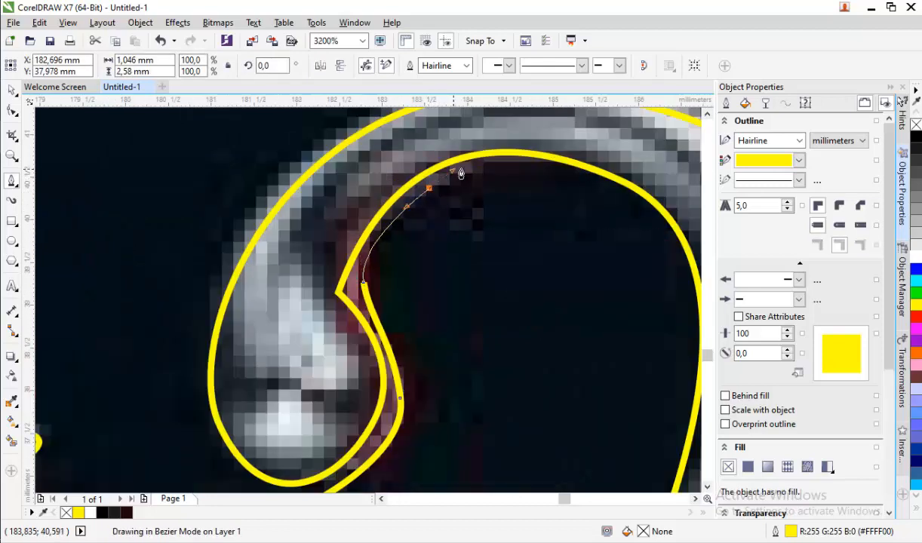
click(484, 161)
scroll(399, 310, down, 1)
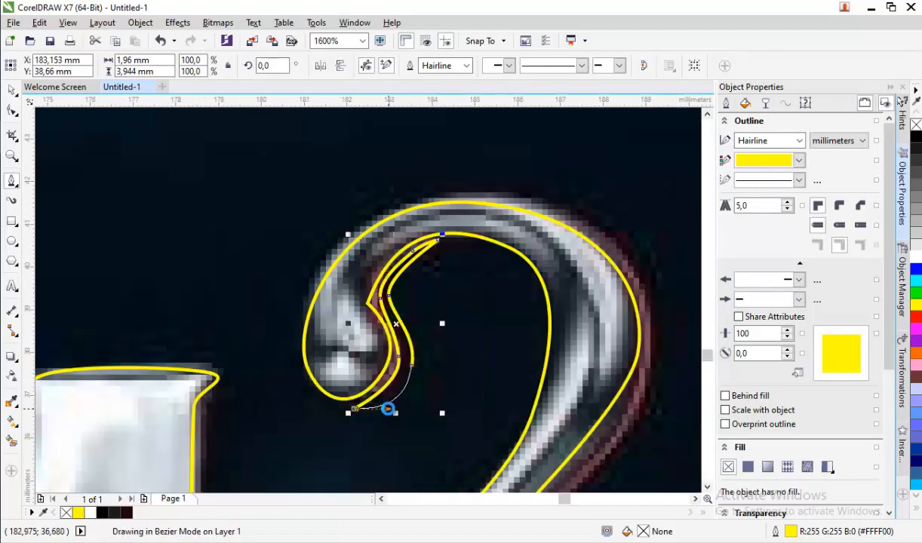
click(387, 408)
Trace the inner edge of the red shadow along the 2's outer curve, from the top down the diagonal to the base
scroll(412, 270, down, 2)
scroll(245, 259, up, 2)
click(259, 245)
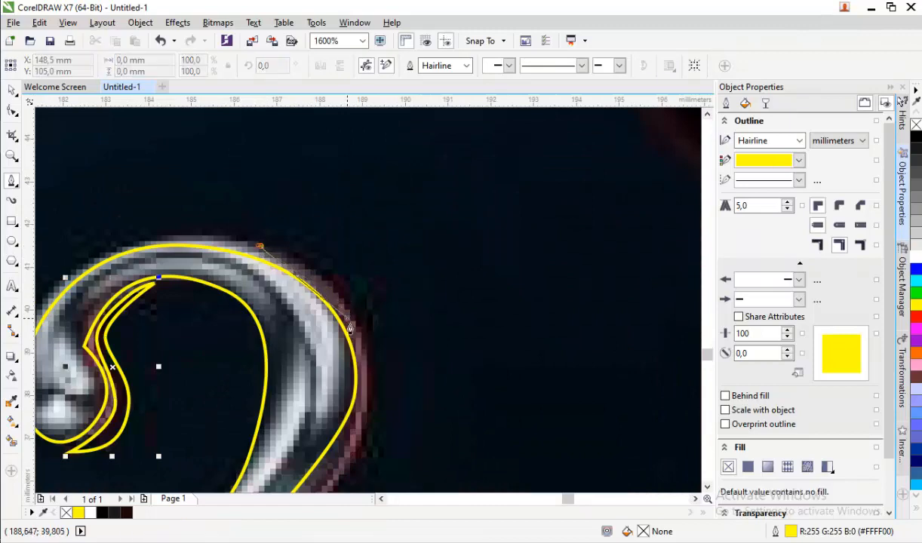
drag(347, 319, 370, 364)
scroll(383, 200, down, 1)
scroll(372, 325, up, 1)
drag(366, 300, 350, 334)
scroll(370, 295, down, 1)
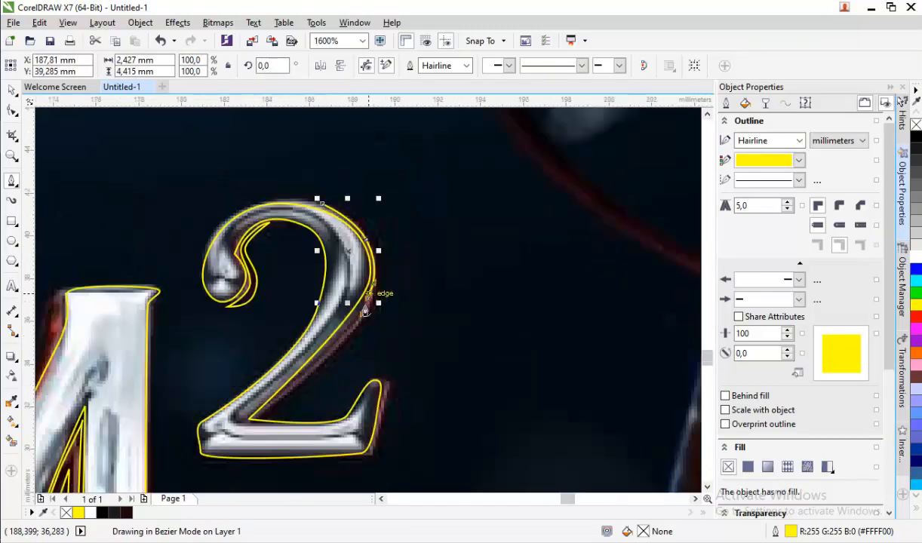
scroll(298, 381, up, 1)
drag(291, 381, 274, 396)
drag(213, 451, 233, 452)
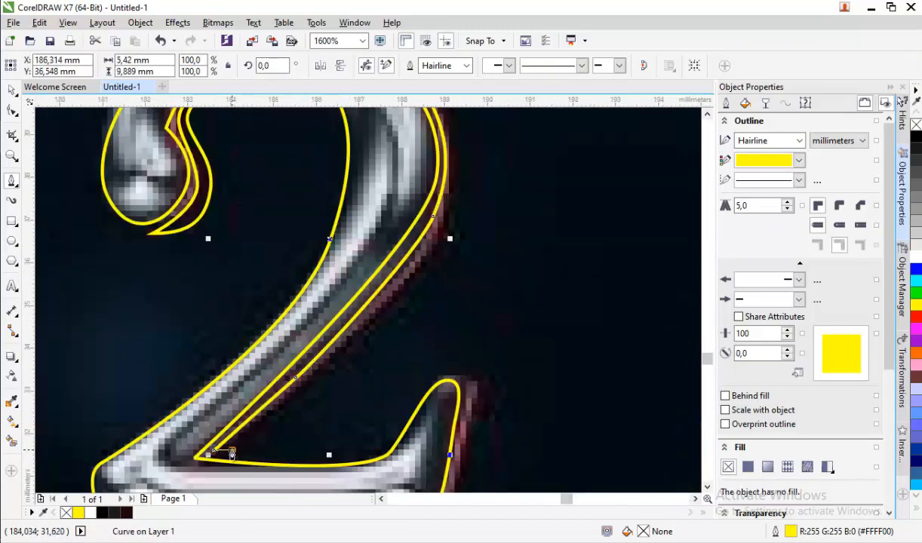
Trace that shadow's outer edge back up the diagonal and curve, closing it at about 5.7 by 9.9 mm
scroll(419, 335, down, 1)
scroll(439, 258, up, 1)
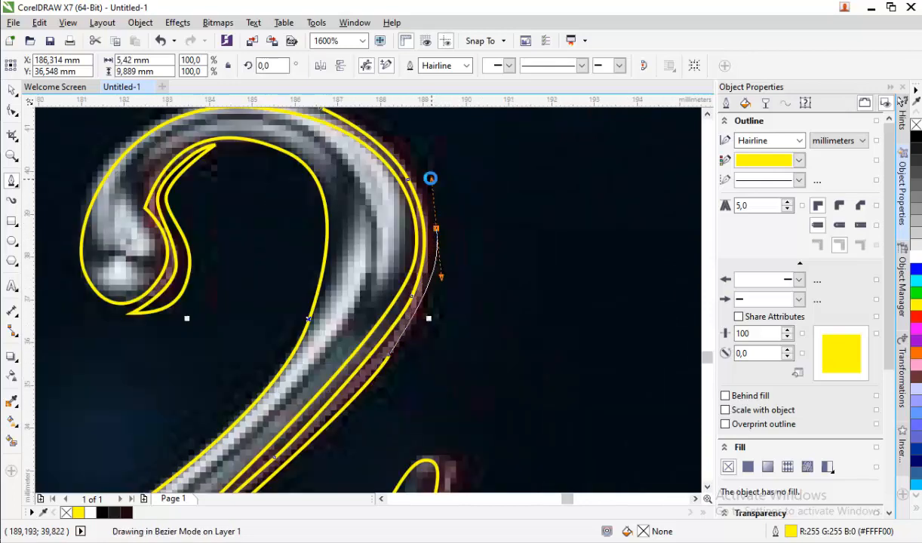
drag(436, 228, 431, 179)
scroll(424, 178, down, 1)
scroll(397, 123, up, 1)
scroll(286, 220, down, 1)
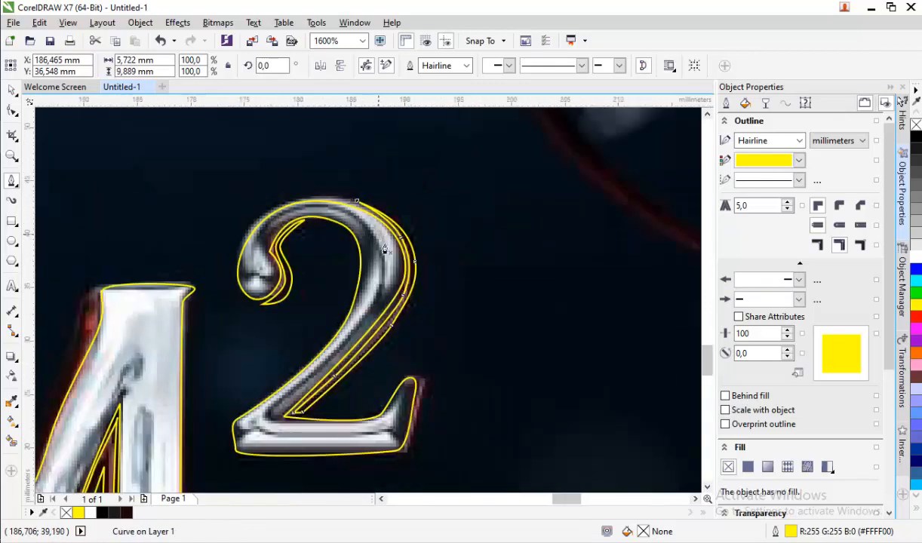
Start the red shadow below the 2's base, tracing its inner edge around the corner and up beside the serif
scroll(350, 251, up, 1)
scroll(271, 319, down, 1)
scroll(372, 349, up, 1)
click(372, 339)
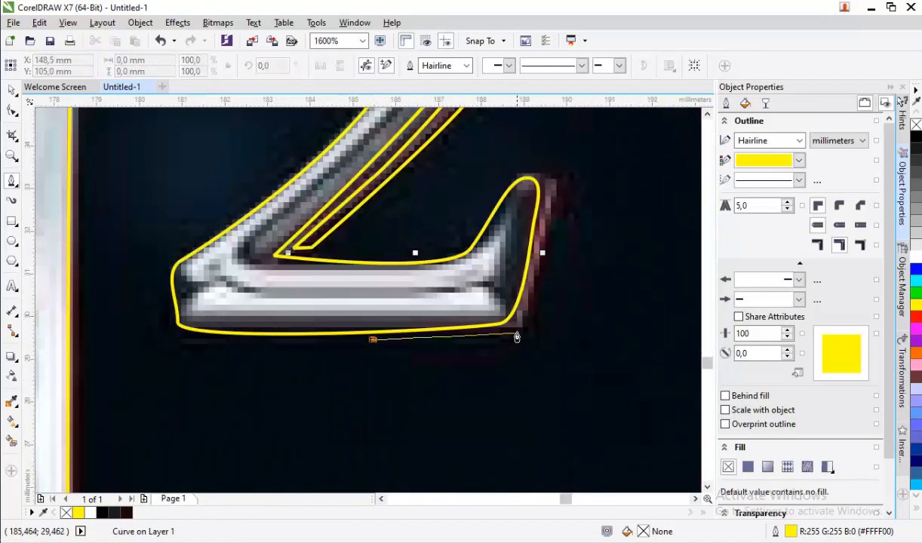
scroll(517, 325, up, 1)
drag(510, 319, 522, 301)
scroll(519, 301, down, 1)
scroll(551, 209, up, 1)
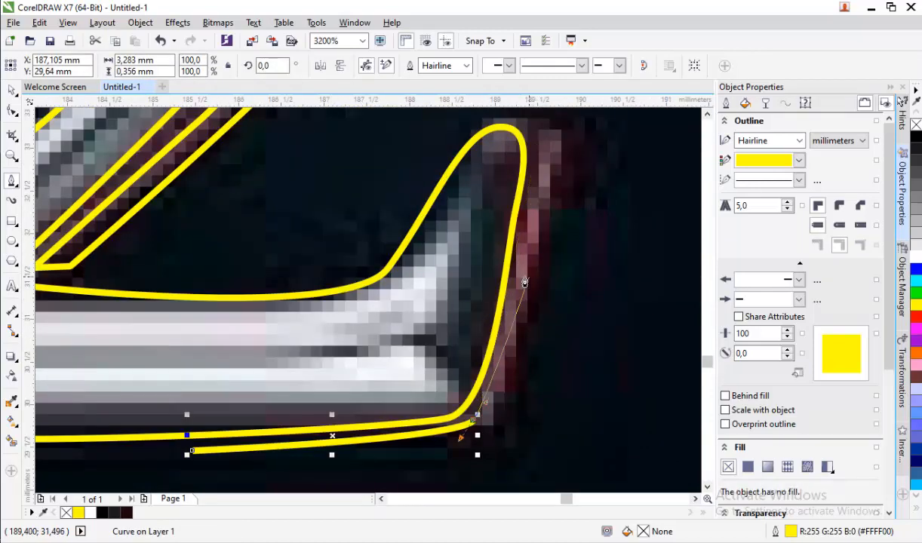
drag(516, 238, 546, 251)
Trace the serif shadow's outer edge back down and close the shape at about 4.2 by 3.6 mm
click(537, 141)
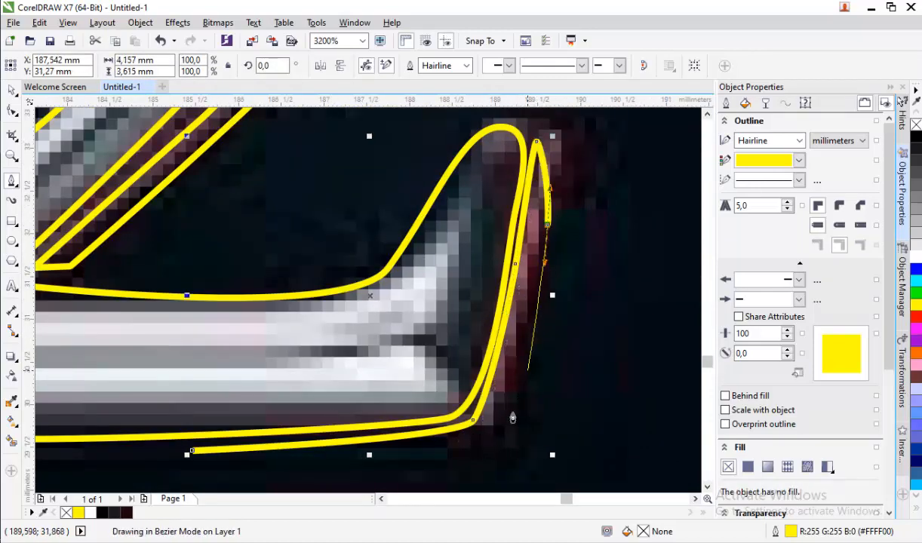
drag(497, 434, 481, 443)
click(191, 453)
scroll(226, 407, down, 1)
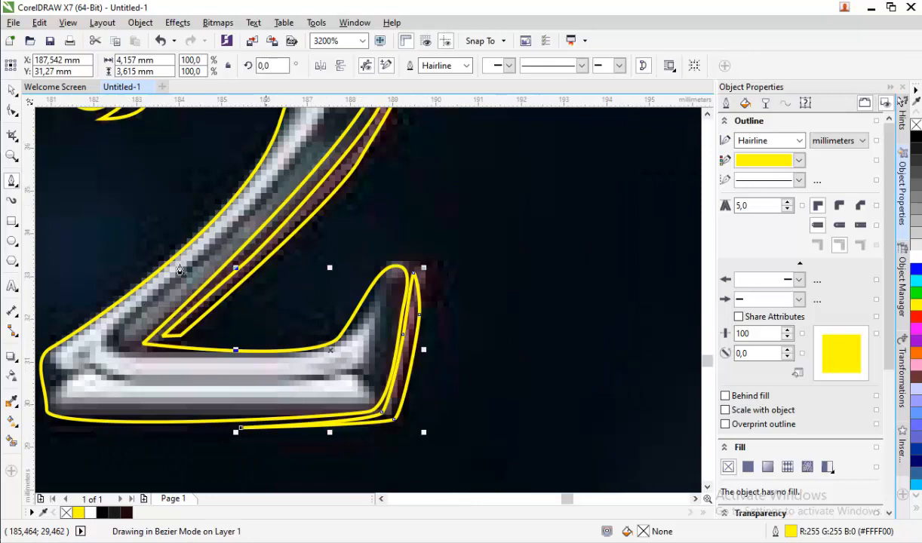
Combine the three red shadow shapes of the numeral 2 into one curve
click(19, 92)
shift+click(290, 221)
scroll(290, 221, down, 2)
scroll(278, 222, up, 2)
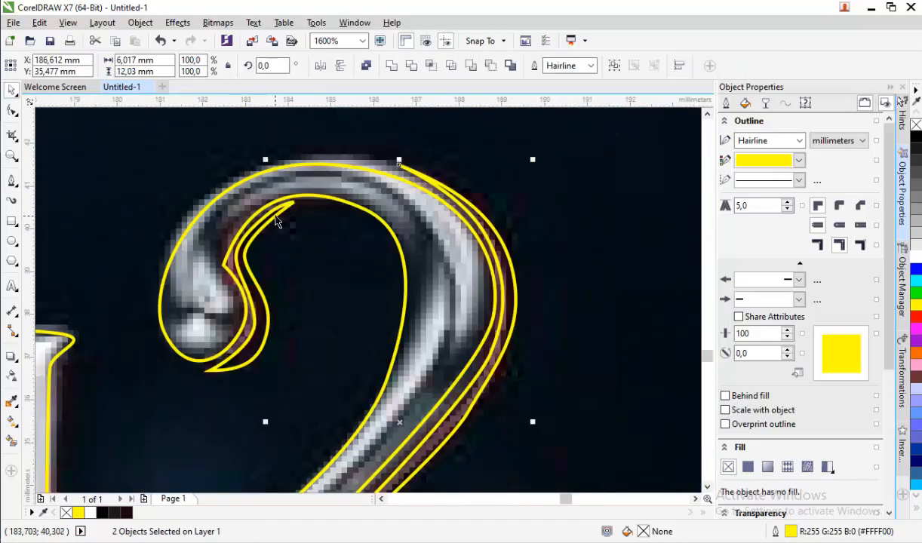
click(366, 66)
scroll(450, 243, down, 4)
scroll(376, 294, up, 2)
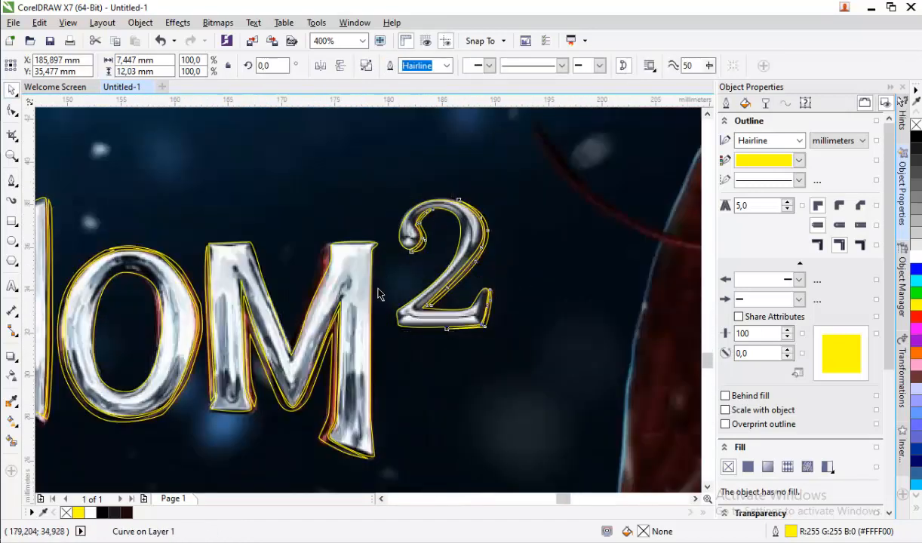
scroll(215, 388, up, 2)
shift+click(222, 394)
scroll(429, 154, down, 3)
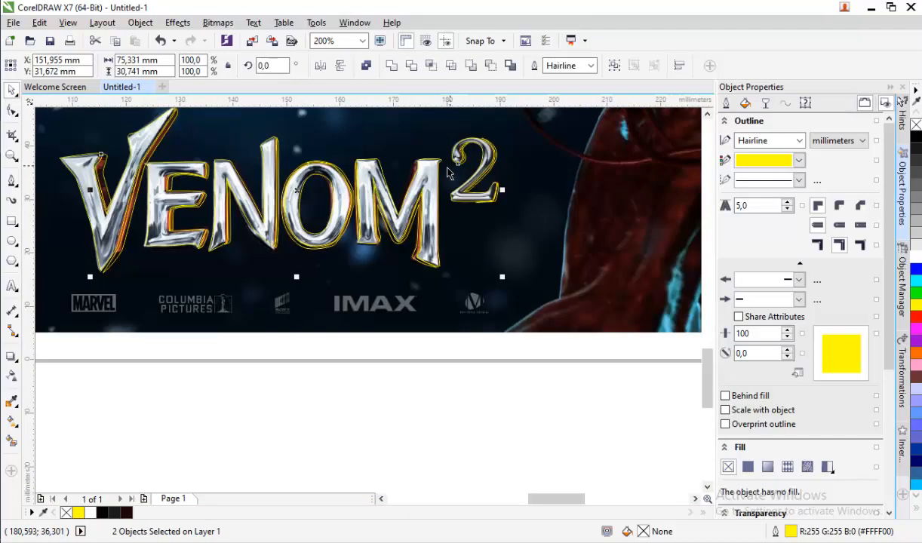
key(Escape)
Weld the 2's shadow curve with the VENOM letters' shadow curve and clear the selection
scroll(477, 192, up, 3)
click(498, 297)
click(504, 292)
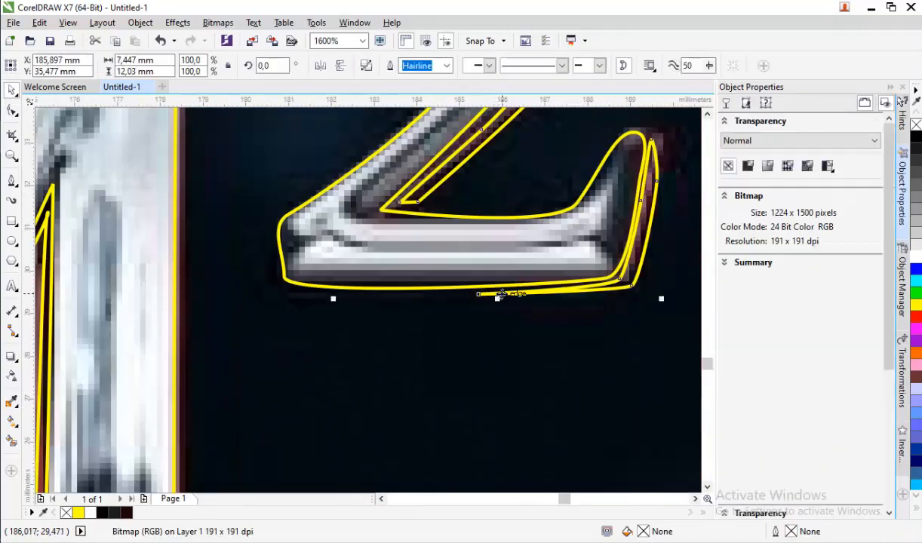
scroll(499, 299, down, 2)
scroll(385, 319, up, 3)
shift+click(480, 241)
scroll(396, 232, down, 4)
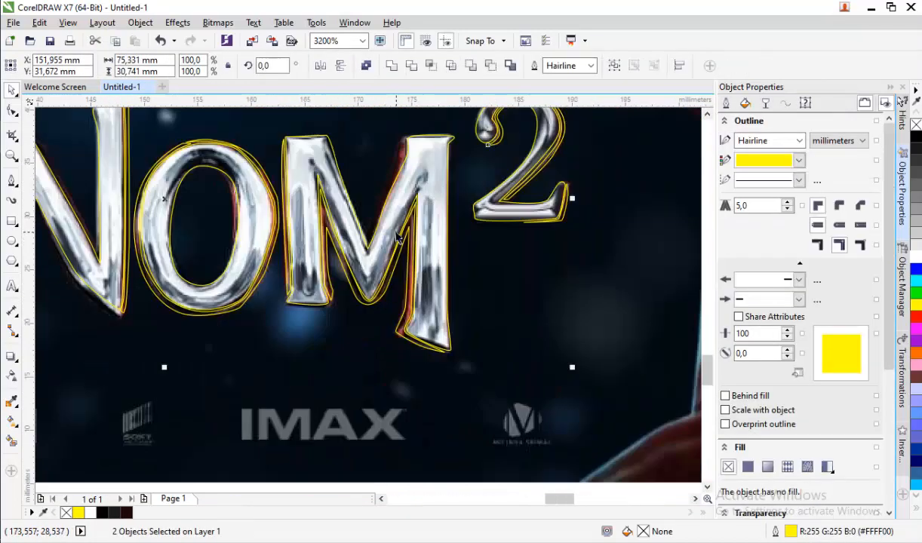
click(389, 67)
click(385, 454)
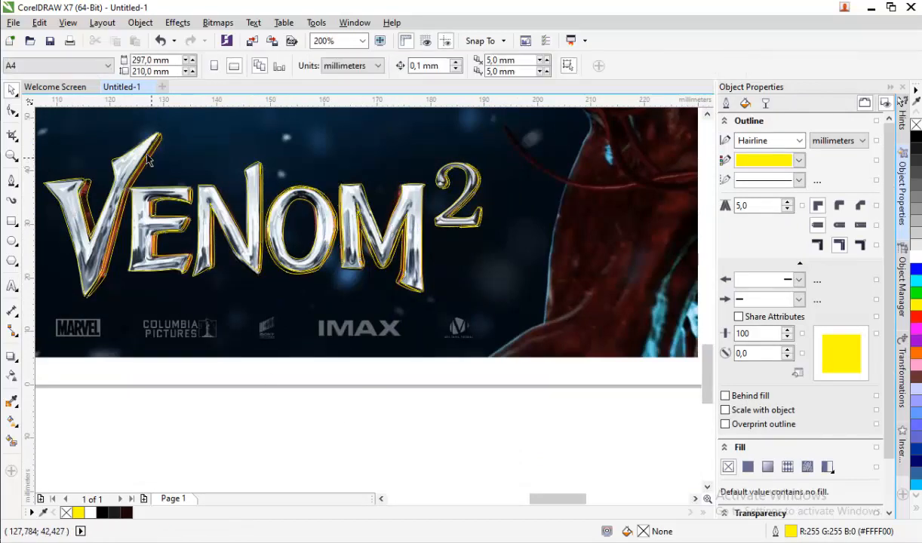
Combine the letter outlines V, E, N, O, M and the numeral 2 into one curve
click(127, 185)
scroll(144, 191, up, 1)
shift+click(162, 194)
shift+click(275, 198)
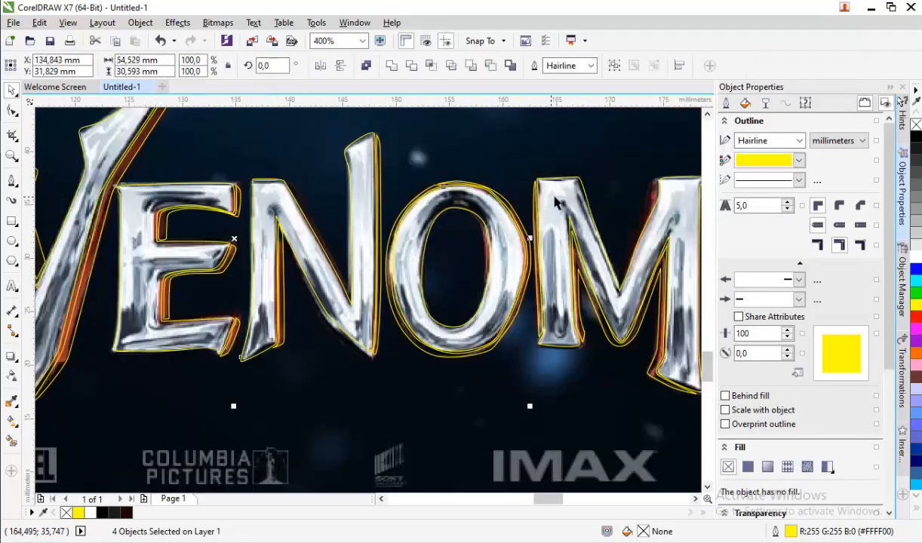
shift+click(555, 202)
scroll(554, 202, down, 1)
scroll(472, 127, up, 2)
key(ctrl+l)
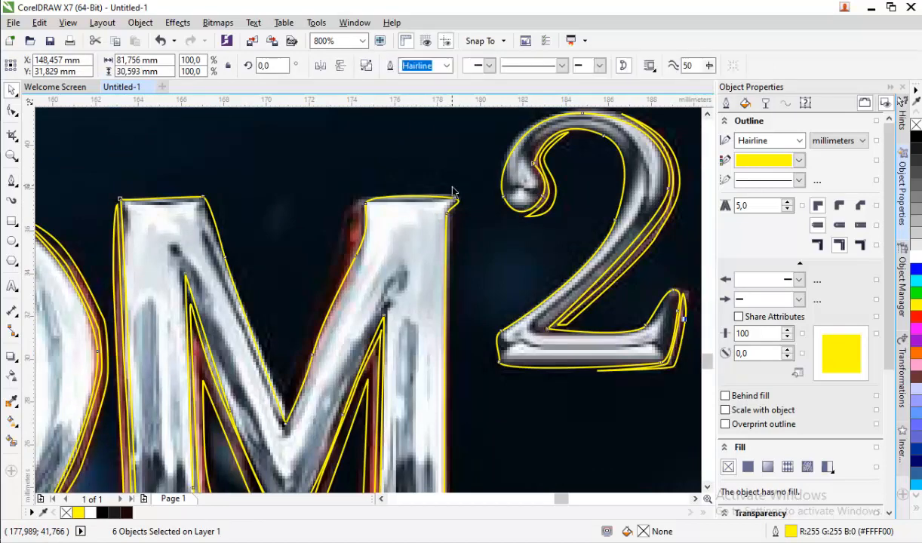
Move the traced title with its shadows off the poster to the blank area below the page
scroll(453, 195, down, 1)
scroll(511, 313, down, 1)
scroll(498, 310, down, 1)
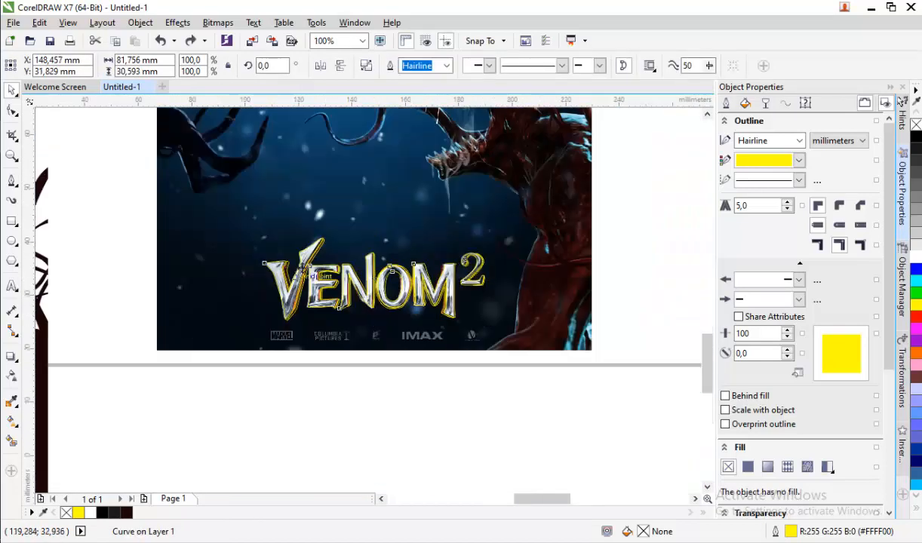
drag(498, 301, 468, 449)
scroll(462, 405, up, 2)
scroll(462, 405, down, 1)
scroll(469, 333, down, 1)
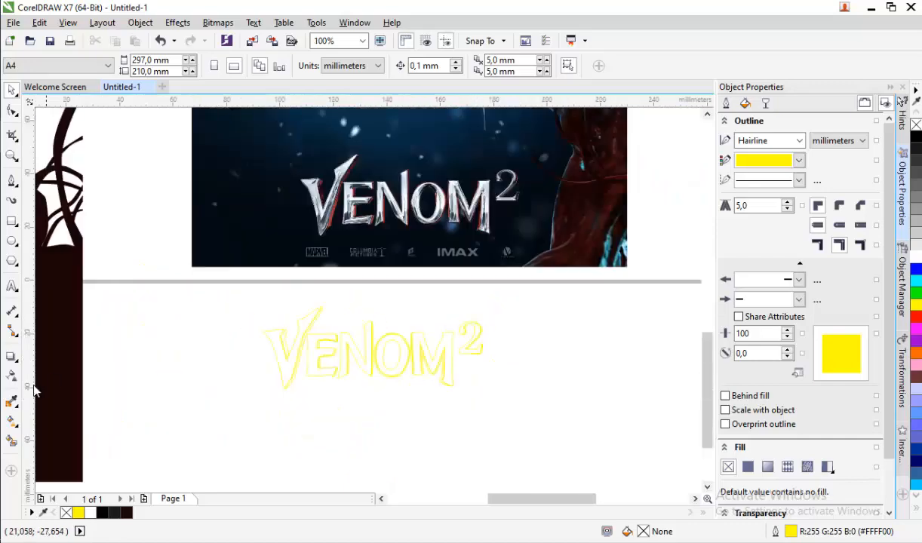
Fill the title letters with a grey-blue sampled from the V on the poster
click(11, 401)
scroll(317, 200, up, 2)
click(320, 175)
scroll(274, 346, down, 2)
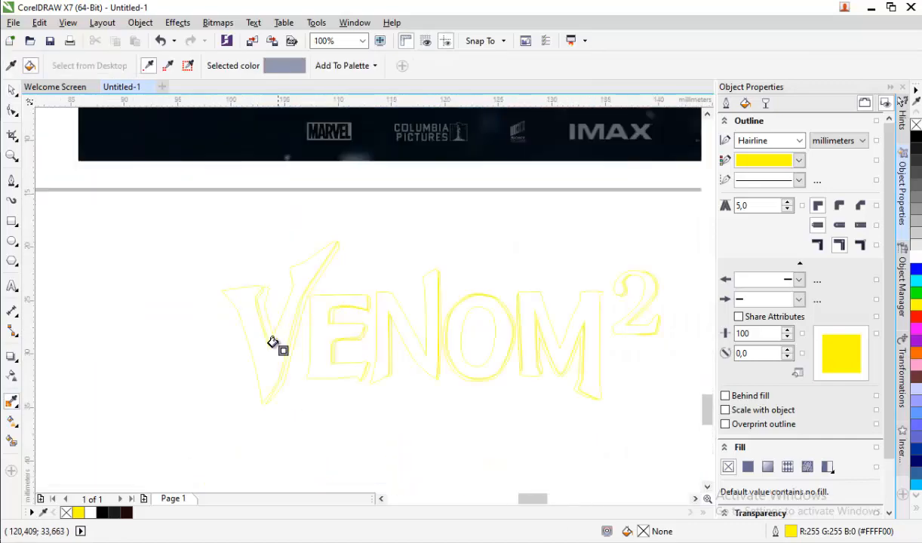
scroll(264, 344, up, 2)
click(263, 344)
scroll(263, 344, down, 1)
scroll(330, 125, down, 1)
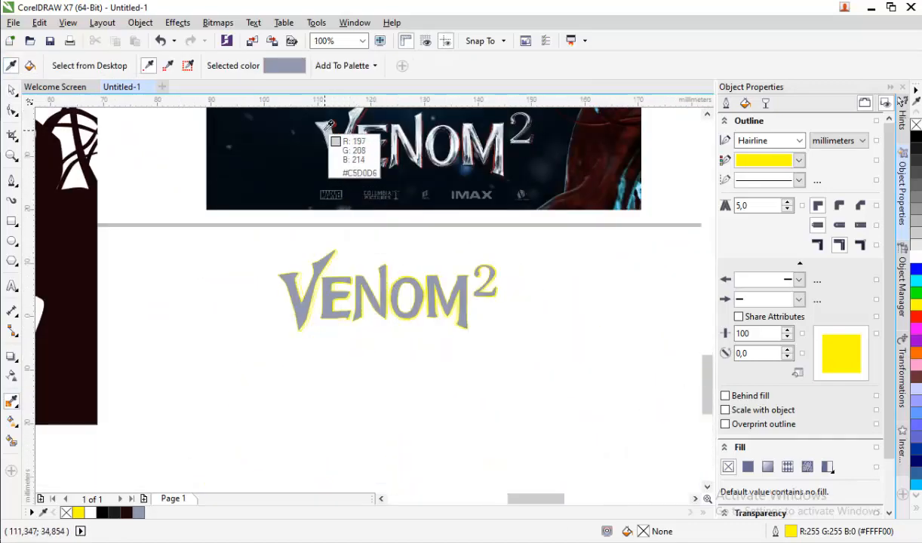
Fill the title letters with a light grey sampled from a brighter area of the poster's V
scroll(329, 120, up, 2)
click(330, 106)
scroll(274, 204, down, 1)
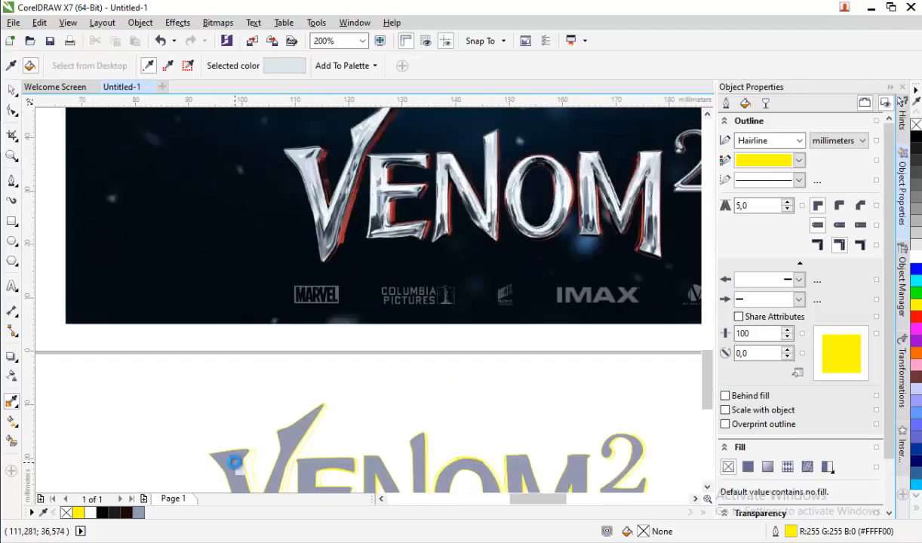
Fill the letter shadows with the dark red #1B0507 sampled from the dark red creature silhouette
click(12, 65)
scroll(391, 200, down, 2)
click(219, 213)
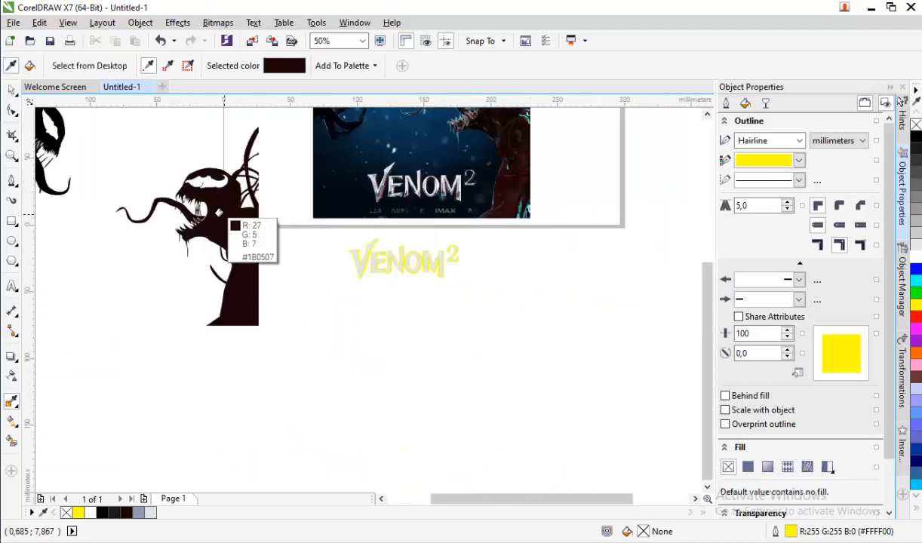
scroll(340, 257, up, 5)
click(377, 200)
scroll(354, 314, down, 4)
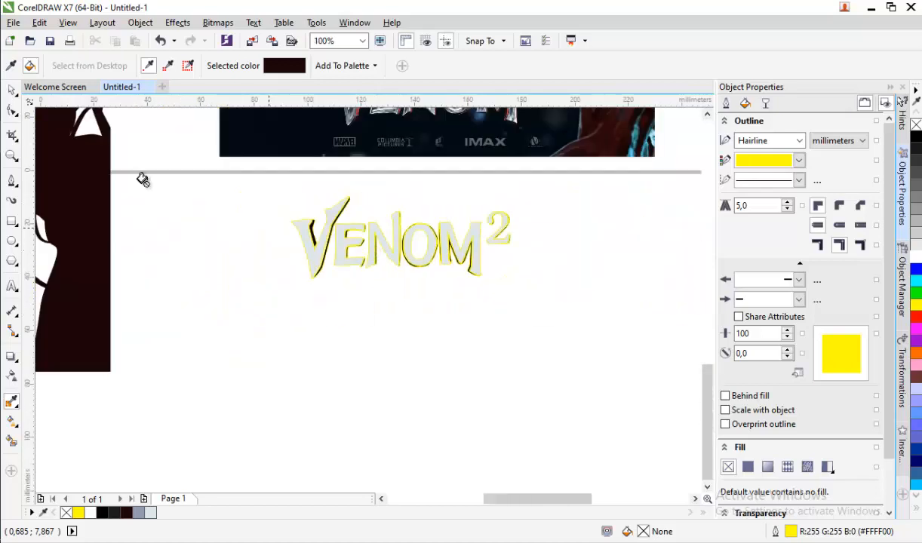
Remove the yellow hairline outline from the title letters and their shadows
click(8, 90)
drag(253, 296, 562, 190)
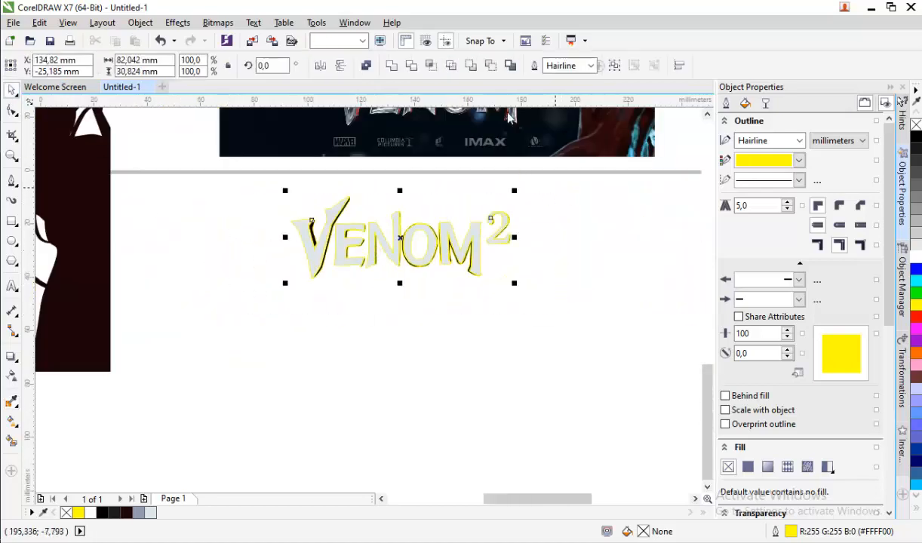
click(591, 66)
click(564, 79)
Group the title letters with their shadows
drag(253, 319, 562, 194)
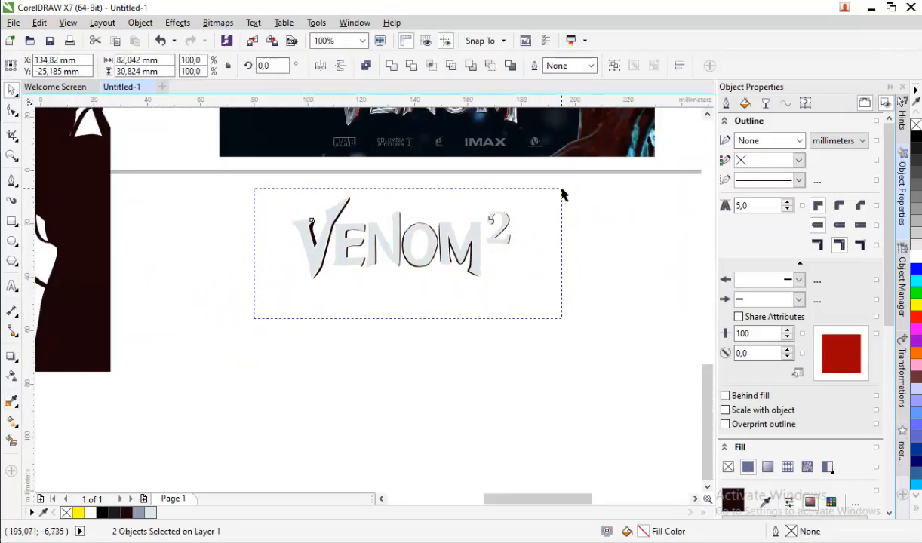
scroll(466, 230, up, 2)
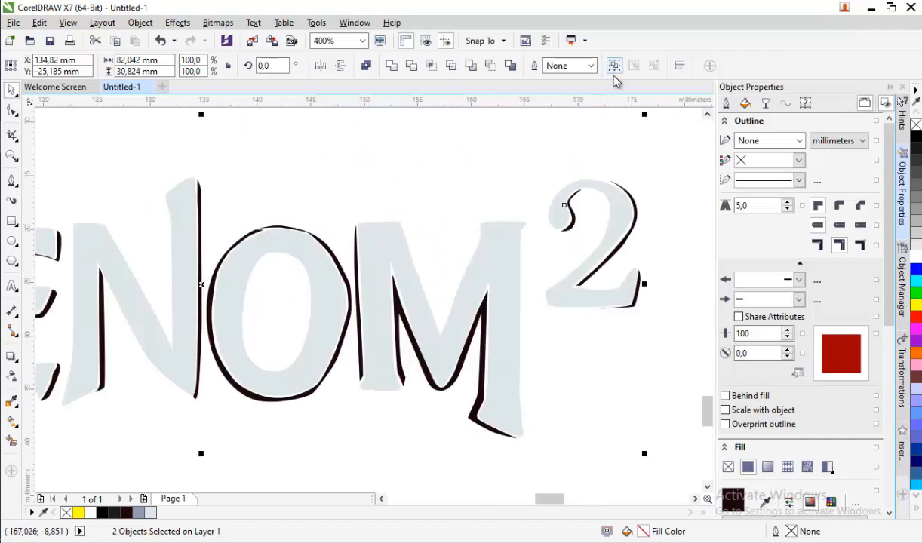
key(ctrl+g)
scroll(289, 295, down, 4)
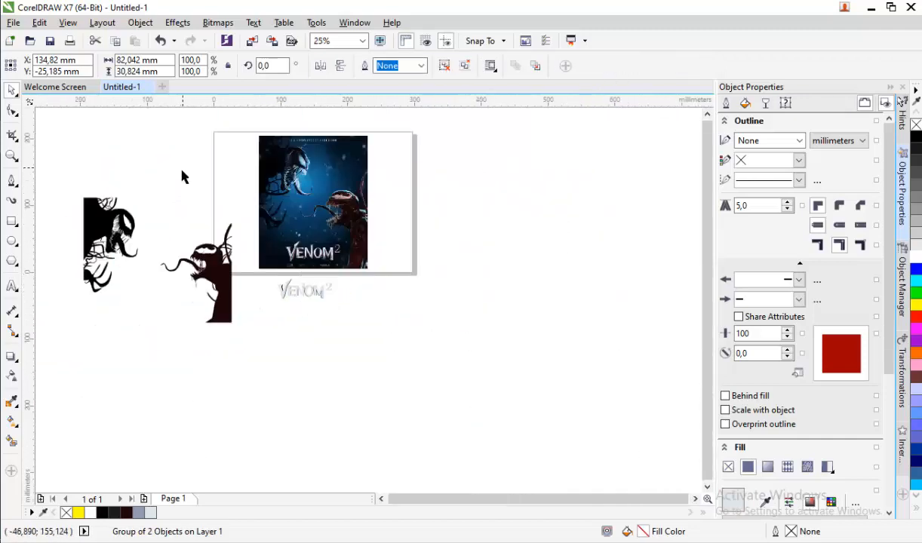
Move the poster image off the page to the empty area on its right and clear the selection
click(181, 172)
drag(317, 179, 631, 228)
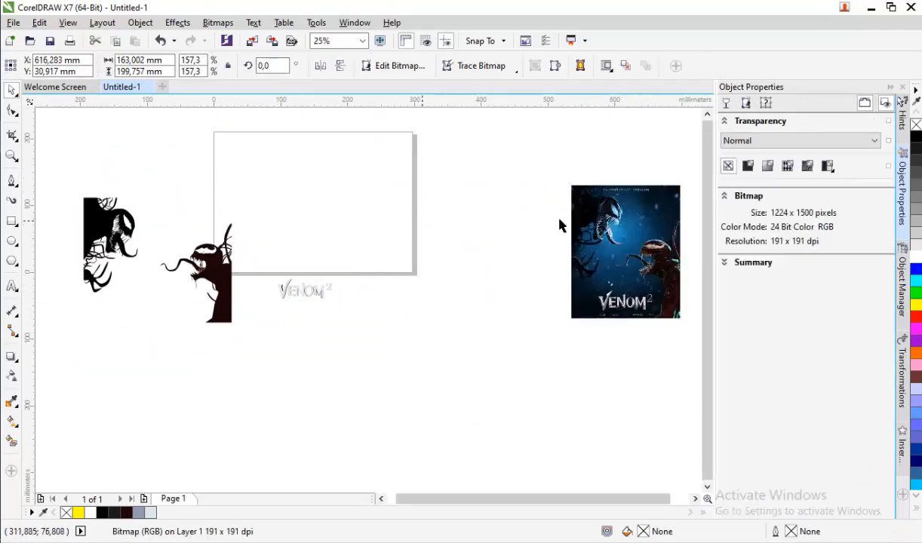
click(179, 117)
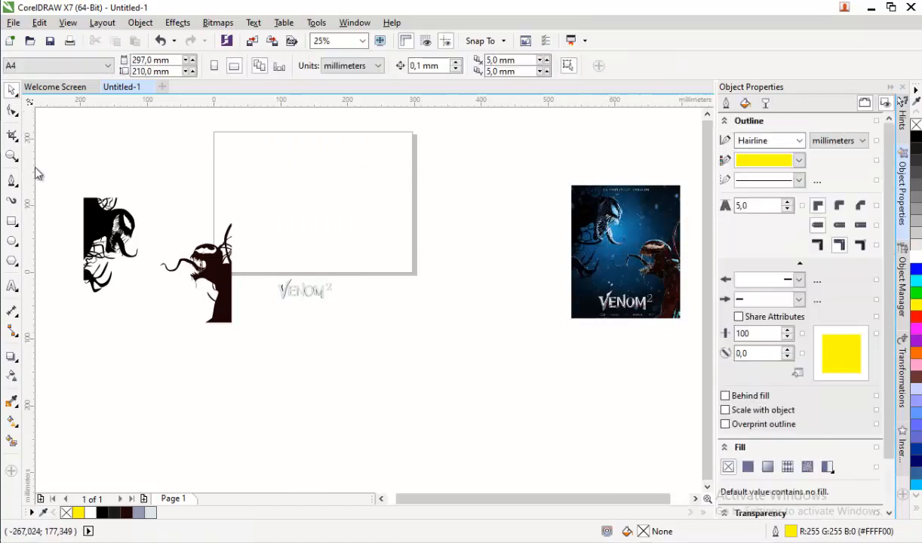
Draw a landscape rectangle in the middle of the empty page
click(14, 221)
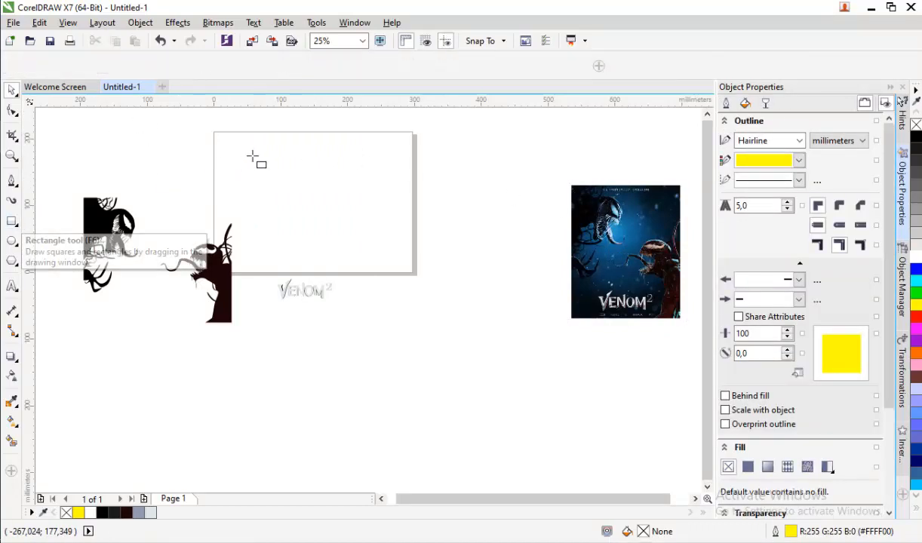
drag(249, 155, 383, 235)
click(12, 89)
click(150, 123)
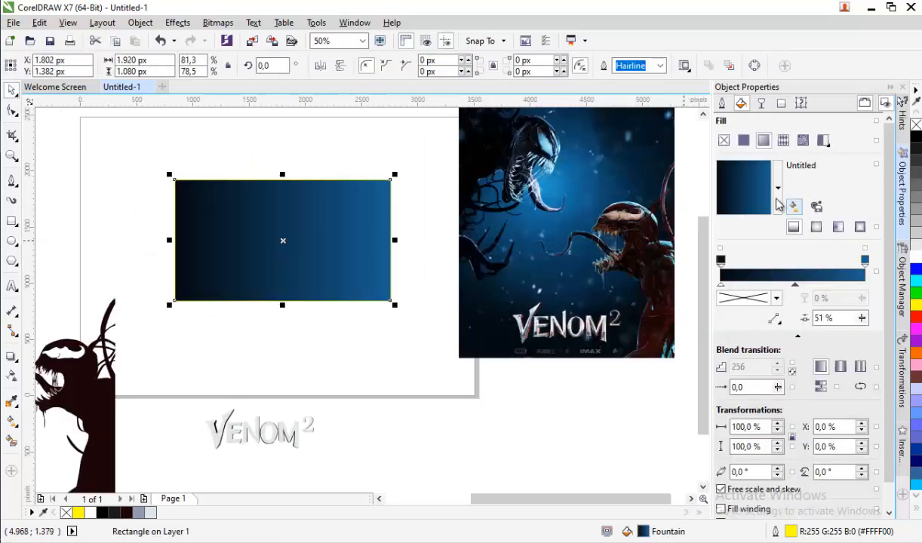
Rotate the rectangle's fountain fill to about 268.5° so it runs from black at the top to blue at the bottom
drag(756, 201, 742, 236)
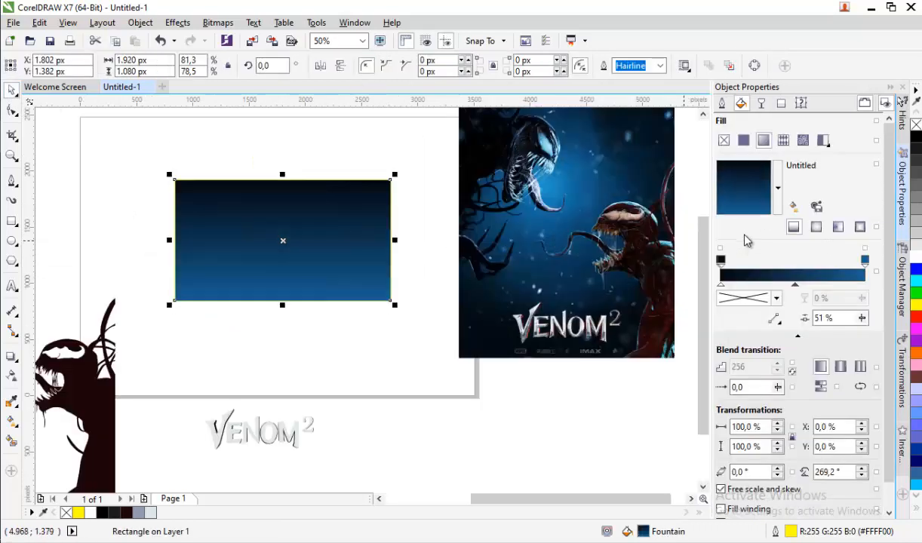
click(748, 176)
drag(749, 181, 707, 205)
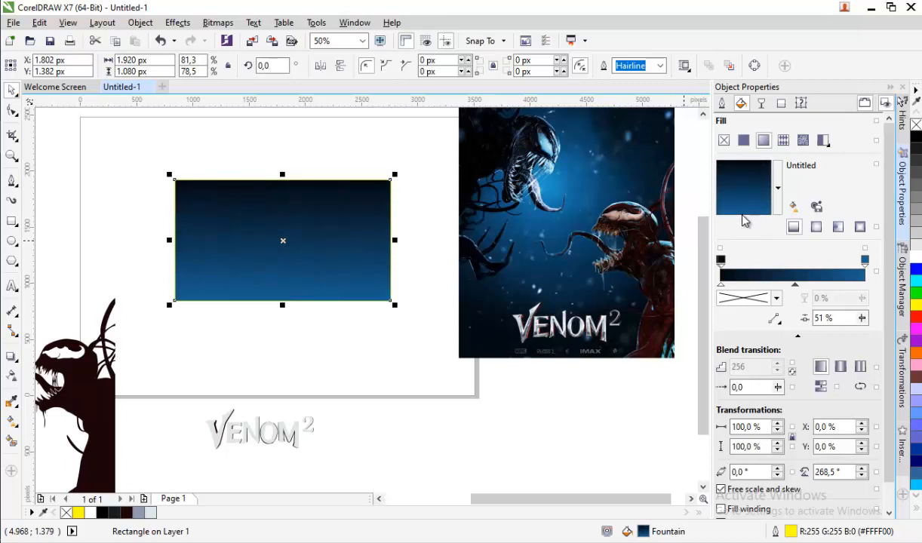
Move the dark red creature silhouette onto the rectangle's left edge and order it in front of the rectangle
scroll(145, 338, down, 1)
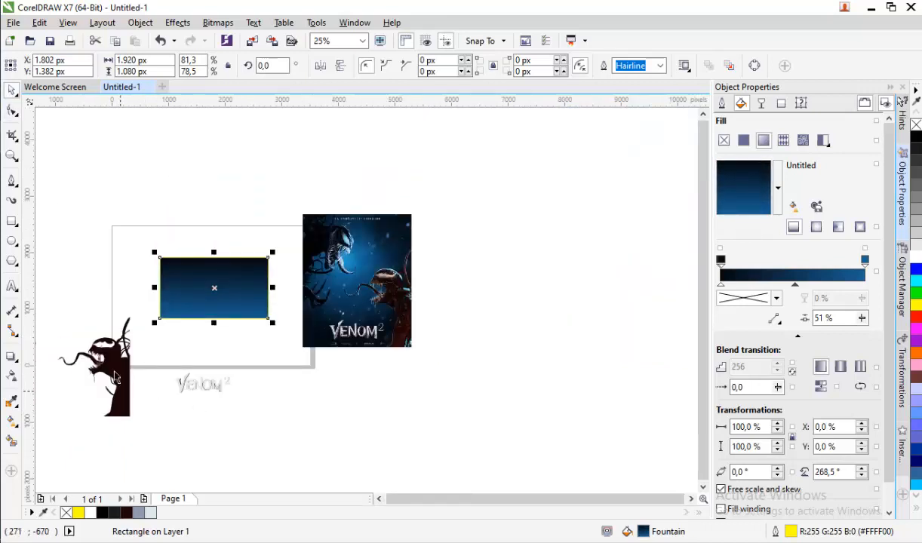
click(115, 377)
drag(114, 378, 169, 281)
scroll(169, 282, up, 1)
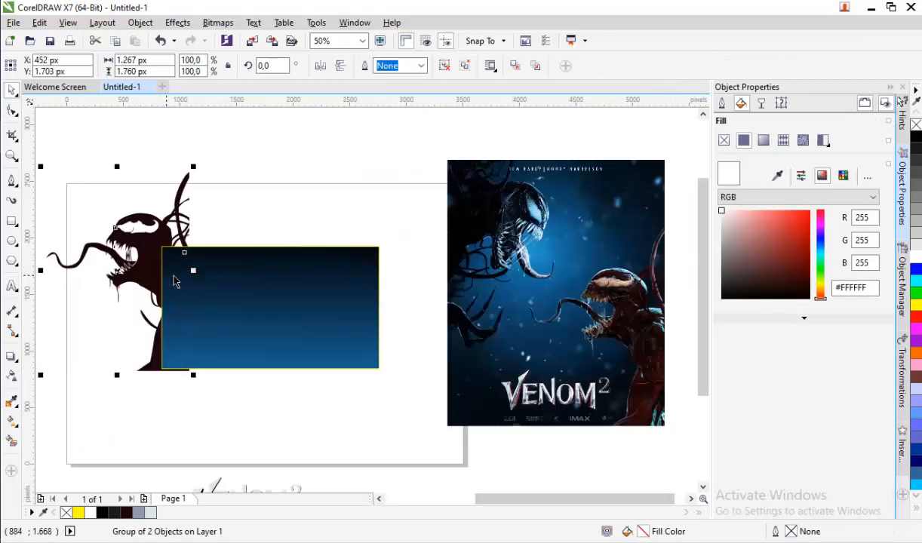
click(178, 23)
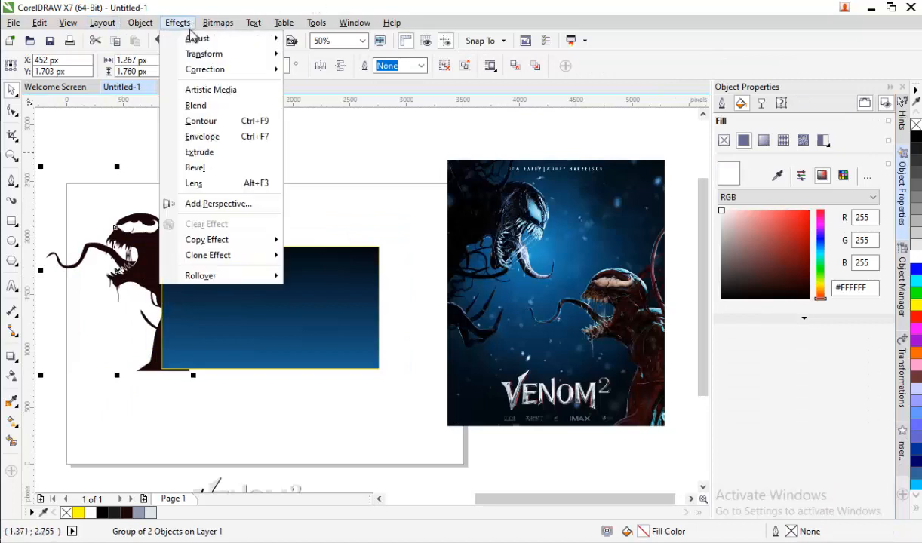
mouse_move(149, 25)
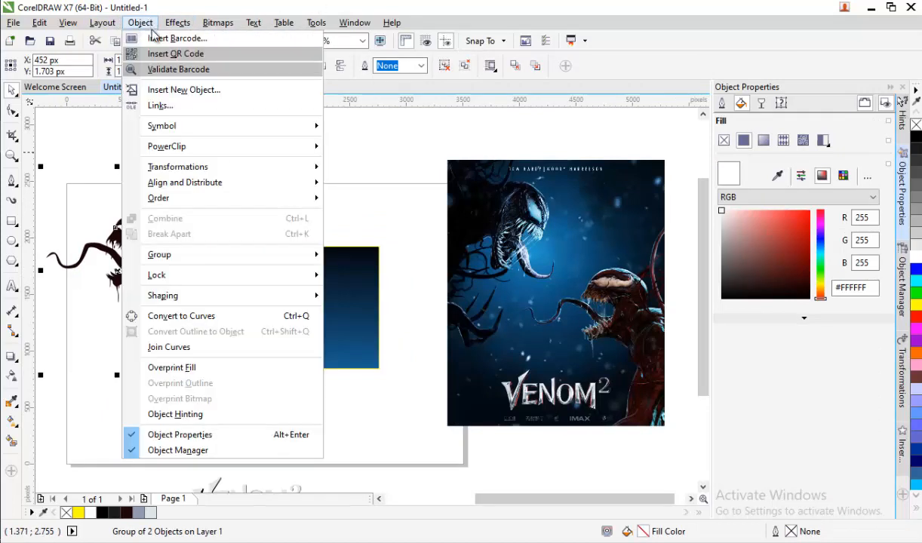
mouse_move(263, 199)
click(367, 300)
click(370, 300)
scroll(374, 295, down, 1)
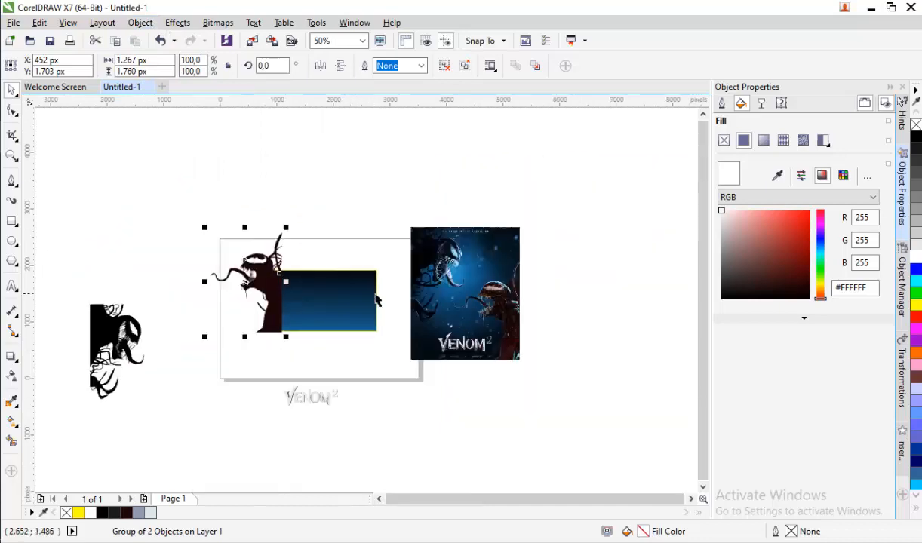
Move the black creature silhouette onto the rectangle's right end and order it in front of the rectangle
drag(102, 325, 361, 305)
scroll(361, 306, up, 1)
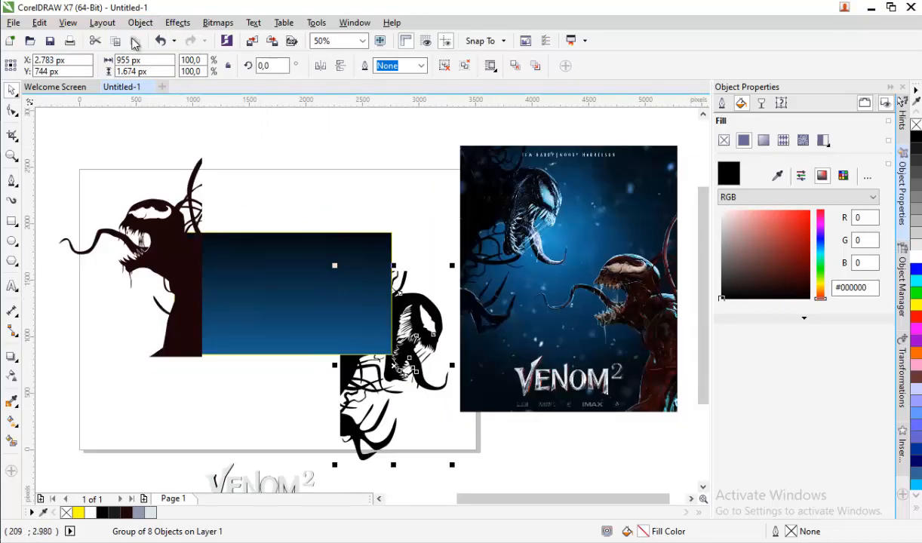
click(150, 25)
mouse_move(187, 29)
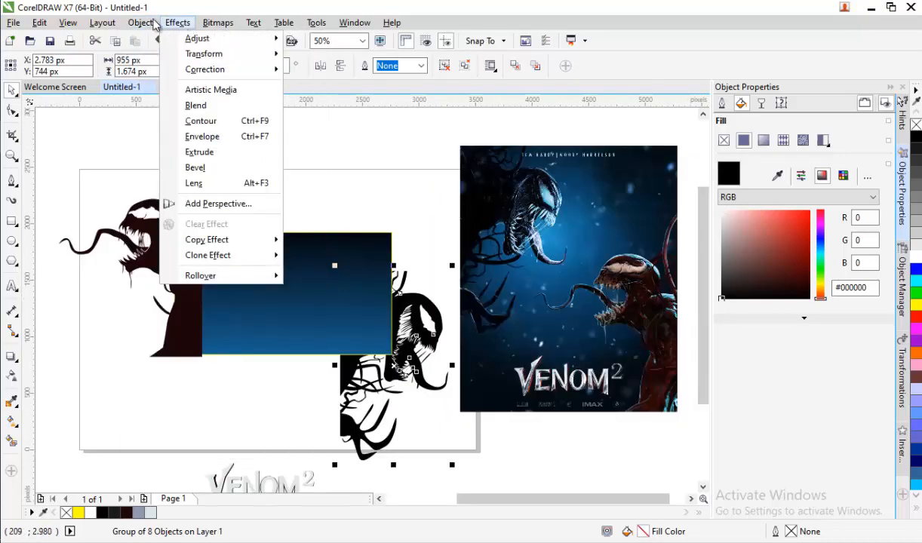
mouse_move(140, 24)
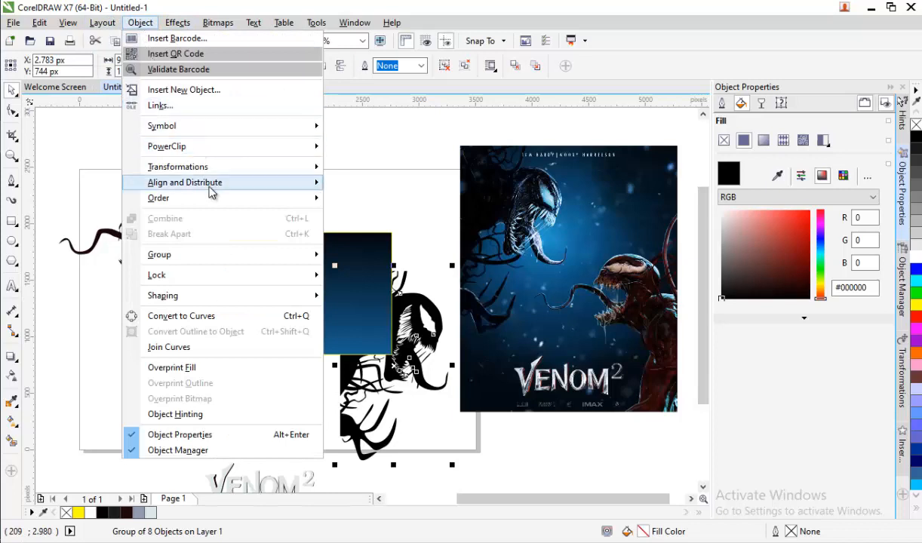
mouse_move(189, 198)
click(383, 301)
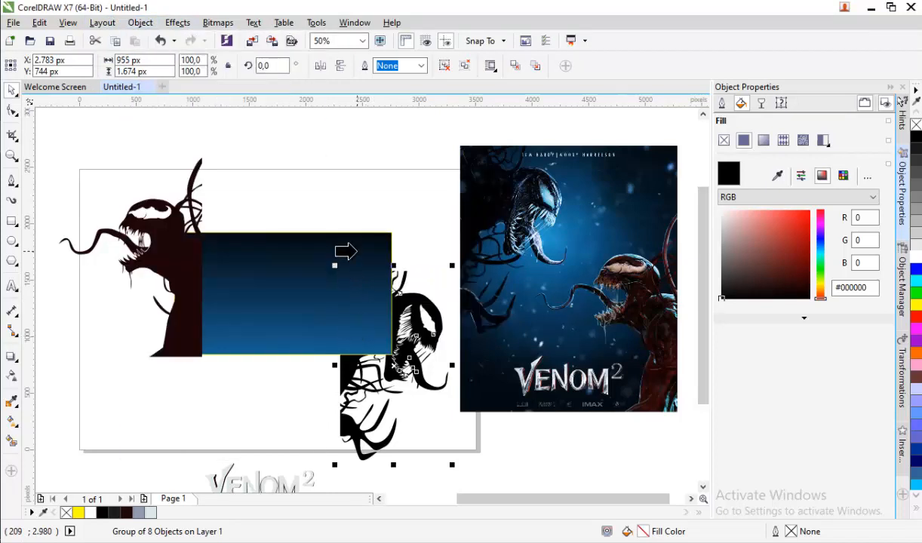
click(356, 253)
Align the black creature silhouette with the rectangle's left and top edges
shift+click(316, 241)
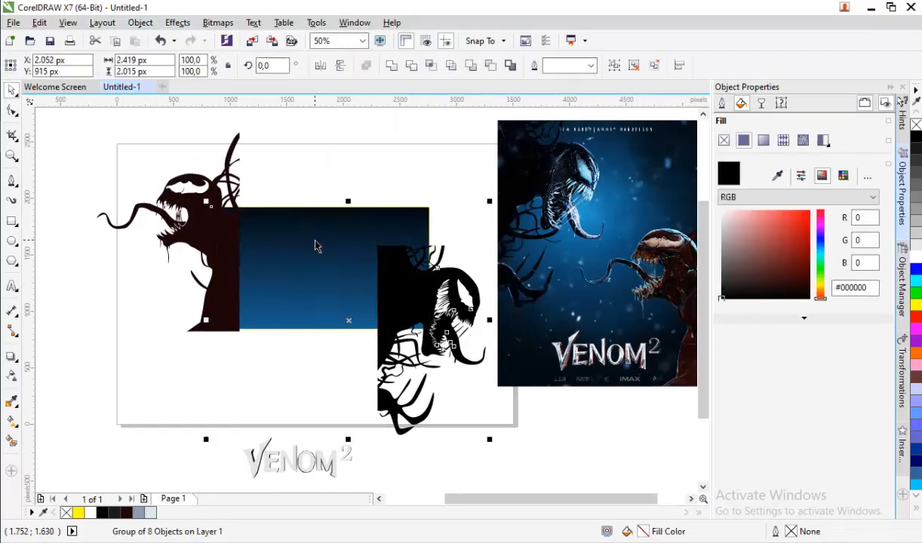
key(l)
key(t)
Move the dark red creature away to the left of the rectangle and scale the black creature down to fit inside it
drag(173, 195, 63, 200)
click(234, 260)
drag(324, 400, 314, 333)
scroll(241, 303, up, 1)
key(Escape)
scroll(226, 321, down, 1)
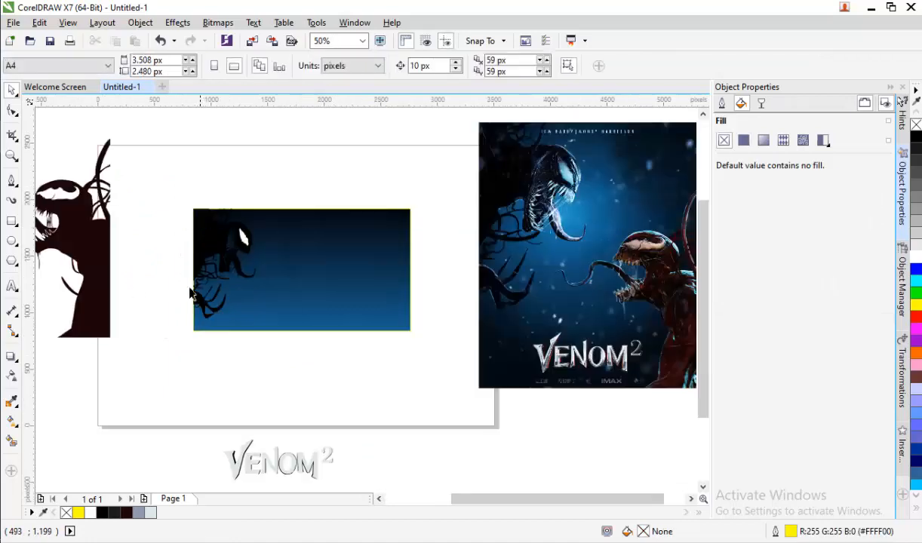
Enlarge the black creature slightly to fill the rectangle's height along its left edge
click(197, 243)
drag(263, 319, 268, 329)
click(83, 241)
scroll(147, 248, down, 1)
click(145, 186)
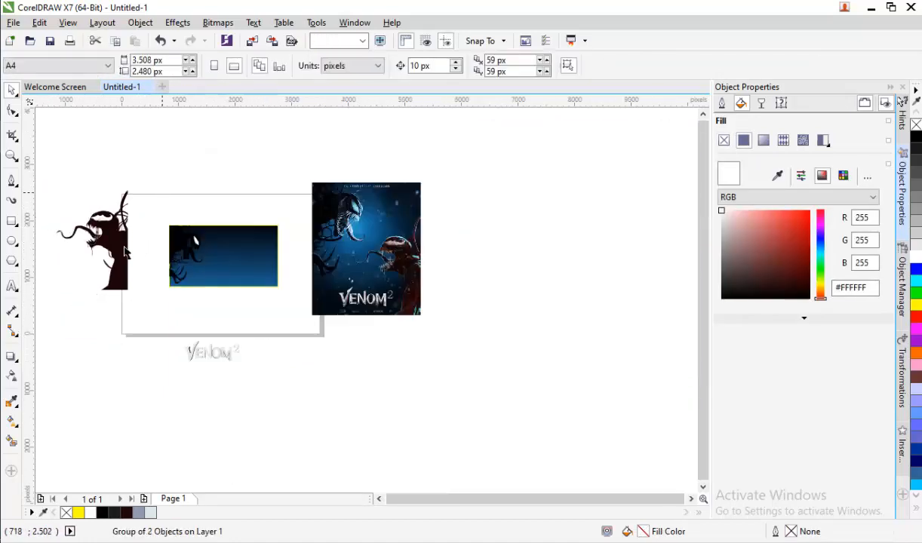
Align the dark red creature silhouette with the rectangle's right and bottom edges
scroll(124, 247, up, 1)
click(120, 248)
shift+click(373, 251)
key(c)
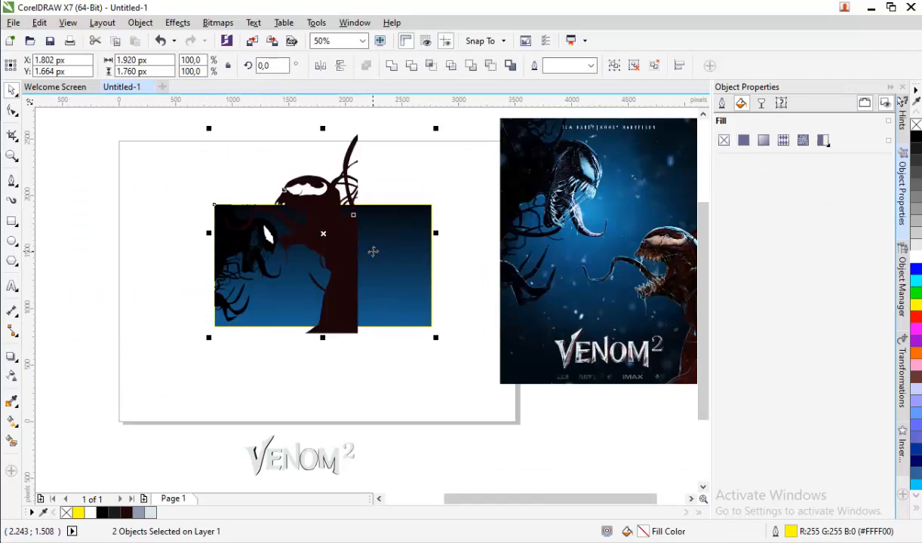
key(r)
key(b)
key(Escape)
Scale the dark red creature down to about 59.6%, keeping it in the rectangle's bottom-right corner
click(391, 210)
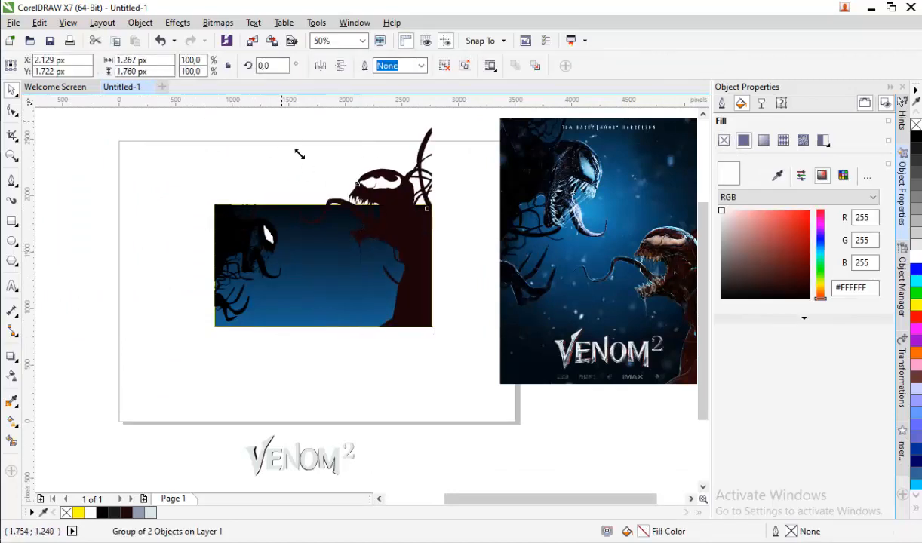
drag(300, 153, 346, 214)
scroll(402, 230, up, 1)
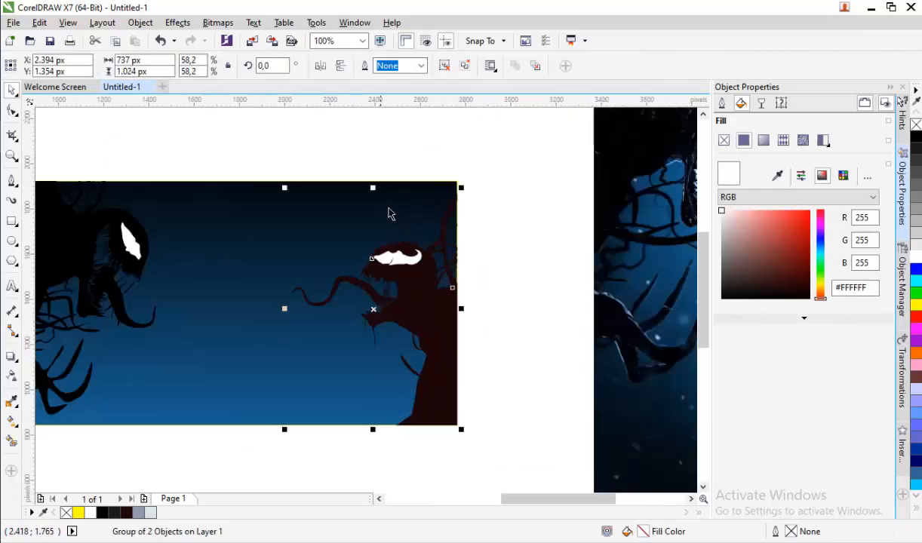
scroll(389, 213, up, 1)
drag(180, 198, 165, 190)
scroll(364, 230, down, 2)
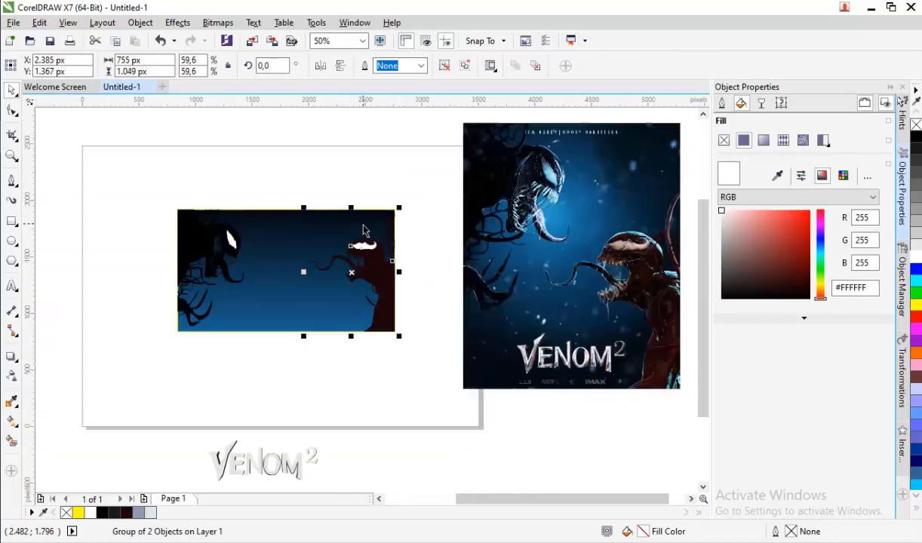
Remove the outline from the 1920 by 1080 px gradient background rectangle
click(251, 235)
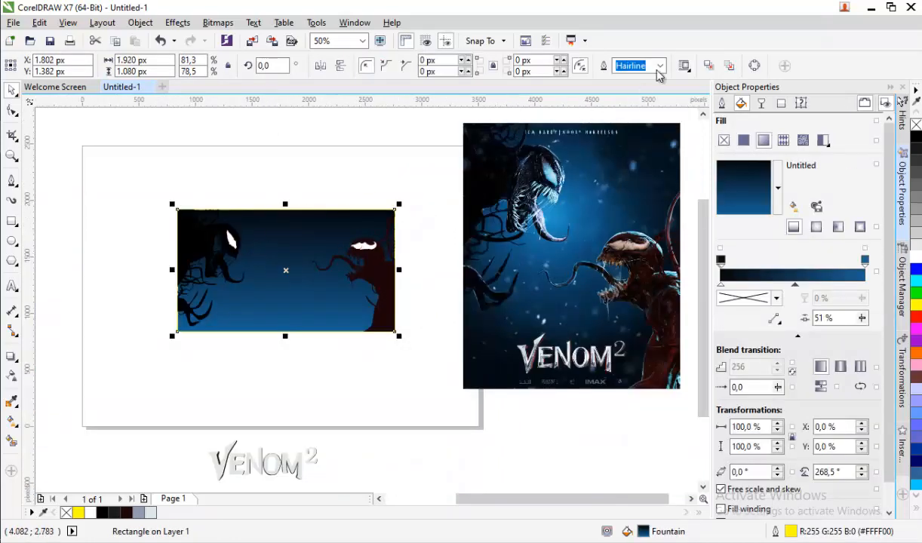
click(658, 68)
click(630, 76)
click(315, 178)
scroll(216, 256, up, 1)
scroll(305, 261, down, 1)
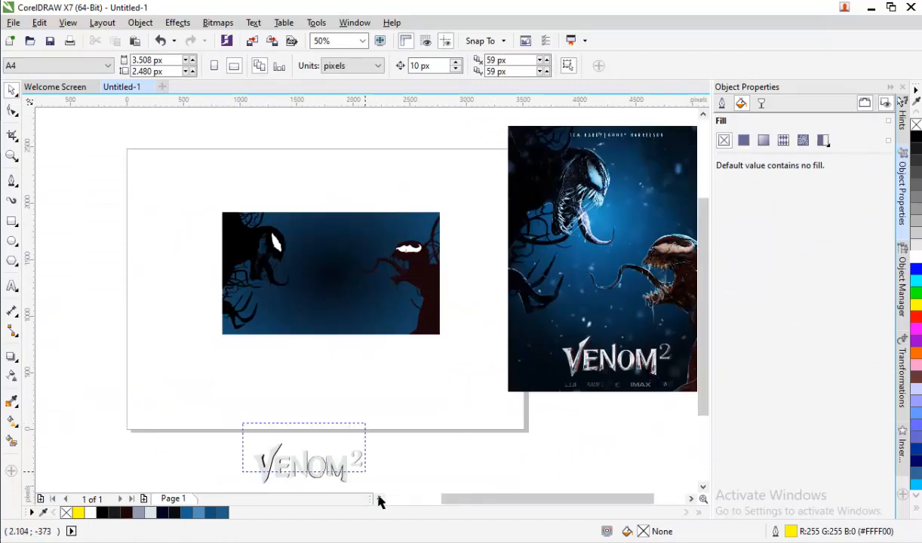
Ungroup the VENOM 2 title below the page and move it onto the middle of the background rectangle
drag(242, 423, 379, 501)
key(ctrl+u)
drag(303, 413, 326, 228)
scroll(325, 228, up, 1)
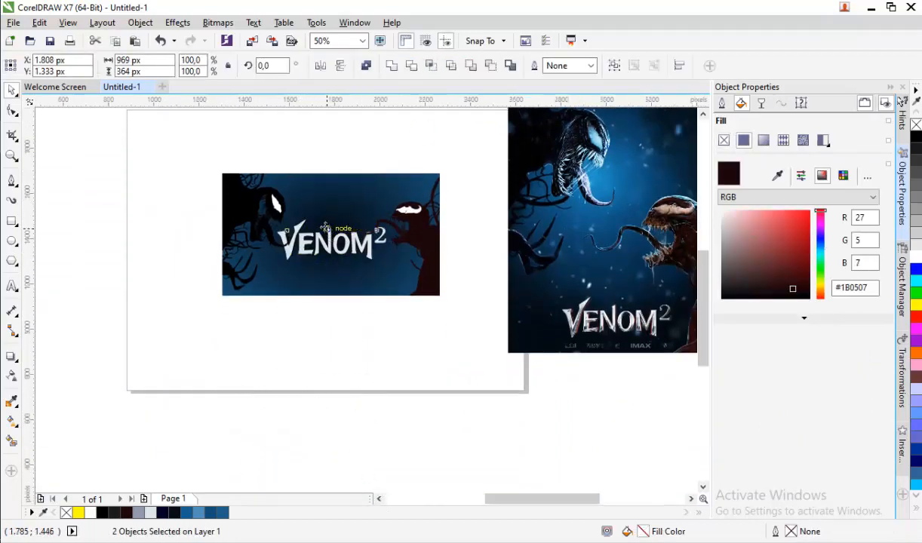
Scale the VENOM 2 title down to about 707 by 266 px and move it to the lower middle of the background
drag(221, 207, 279, 229)
mouse_move(345, 262)
mouse_down()
mouse_move(334, 241)
mouse_move(314, 234)
mouse_move(354, 276)
mouse_up()
drag(354, 278, 352, 341)
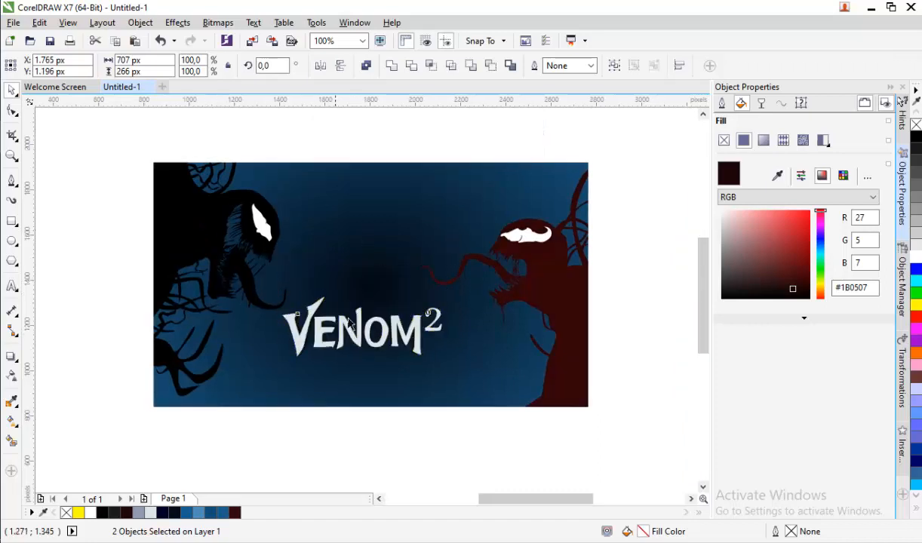
click(395, 218)
key(ctrl+u)
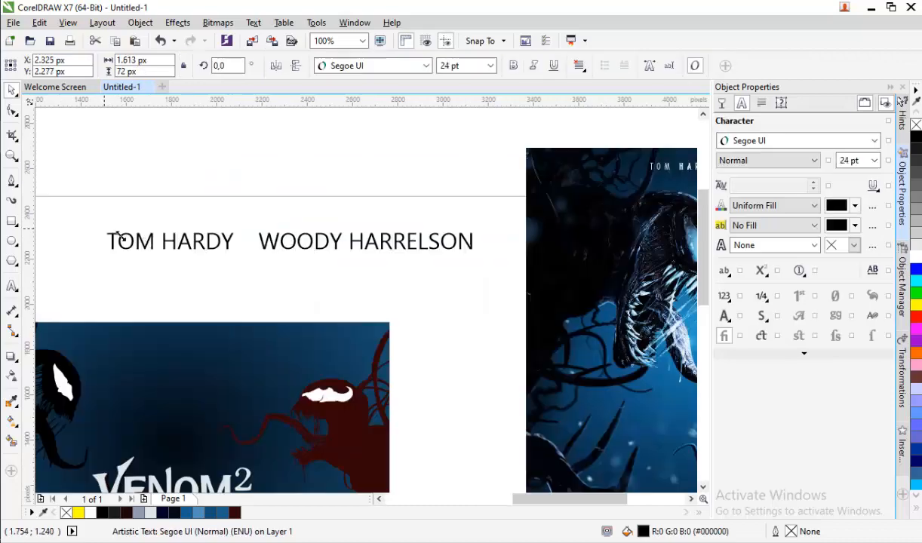
Fill the TOM HARDY WOODY HARRELSON text white and place it at about 13.5 pt along the background's upper edge
drag(120, 236, 209, 236)
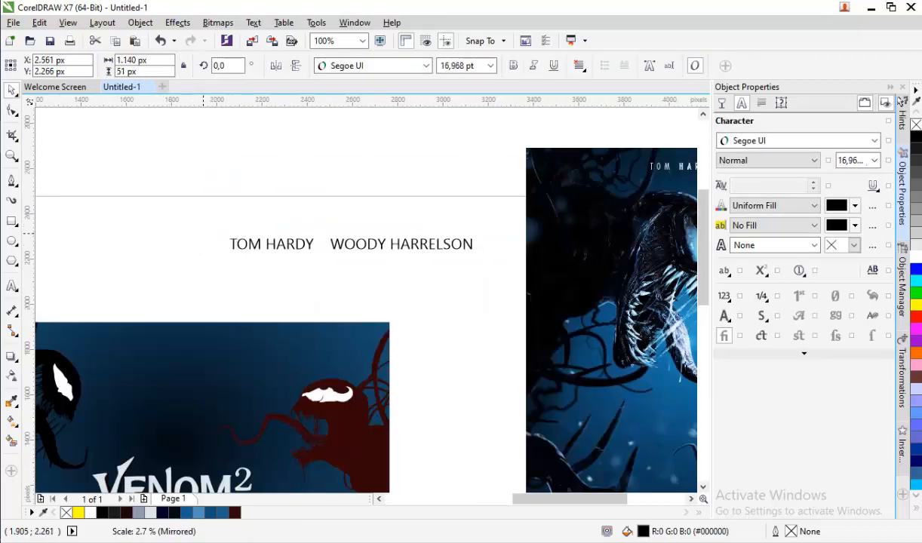
click(916, 258)
drag(343, 245, 217, 324)
scroll(174, 339, down, 1)
scroll(126, 334, up, 1)
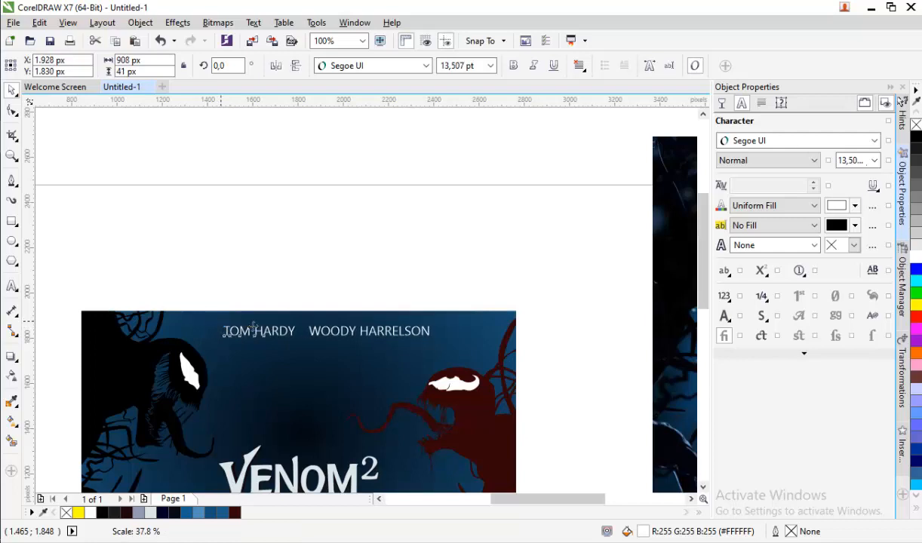
Condense the cast-name text horizontally to about 738 px wide, keeping its height
scroll(360, 324, up, 1)
drag(502, 324, 405, 303)
scroll(269, 274, down, 1)
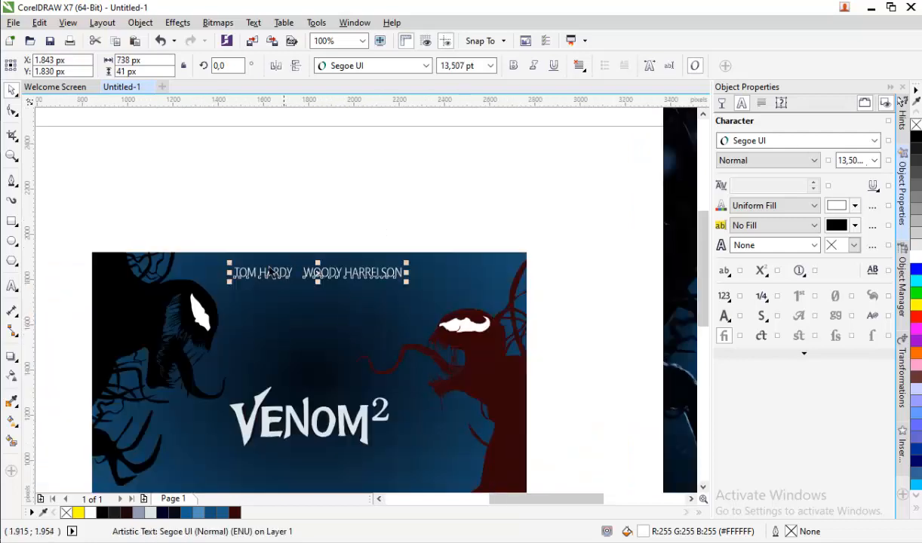
Centre the cast-name text horizontally on the background rectangle
click(280, 273)
shift+click(287, 301)
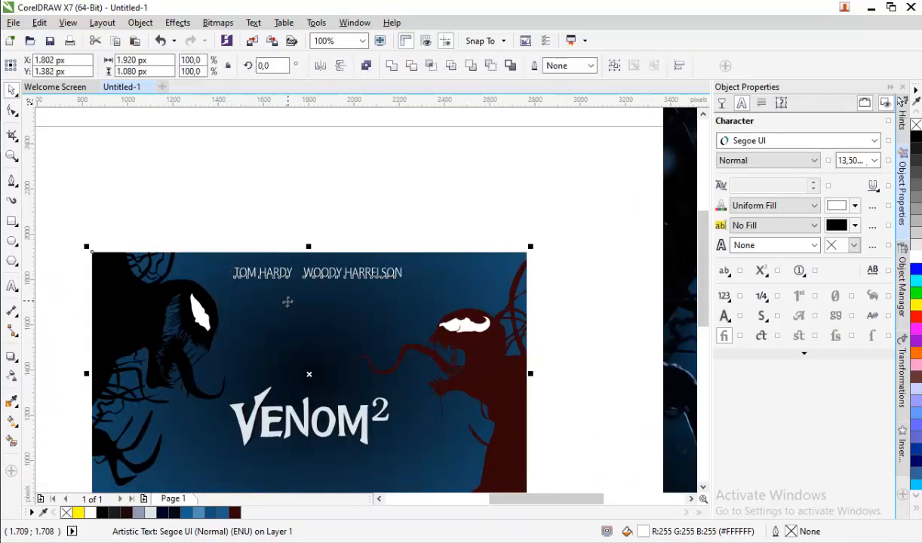
key(c)
click(328, 224)
Draw a vertical divider rectangle about 3 by 66 px between the two cast names, filled white with no outline
scroll(285, 271, up, 2)
click(11, 221)
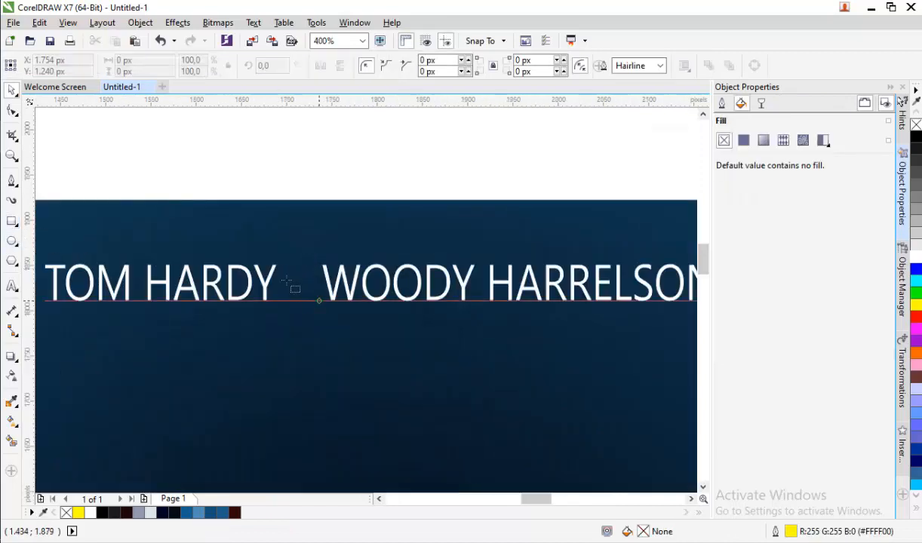
scroll(287, 279, up, 1)
mouse_move(295, 220)
mouse_down()
mouse_move(313, 356)
mouse_move(309, 348)
mouse_up()
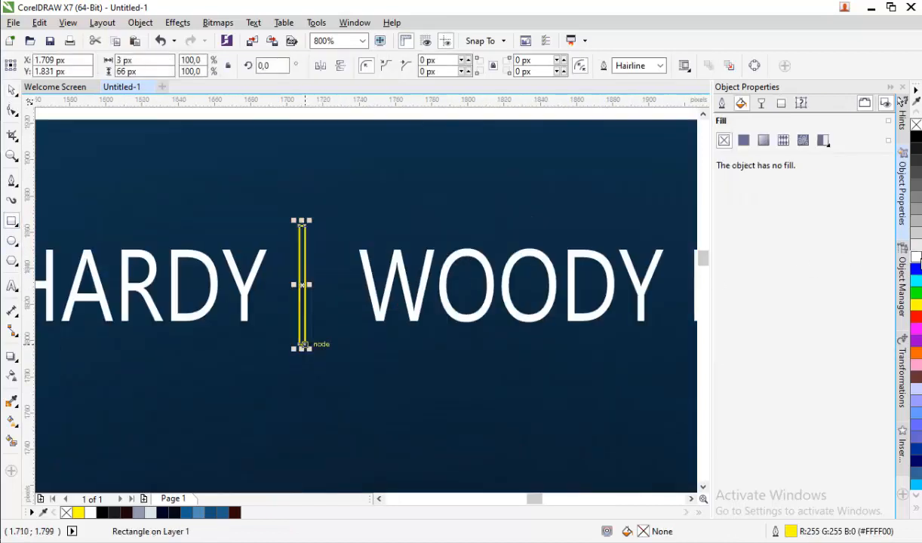
click(915, 253)
click(656, 67)
click(633, 78)
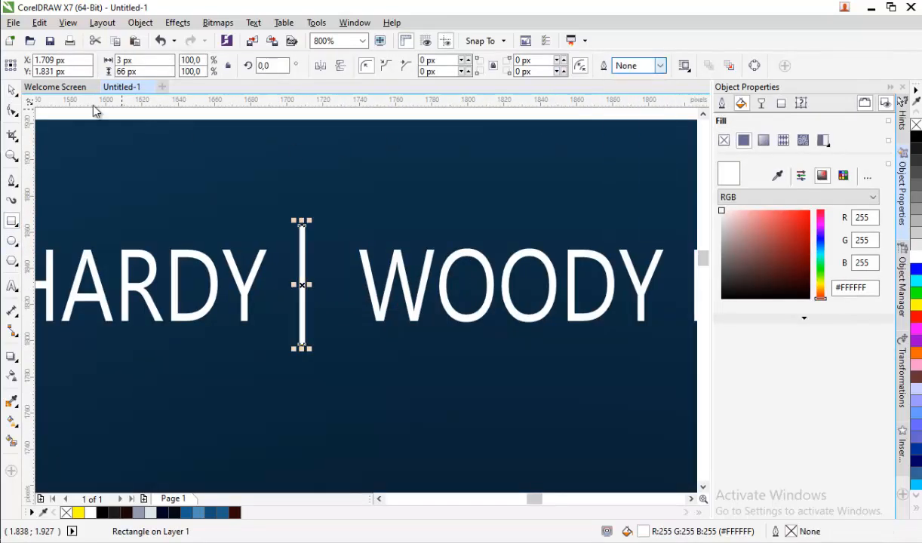
Shift the white divider slightly to the right so it sits midway between TOM HARDY and WOODY HARRELSON
scroll(298, 260, up, 1)
drag(319, 259, 327, 259)
scroll(318, 300, down, 3)
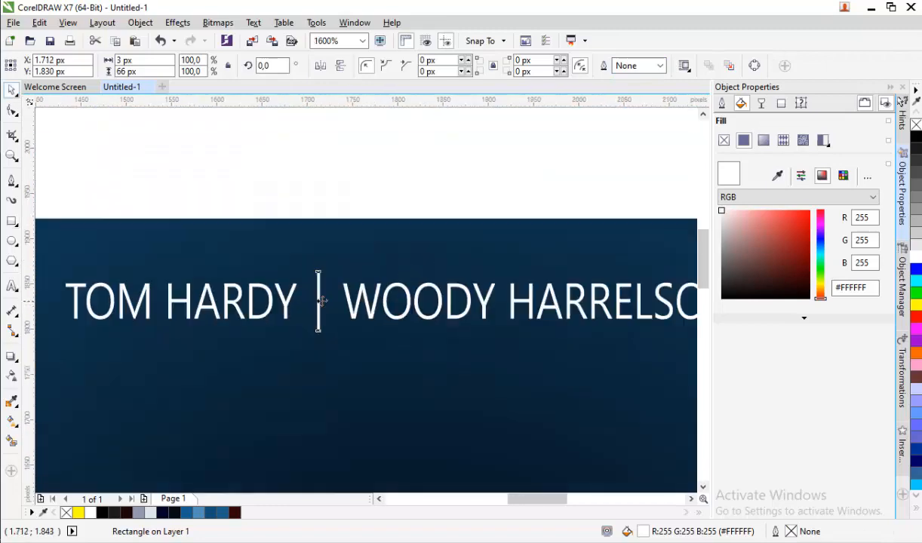
click(331, 219)
scroll(330, 219, down, 2)
scroll(320, 243, up, 1)
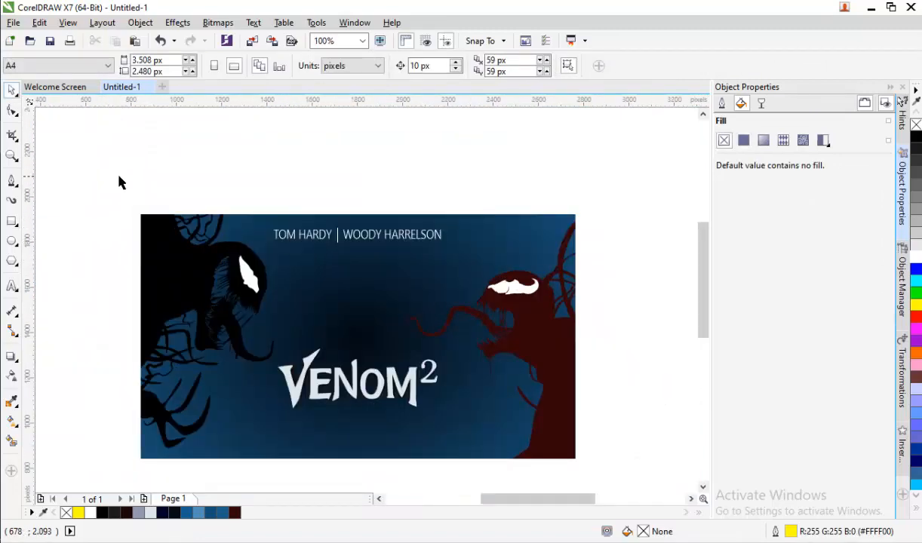
scroll(124, 177, down, 1)
scroll(157, 220, up, 1)
click(157, 227)
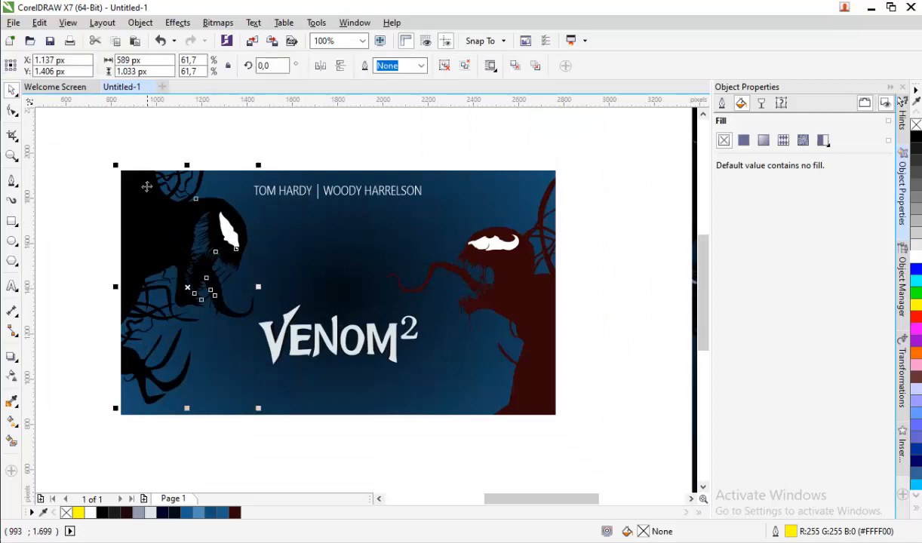
drag(79, 141, 609, 454)
click(611, 223)
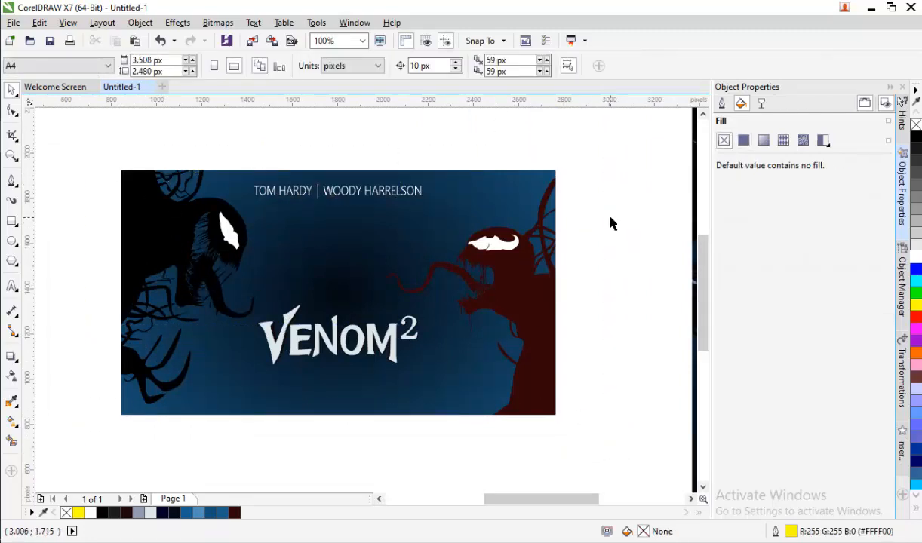